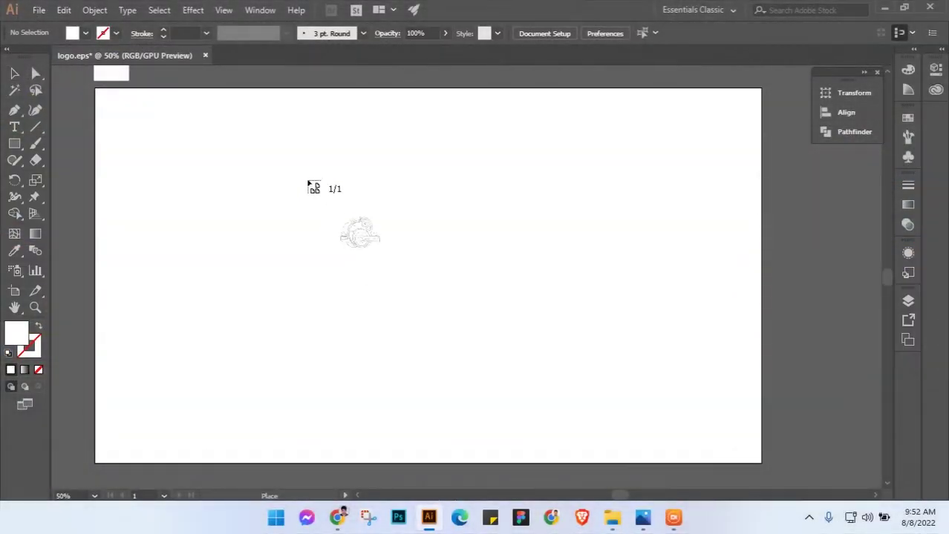
Place the chameleon sketch image large on the artboard
left_click(273, 150)
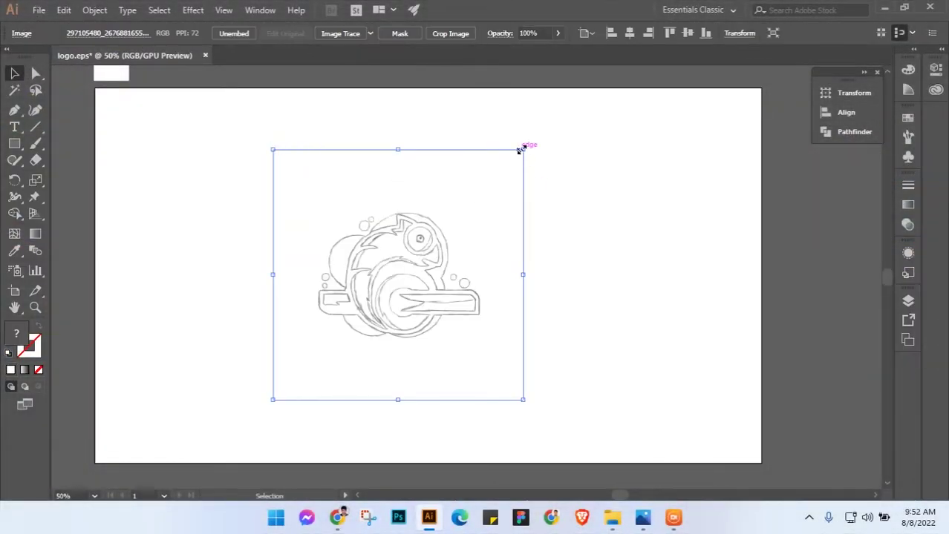
left_click_drag(527, 146, 631, 85)
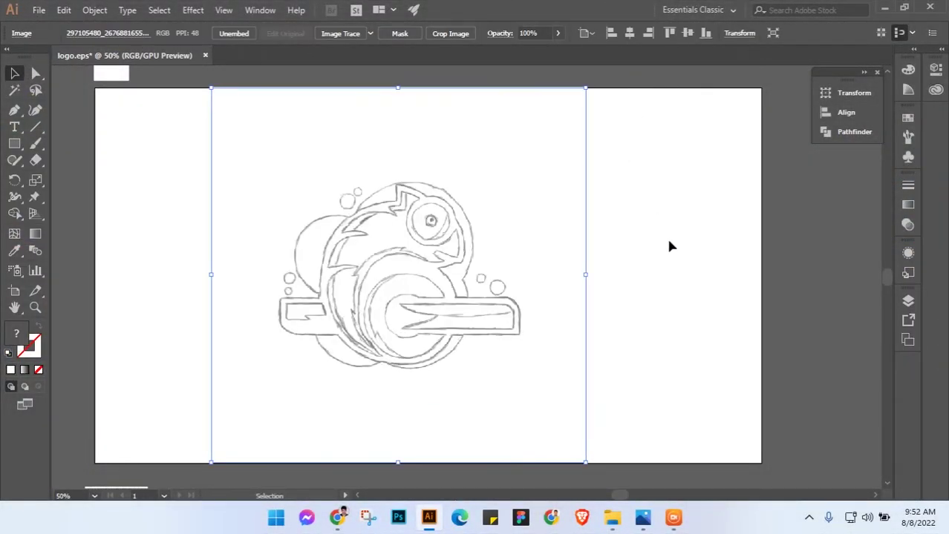
left_click(666, 236)
left_click_drag(537, 275, 532, 258)
Fade the placed sketch to 50% opacity as a light tracing guide
left_click(472, 197)
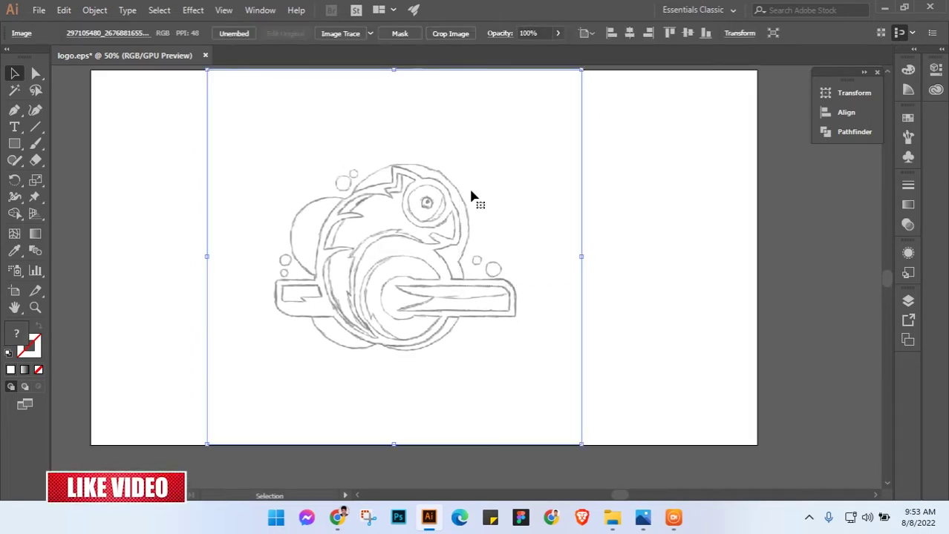
left_click(528, 33)
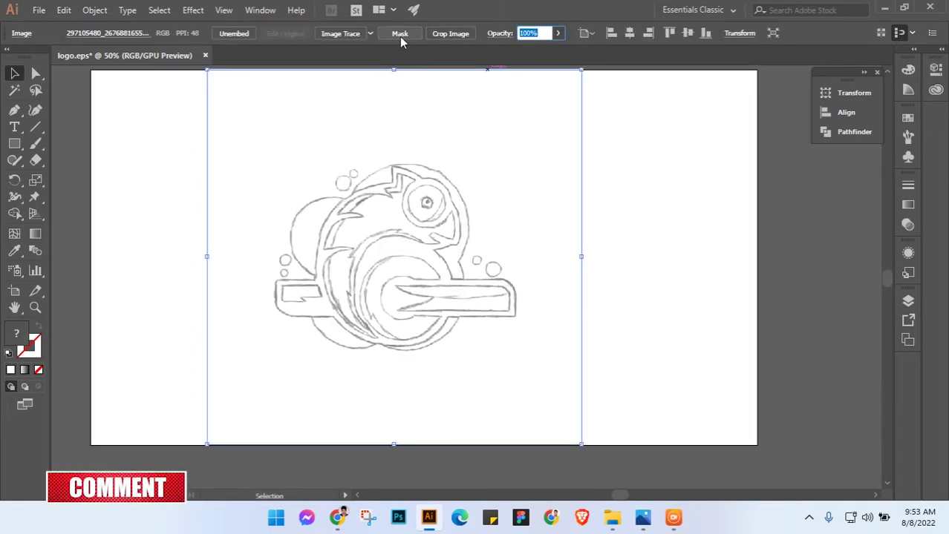
type("50")
key("Return")
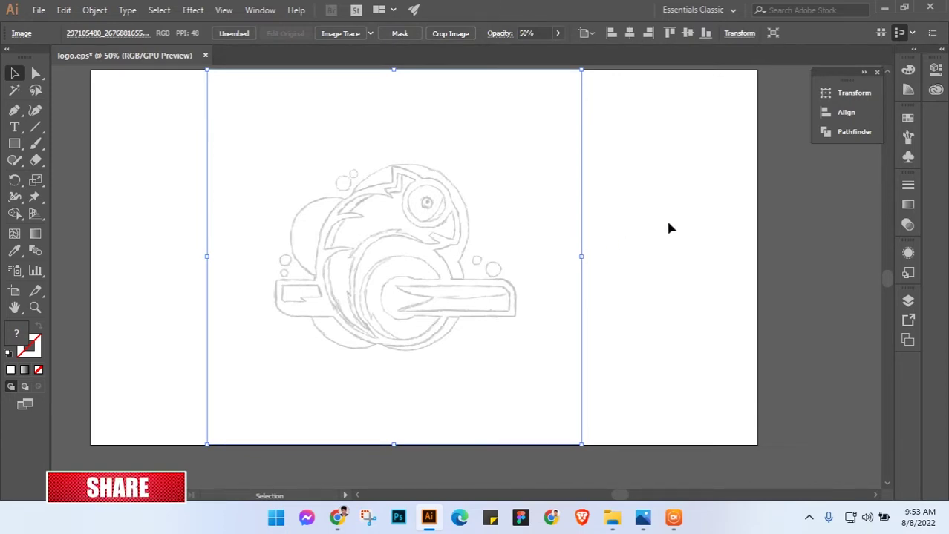
key("a")
left_click_drag(655, 186, 487, 274)
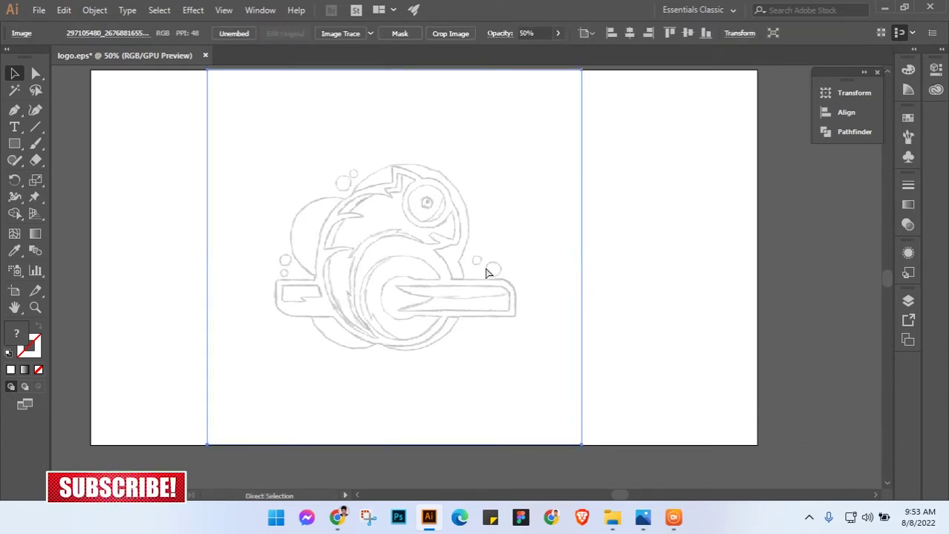
key("ctrl+2")
scroll(390, 277, "up", 3)
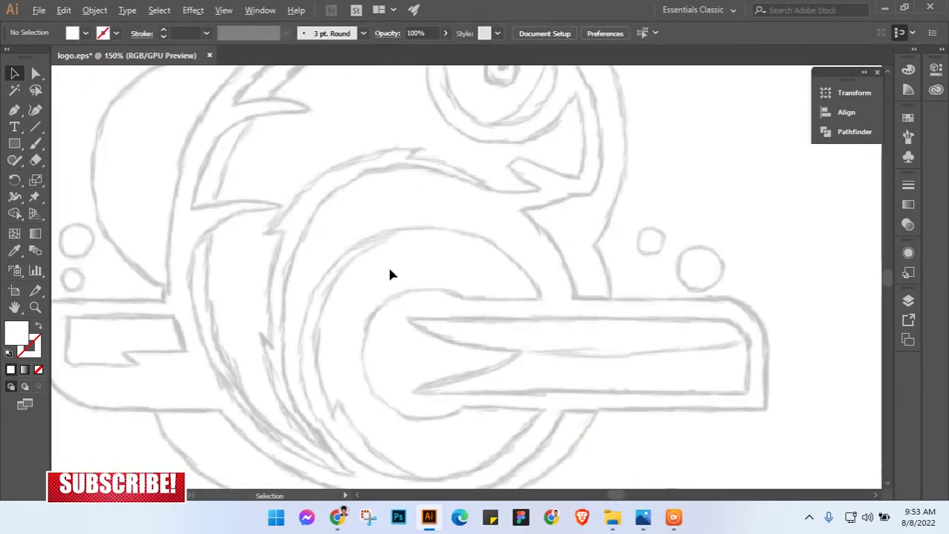
scroll(389, 273, "down", 1)
scroll(389, 273, "down", 1)
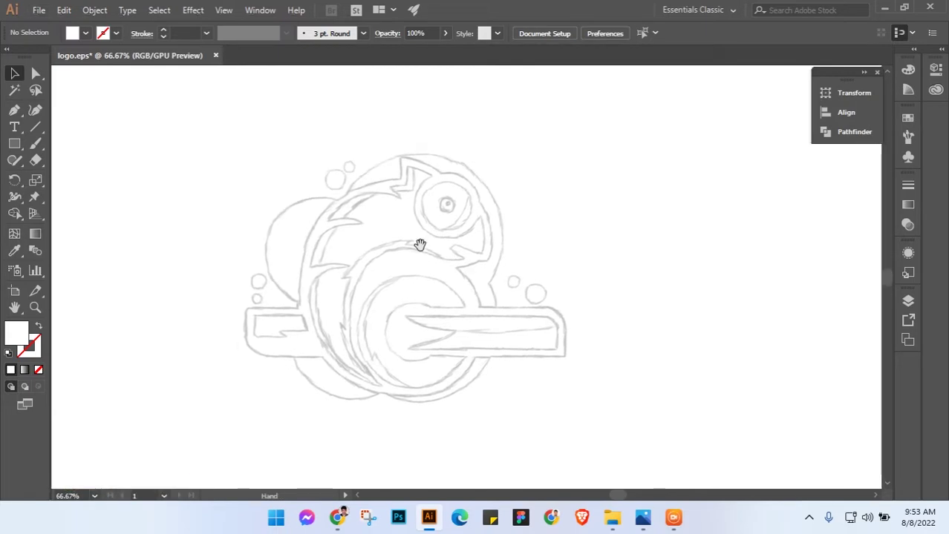
scroll(419, 241, "up", 1)
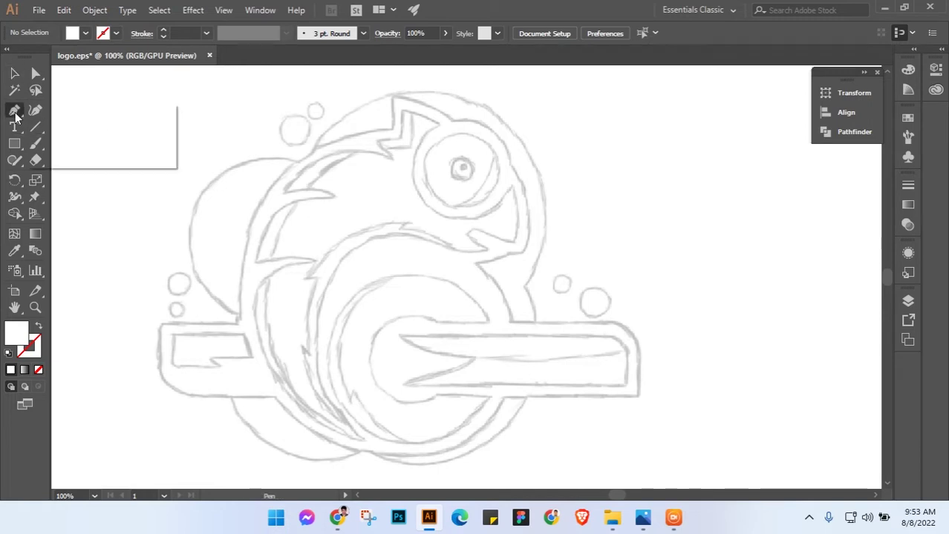
Start the Pen outline at the head notch with a near-black #020202 stroke, curving along the back
left_click_drag(17, 116, 87, 105)
mouse_move(408, 133)
left_mouse_down()
mouse_move(400, 174)
mouse_move(416, 177)
left_mouse_up()
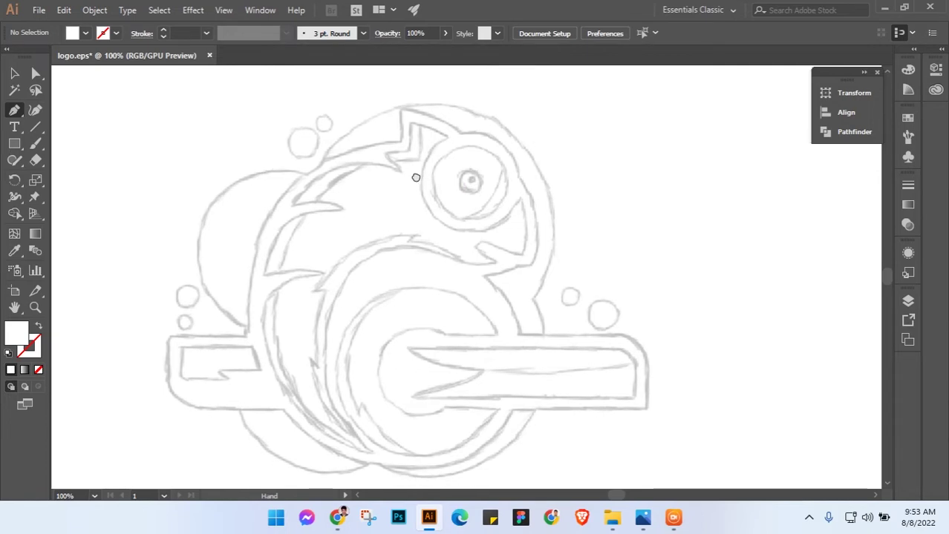
left_click(400, 144)
left_click_drag(318, 194, 345, 184)
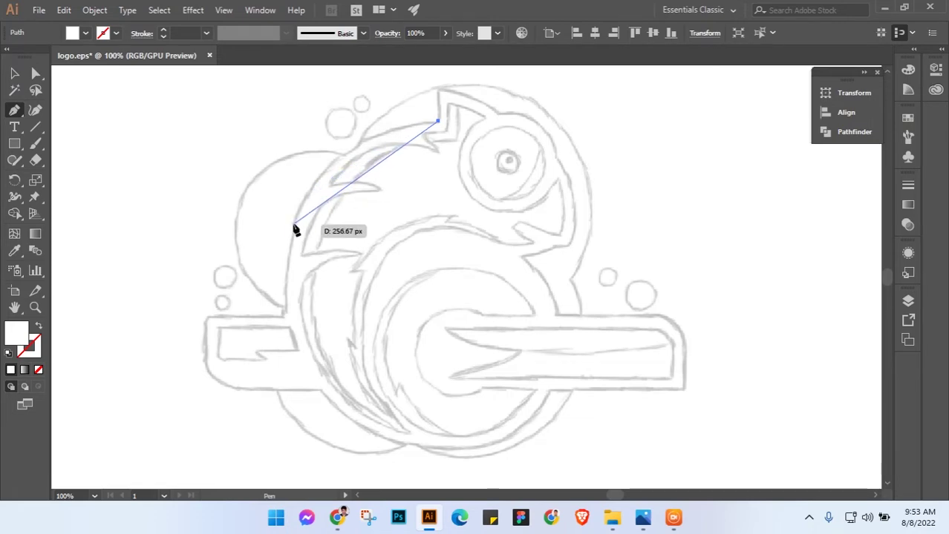
mouse_move(296, 223)
left_mouse_down()
mouse_move(257, 328)
mouse_move(334, 378)
mouse_move(376, 449)
left_mouse_up()
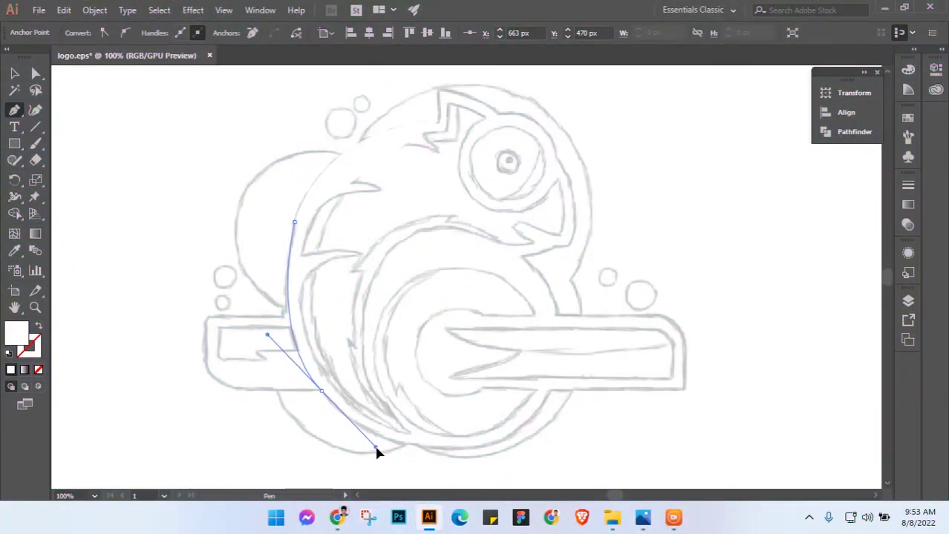
double_click(29, 346)
left_click(454, 292)
left_click(764, 123)
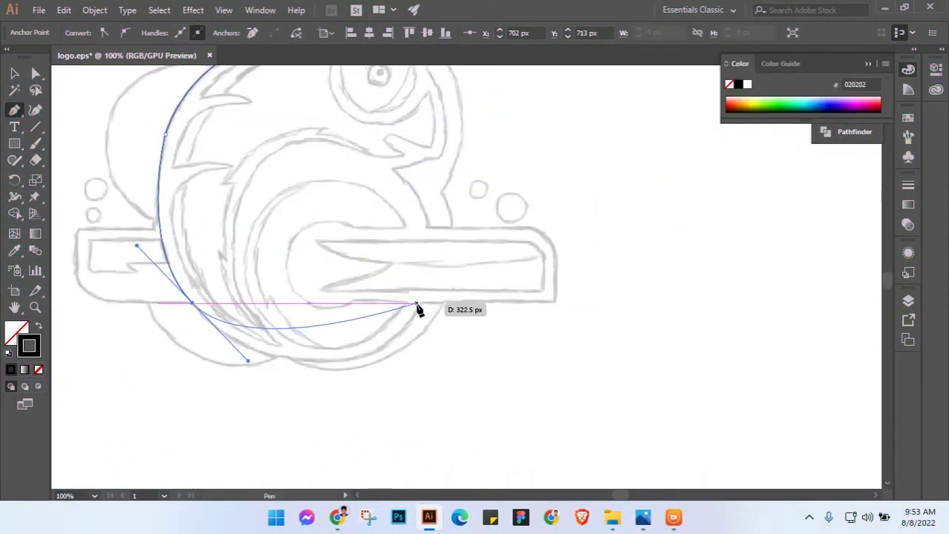
Continue the outline along the belly and up the front of the body to the throat
mouse_move(377, 370)
left_mouse_down()
mouse_move(358, 391)
mouse_move(330, 367)
left_mouse_up()
mouse_move(401, 328)
left_mouse_down()
mouse_move(412, 339)
mouse_move(506, 206)
left_mouse_up()
key("ctrl+z")
left_click_drag(325, 386, 415, 366)
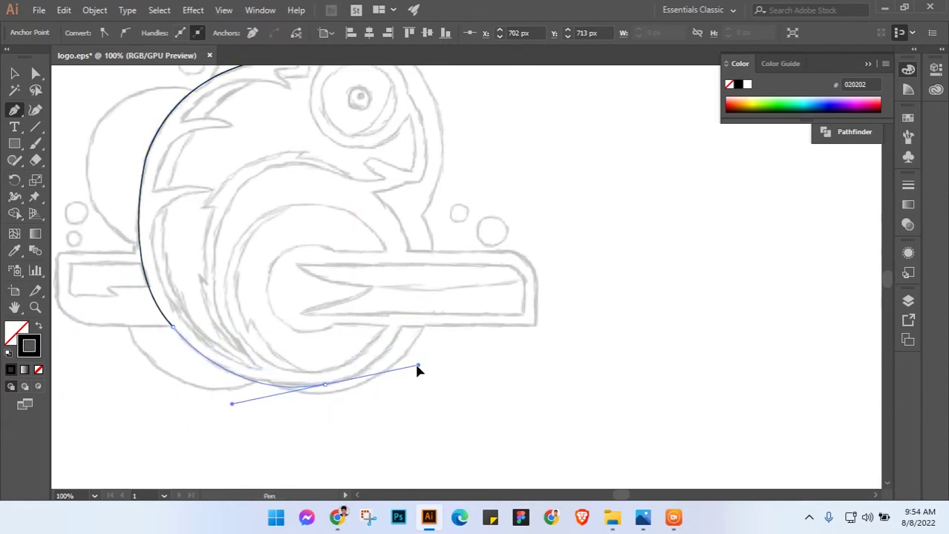
left_click_drag(404, 225, 373, 195)
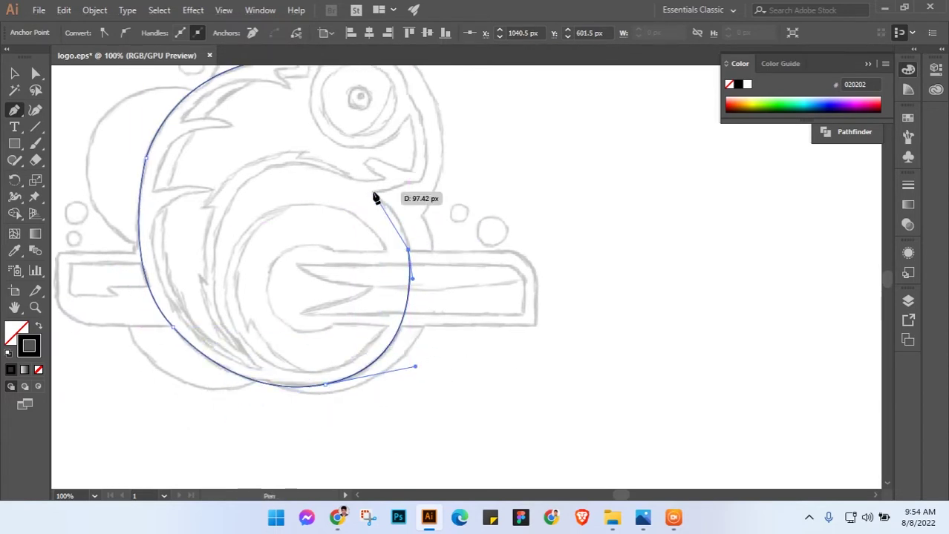
left_click(372, 193)
key("ctrl+plus")
key("ctrl+plus")
left_click_drag(401, 238, 430, 241)
Curve the outline under the jaw and over the head, closing it at its start point
scroll(430, 241, "up", 3)
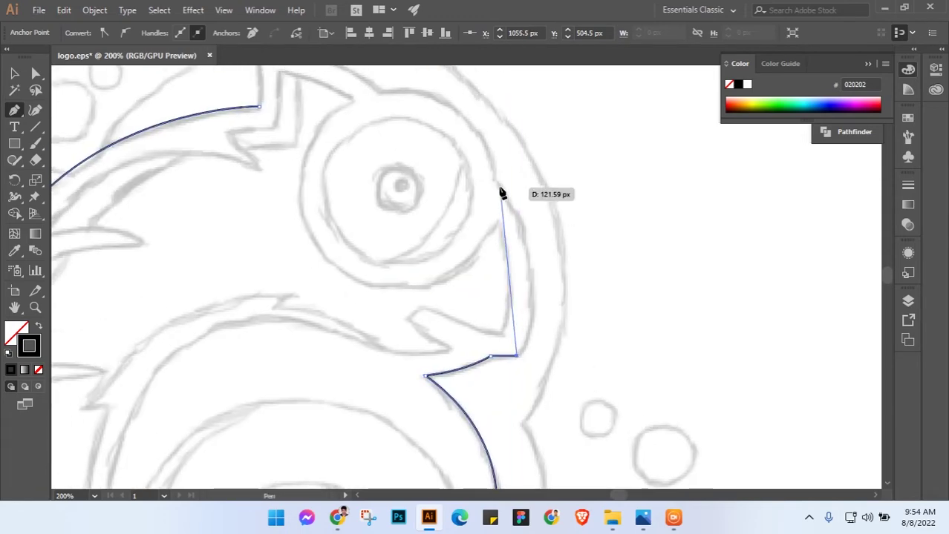
left_click_drag(496, 180, 428, 119)
scroll(428, 97, "up", 3)
left_click_drag(476, 250, 377, 262)
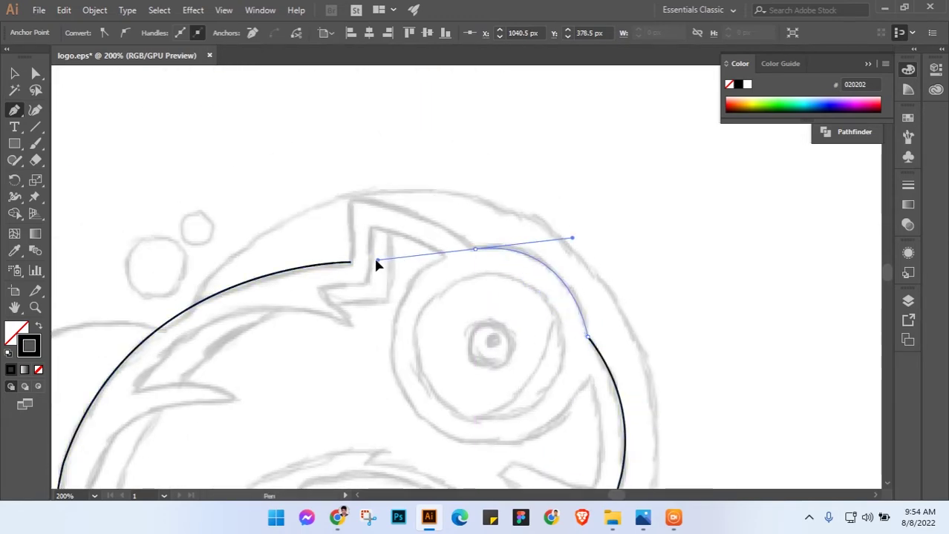
scroll(376, 262, "left", 3)
left_click_drag(475, 231, 441, 236)
left_click(477, 295)
key("ctrl+minus")
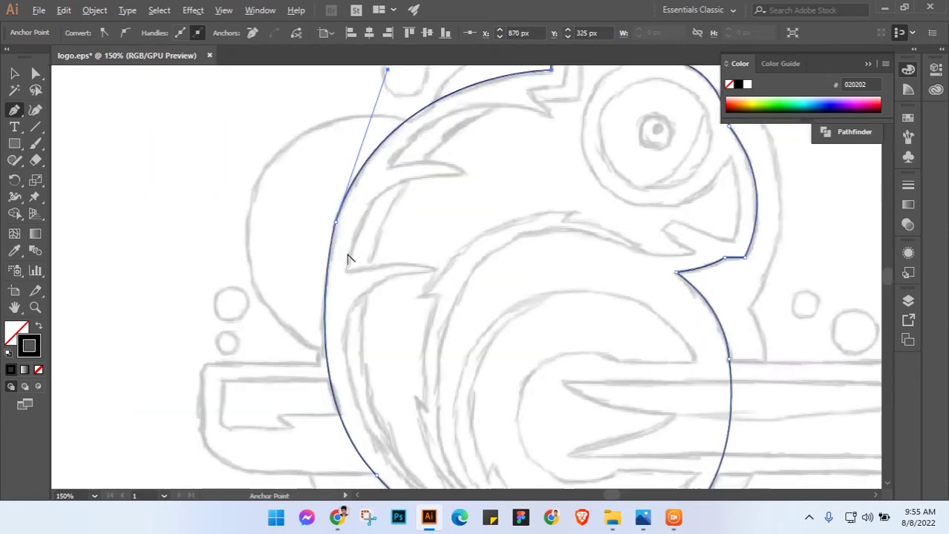
Start the inner crest path inside the head with a curved point along the crest
scroll(502, 169, "up", 1)
left_click_drag(402, 121, 438, 134)
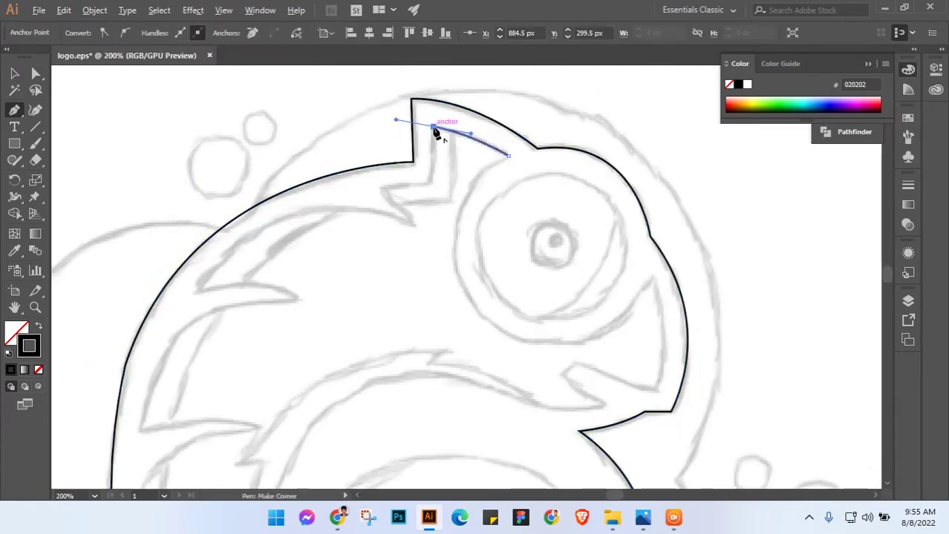
scroll(438, 134, "left", 3)
left_click_drag(544, 220, 553, 239)
scroll(553, 239, "down", 1)
Extend the crest path down the inner back with sharp spikes and a corner at the bottom
scroll(430, 265, "down", 1)
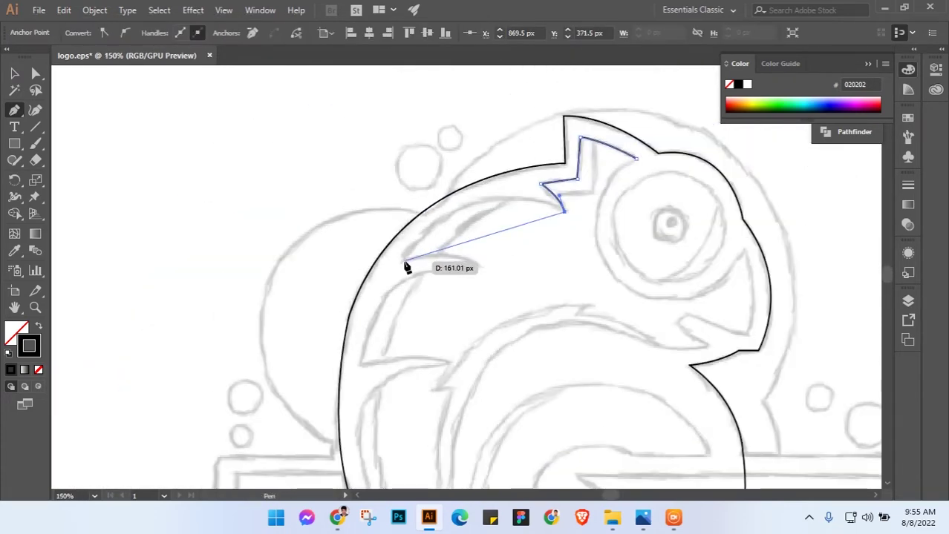
left_click_drag(404, 261, 455, 160)
left_click_drag(479, 266, 510, 297)
scroll(510, 297, "down", 2)
left_click_drag(353, 266, 343, 390)
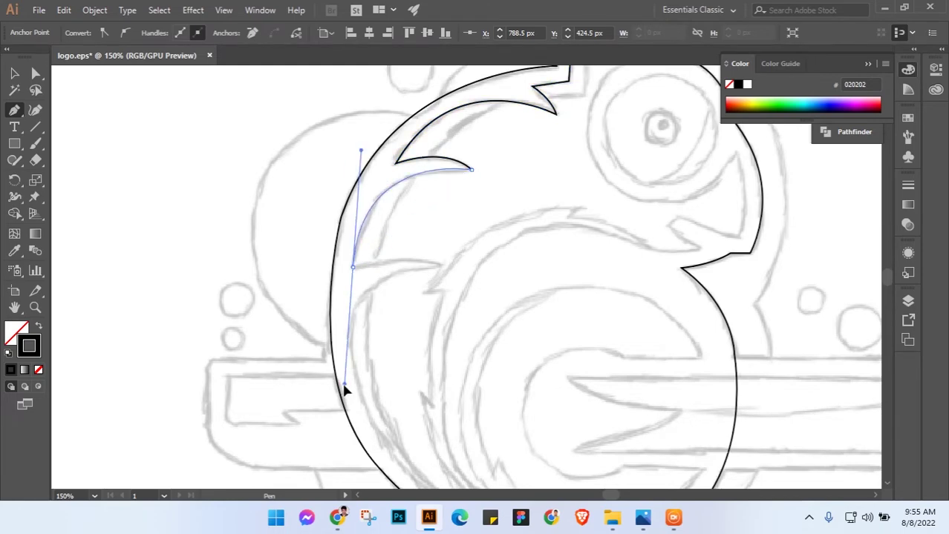
left_click_drag(444, 266, 477, 286)
left_click(443, 266)
scroll(443, 267, "down", 2)
scroll(443, 267, "right", 1)
left_click_drag(303, 180, 297, 252)
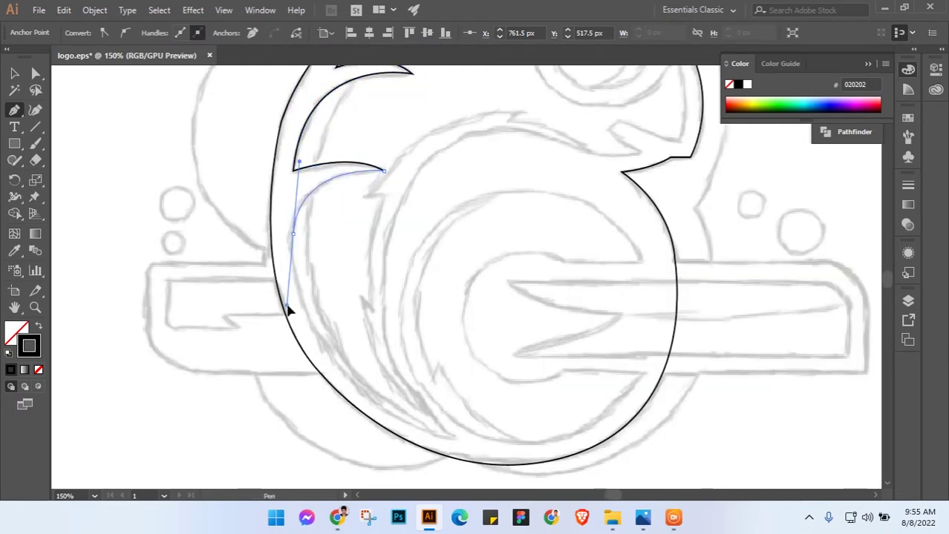
scroll(290, 311, "right", 2)
left_click_drag(372, 399, 488, 429)
left_click(372, 399)
Curve the crest path through the back spikes, under the neck and jaw notch, then close it
scroll(417, 313, "up", 1)
scroll(417, 313, "left", 1)
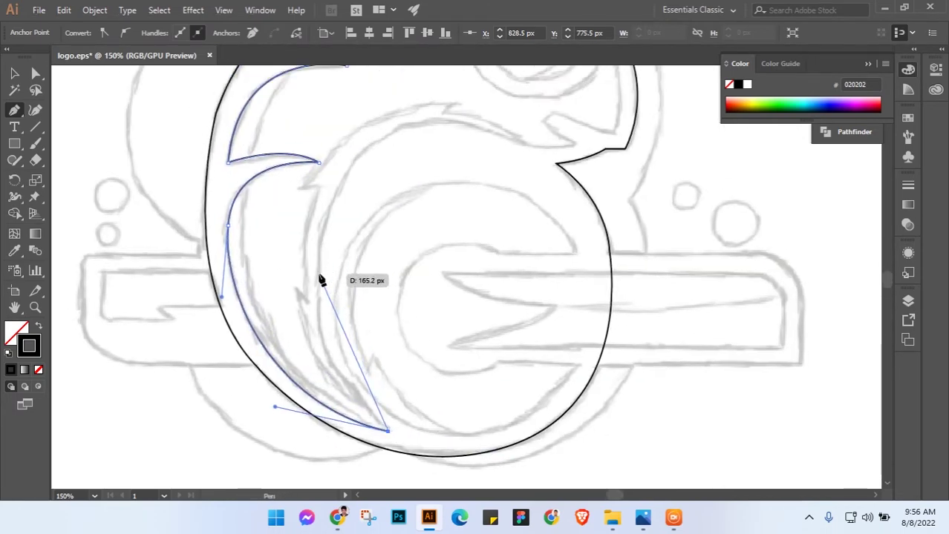
left_click_drag(321, 336, 313, 319)
left_click_drag(353, 157, 376, 128)
scroll(415, 178, "up", 1)
scroll(416, 178, "right", 1)
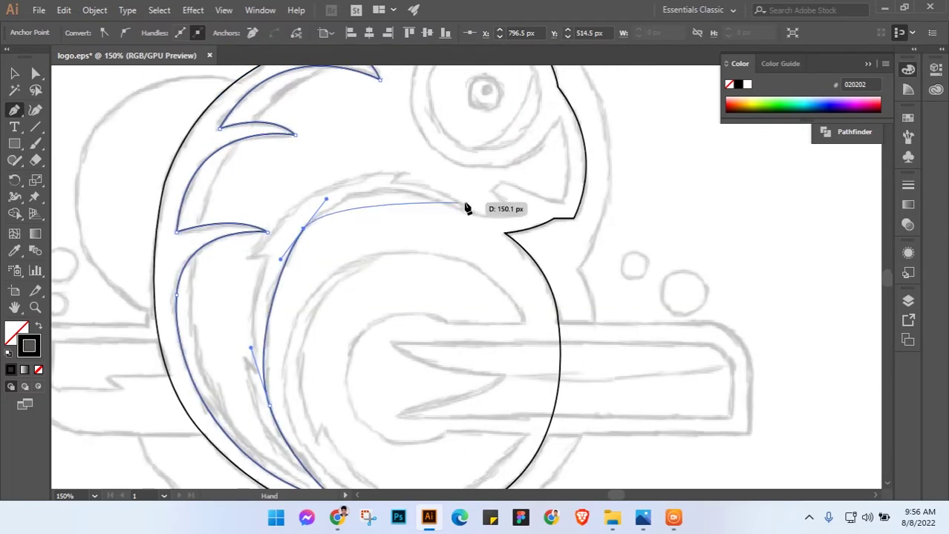
mouse_move(477, 215)
left_mouse_down()
mouse_move(557, 264)
mouse_move(502, 224)
left_mouse_up()
scroll(482, 238, "down", 1)
scroll(446, 260, "up", 2)
left_click(356, 252)
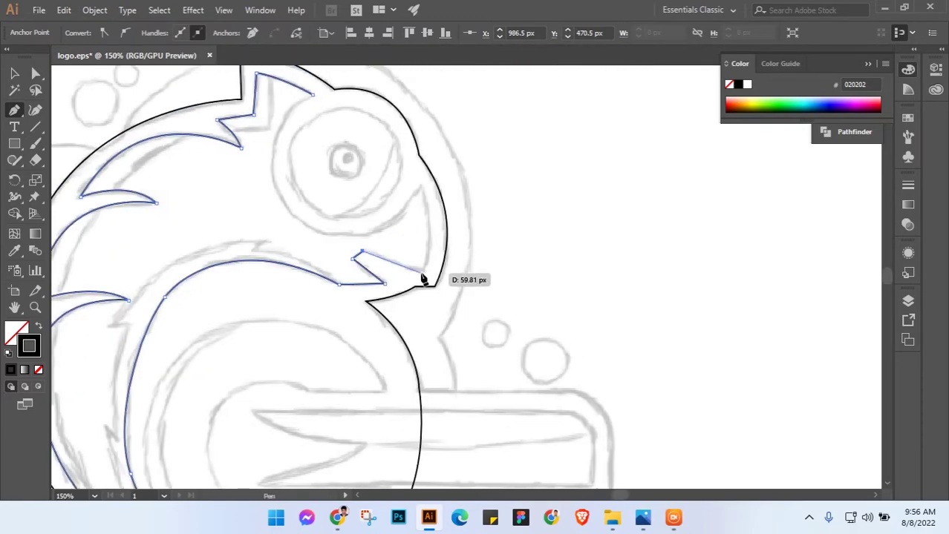
left_click_drag(479, 293, 508, 217)
left_click(509, 215)
scroll(503, 211, "down", 1)
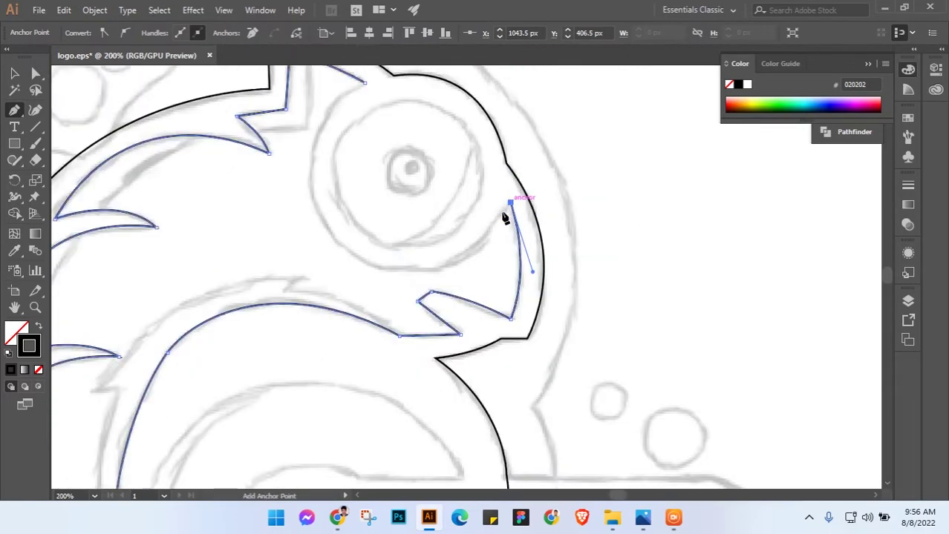
left_click_drag(410, 249, 324, 214)
scroll(323, 214, "up", 1)
left_click(384, 170)
key("ctrl+1")
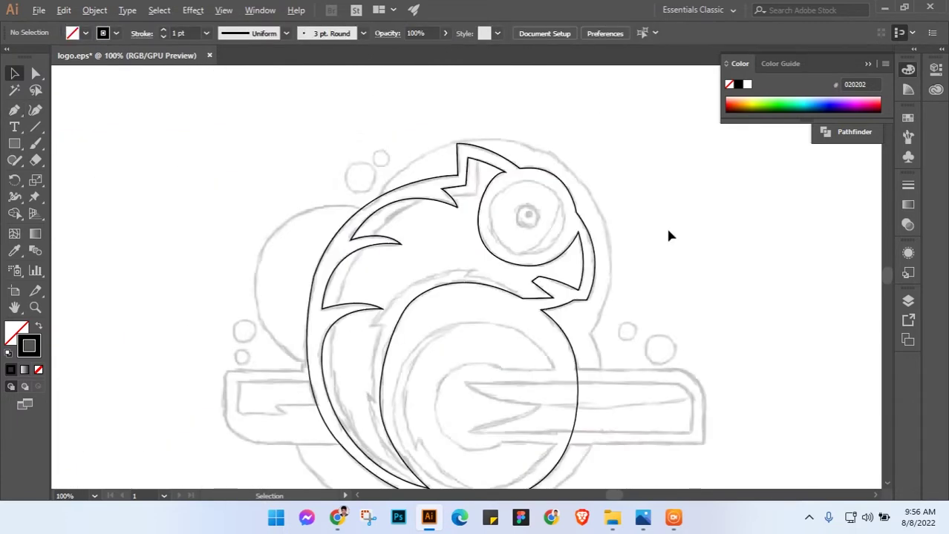
Begin a new tail path, curving around the top and bottom of the tail curl
scroll(665, 226, "down", 3)
scroll(409, 265, "down", 2)
scroll(381, 279, "up", 1)
key("p")
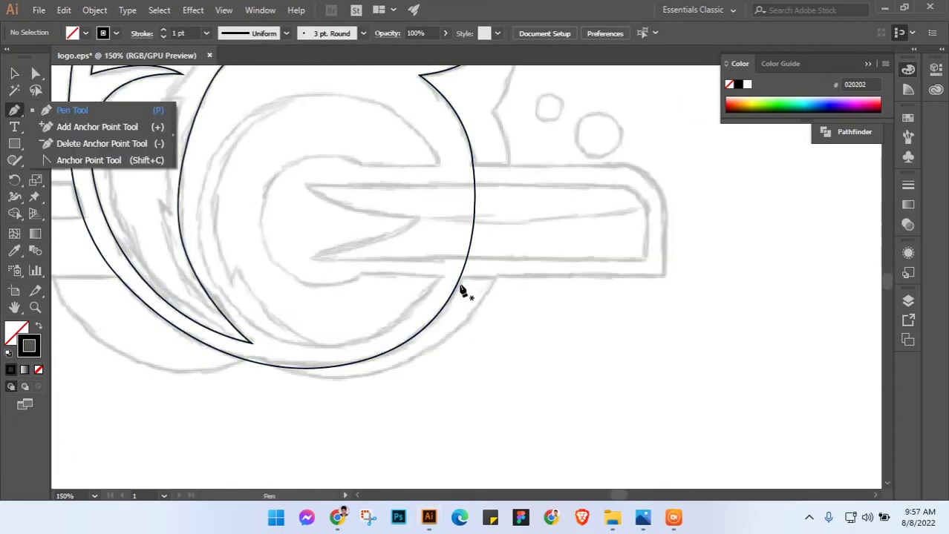
scroll(459, 290, "up", 1)
left_click(379, 200)
left_click(458, 200)
scroll(458, 200, "up", 1)
left_click_drag(377, 174, 276, 191)
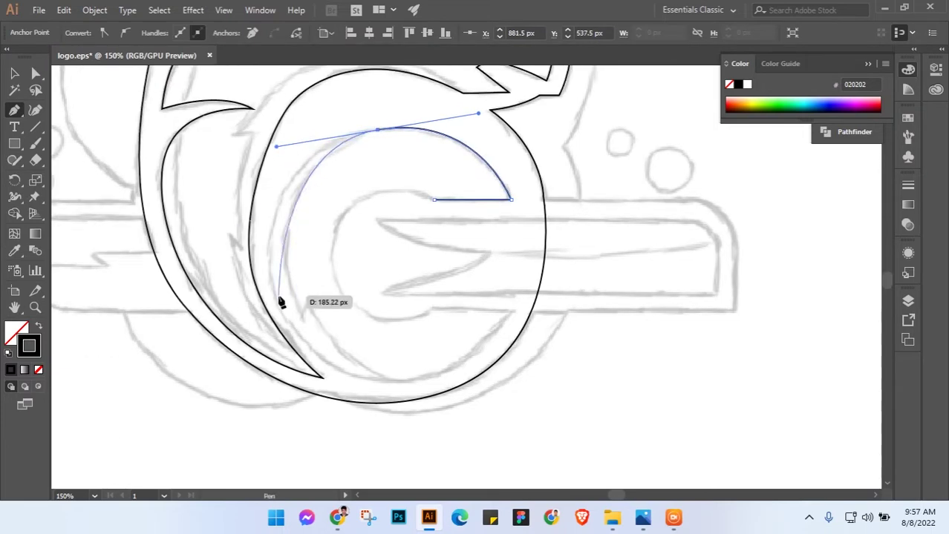
scroll(277, 301, "down", 1)
scroll(275, 267, "down", 1)
left_click_drag(310, 320, 433, 312)
Finish the inner C of the tail with curved and corner anchors, closing it at the start
scroll(433, 312, "left", 1)
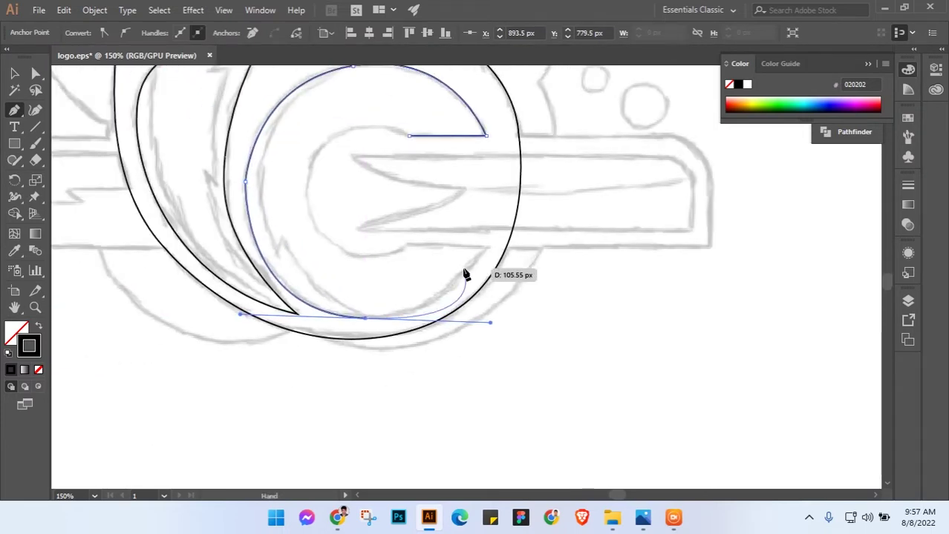
left_click_drag(487, 250, 512, 190)
left_click(407, 248)
scroll(407, 248, "left", 1)
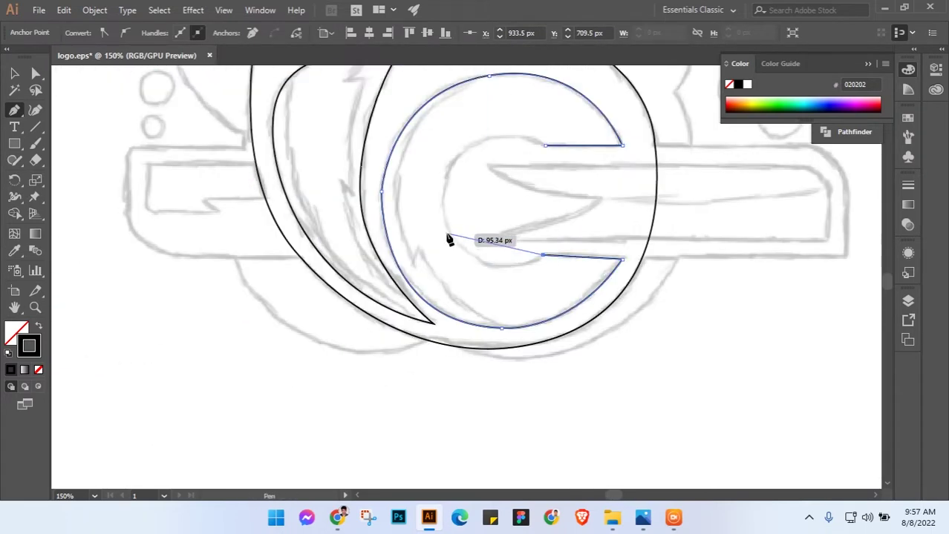
left_click_drag(449, 236, 412, 179)
left_click(564, 147)
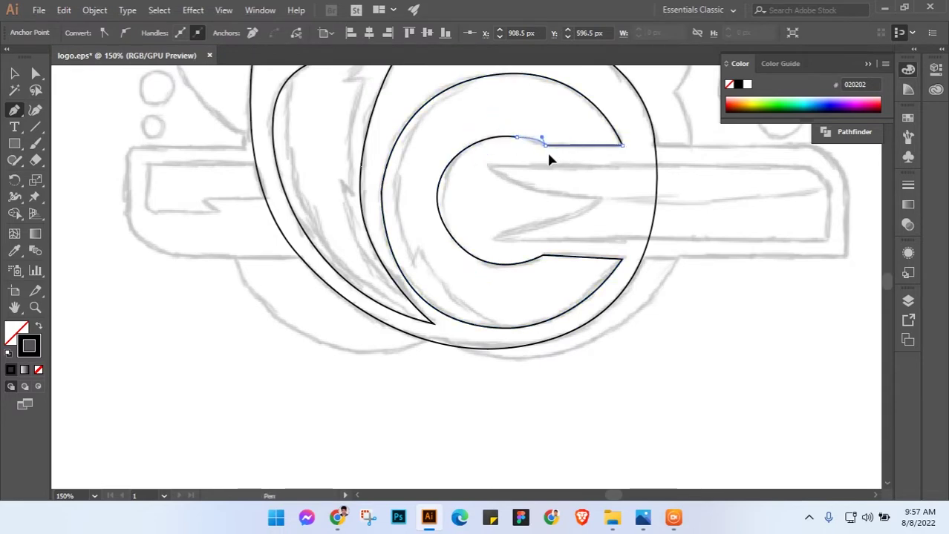
key("v")
left_click(697, 288)
key("ctrl+minus")
key("ctrl+plus")
key("ctrl+plus")
Draw circles around the chameleon's eye and its pupil
key("l")
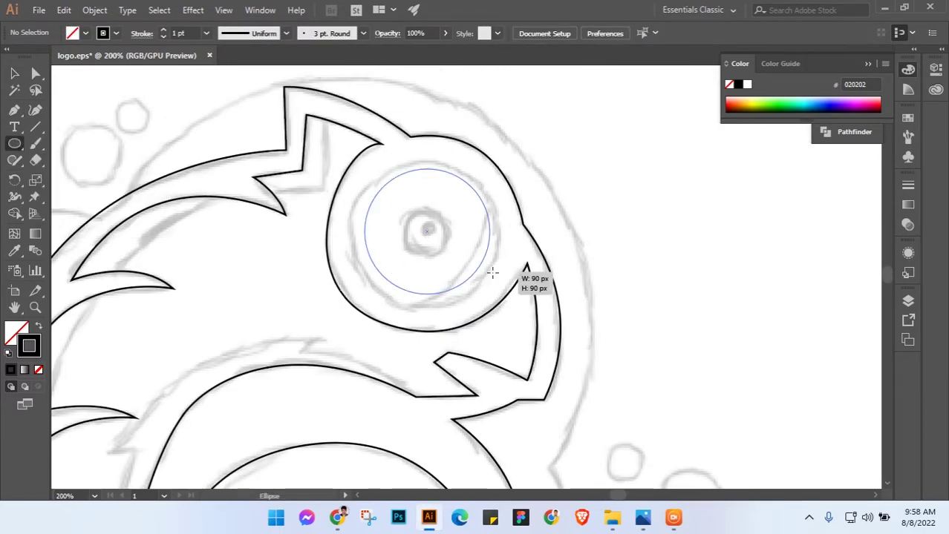
left_click_drag(353, 160, 498, 304)
key("v")
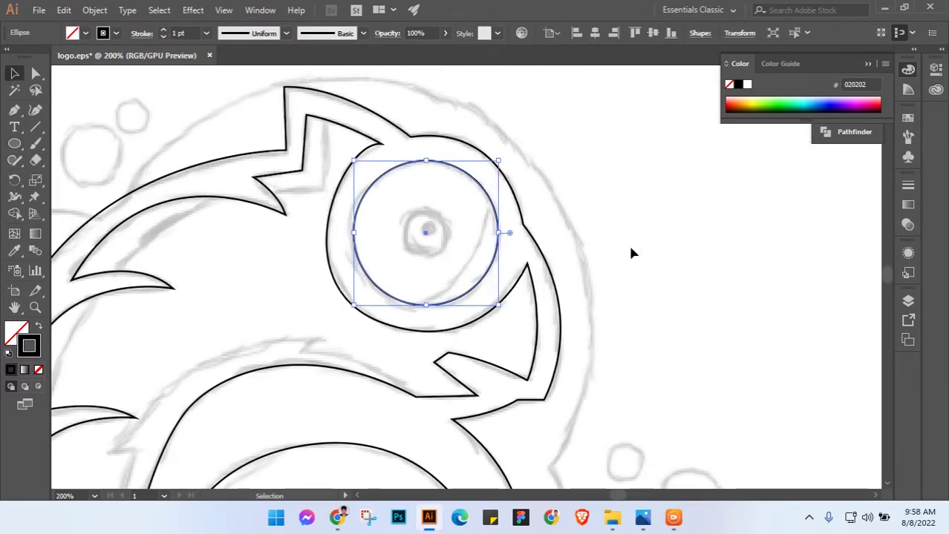
left_click(631, 254)
key("l")
left_click_drag(430, 233, 466, 263)
Draw circles over the five small sketched bubbles
key("v")
key("ctrl+minus")
key("ctrl+minus")
key("ctrl+plus")
key("l")
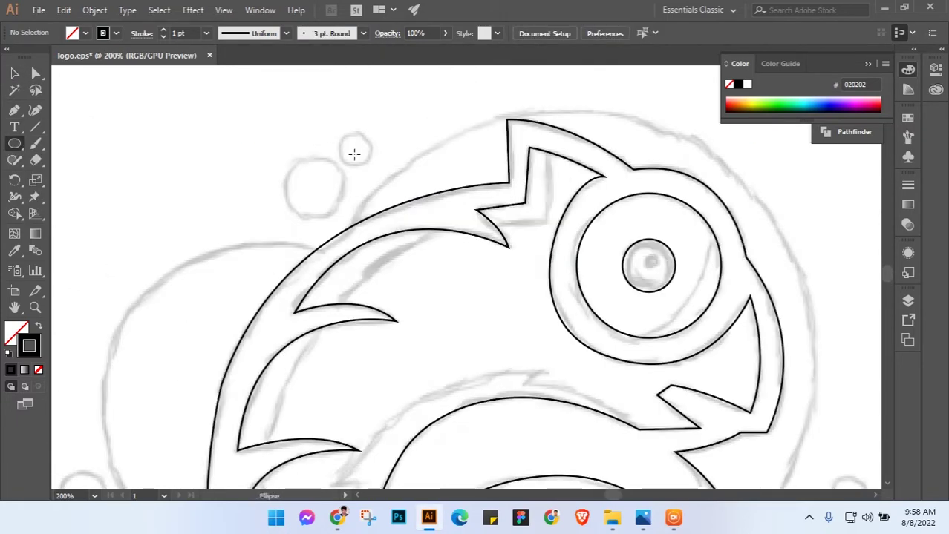
left_click_drag(342, 133, 376, 168)
left_click_drag(282, 157, 346, 219)
key("ctrl+minus")
left_click_drag(290, 198, 311, 218)
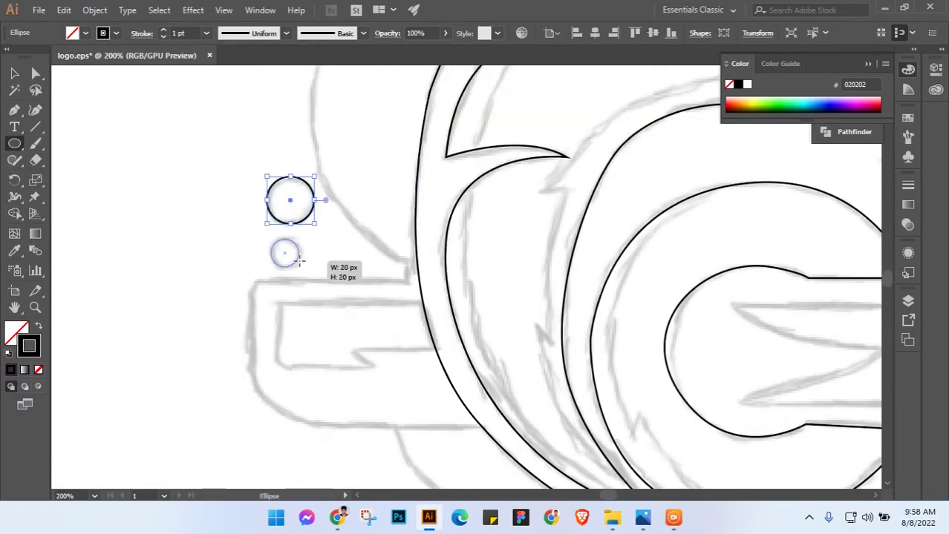
key("ctrl+plus")
left_click_drag(381, 247, 417, 281)
left_click_drag(515, 322, 575, 380)
key("ctrl+minus")
key("ctrl+minus")
key("ctrl+minus")
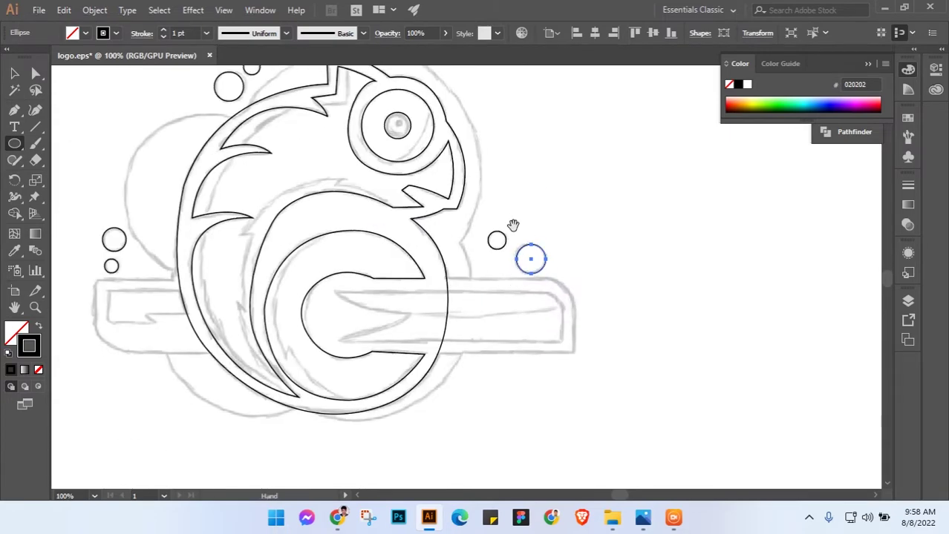
Trace the left branch's inner strip as a closed path with a bottom notch and rounded corner
key("p")
key("ctrl+plus")
key("ctrl+plus")
key("ctrl+plus")
left_click(207, 235)
left_click(429, 237)
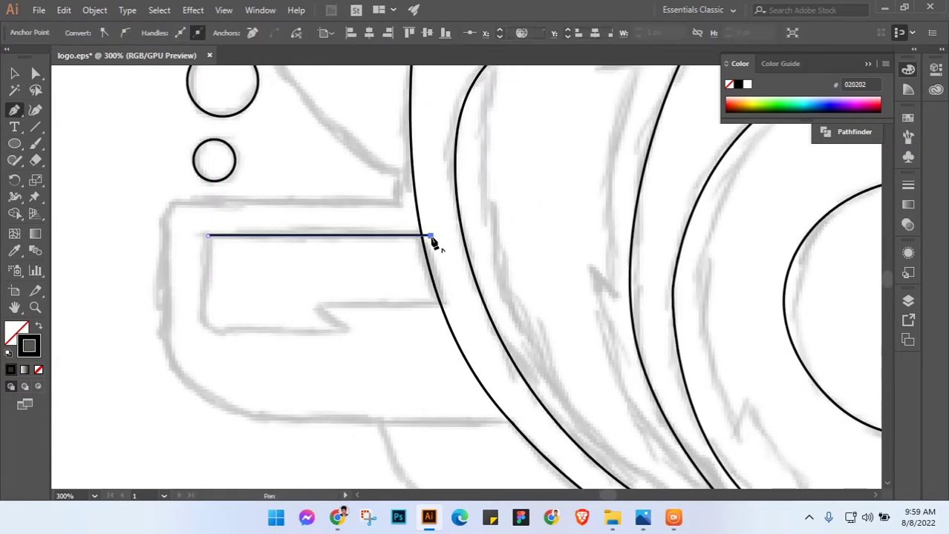
left_click(451, 304)
left_click(317, 307)
left_click(343, 332)
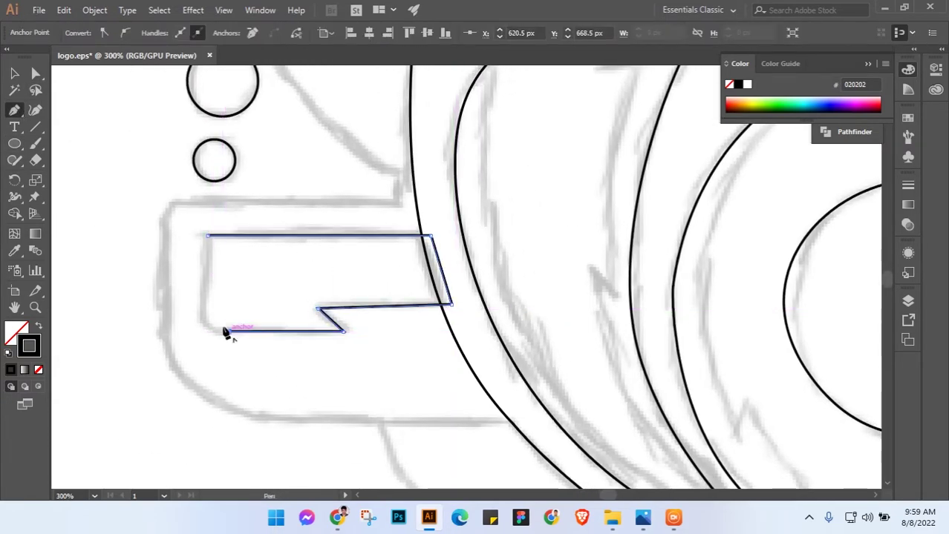
left_click_drag(228, 332, 215, 332)
left_click(200, 321)
left_click(202, 236)
Outline the right branch from the tail, rounding its top-right corner
key("ctrl+minus")
key("ctrl+minus")
key("ctrl+minus")
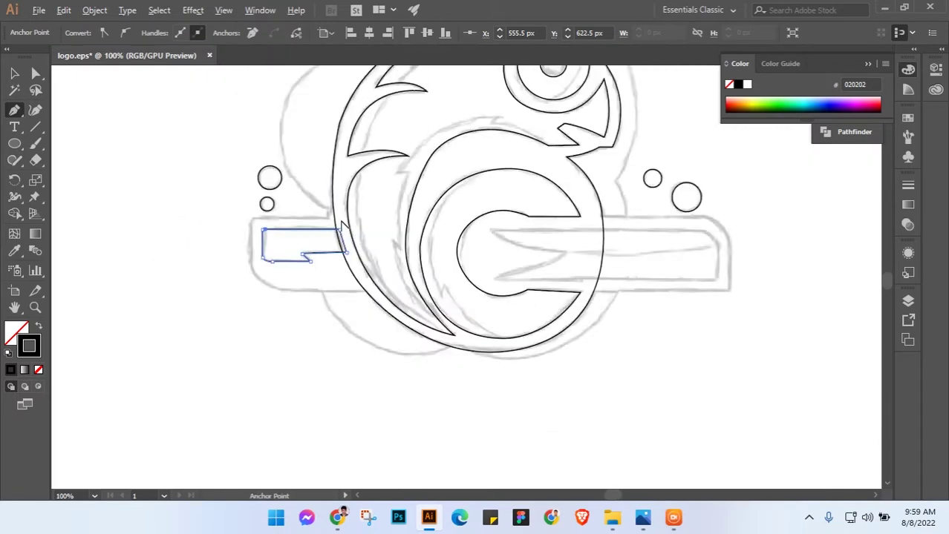
key("ctrl+plus")
key("ctrl+plus")
scroll(333, 220, "right", 5)
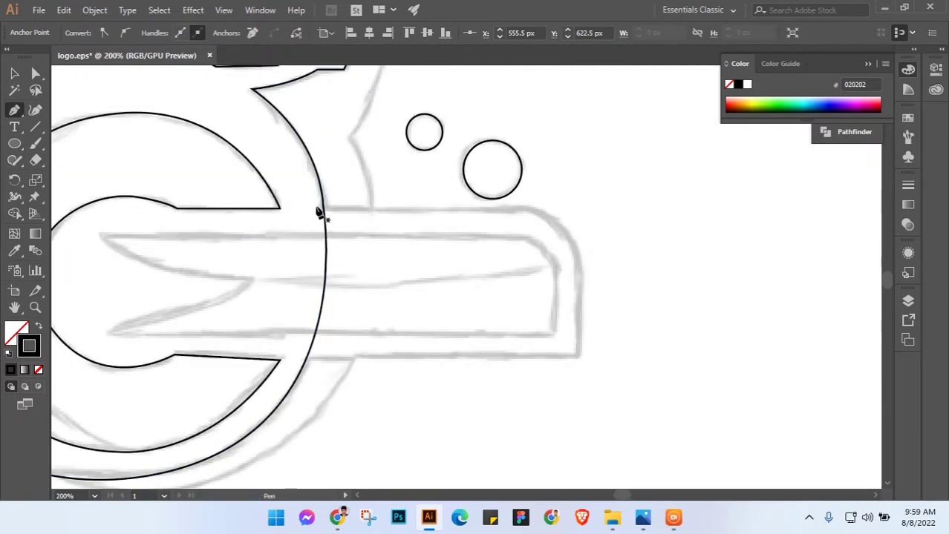
left_click(318, 208)
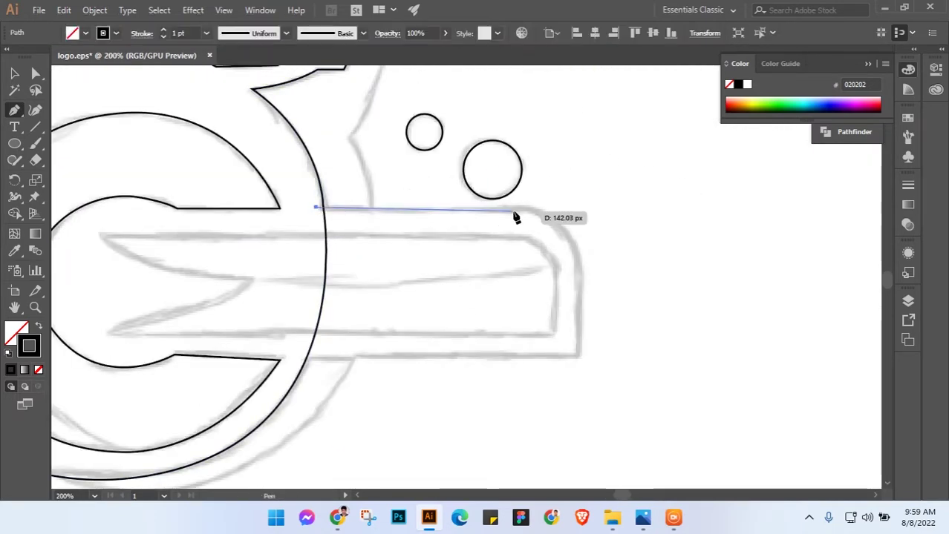
left_click(509, 208)
left_click_drag(578, 256, 591, 309)
left_click(577, 354)
key("ctrl+minus")
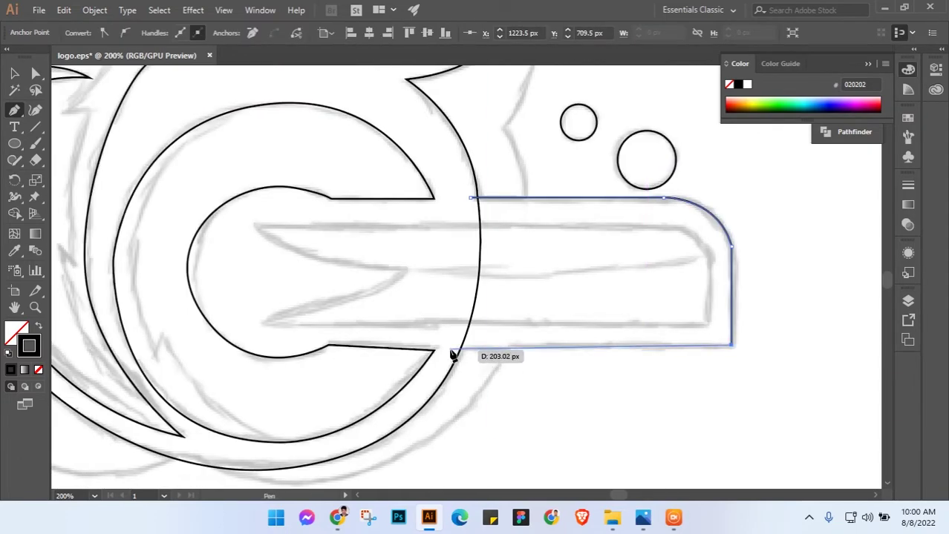
left_click(451, 349)
Trace the inner strip inside the C with a rounded right end and curved pointed notch
left_click(330, 203)
left_click(644, 207)
left_click(670, 236)
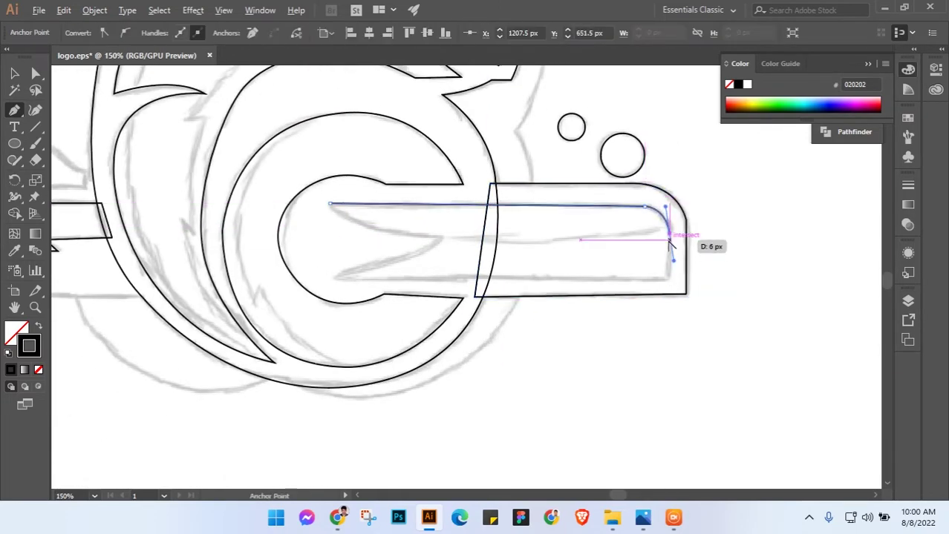
left_click(668, 280)
scroll(669, 281, "left", 2)
left_click(409, 279)
left_click_drag(512, 239, 520, 221)
left_click_drag(402, 203, 392, 180)
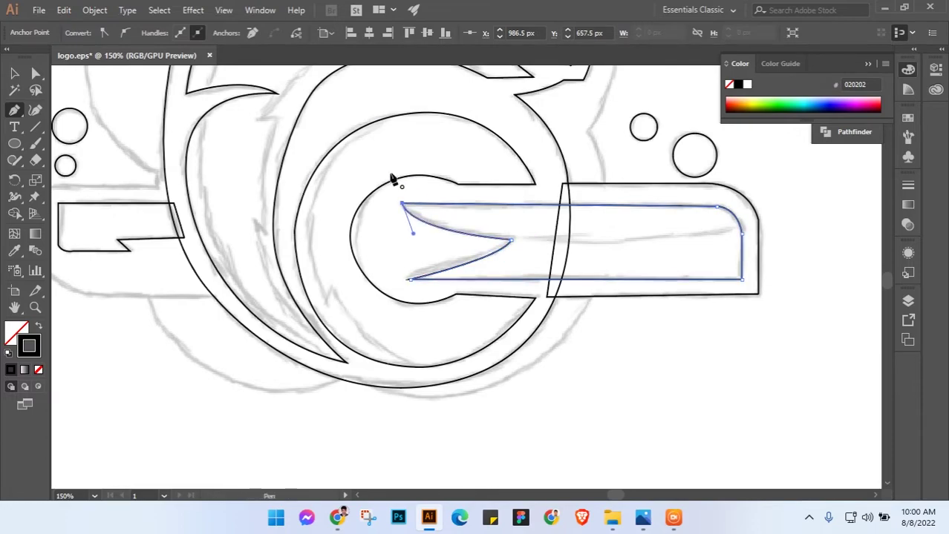
scroll(628, 212, "down", 3)
scroll(613, 297, "up", 3)
scroll(401, 233, "up", 2)
Outline the left branch as a closed path with rounded top-left and bottom-left corners
left_click(479, 214)
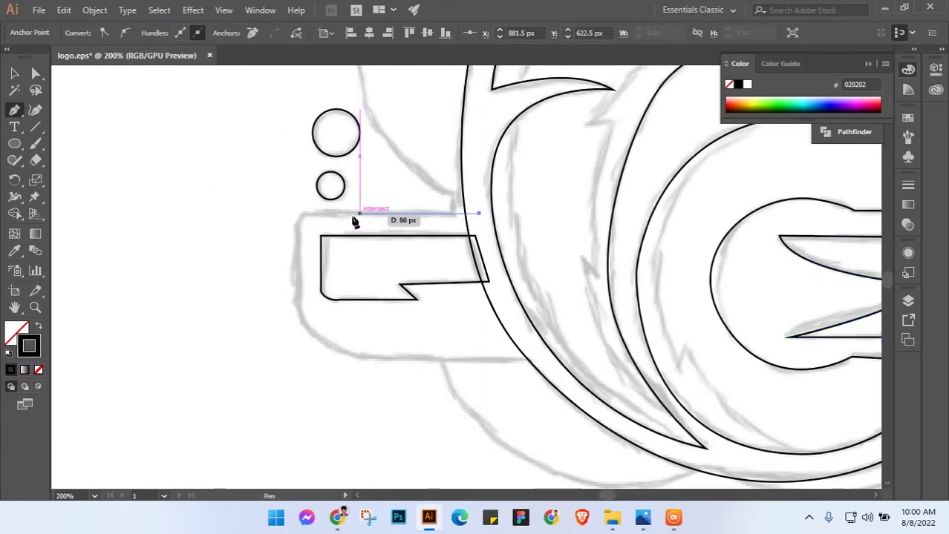
left_click(319, 214)
left_click_drag(296, 231, 296, 267)
left_click(296, 303)
left_click_drag(364, 359, 400, 360)
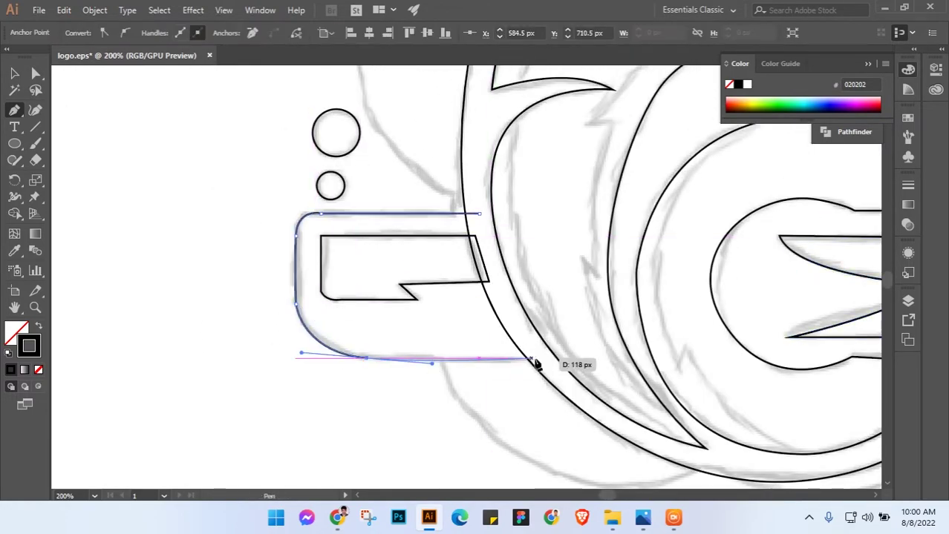
left_click(533, 359)
left_click_drag(478, 214, 481, 244)
key("v")
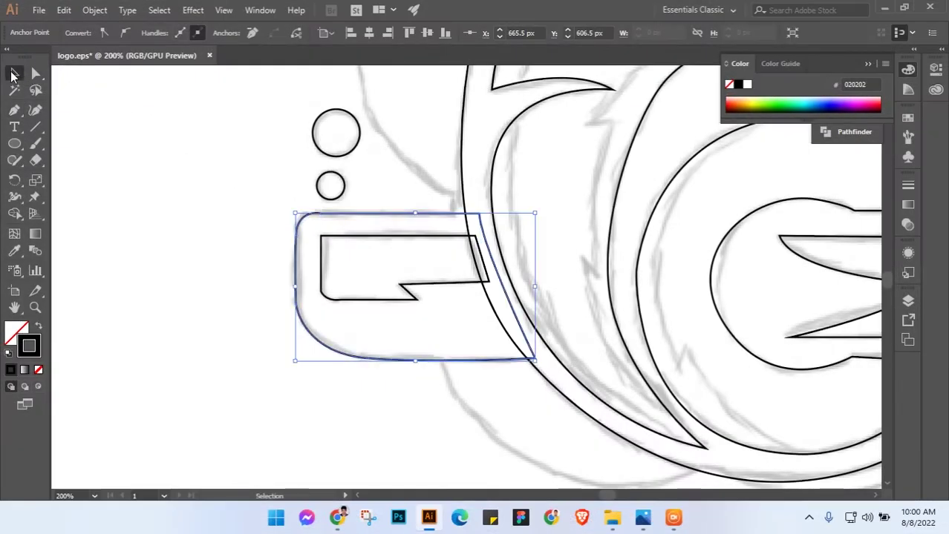
left_click(207, 230)
Marquee-select the colour swatches above the artboard and drag them down onto it
scroll(516, 237, "down", 3)
scroll(735, 190, "down", 1)
scroll(591, 239, "up", 1)
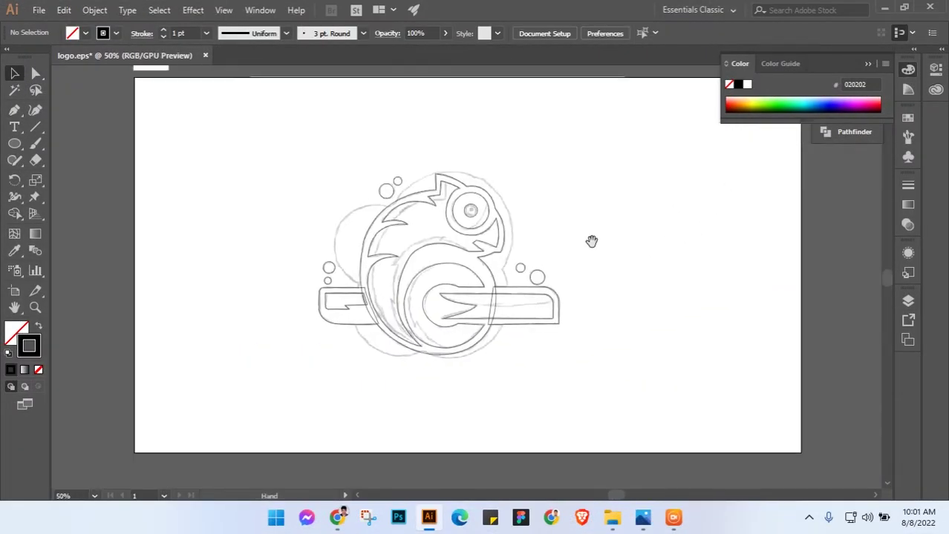
scroll(481, 236, "up", 2)
left_click_drag(596, 209, 587, 201)
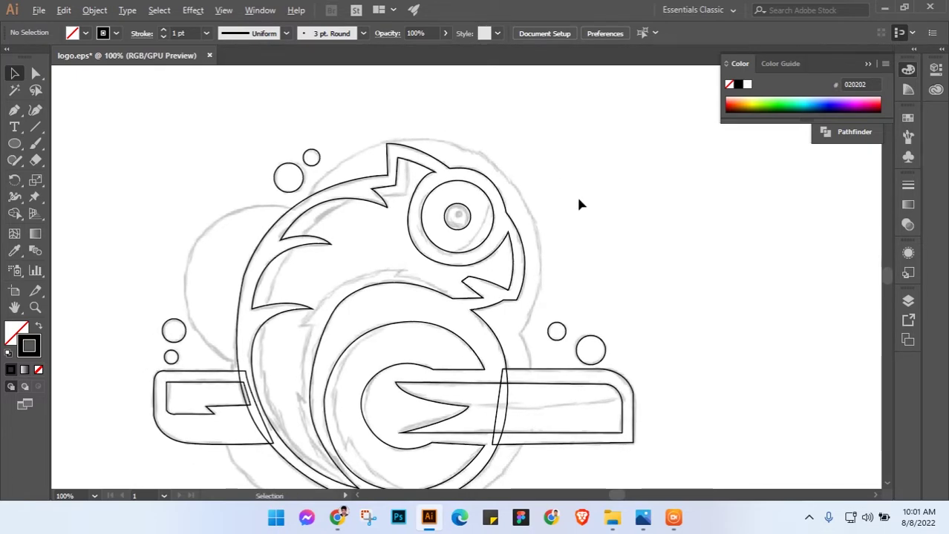
scroll(579, 202, "down", 1)
scroll(576, 208, "down", 1)
left_click_drag(338, 135, 318, 233)
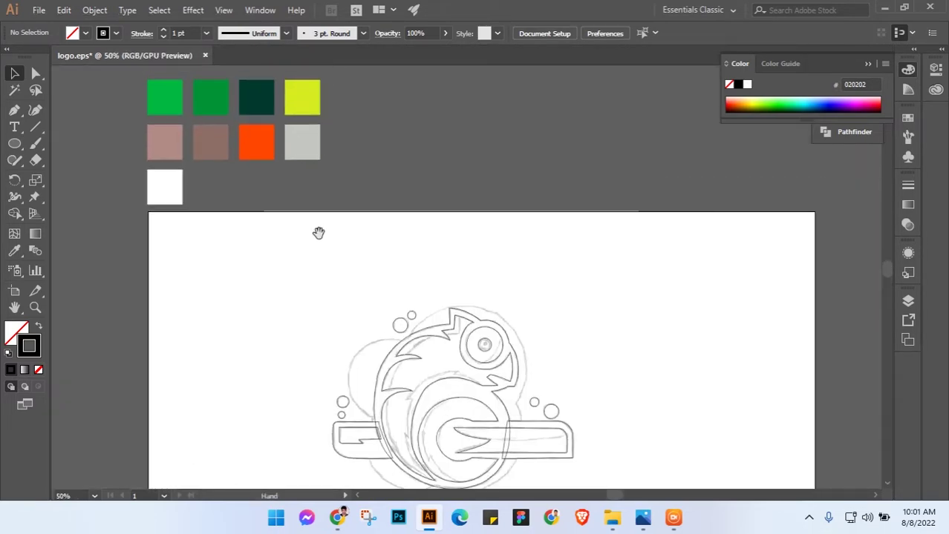
left_click_drag(381, 221, 141, 74)
left_click_drag(311, 144, 328, 297)
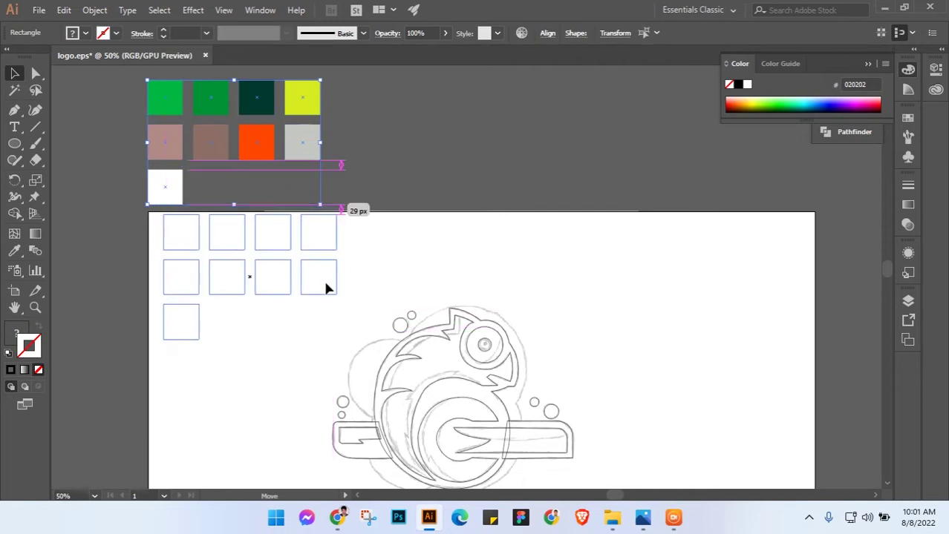
left_click(438, 292)
Move the swatches to the artboard's top right and frame them beside the chameleon
scroll(415, 267, "down", 2)
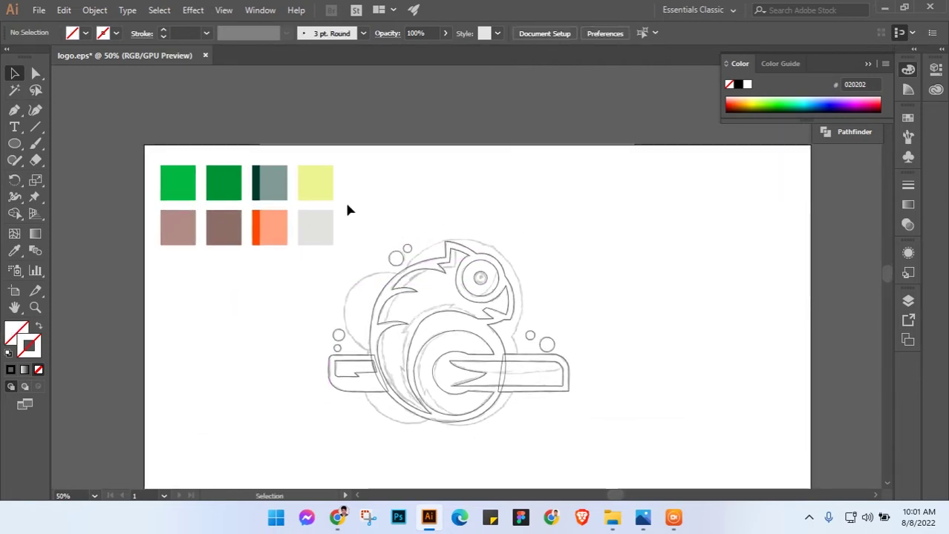
scroll(275, 171, "left", 2)
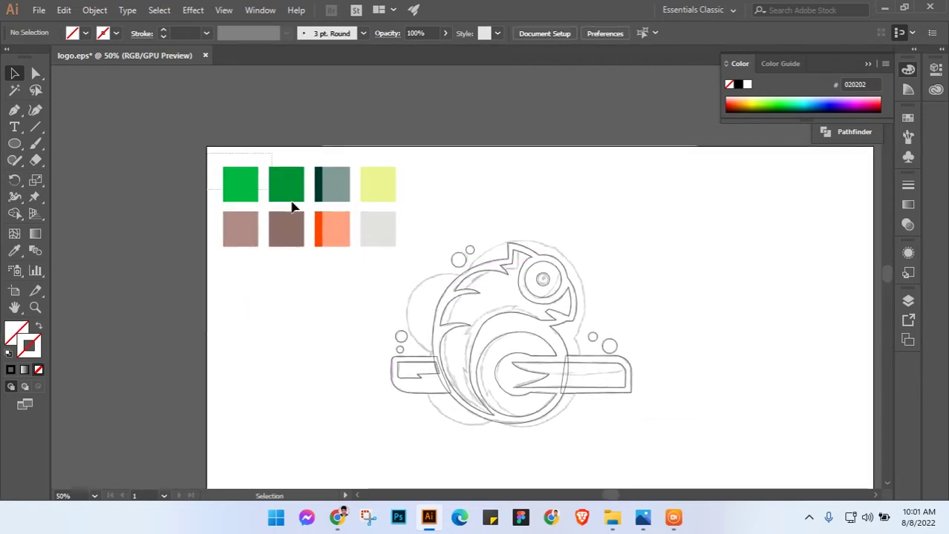
mouse_move(389, 250)
left_mouse_down()
mouse_move(392, 239)
mouse_move(842, 225)
left_mouse_up()
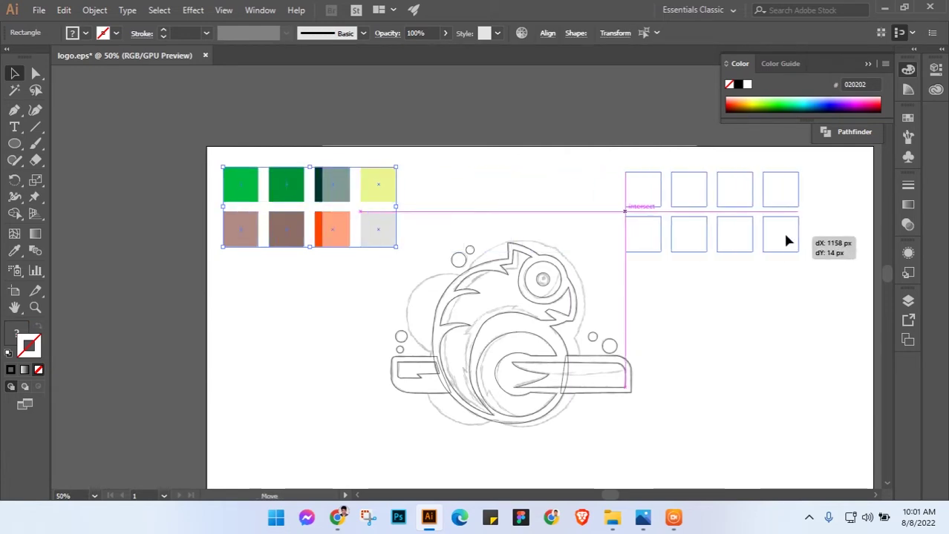
left_click(820, 326)
left_click_drag(821, 327, 685, 267)
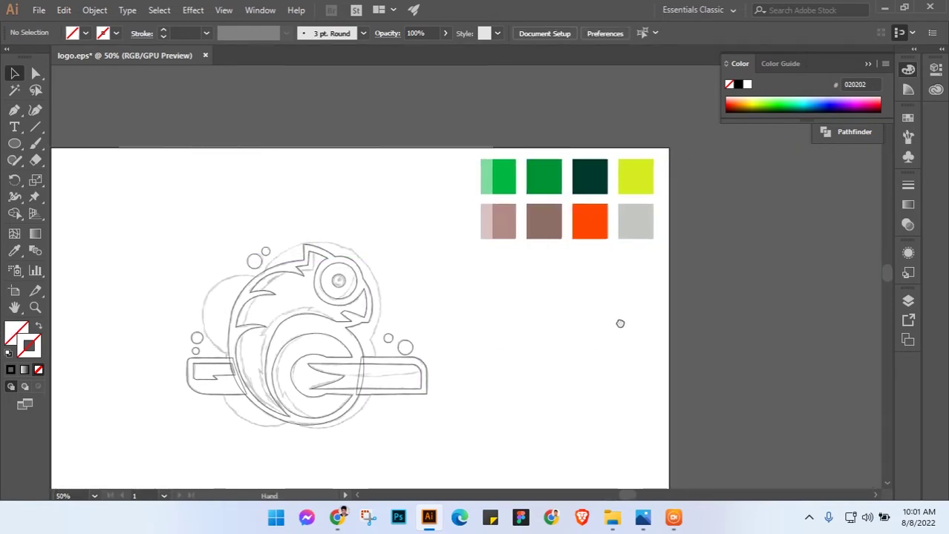
left_click_drag(594, 255, 574, 278)
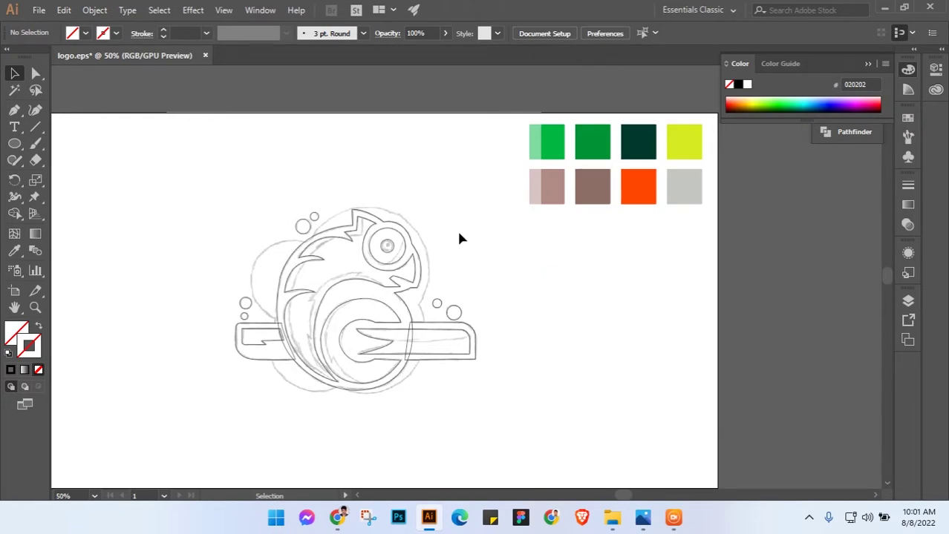
scroll(387, 249, "up", 1)
scroll(387, 248, "up", 1)
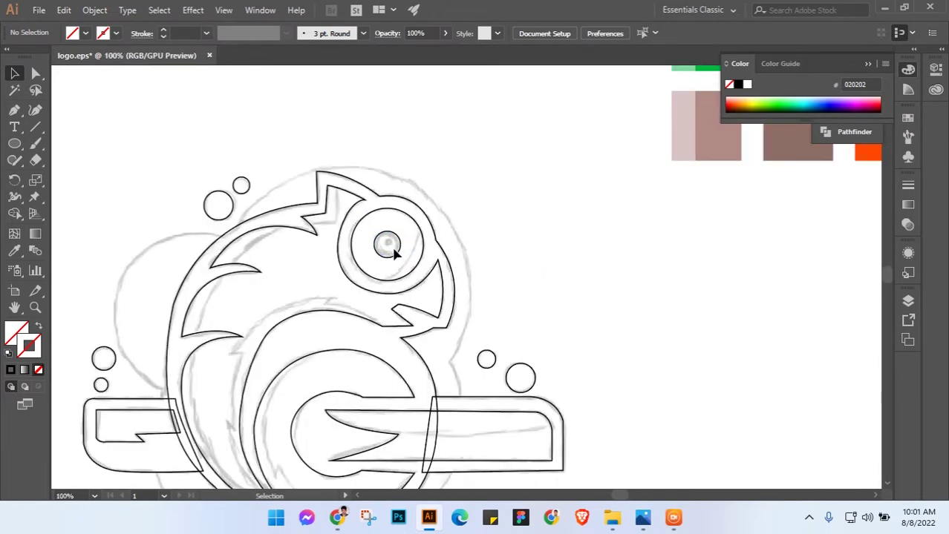
scroll(446, 230, "down", 1)
left_click_drag(547, 219, 470, 261)
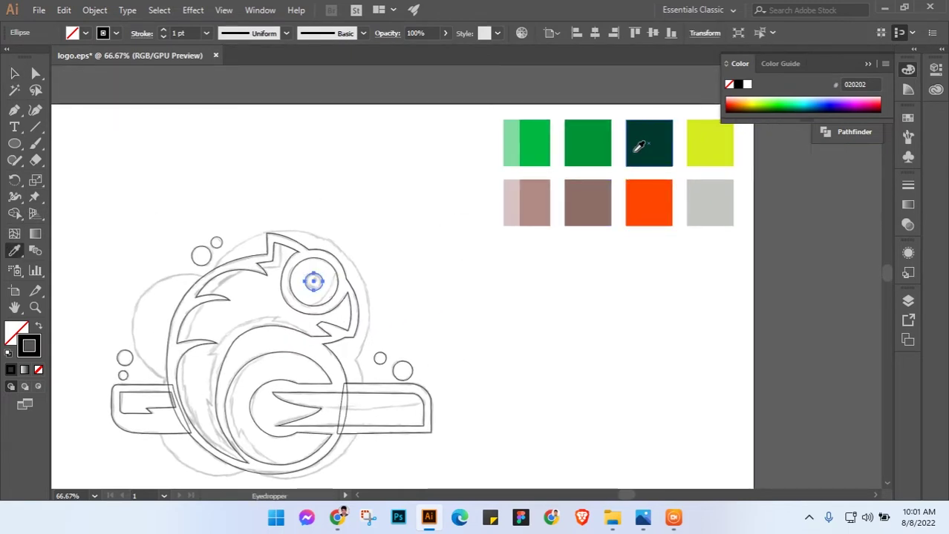
Fill the pupil dark teal and give the large eye circle a white fill with no outline
left_click(632, 151)
left_click(13, 74)
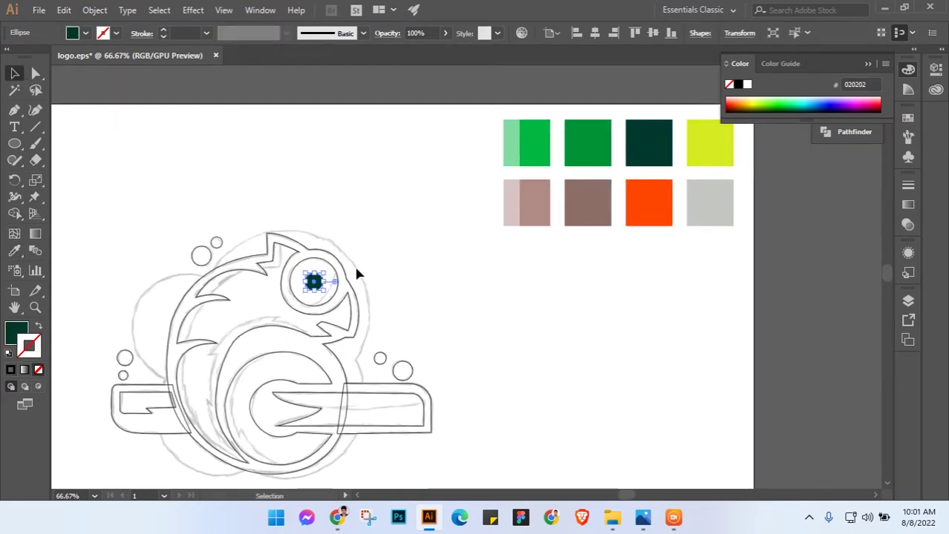
left_click(339, 281)
left_click(23, 253)
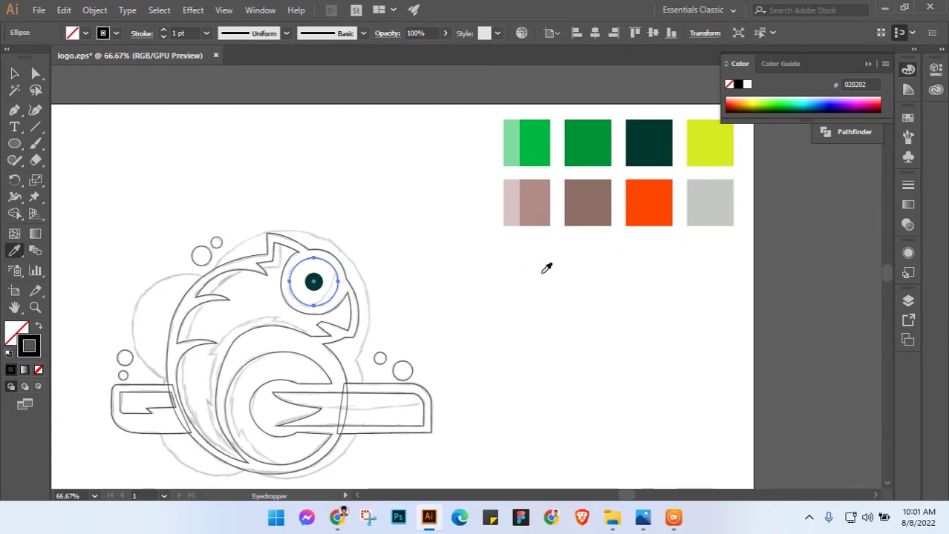
left_click(542, 273)
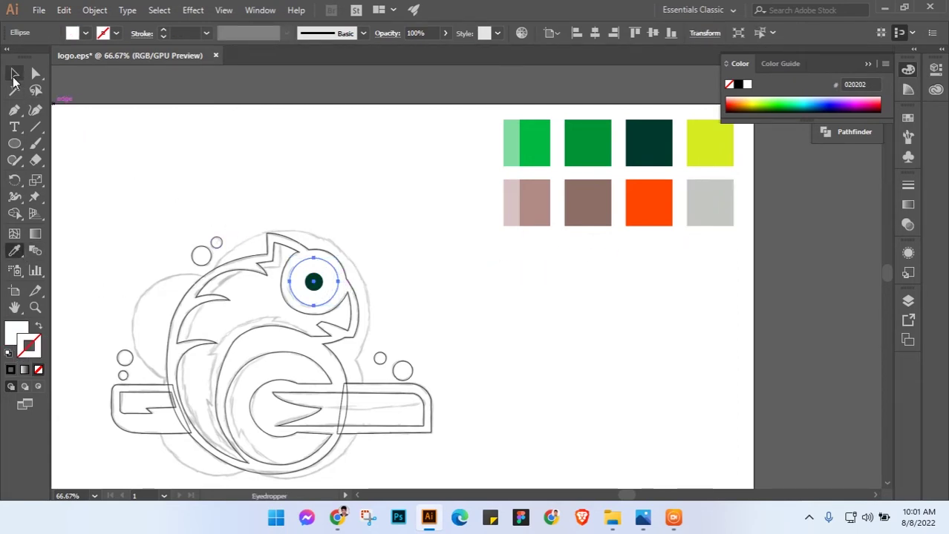
left_click(13, 75)
left_click(387, 243)
left_click_drag(462, 271, 485, 250)
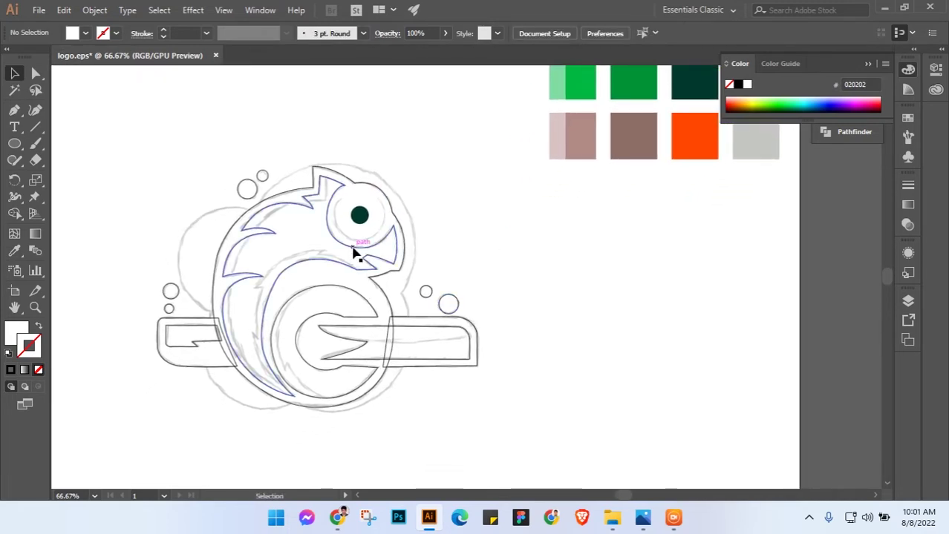
Fill the chameleon's crested body with the bright green swatch
left_click(343, 245)
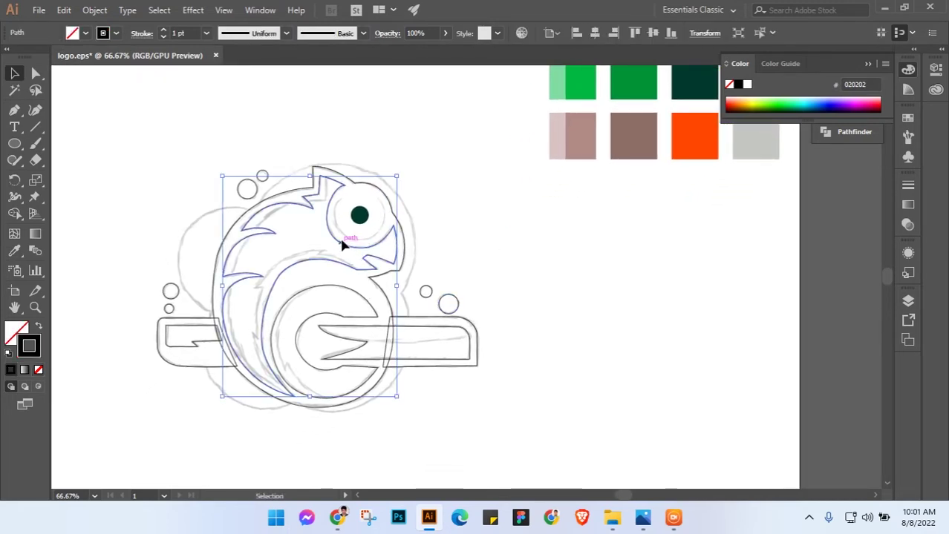
left_click(14, 252)
left_click(586, 85)
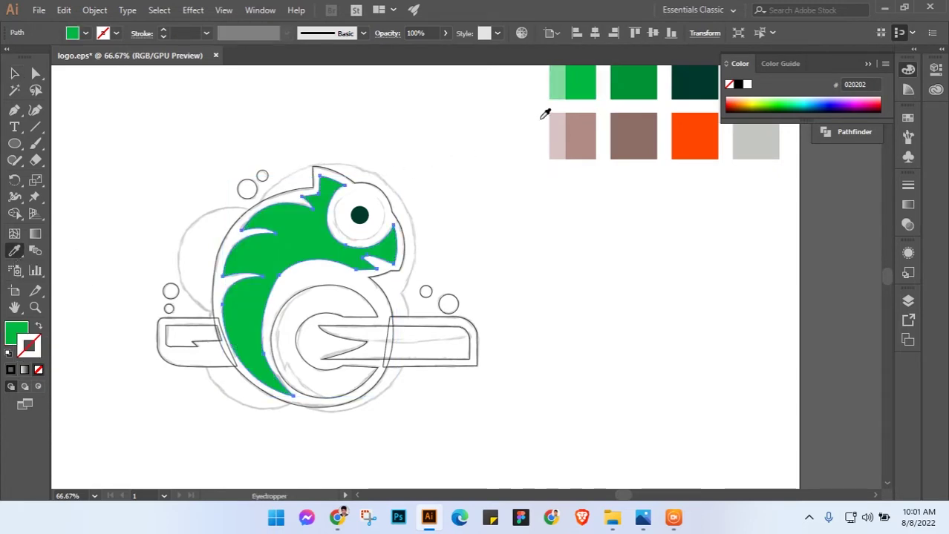
left_click(12, 74)
left_click(437, 148)
left_click_drag(466, 198, 474, 172)
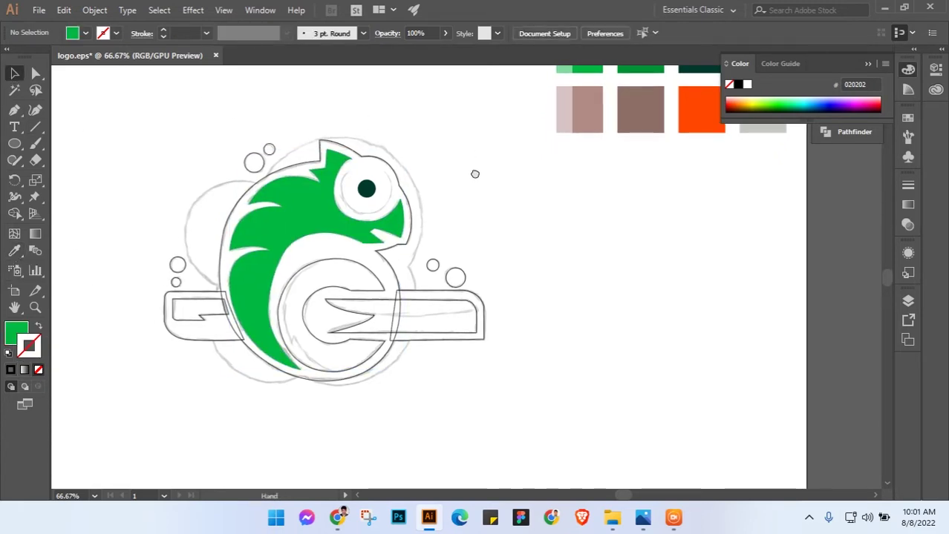
Fill the curled C-shaped tail with the same bright green
left_click(340, 257)
left_click(12, 252)
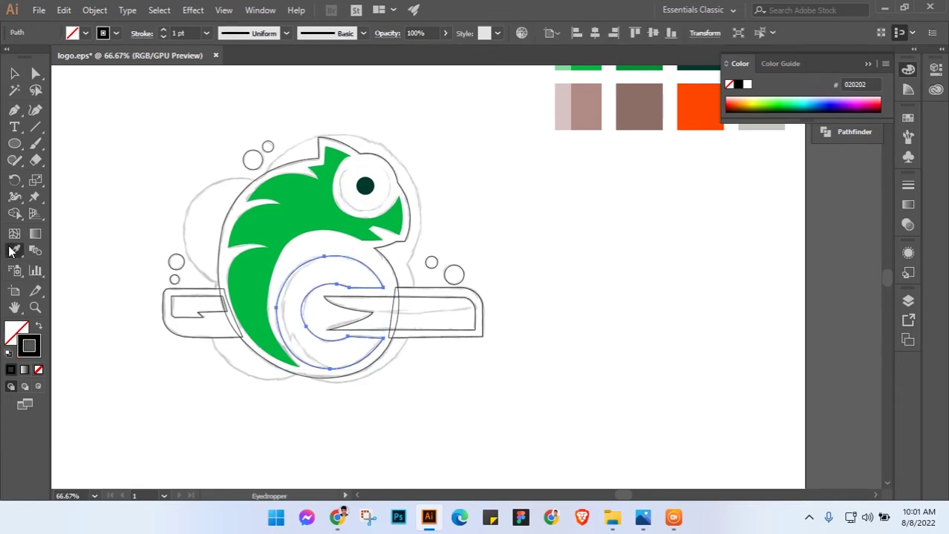
left_click(308, 216)
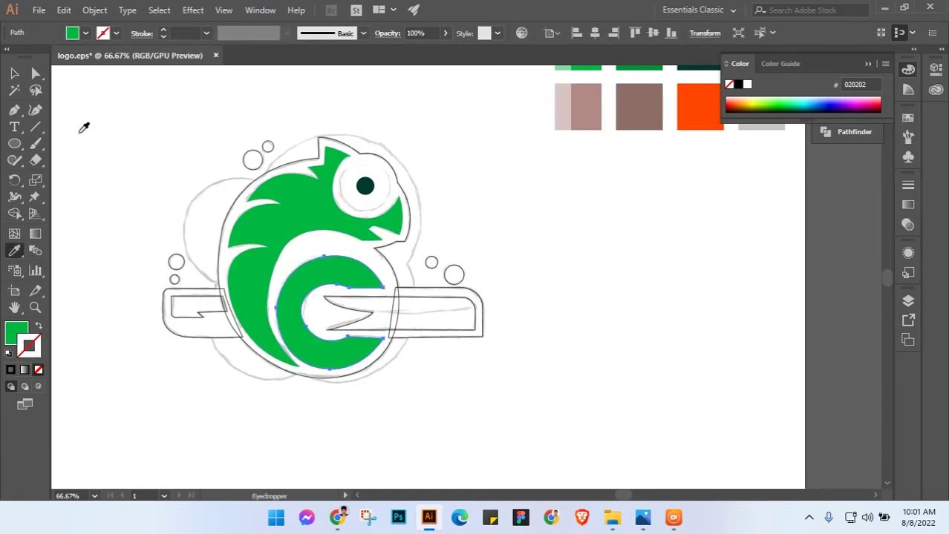
left_click(11, 75)
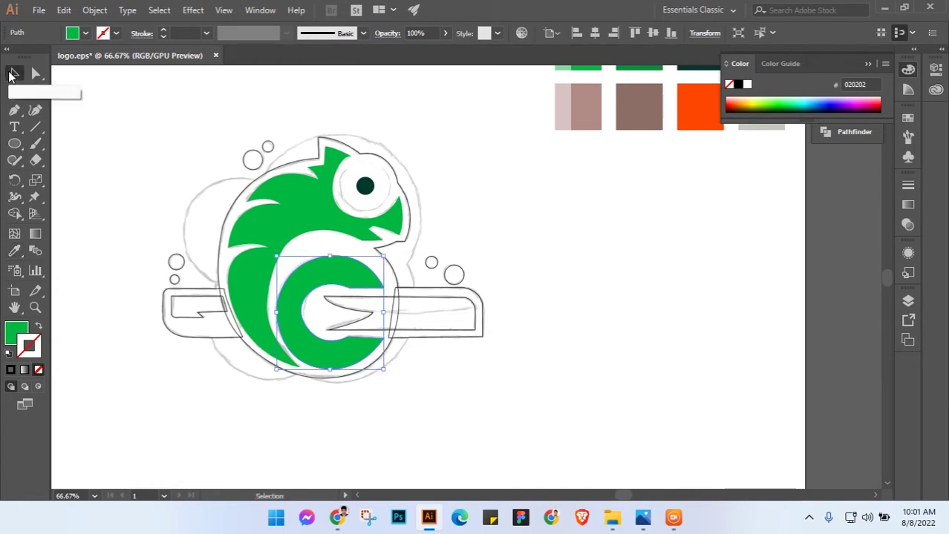
left_click(592, 230)
left_click_drag(592, 231, 560, 248)
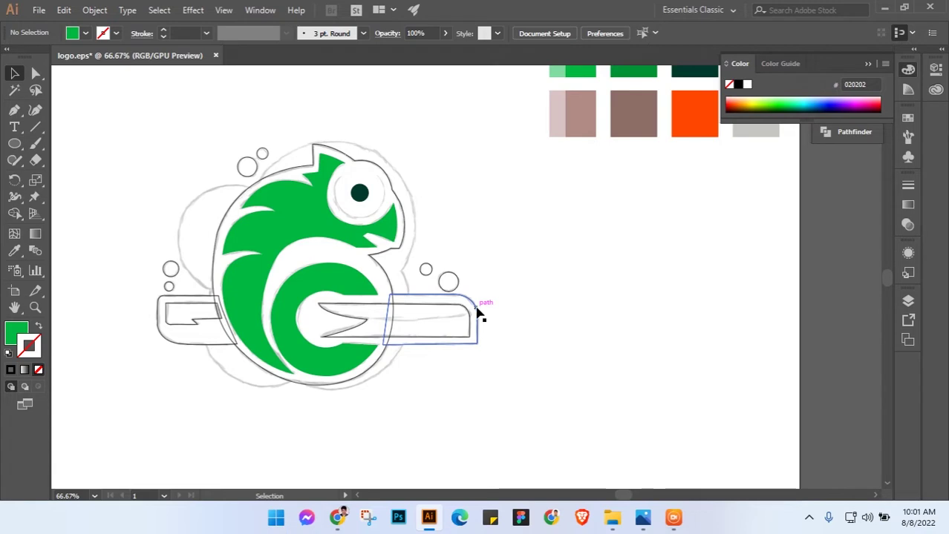
Fill the right branch pinkish-brown, undoing an accidental fill on the left branch outline
left_click(370, 311)
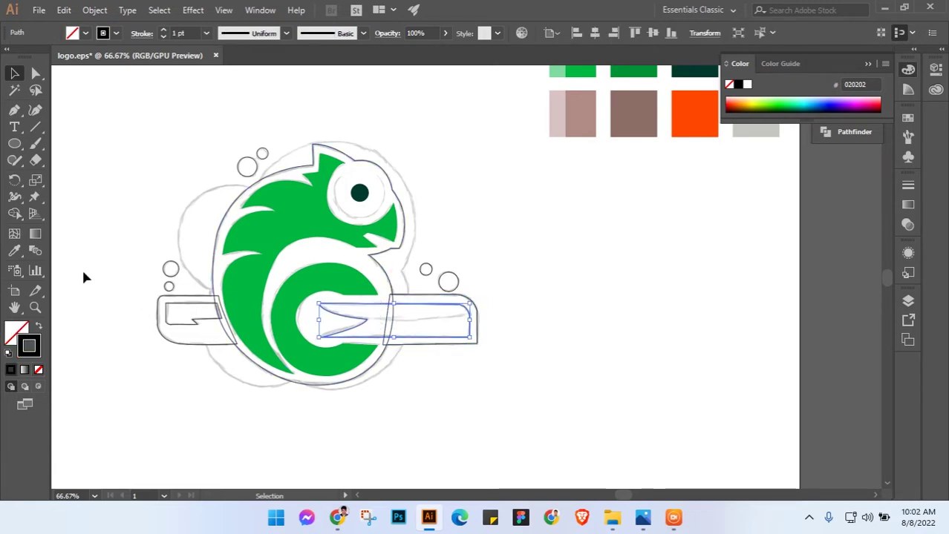
left_click(579, 109)
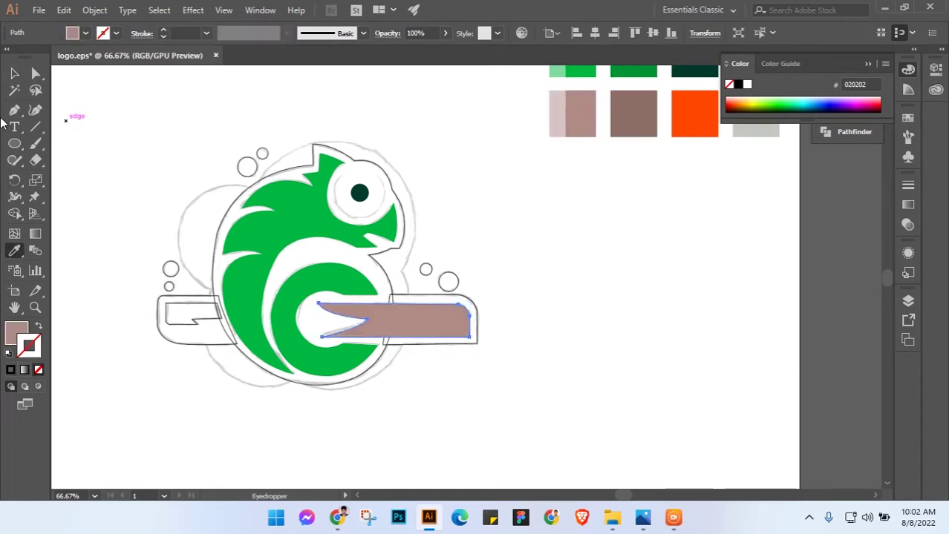
left_click(293, 112)
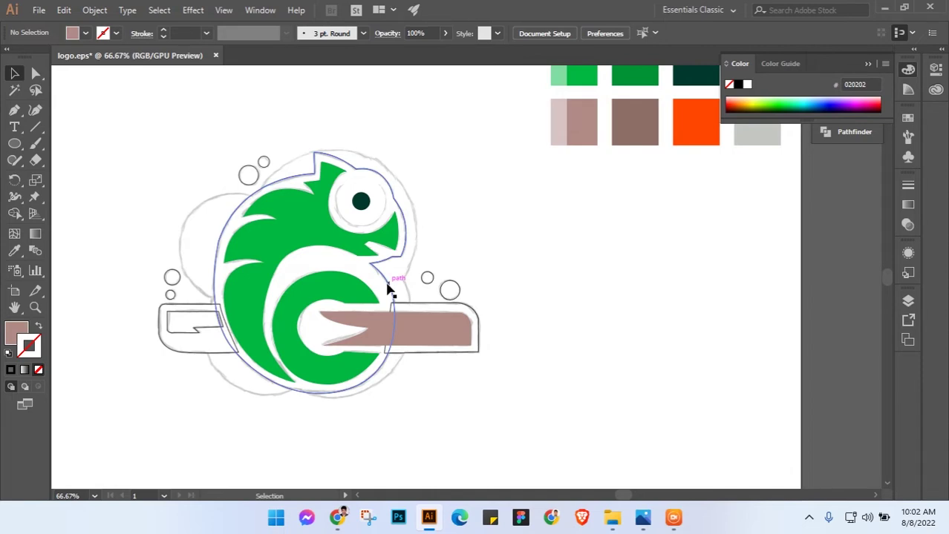
left_click(191, 358)
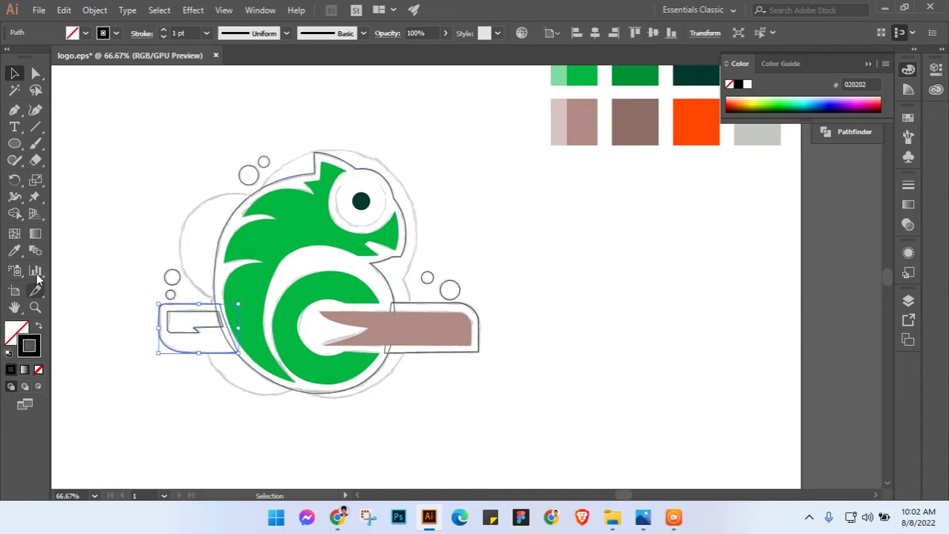
left_click(431, 321)
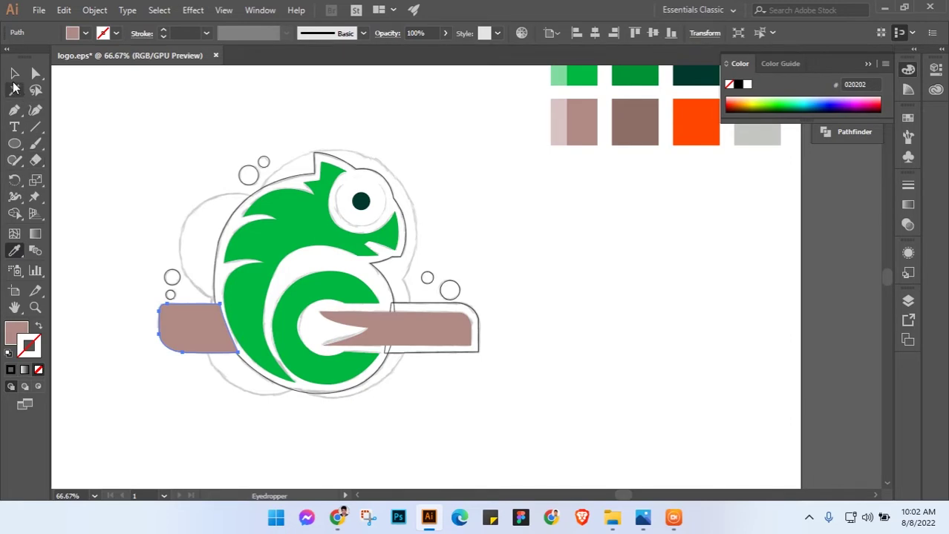
left_click(101, 147)
left_click(186, 329)
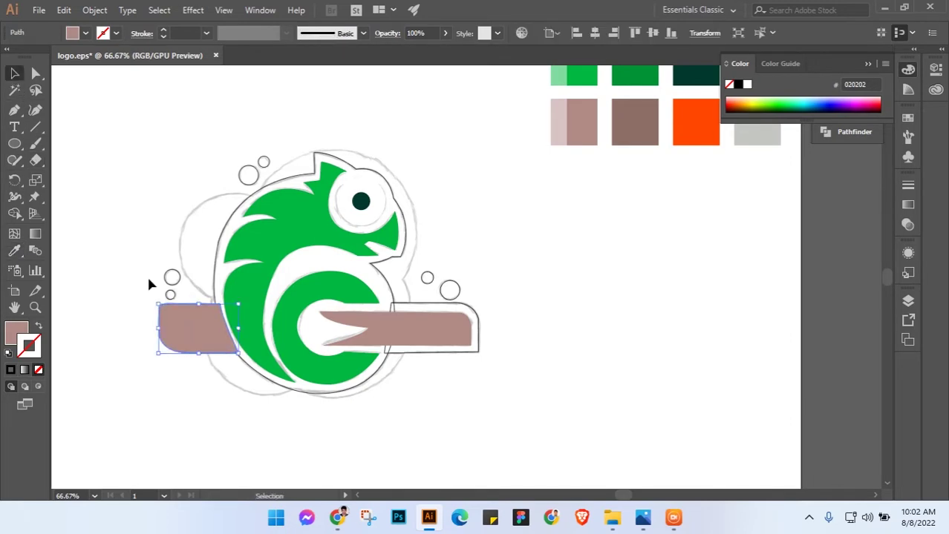
key("ctrl+z")
left_click(152, 275)
Fill the inner left branch piece pinkish-brown using Direct Selection
key("a")
left_click(197, 331)
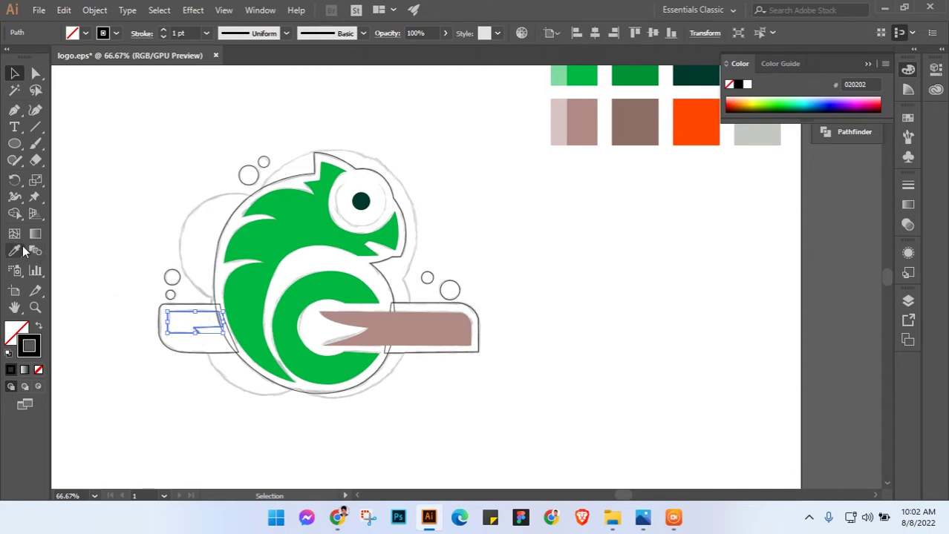
left_click(594, 122)
key("v")
left_click(193, 364)
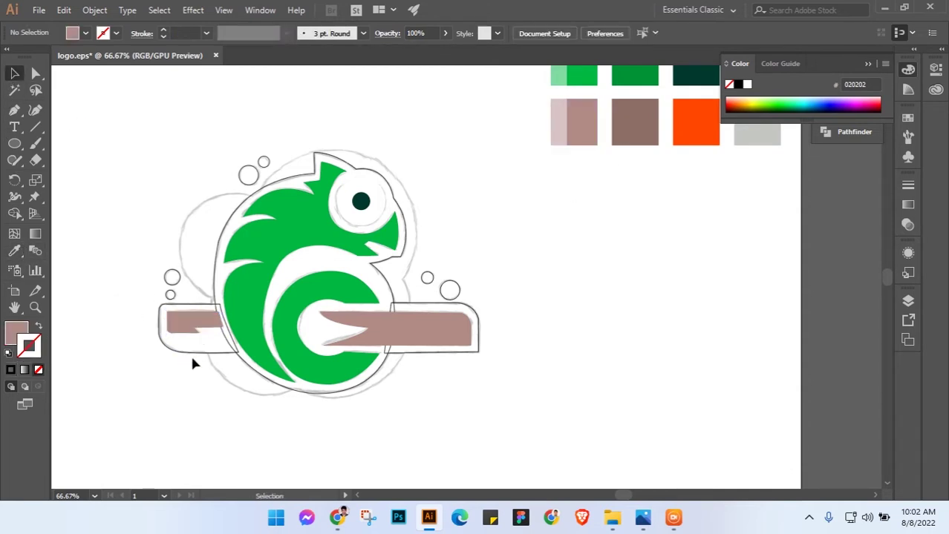
Fill the outer silhouette and both branch outlines with the dark teal swatch
left_click(197, 354)
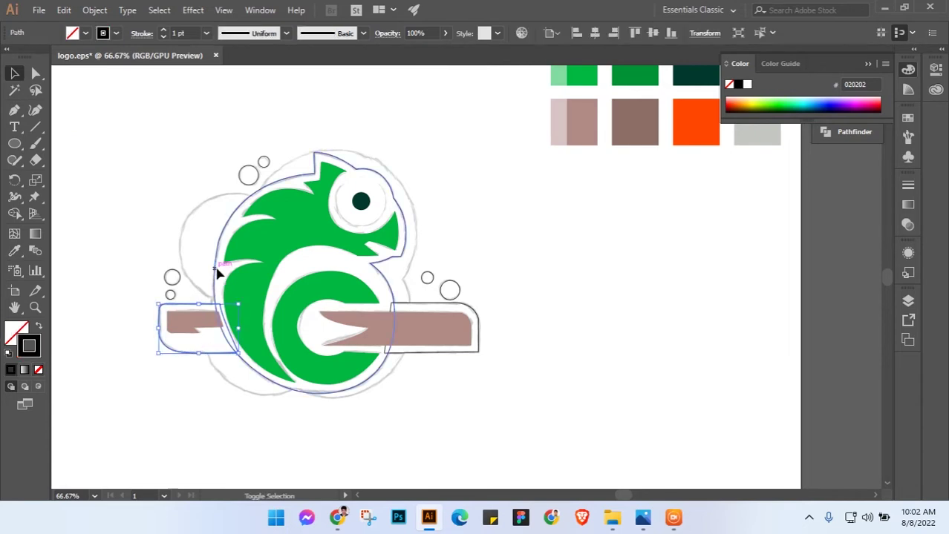
left_click(218, 274, "shift")
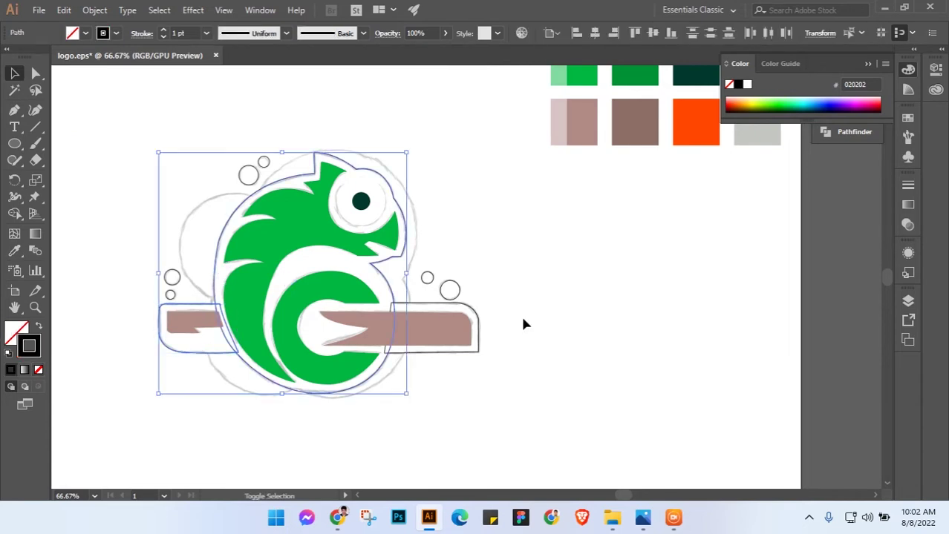
left_click(481, 315, "shift")
left_click(14, 251)
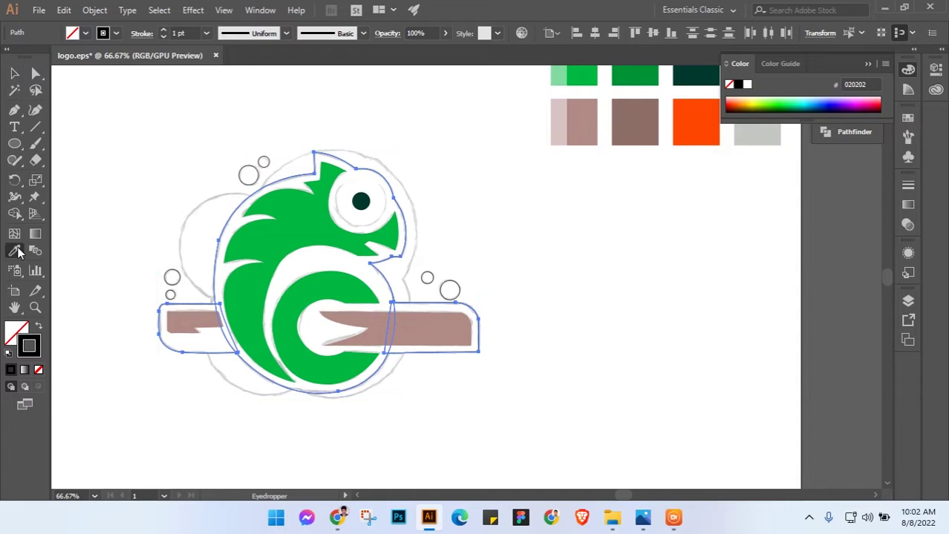
left_click(706, 74)
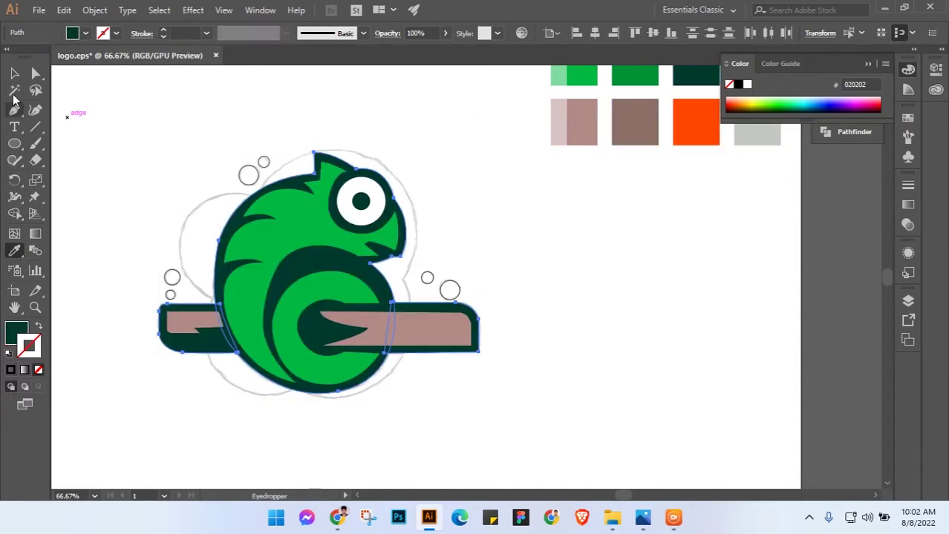
key("v")
left_click(607, 317)
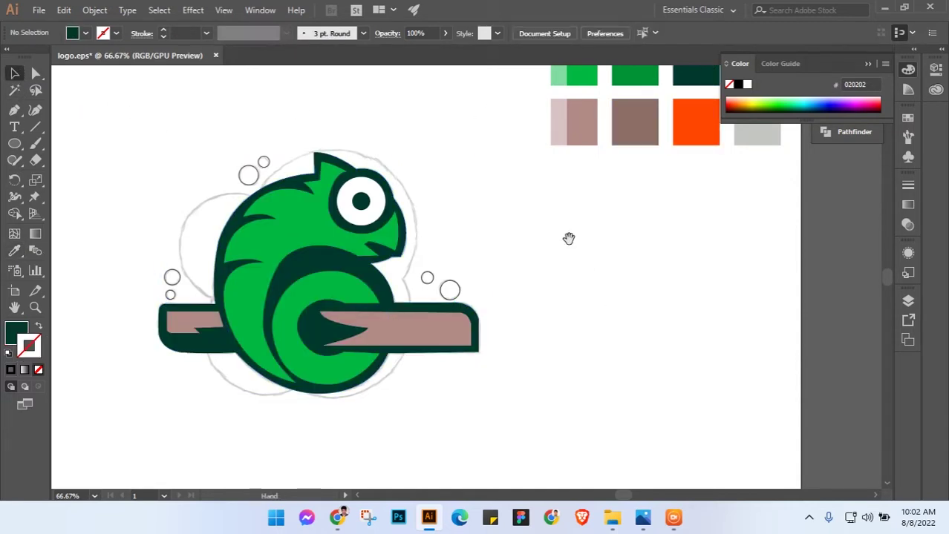
mouse_move(569, 238)
left_mouse_down()
mouse_move(569, 265)
mouse_move(541, 278)
mouse_move(471, 232)
mouse_move(504, 223)
left_mouse_up()
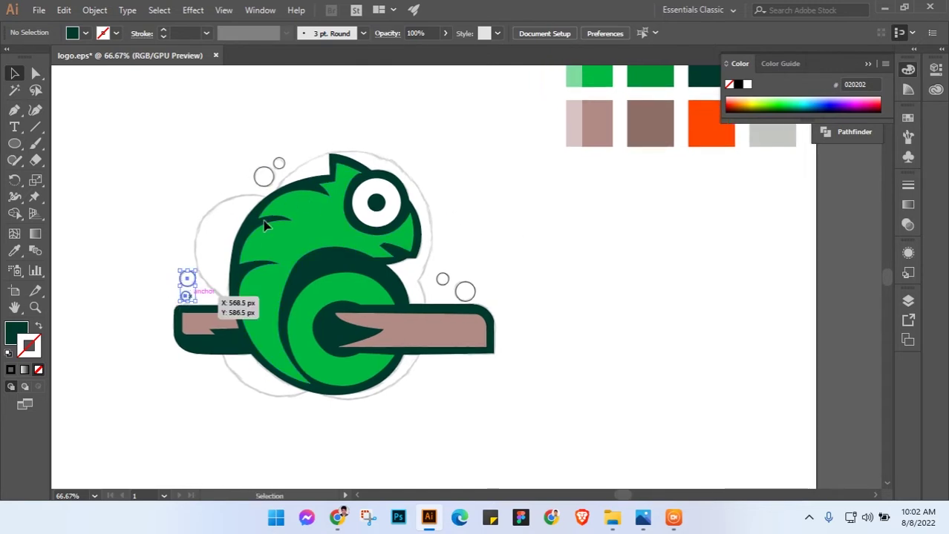
Select the two left, top and two right bubble circles and eyedropper the orange swatch onto them
left_click_drag(188, 298, 215, 308)
left_click(263, 176, "shift")
left_click(278, 163, "shift")
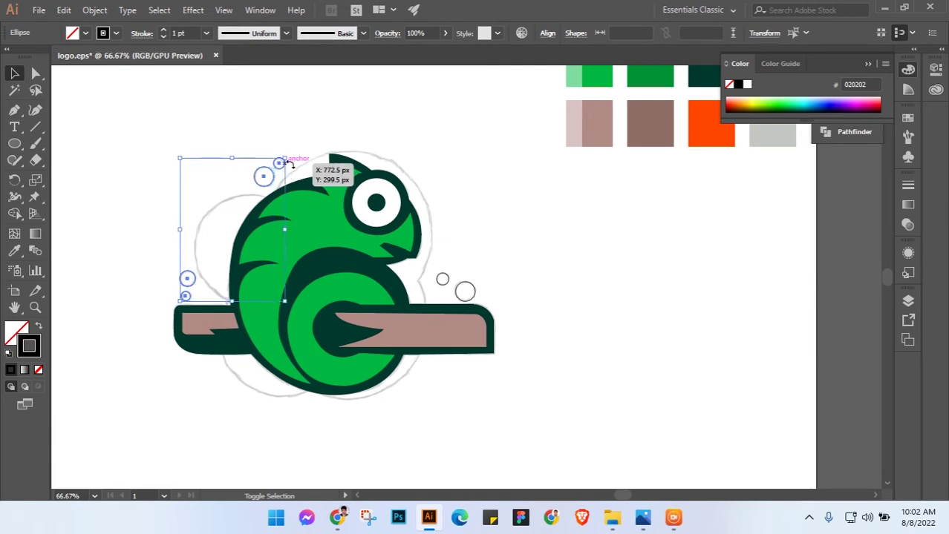
left_click(442, 279, "shift")
left_click(471, 289, "shift")
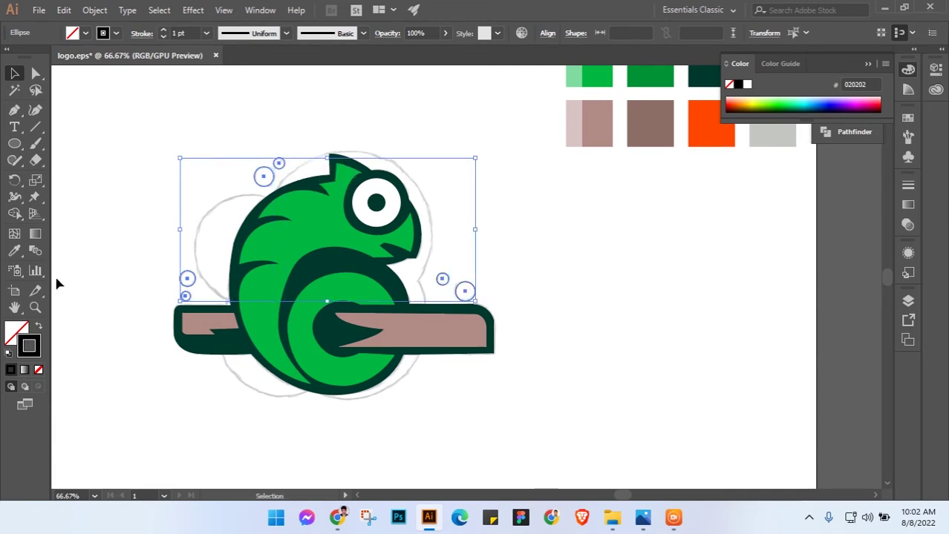
left_click(14, 251)
left_click(726, 136)
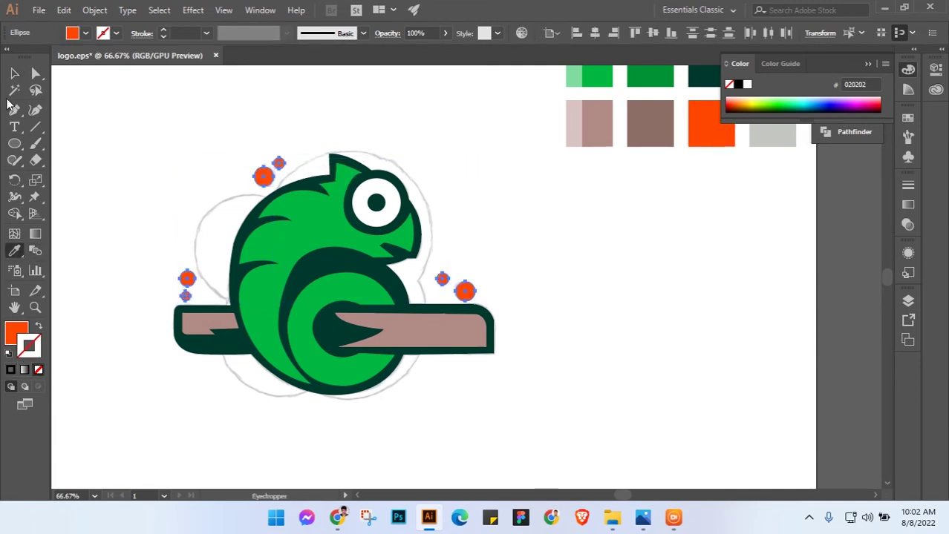
left_click(14, 73)
left_click(576, 256)
left_click_drag(574, 249, 583, 262)
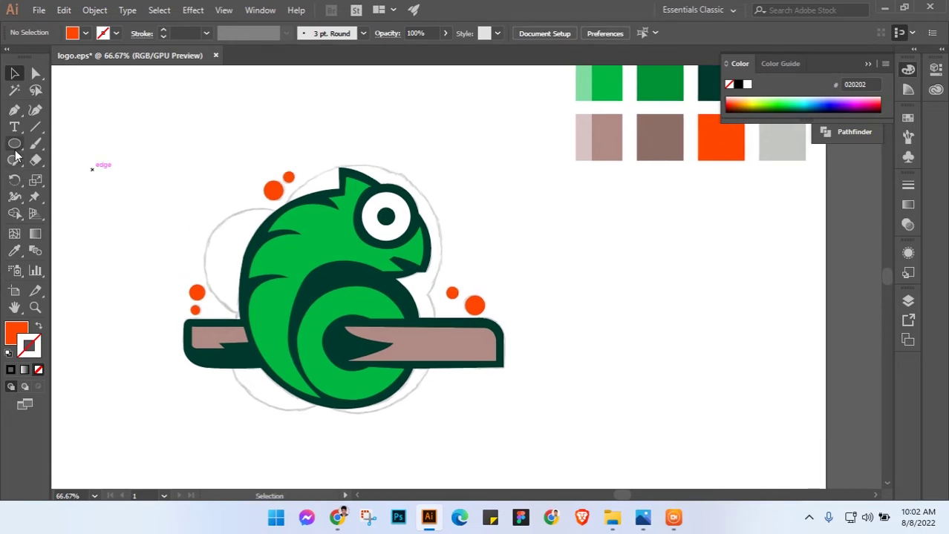
Draw a 244 px orange circle over the chameleon's back and send it to the back
left_click_drag(14, 144, 74, 176)
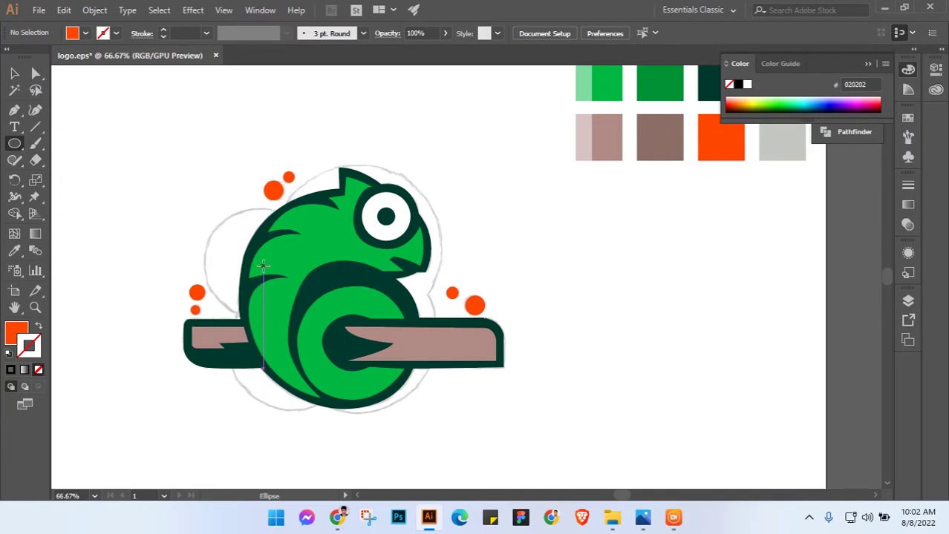
left_click_drag(262, 265, 319, 295)
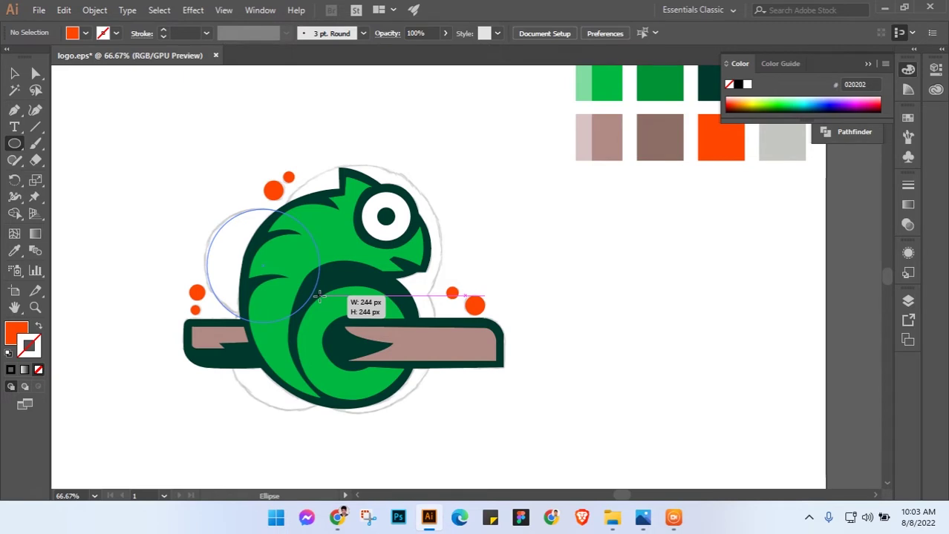
left_click_drag(320, 295, 319, 296)
left_click(14, 72)
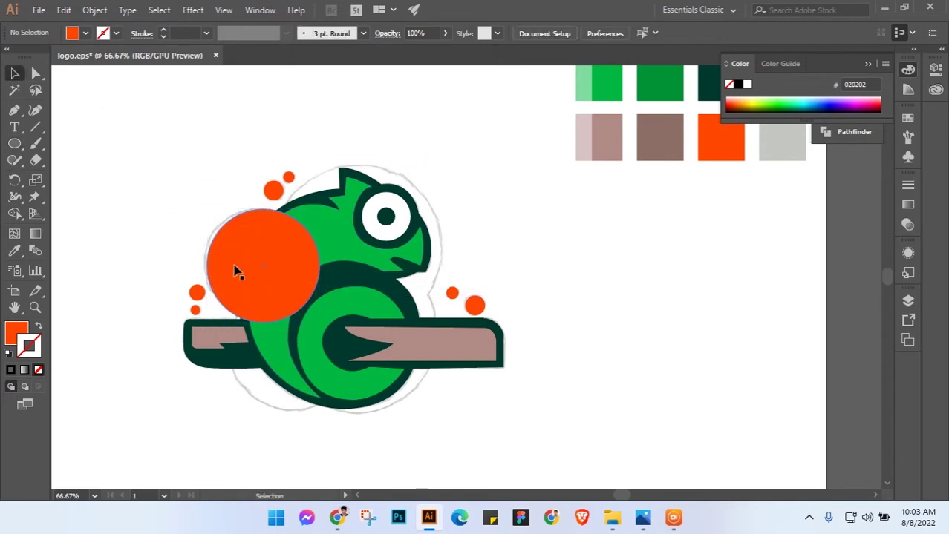
left_click(237, 268)
key("ctrl")
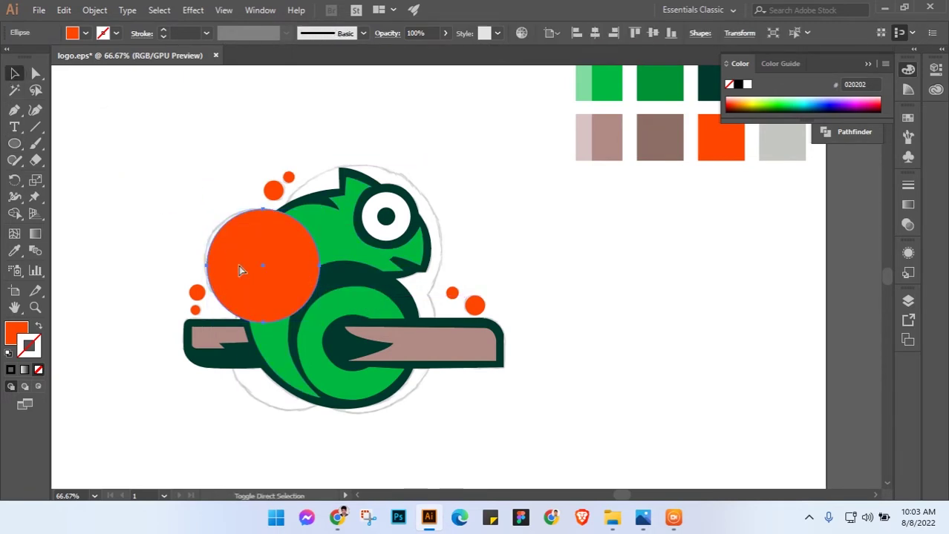
key("ctrl+shift+bracketleft")
left_click(174, 190)
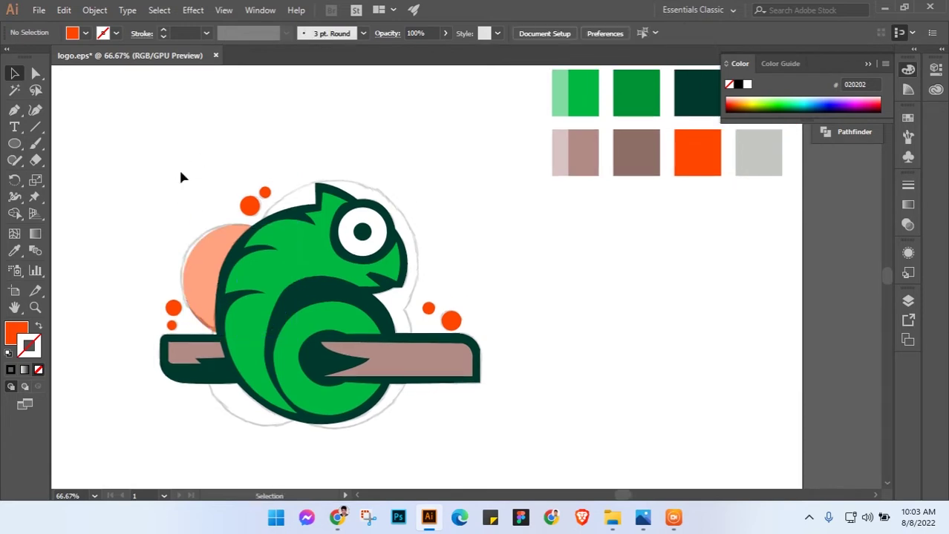
Draw a second circle at the branch point, send it back, and nudge it right and down twice each
left_click(18, 146)
left_click(77, 176)
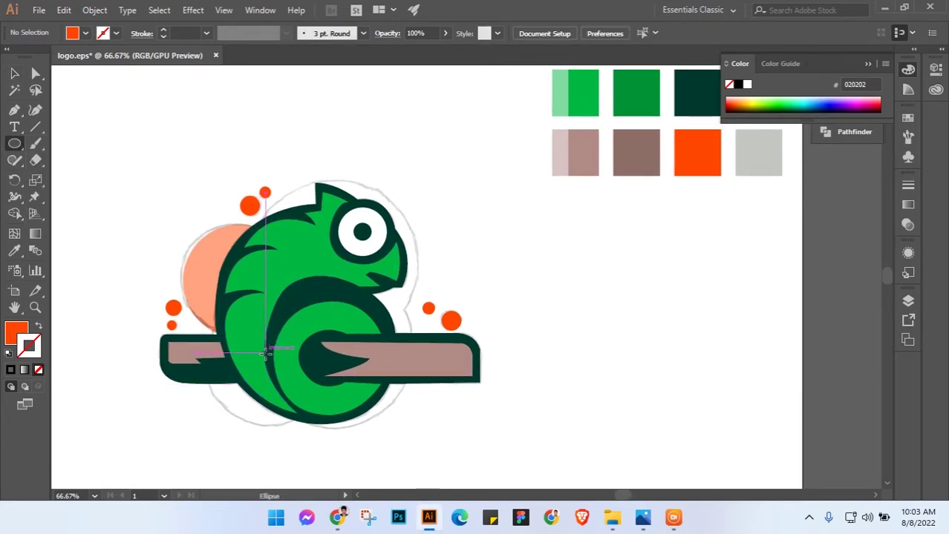
left_click_drag(263, 352, 331, 313)
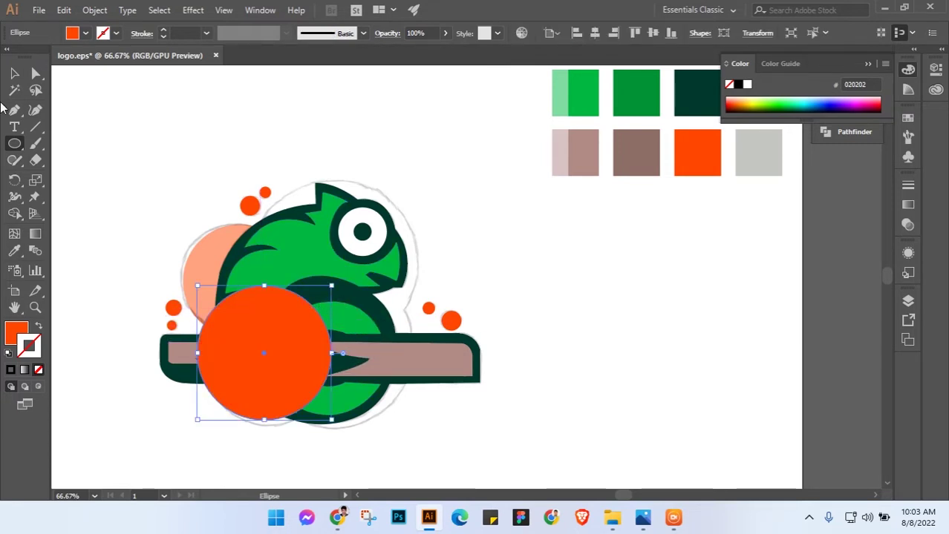
key("v")
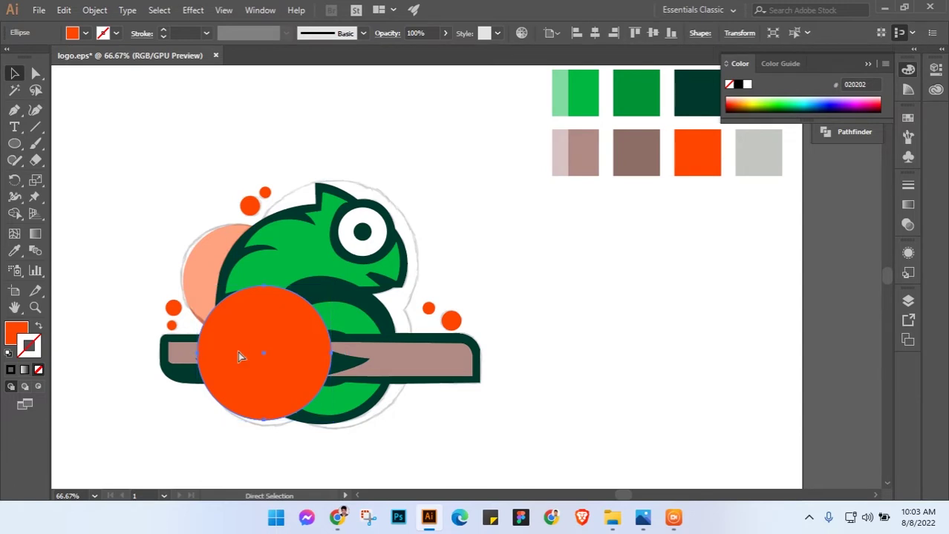
key("ctrl+shift+bracketleft")
key("Right")
key("Right")
key("Right")
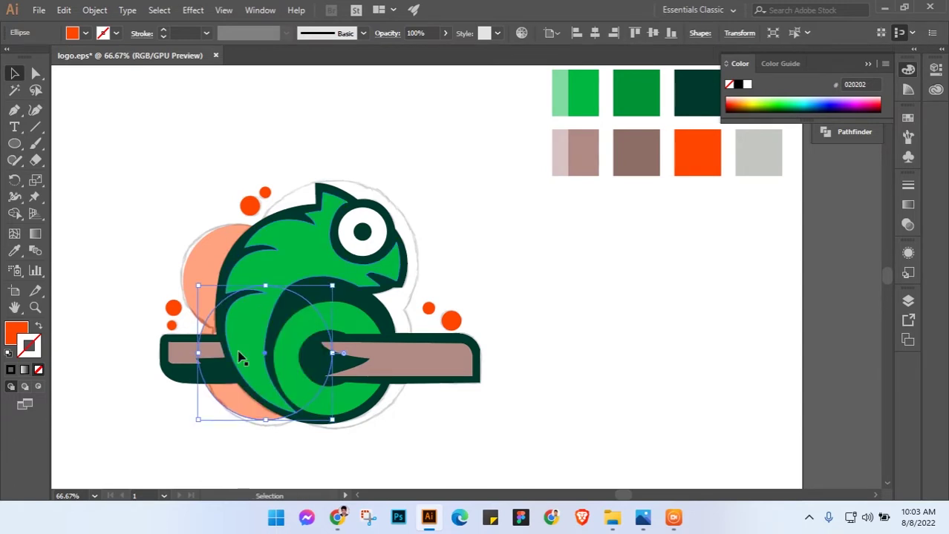
key("Right")
key("Right")
key("Right")
key("Right")
key("Right")
key("Right")
key("Right")
key("Right")
key("Right")
key("Down")
key("Down")
key("Down")
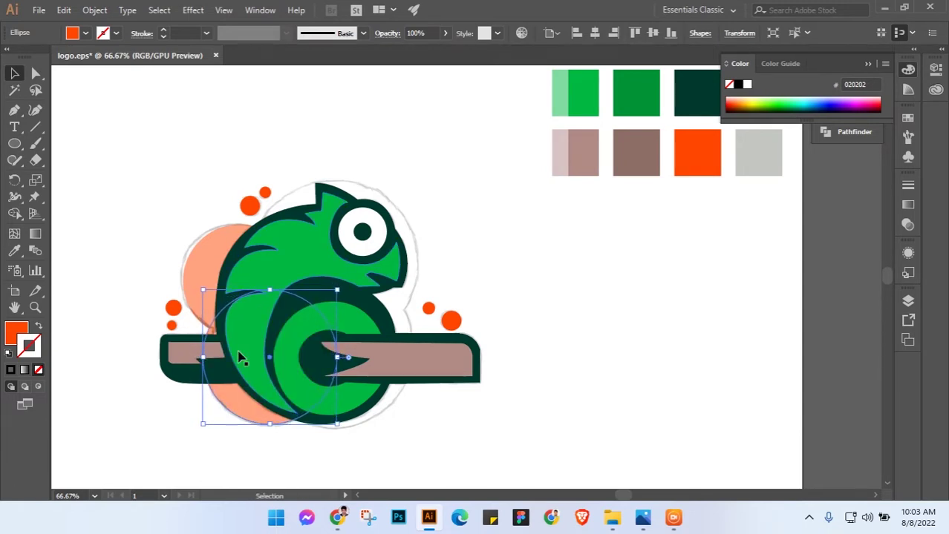
key("Down")
key("Down")
key("Down")
Draw a large circle over the chameleon's body, send it to back and nudge it into place
left_click(566, 287)
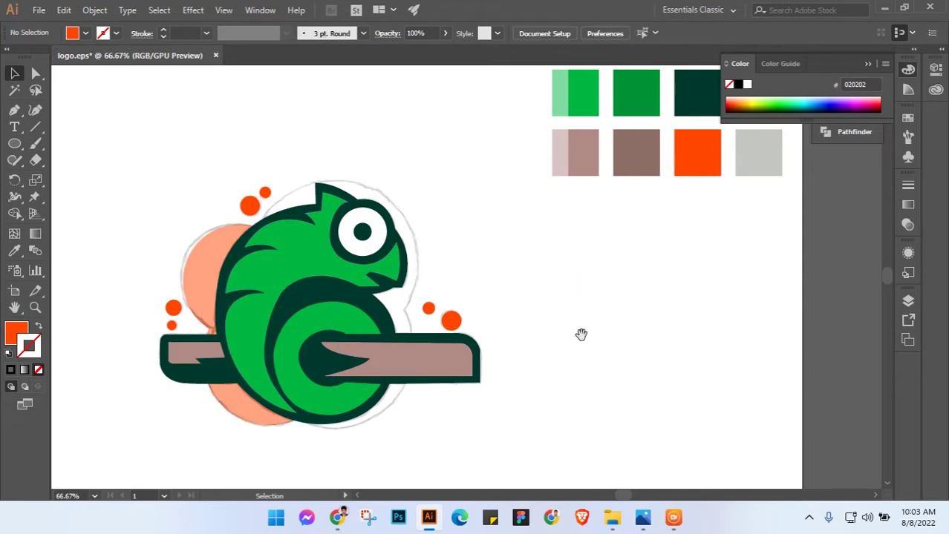
left_click_drag(580, 332, 551, 278)
left_click(14, 144)
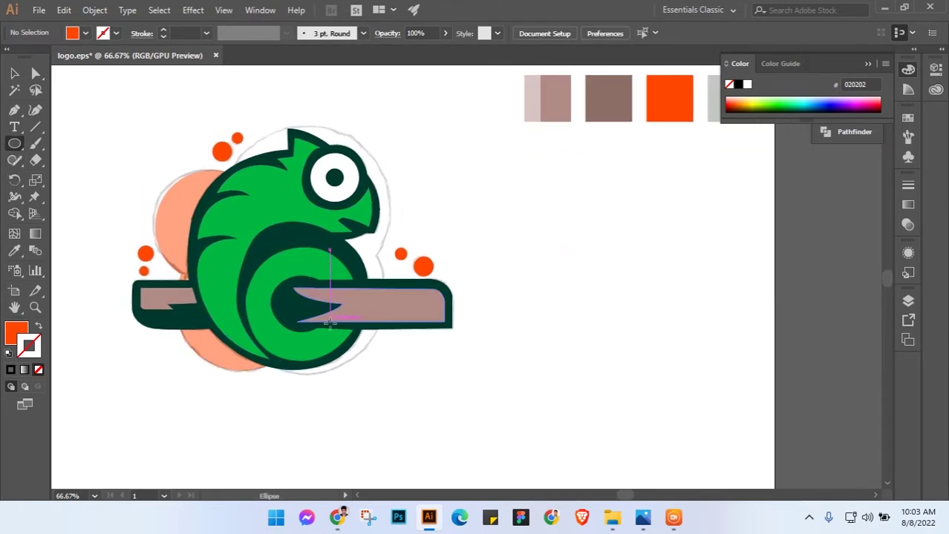
left_click_drag(294, 279, 389, 315)
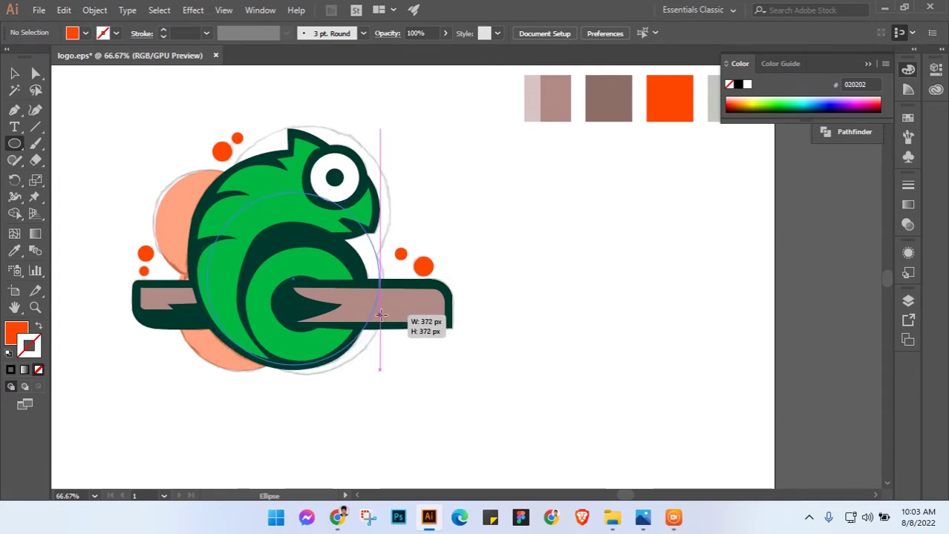
left_click_drag(389, 314, 380, 312)
left_click(24, 74)
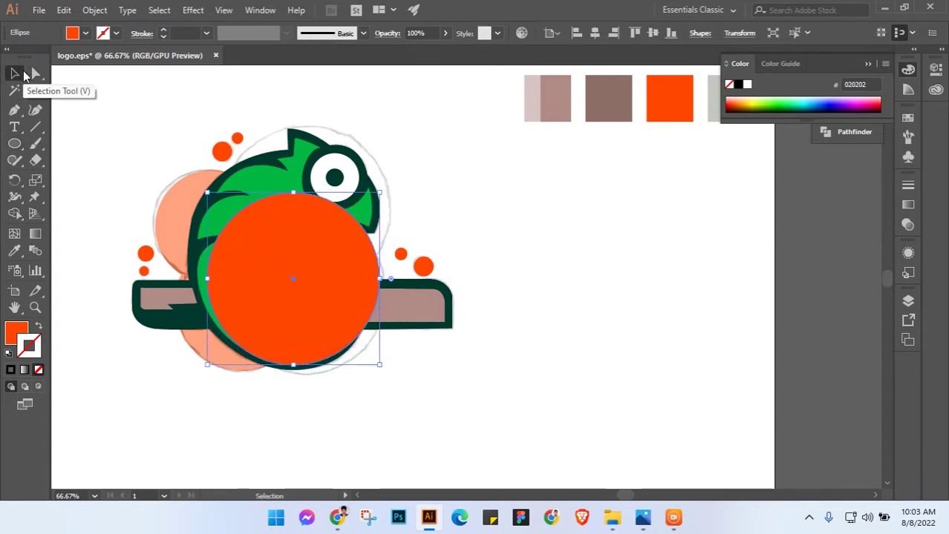
key("ctrl+shift+bracketleft")
key("Right")
key("Right")
key("Right")
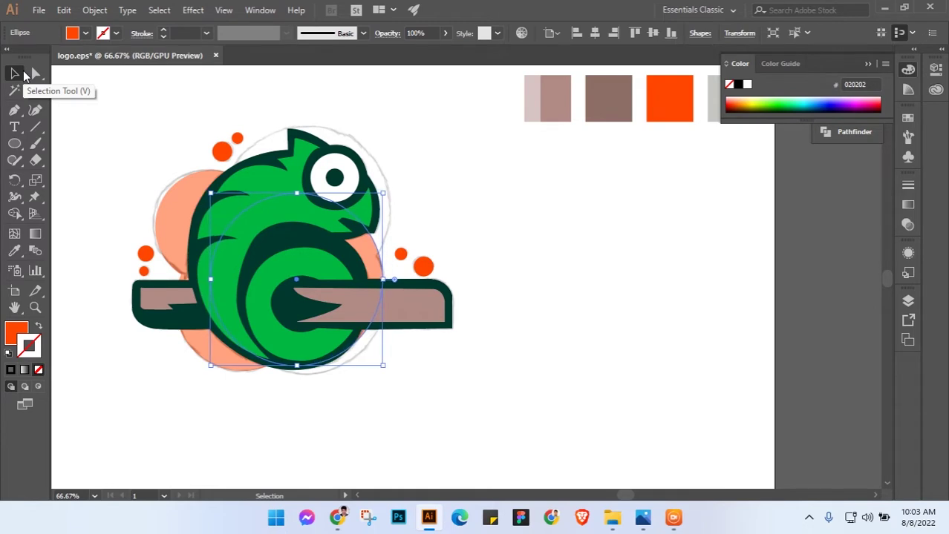
key("Down")
key("Down")
key("Down")
key("Down")
key("Down")
key("Down")
key("Right")
key("Right")
key("Right")
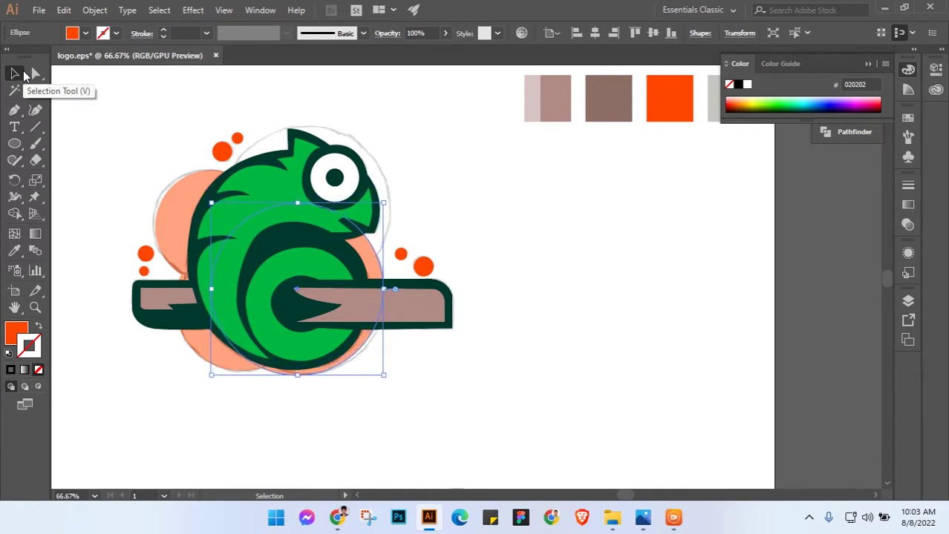
key("Right")
key("Right")
key("Right")
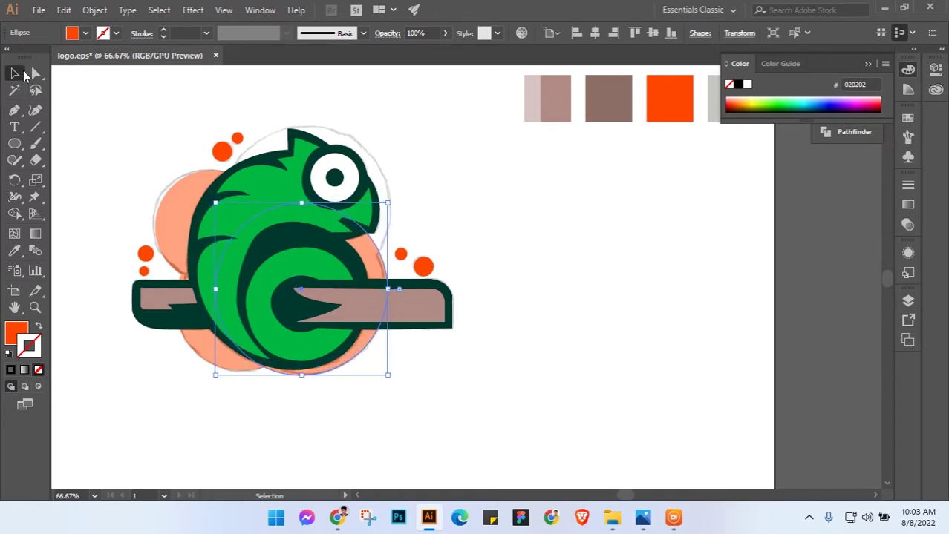
key("Left")
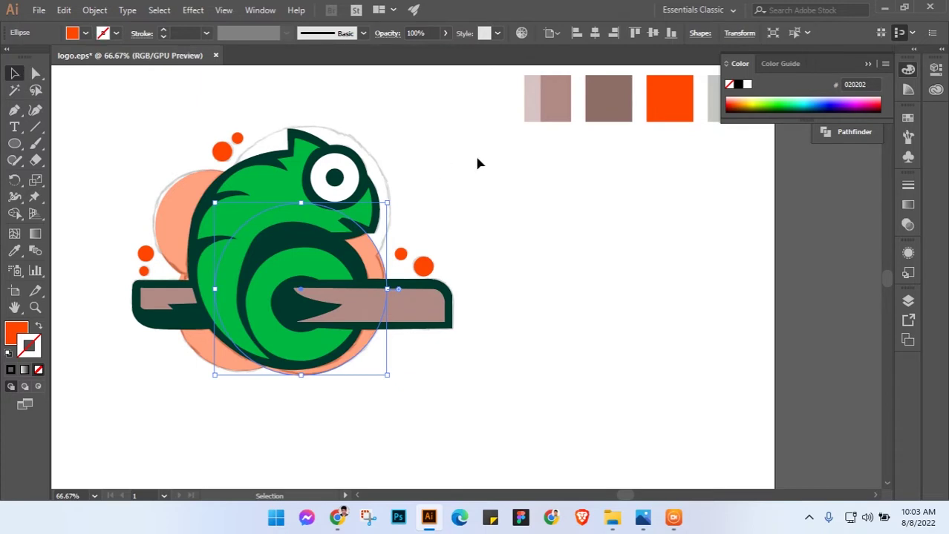
Draw a circle around the head, send it behind the artwork and nudge it up and right
left_click(476, 159)
left_click(14, 143)
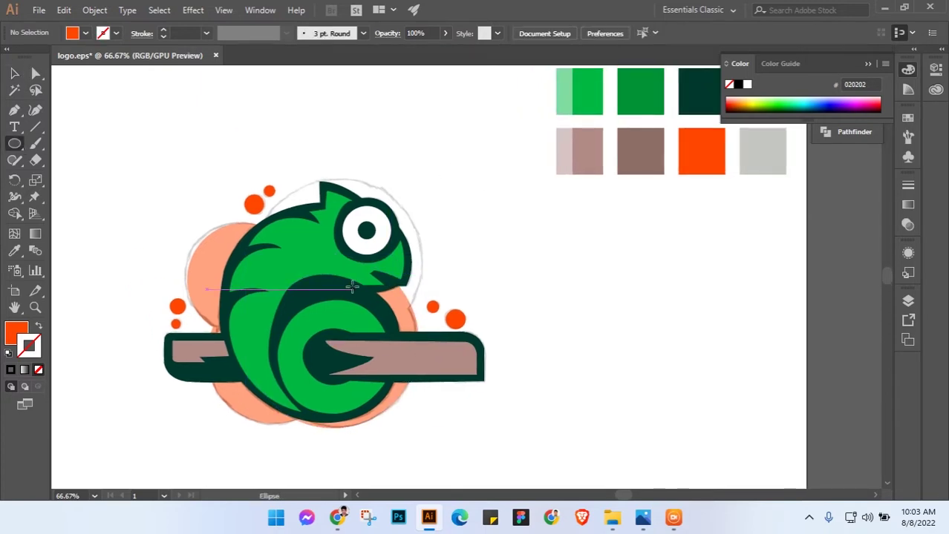
mouse_move(352, 288)
left_mouse_down()
mouse_move(421, 356)
mouse_move(412, 360)
left_mouse_up()
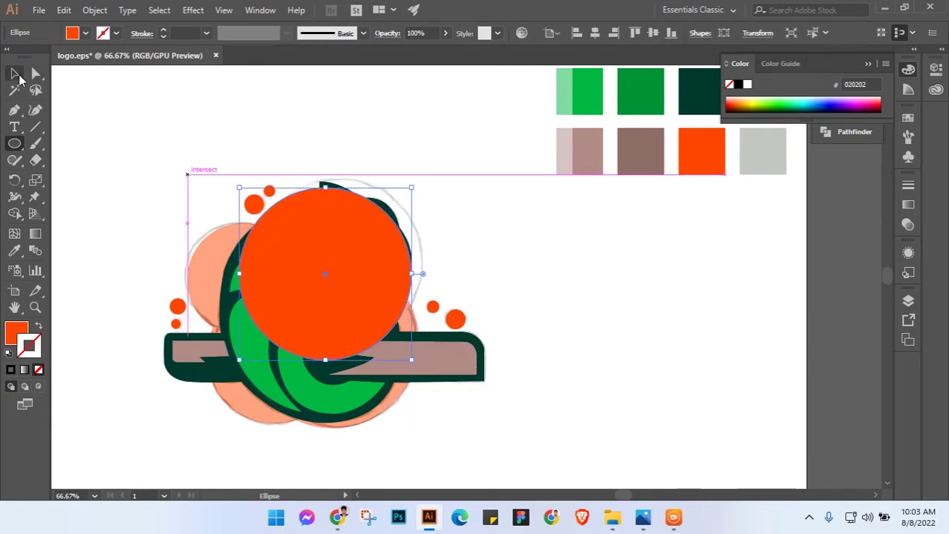
left_click(15, 74)
key("ctrl+shift+bracketleft")
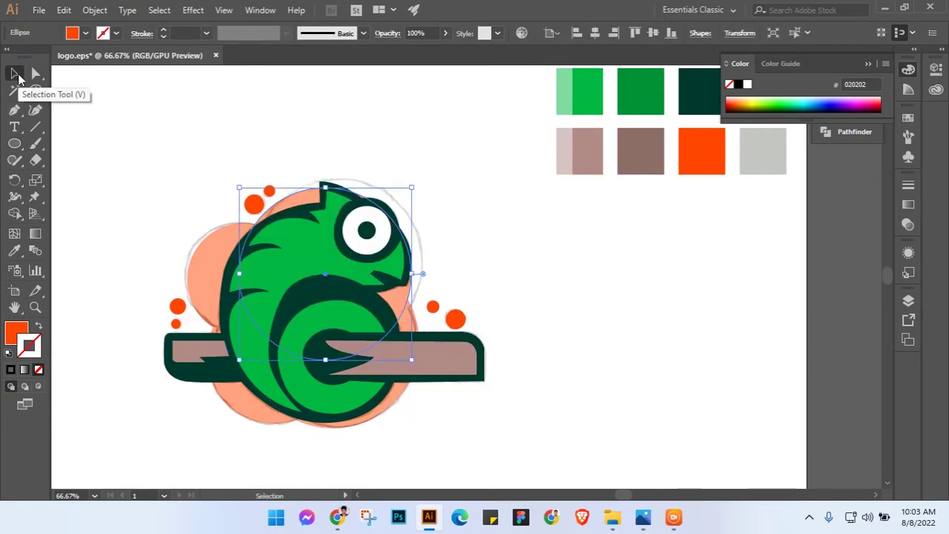
key("Up")
key("Up")
key("Up")
key("Up")
key("Up")
key("Up")
key("Up")
key("Up")
key("Up")
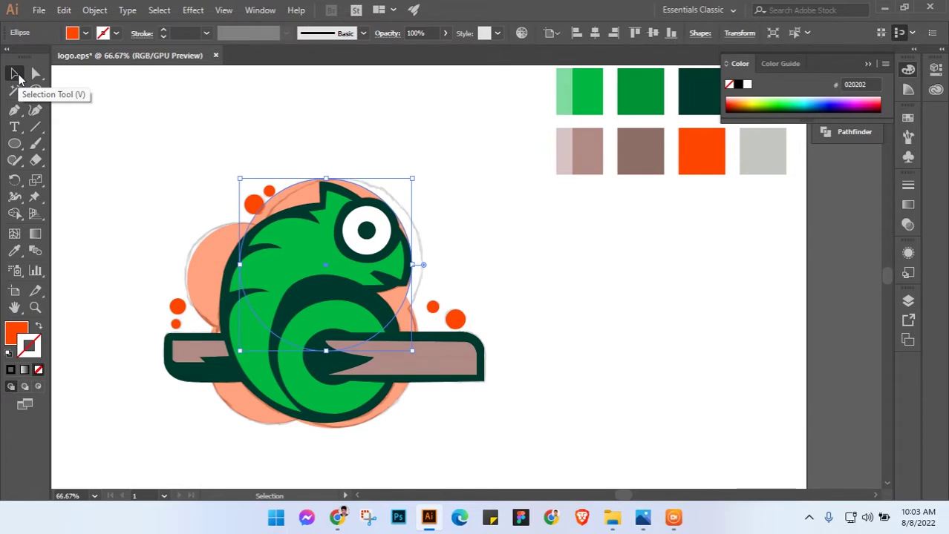
key("Right")
key("Right")
key("Right")
key("Right")
key("Right")
key("Right")
key("Up")
key("Up")
key("Up")
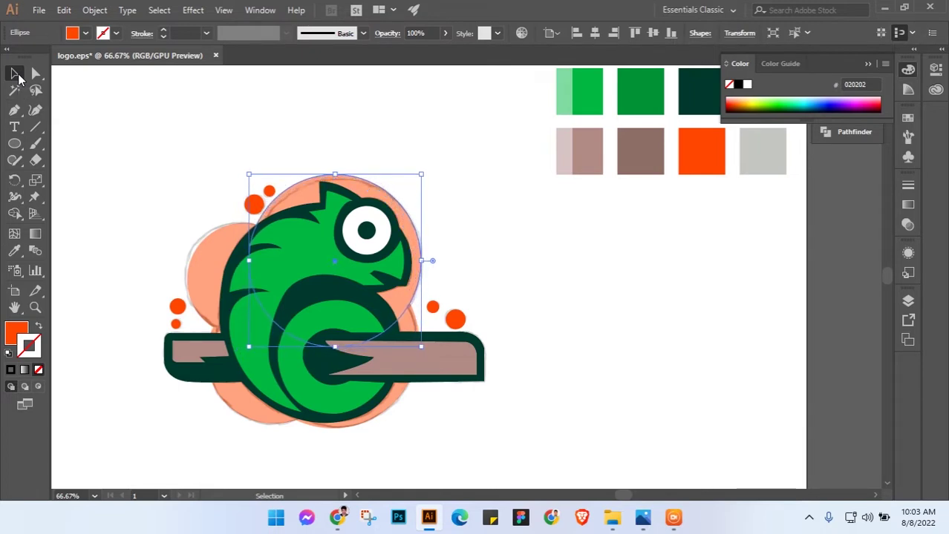
key("Right")
key("Right")
key("Right")
key("Right")
key("Right")
key("Right")
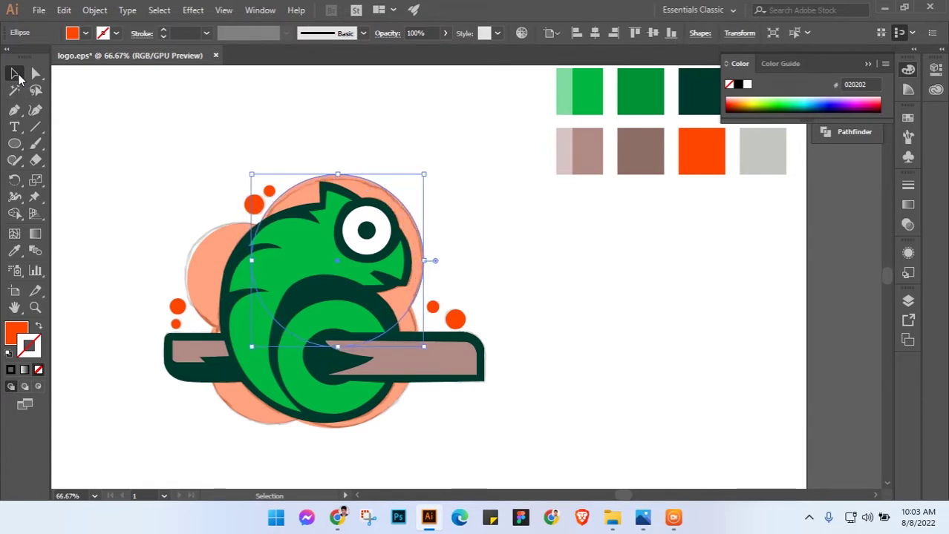
left_click(234, 153)
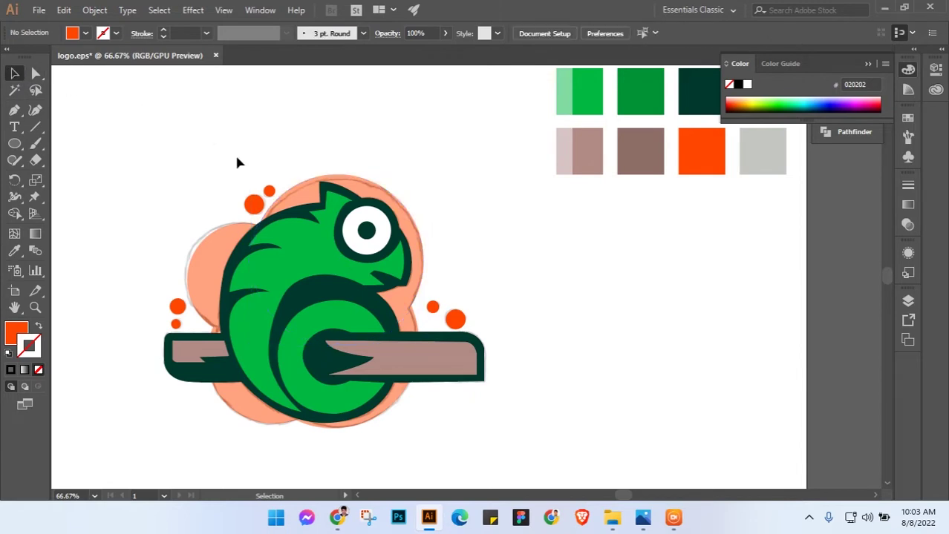
Select all the backdrop circles and unite them with Pathfinder into one shape
left_click(303, 195)
left_click(223, 252, "shift")
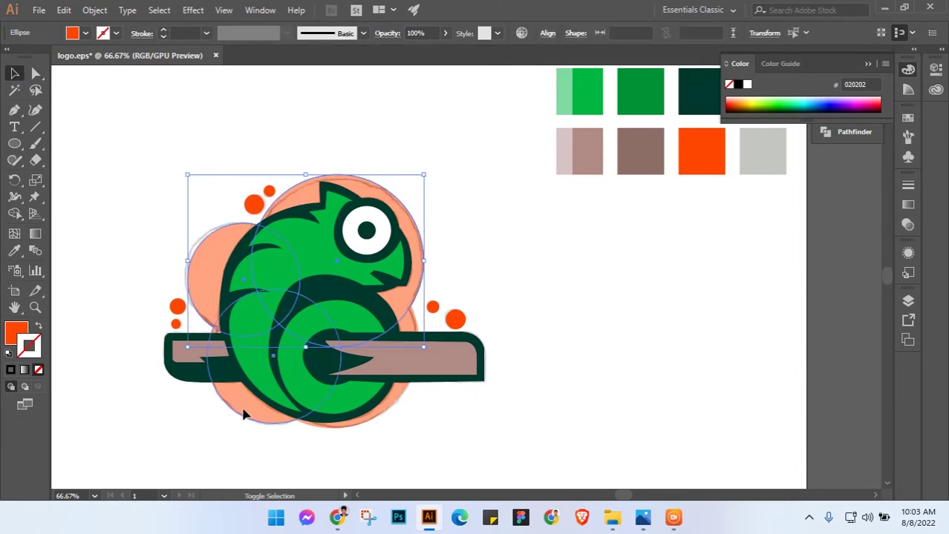
left_click(393, 410, "shift")
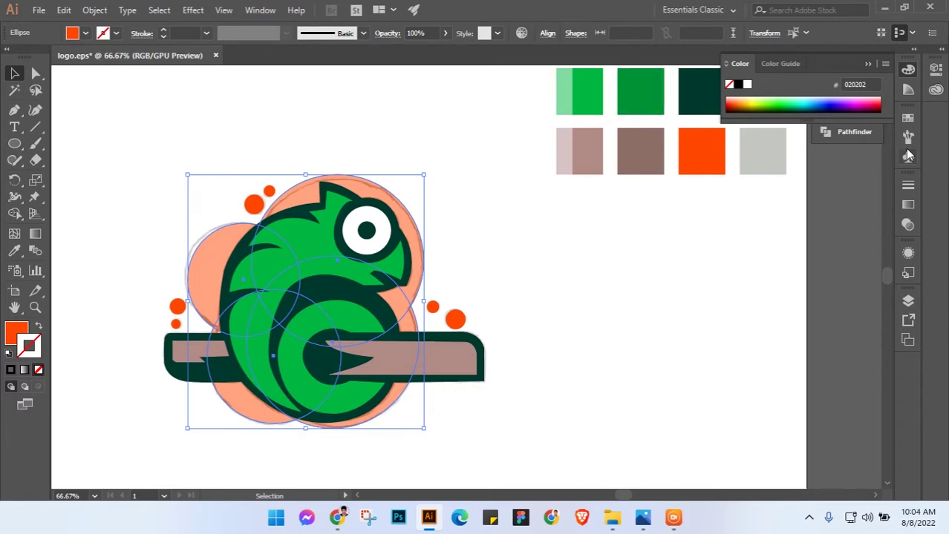
left_click(867, 66)
left_click(844, 133)
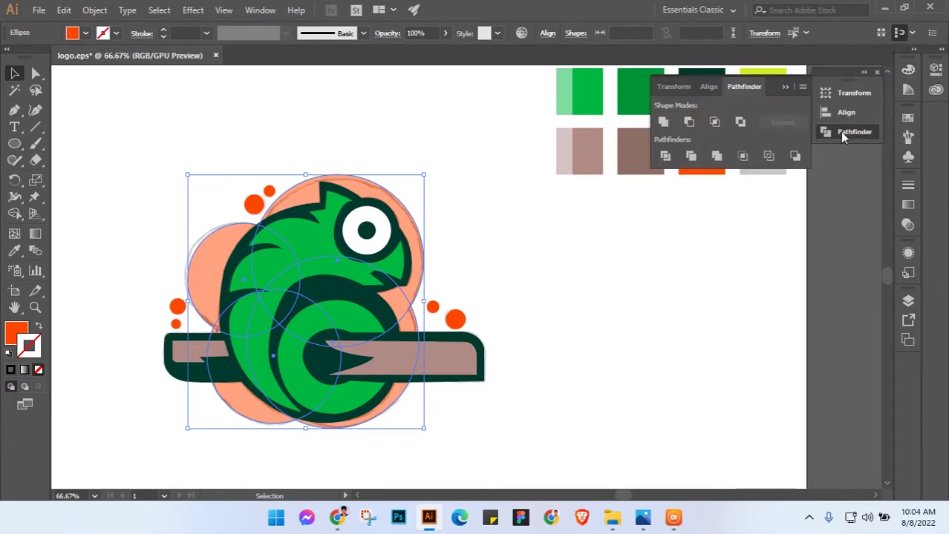
left_click(664, 124)
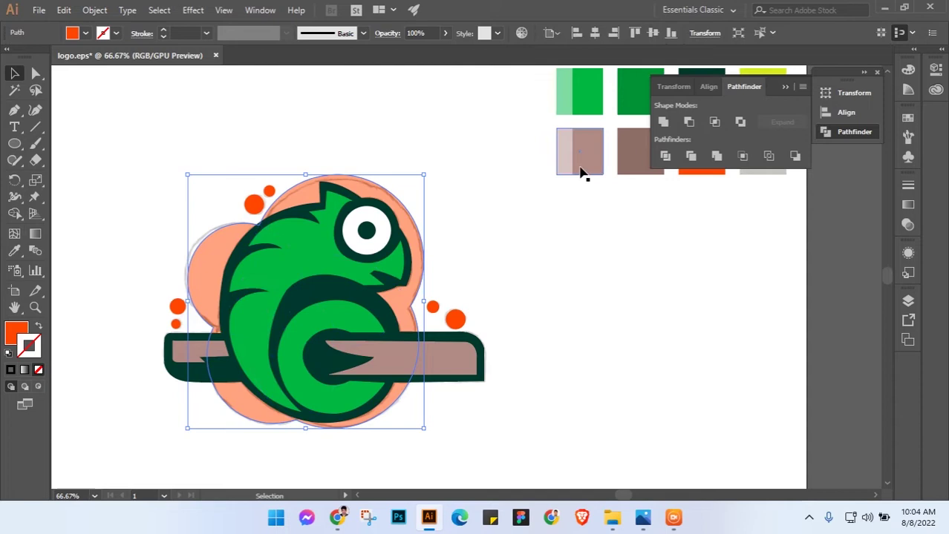
left_click(549, 292)
left_click_drag(560, 279, 518, 271)
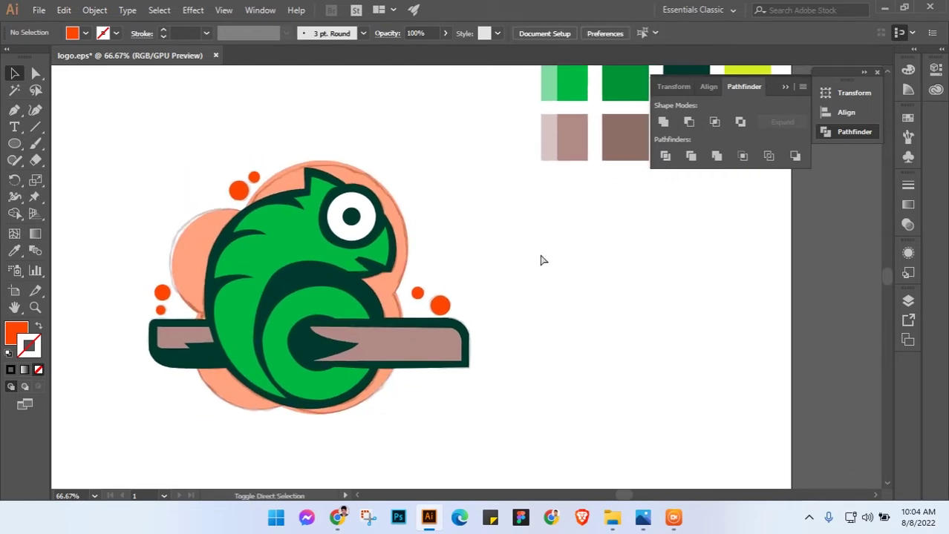
Delete the faded 50%-opacity reference image and zoom in on the eye
left_click(441, 242)
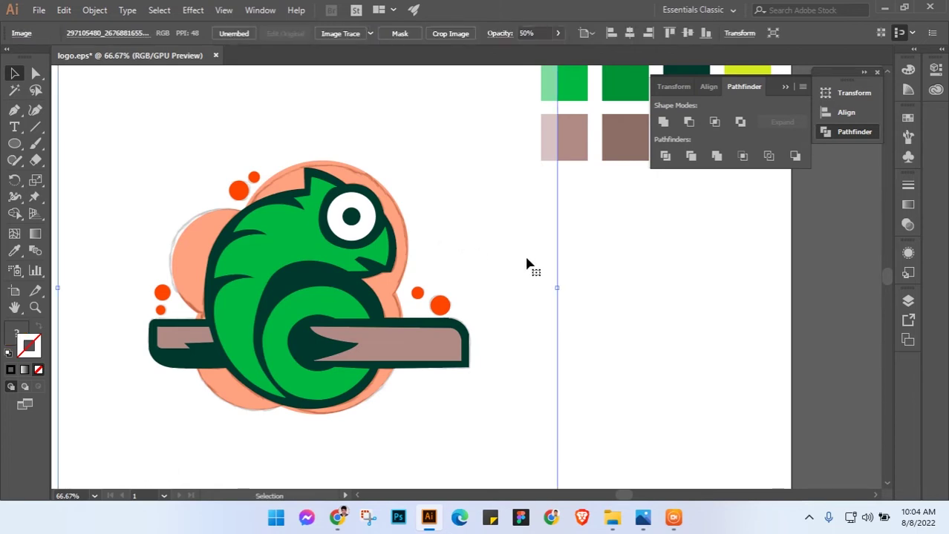
key("Delete")
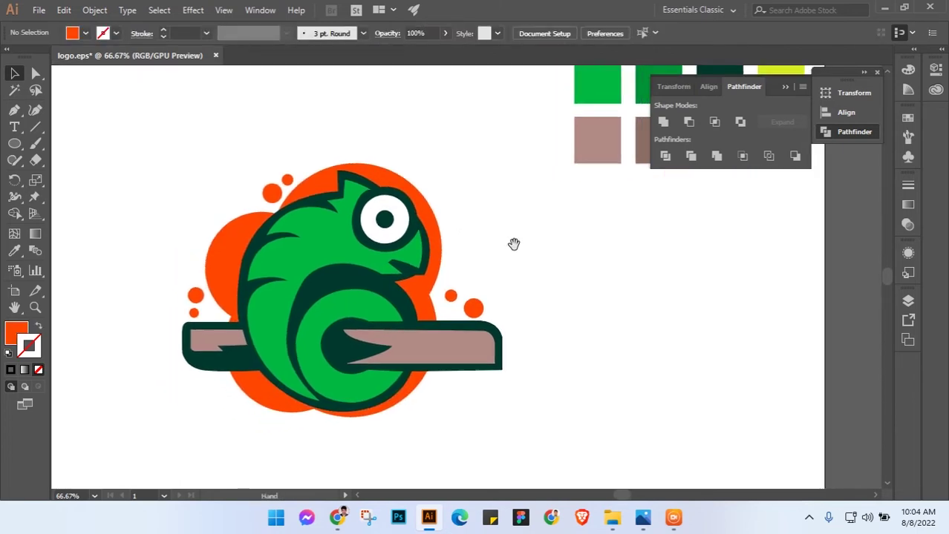
key("ctrl+equal")
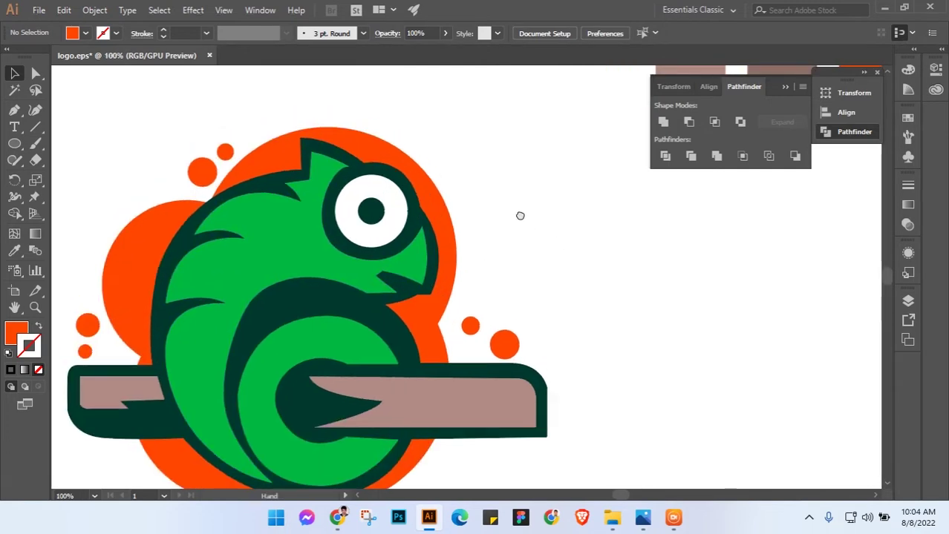
scroll(371, 217, "up", 3)
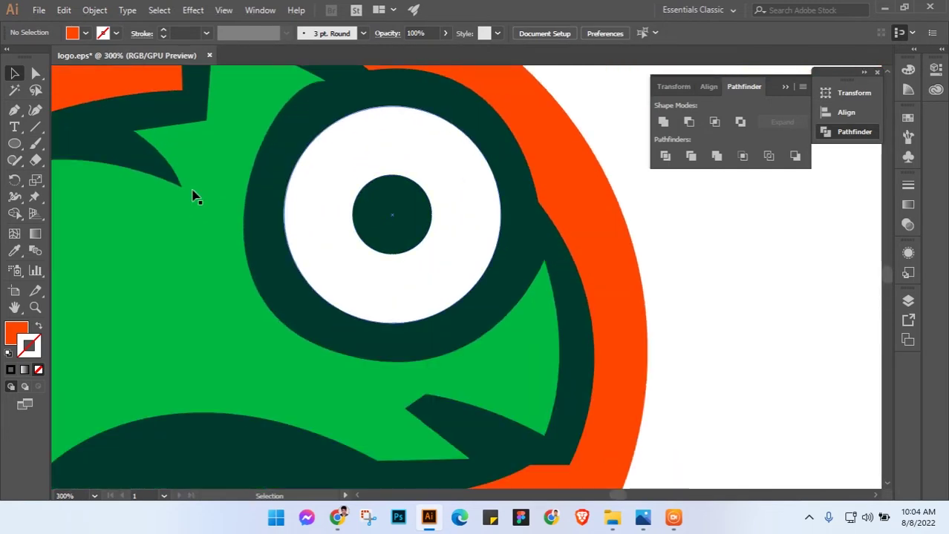
left_click_drag(14, 143, 63, 185)
left_click(62, 178)
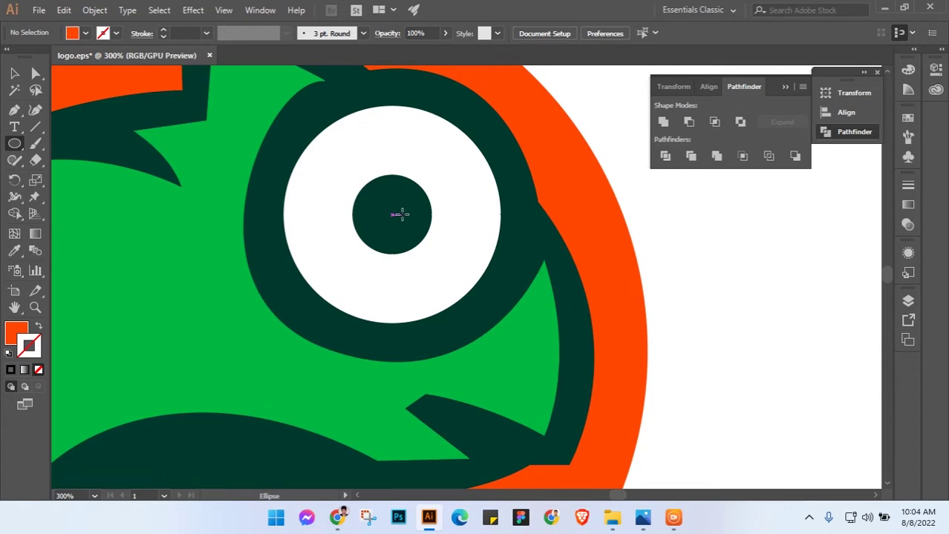
Draw a small dot on the pupil and fill it with the eye's white
left_click_drag(407, 204, 418, 214)
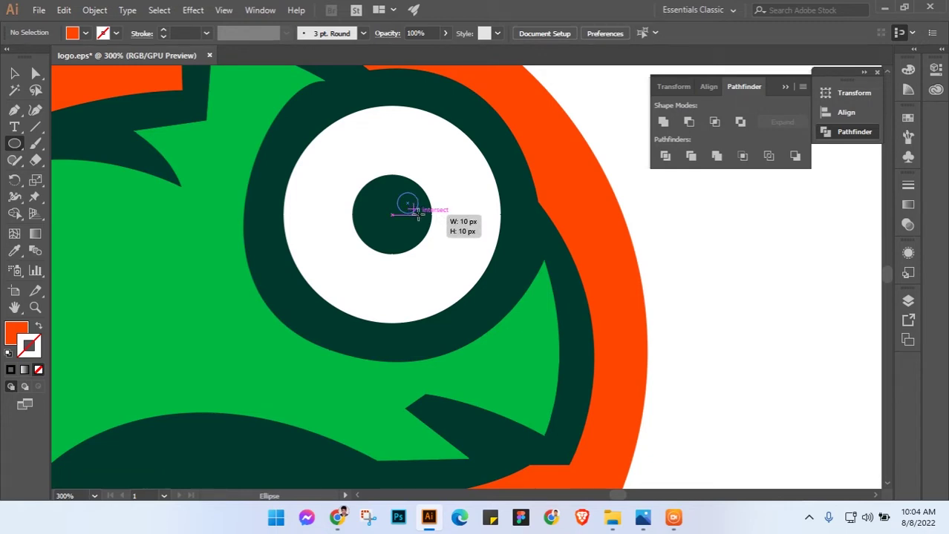
left_click(14, 251)
left_click(387, 165)
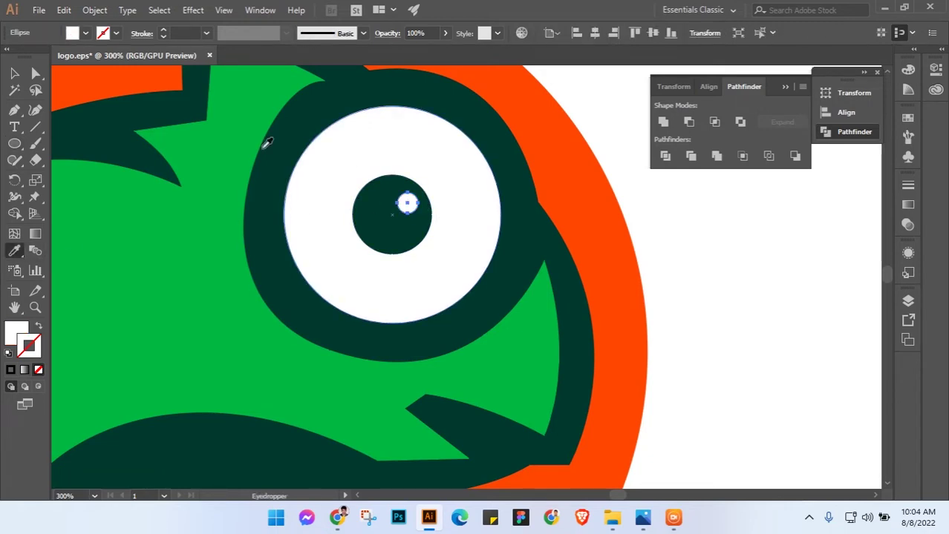
key("v")
Pan and zoom to view the whole chameleon and its branch
left_click(733, 275)
scroll(735, 269, "down", 5)
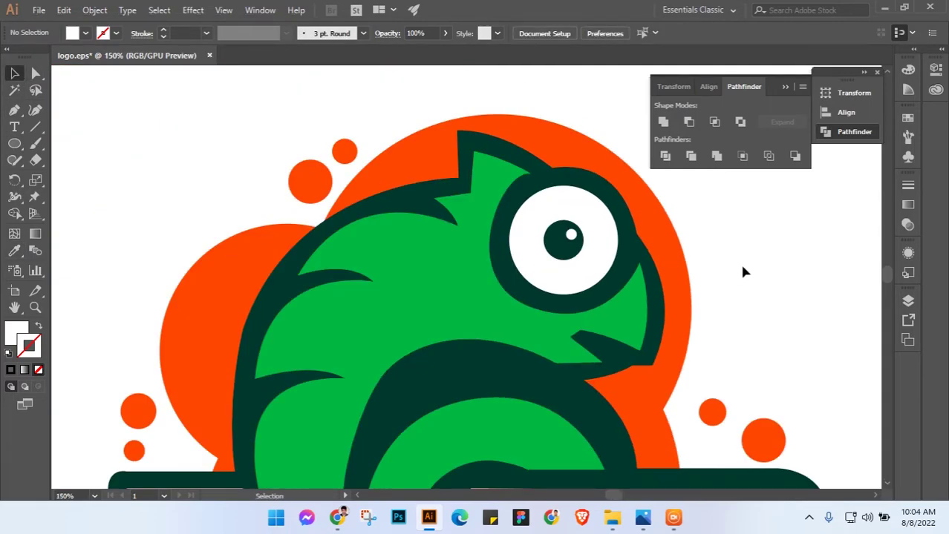
mouse_move(740, 268)
left_mouse_down()
mouse_move(625, 260)
mouse_move(621, 250)
left_mouse_up()
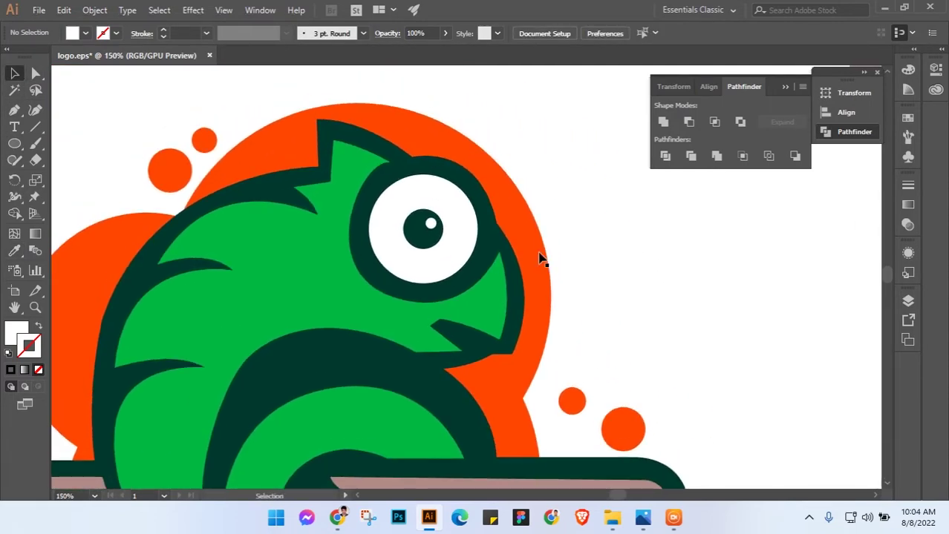
scroll(451, 265, "down", 2)
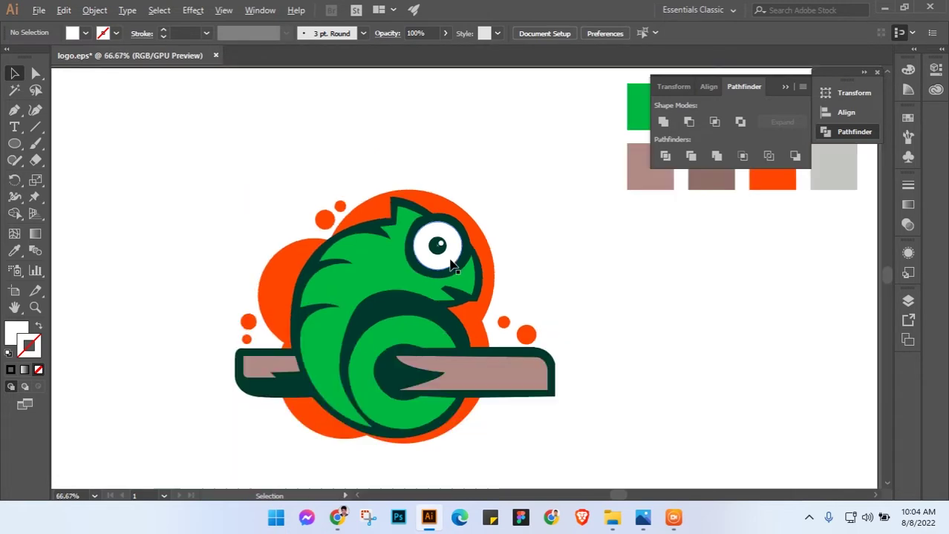
mouse_move(644, 343)
left_mouse_down()
mouse_move(602, 268)
mouse_move(601, 279)
left_mouse_up()
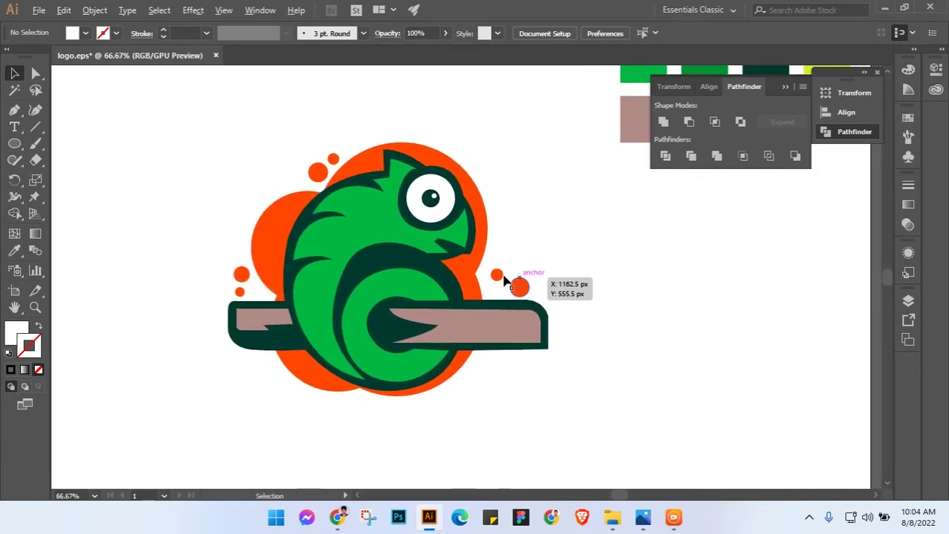
scroll(224, 288, "up", 1)
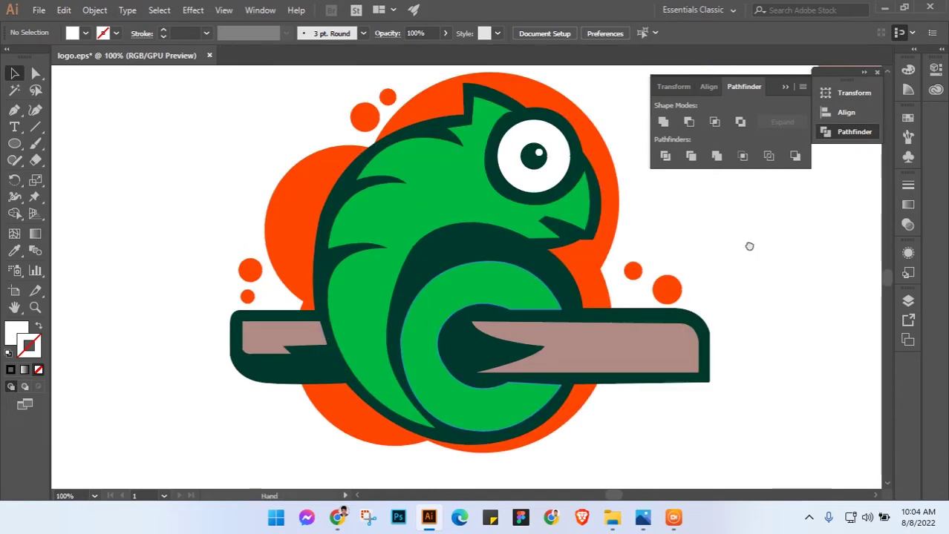
left_click_drag(749, 246, 693, 222)
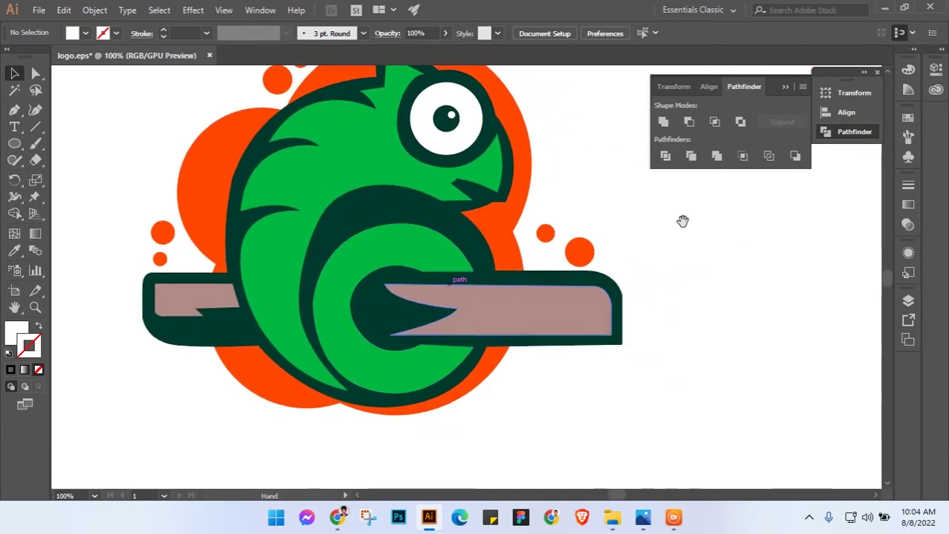
scroll(525, 303, "up", 2)
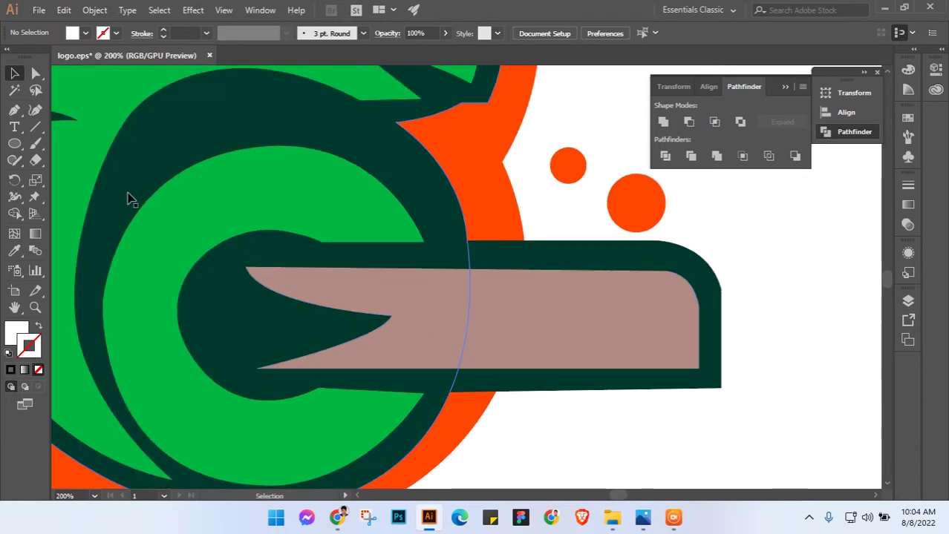
Select the pink branch inside the tail and cut it lengthwise with the Knife tool
left_click(514, 316)
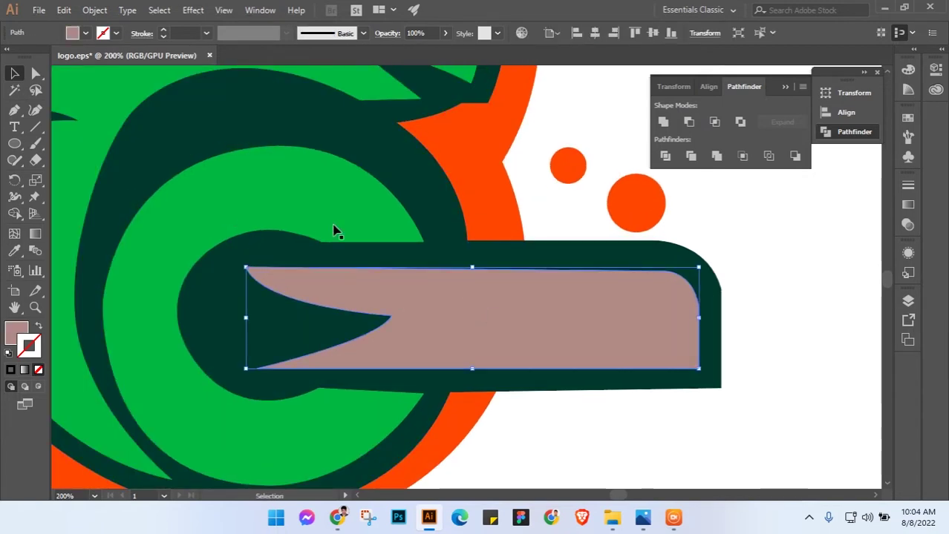
left_click(15, 197)
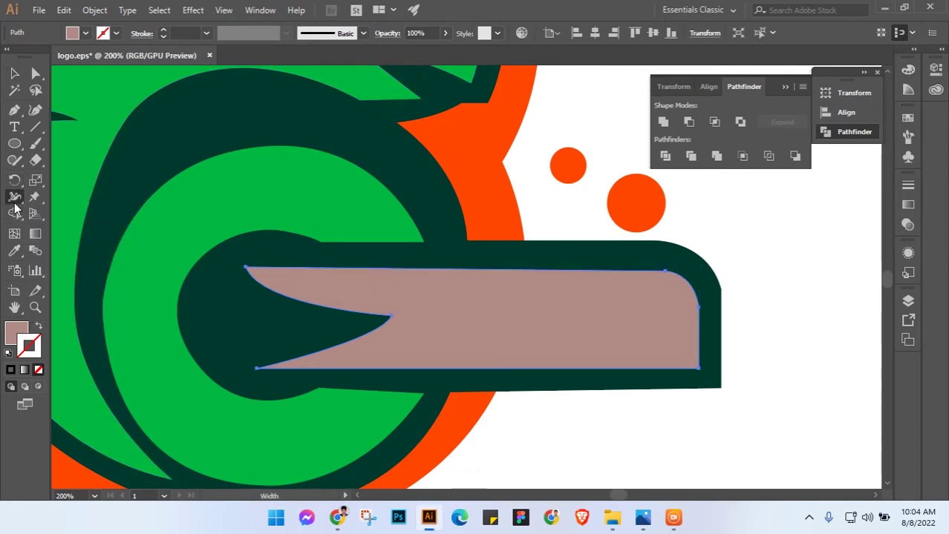
left_click(16, 253)
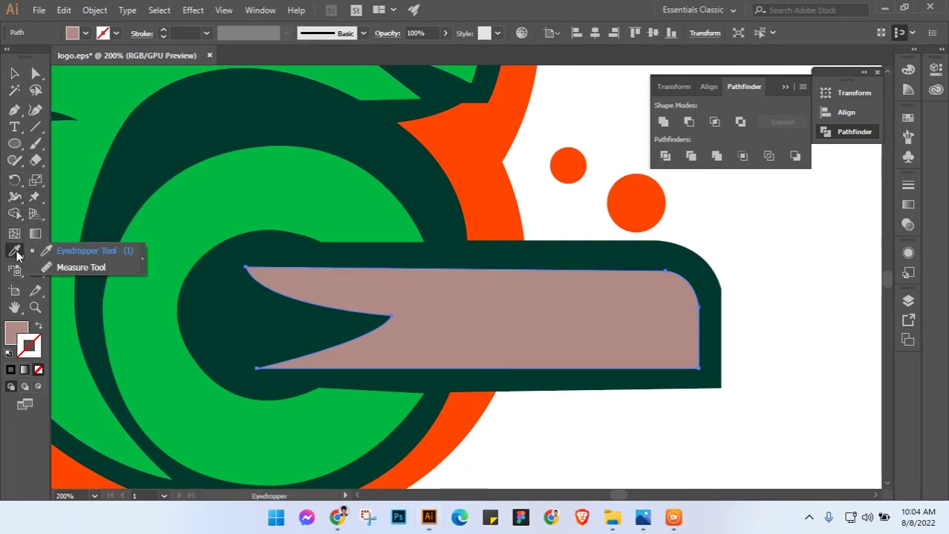
left_click(38, 198)
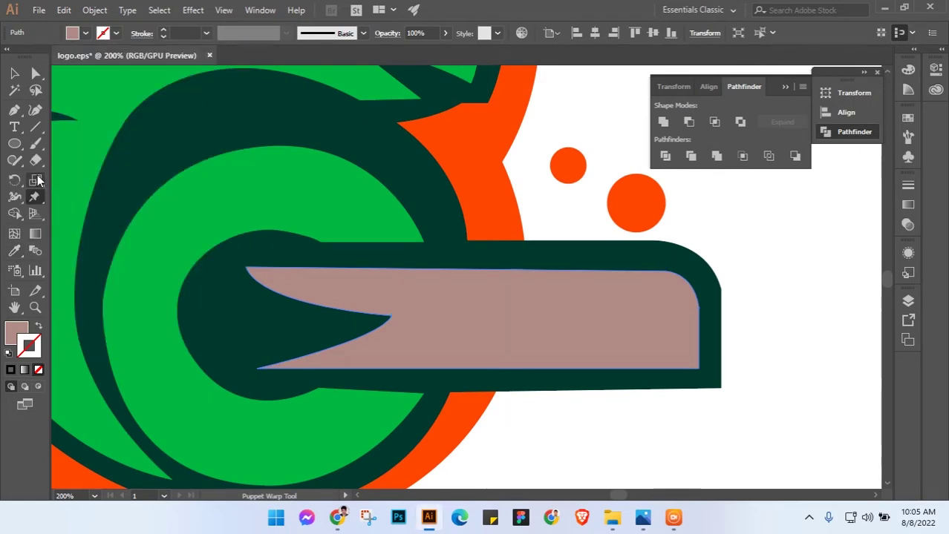
left_click(37, 181)
left_click(35, 161)
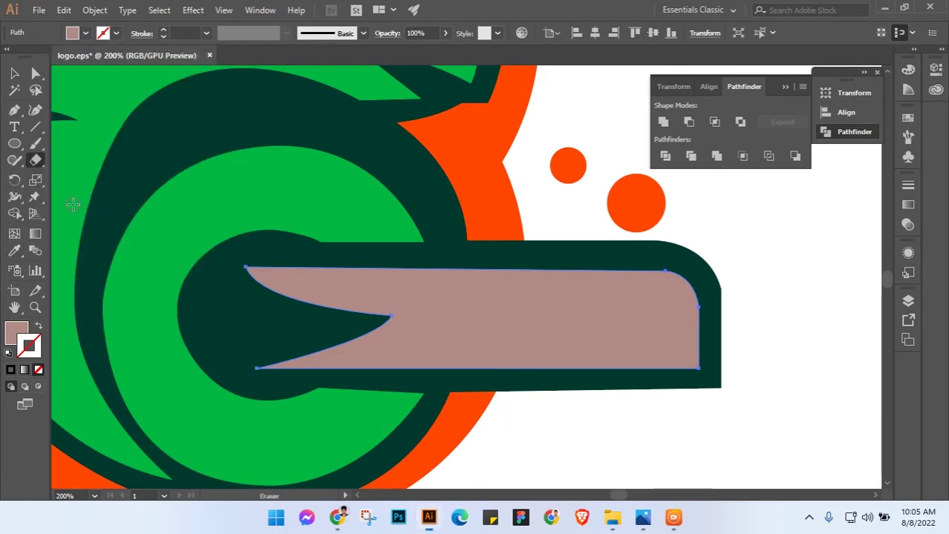
left_click_drag(39, 163, 77, 192)
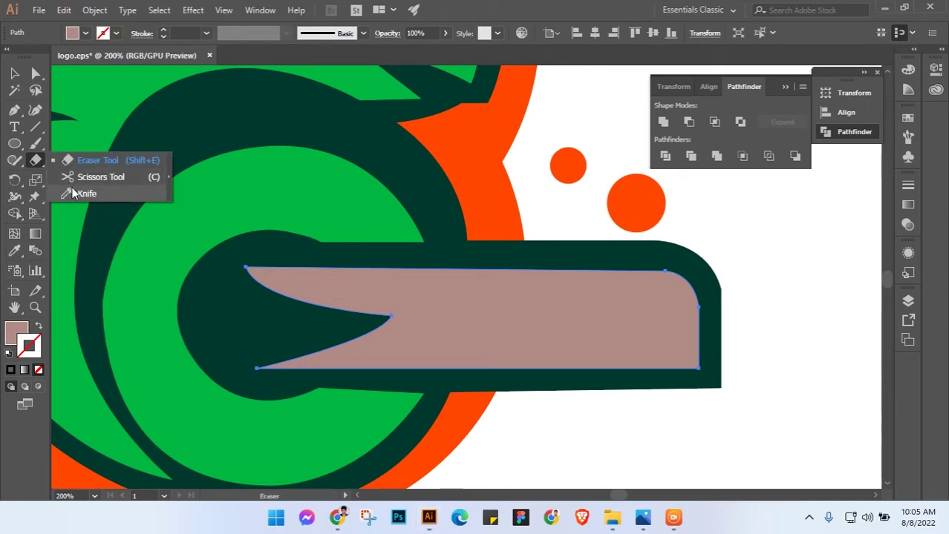
scroll(400, 311, "up", 3)
scroll(399, 311, "down", 1)
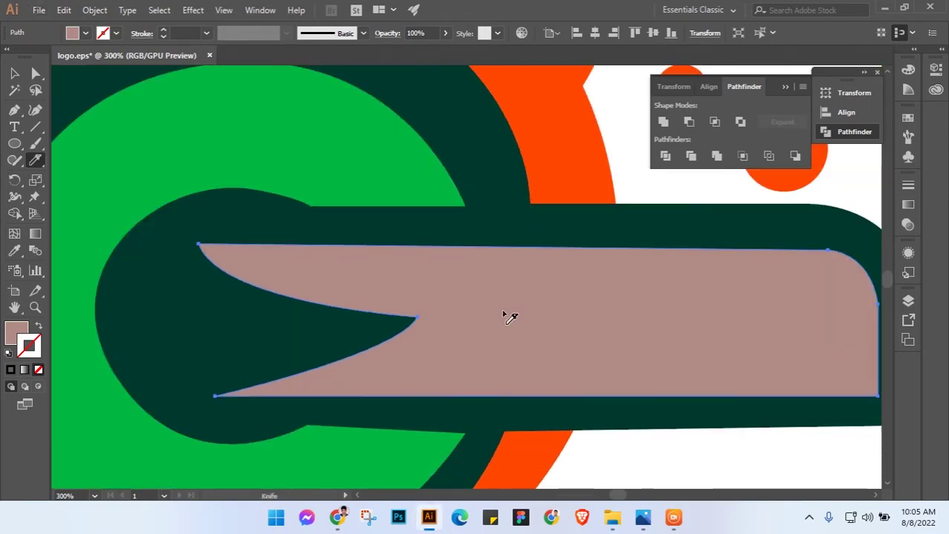
scroll(508, 315, "down", 2)
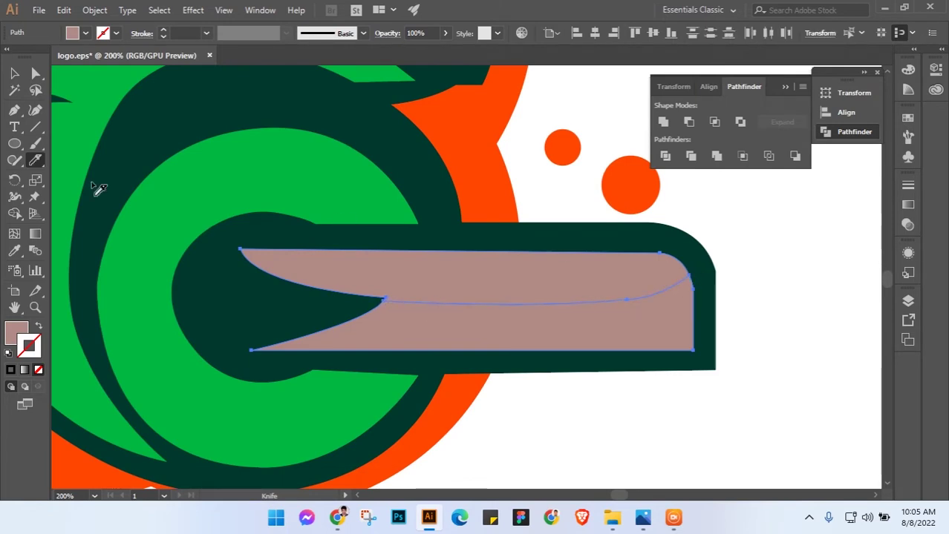
Fill the upper branch strip with the darker brown swatch
left_click(14, 73)
left_click(751, 261)
left_click(617, 282)
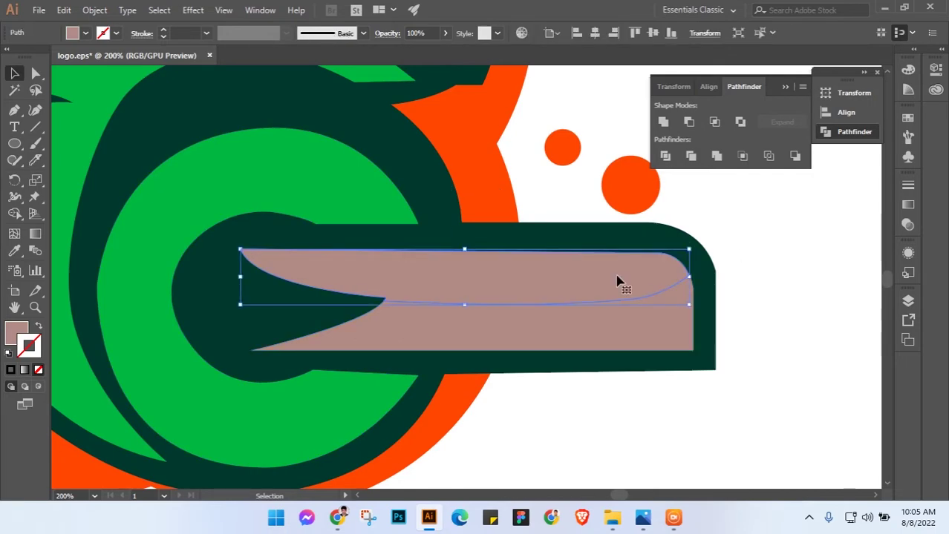
scroll(624, 279, "down", 2)
scroll(745, 227, "down", 1)
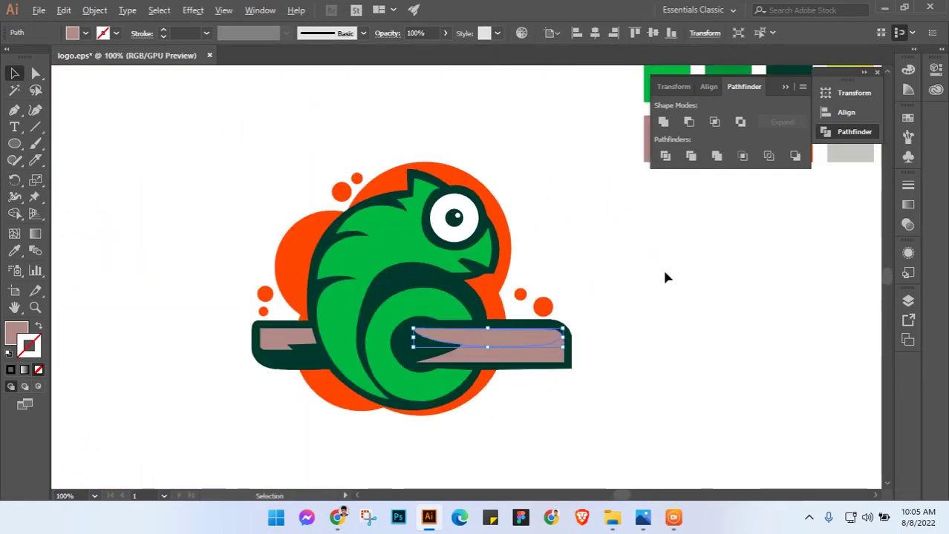
left_click_drag(561, 296, 524, 313)
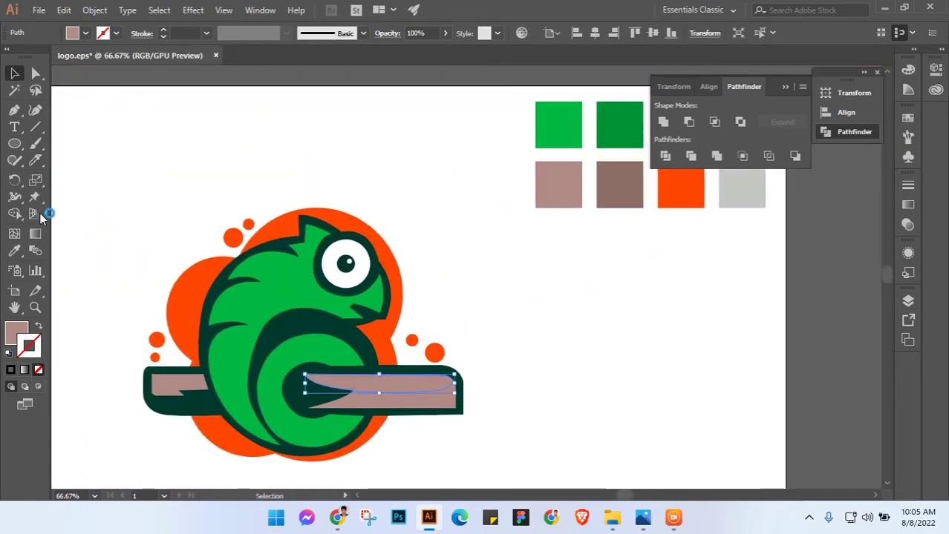
left_click(14, 251)
left_click(616, 193)
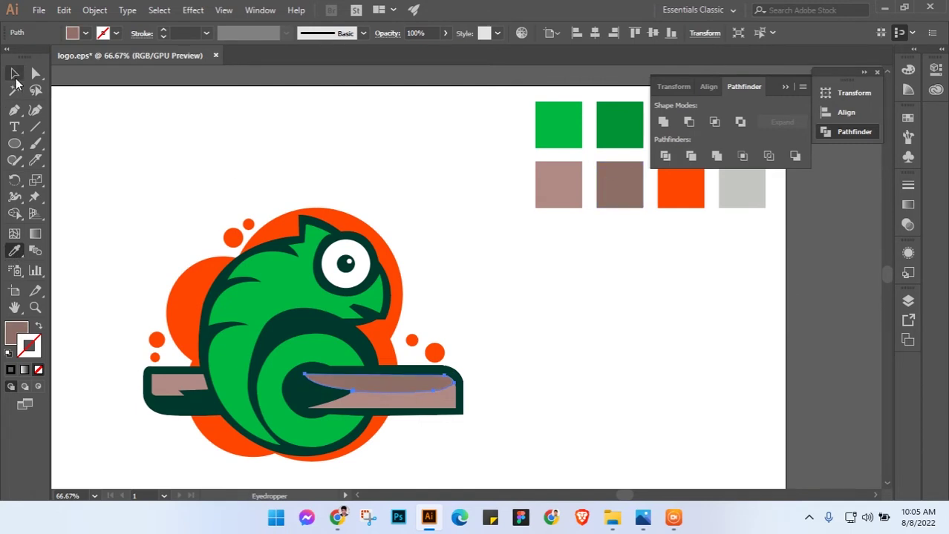
key("v")
left_click(413, 185)
mouse_move(414, 186)
left_mouse_down()
mouse_move(638, 309)
mouse_move(583, 255)
left_mouse_up()
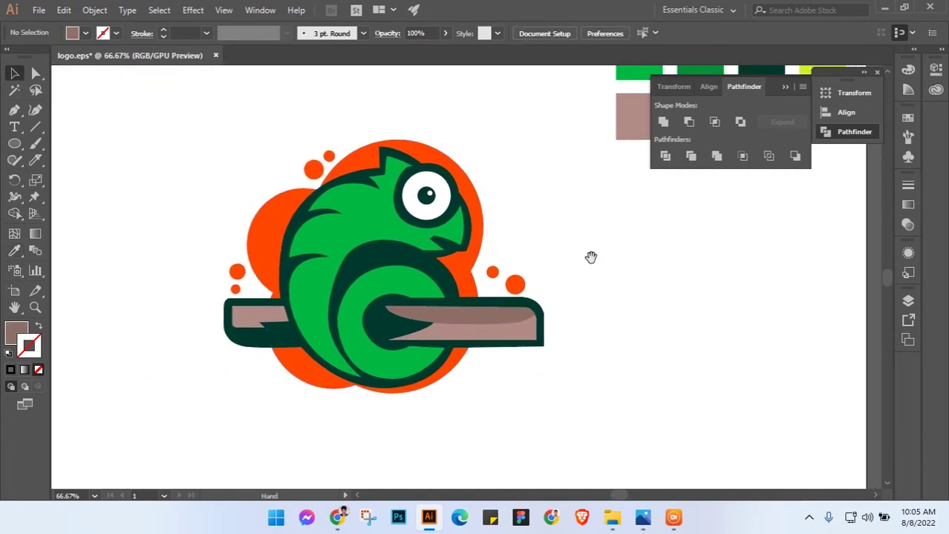
Knife-cut a crescent off the lower right of the eye white
left_click_drag(429, 182, 562, 192)
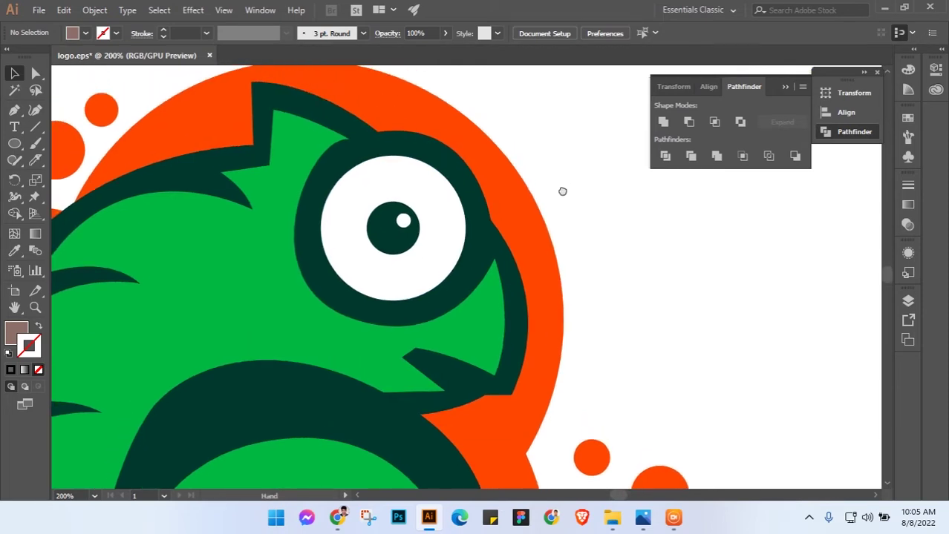
left_click(430, 258)
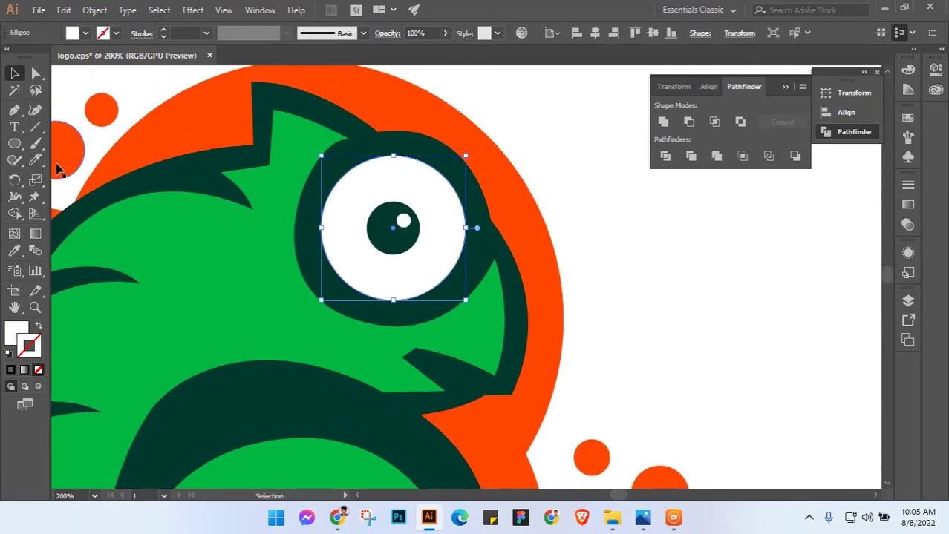
left_click(40, 165)
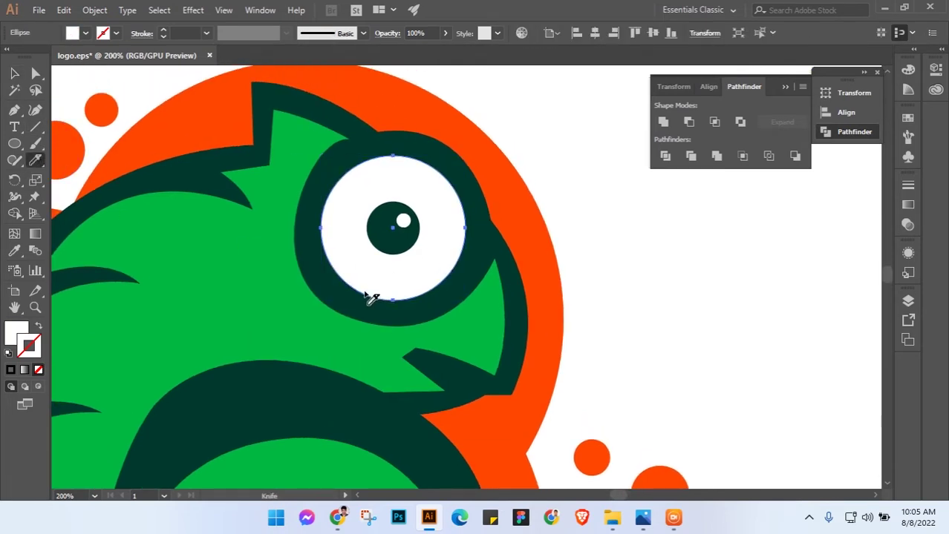
mouse_move(367, 300)
left_mouse_down()
mouse_move(475, 234)
mouse_move(467, 230)
left_mouse_up()
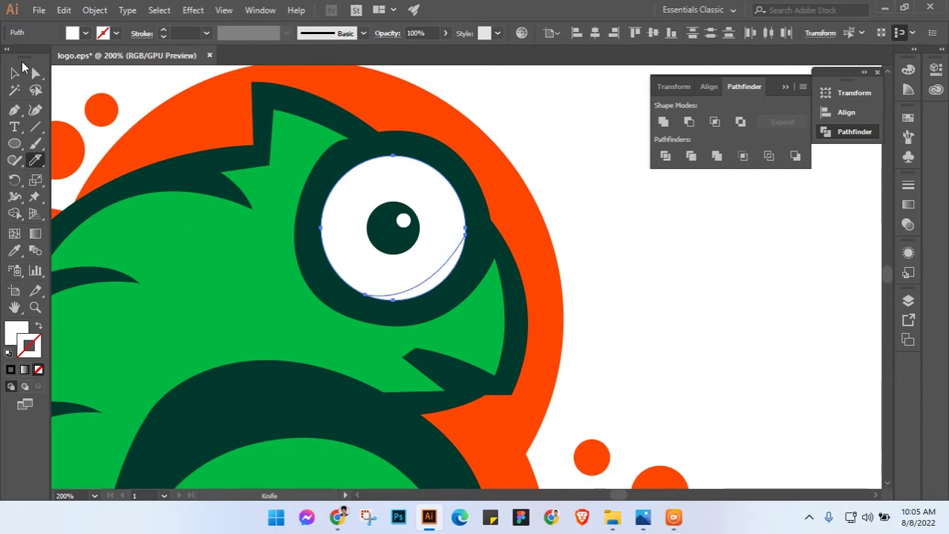
left_click(15, 72)
scroll(650, 317, "down", 2, "alt")
left_click_drag(744, 264, 452, 336)
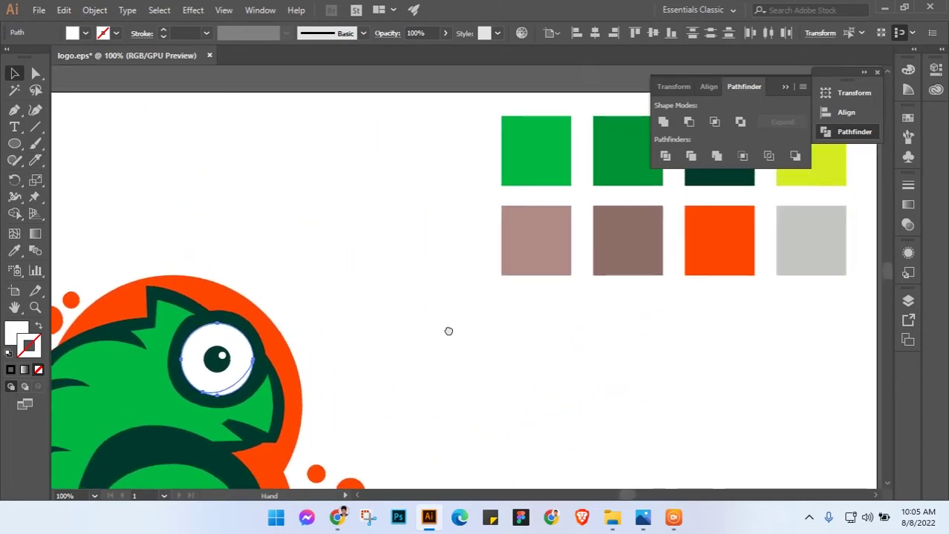
Fill the lower eye crescent with the light-grey swatch
left_click(360, 349)
left_click(257, 380)
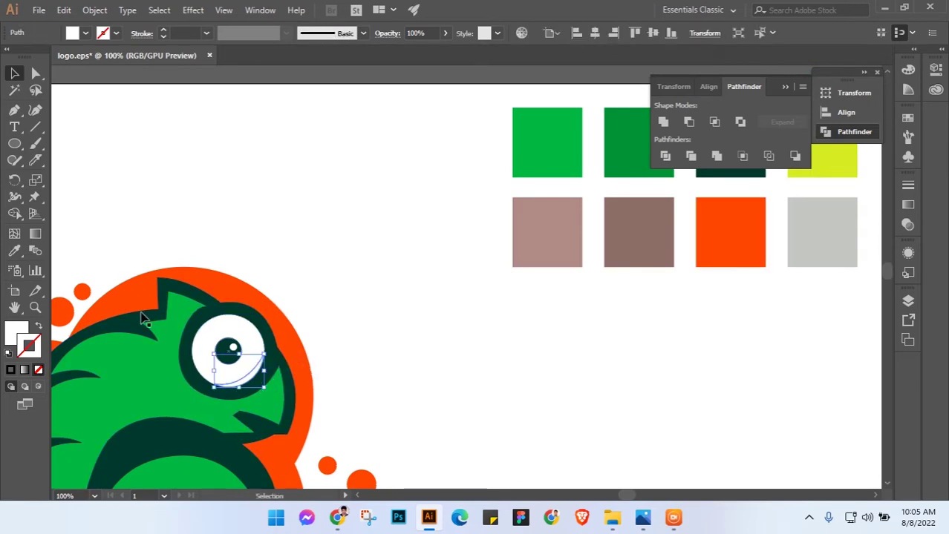
left_click(14, 251)
left_click(831, 226)
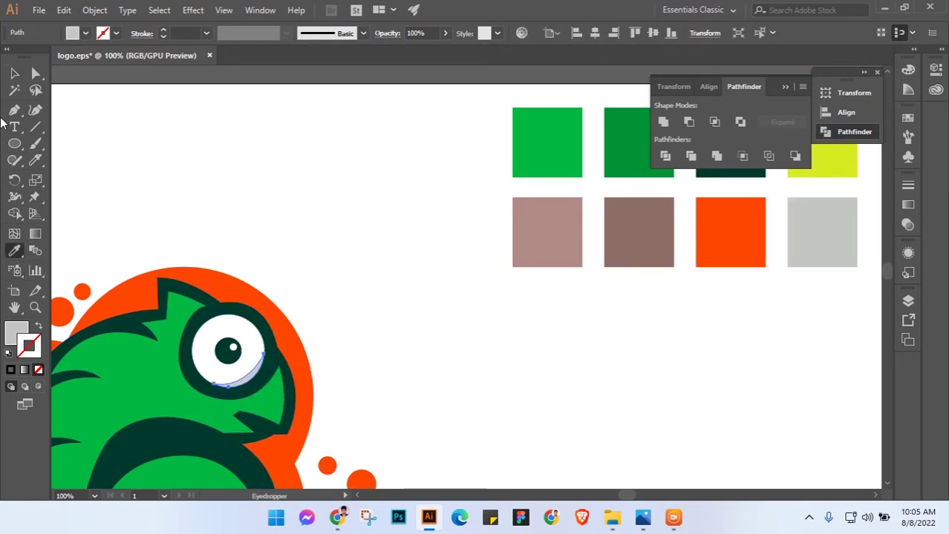
left_click(14, 74)
left_click(418, 412)
left_click_drag(531, 283, 572, 267)
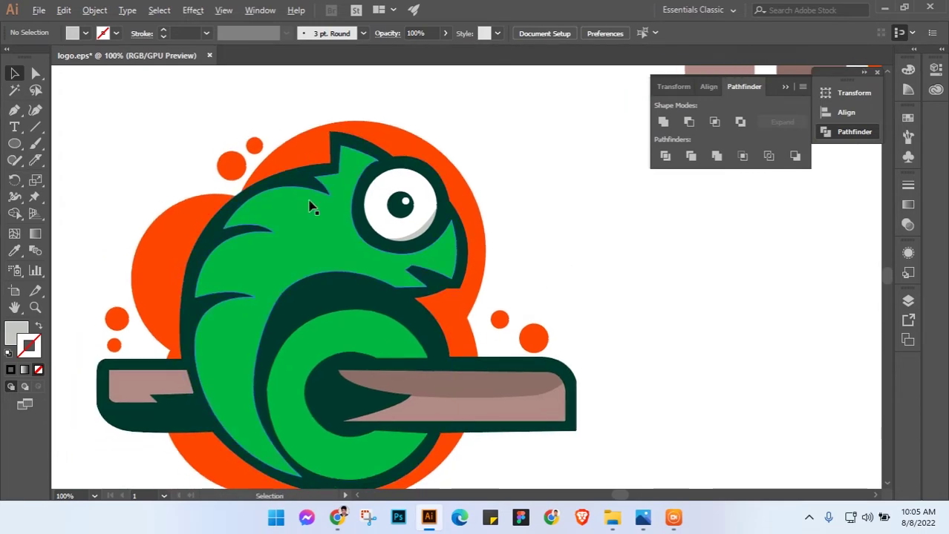
Knife-cut a thin angular strip off the green head beside the crest spike
scroll(311, 205, "up", 3, "alt")
scroll(356, 215, "up", 2)
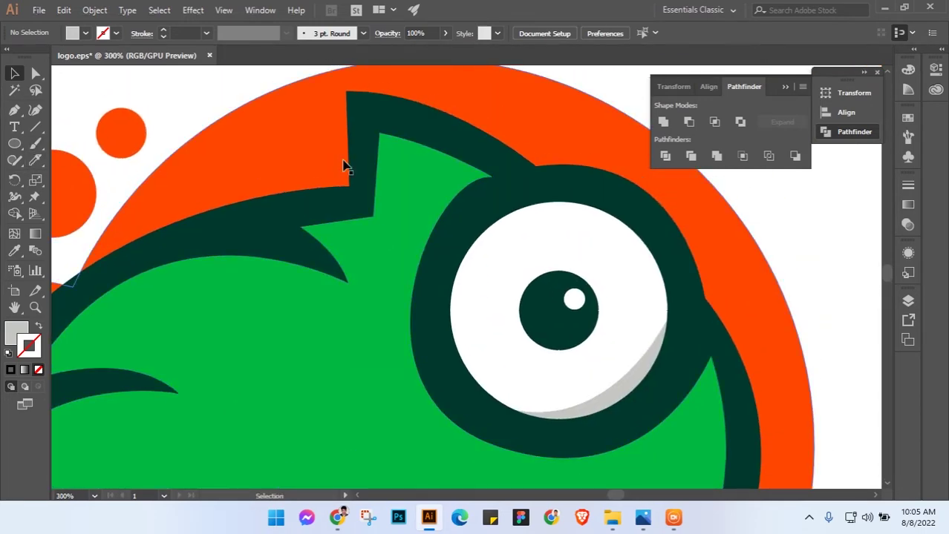
left_click(407, 170)
left_click(35, 161)
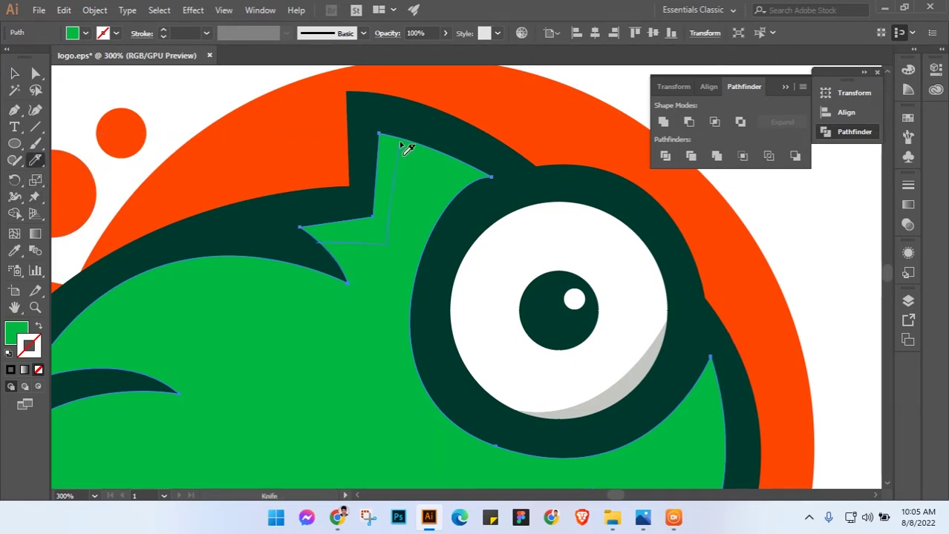
left_click_drag(405, 148, 401, 140)
left_click(11, 71)
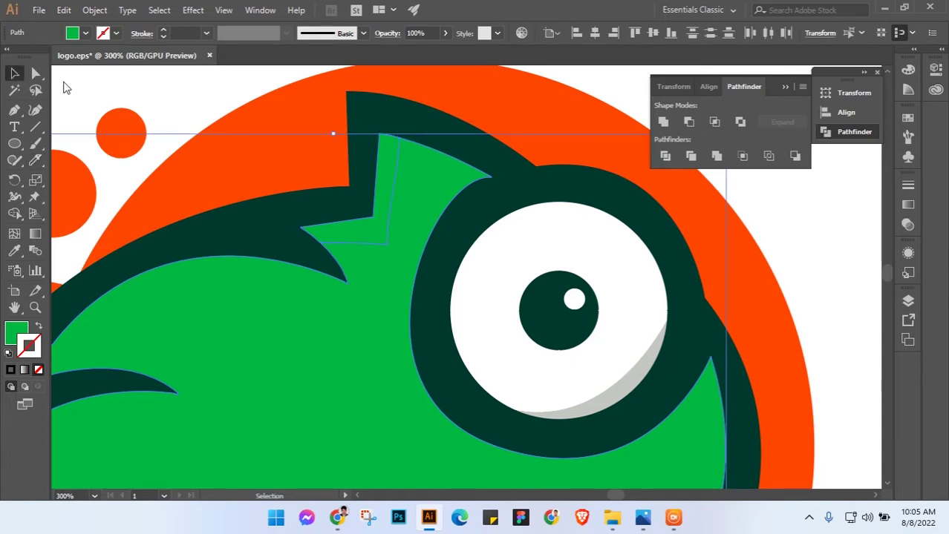
left_click(64, 85)
Fill the small cut strip with the yellow-green swatch
left_click(385, 186)
scroll(385, 186, "down", 2)
scroll(386, 187, "down", 1)
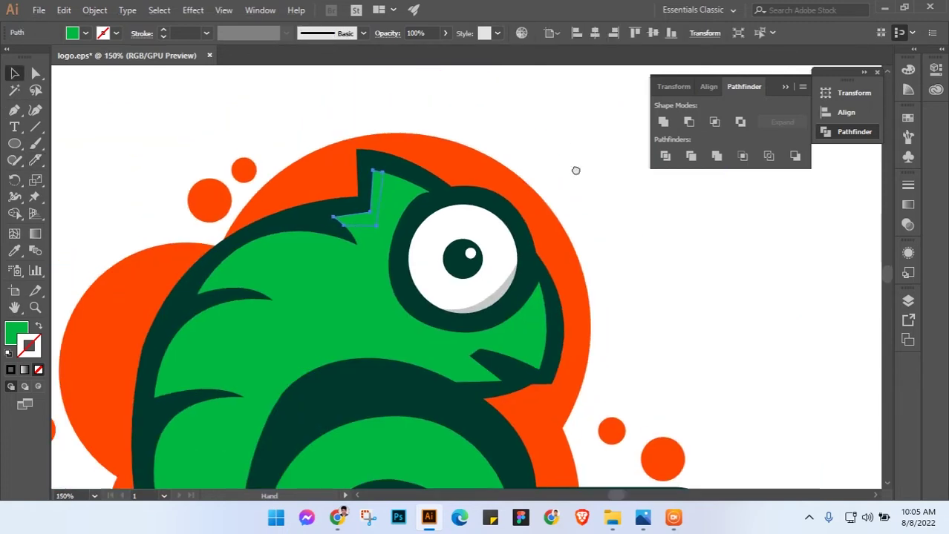
scroll(573, 170, "up", 2)
scroll(519, 275, "down", 2)
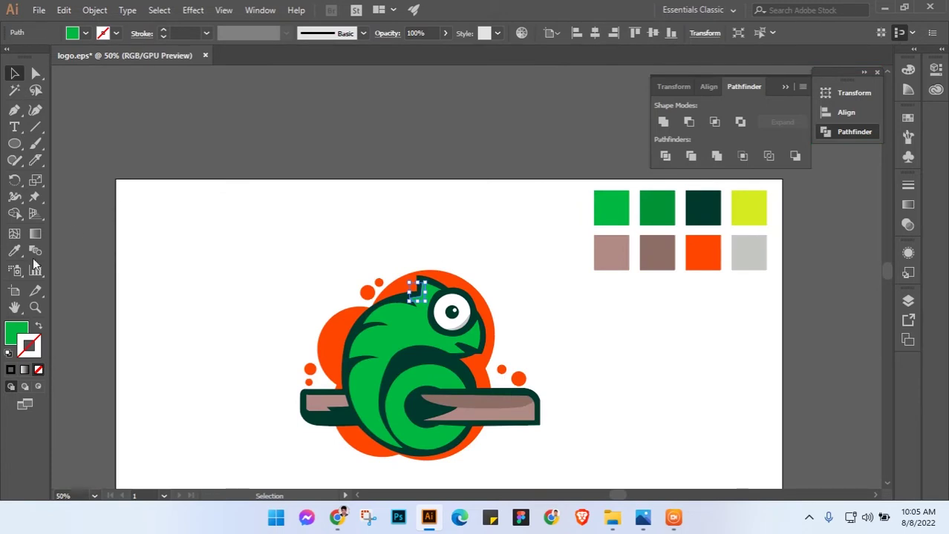
left_click(14, 251)
left_click(758, 205)
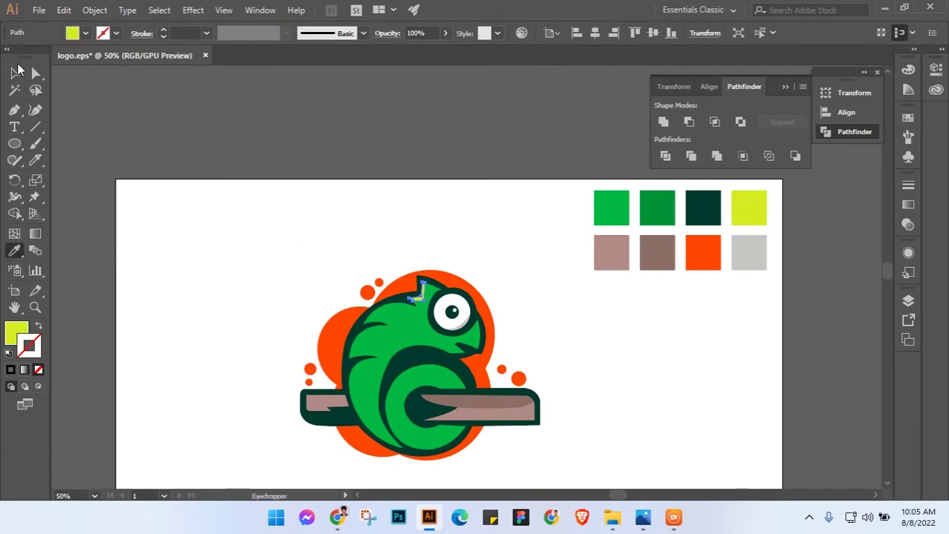
left_click(15, 72)
left_click(301, 179)
Zoom in on the head and select the green head-and-body shape for another Knife cut
scroll(443, 245, "up", 1)
scroll(554, 237, "up", 1)
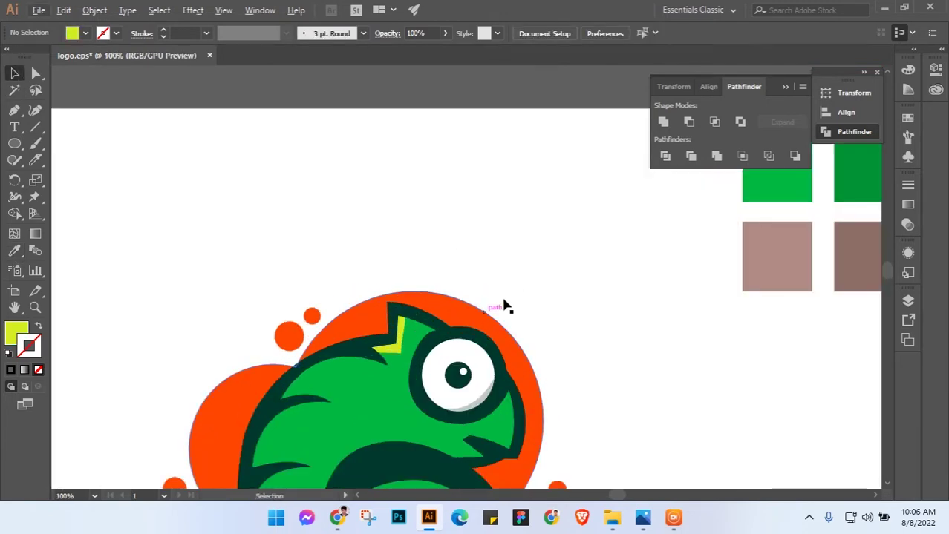
scroll(514, 127, "down", 1)
scroll(392, 251, "up", 1)
scroll(392, 251, "up", 2)
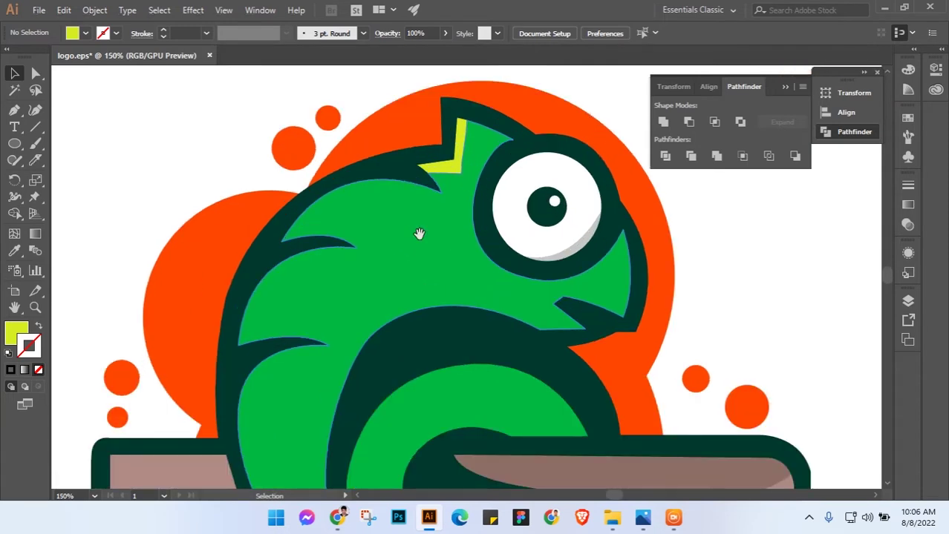
left_click_drag(419, 234, 462, 252)
scroll(371, 228, "up", 1)
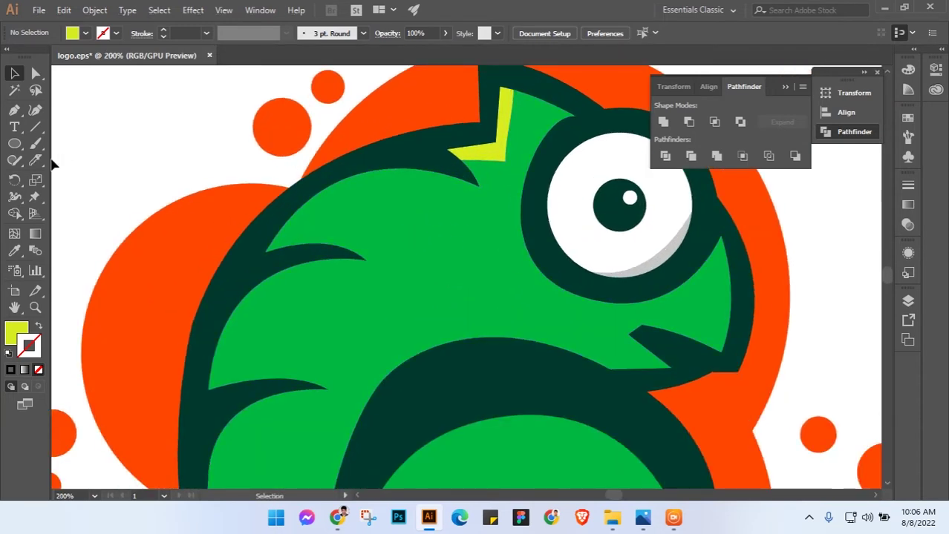
left_click(356, 256)
left_click(35, 161)
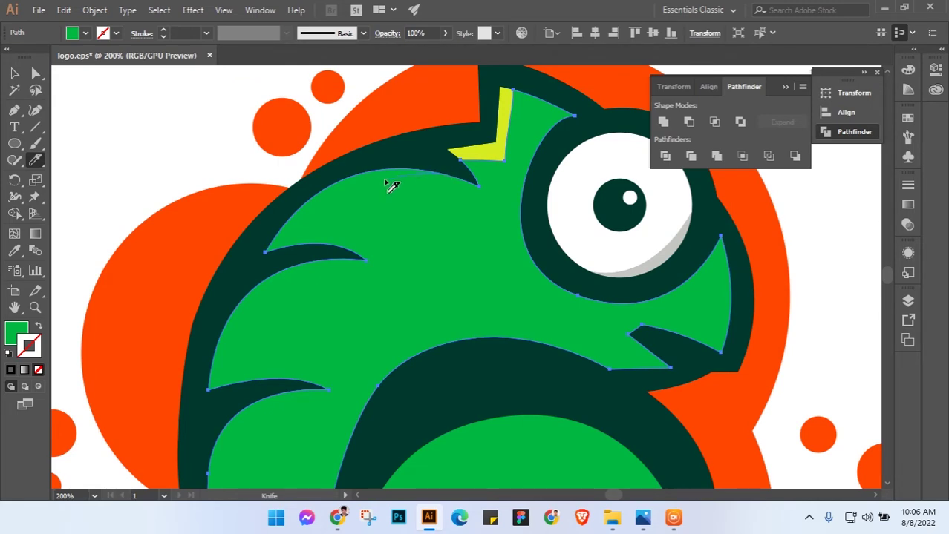
Undo an accidental yellow-green recolour of the whole green body
left_click(14, 73)
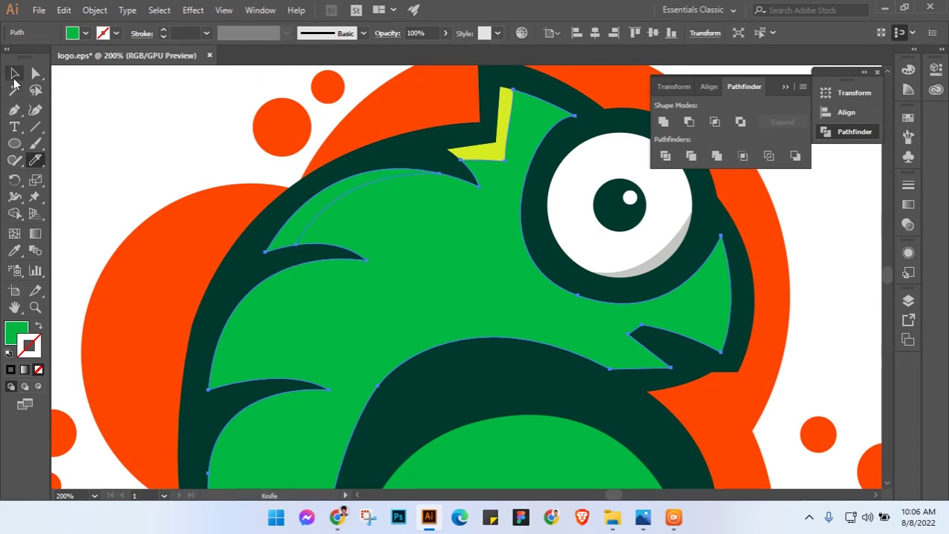
left_click(200, 145)
left_click(324, 209)
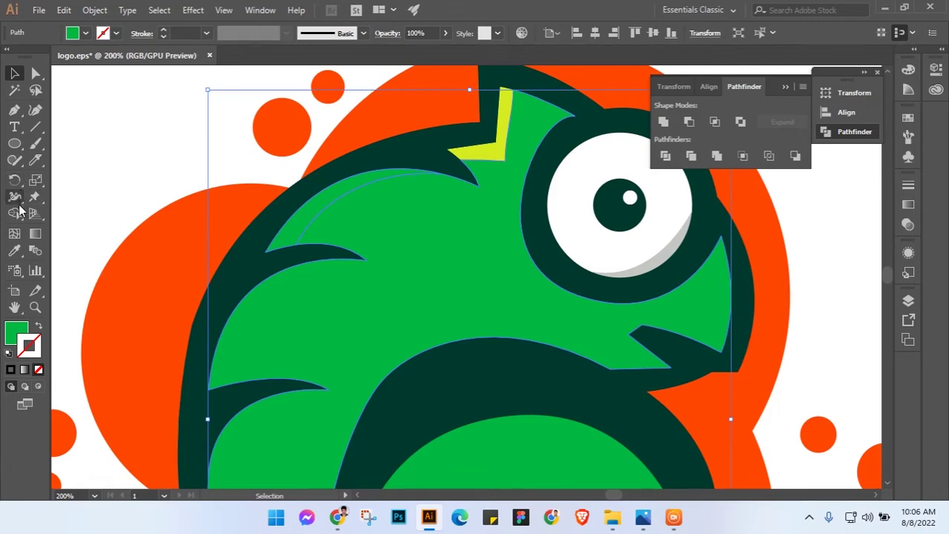
left_click(15, 250)
left_click(510, 128)
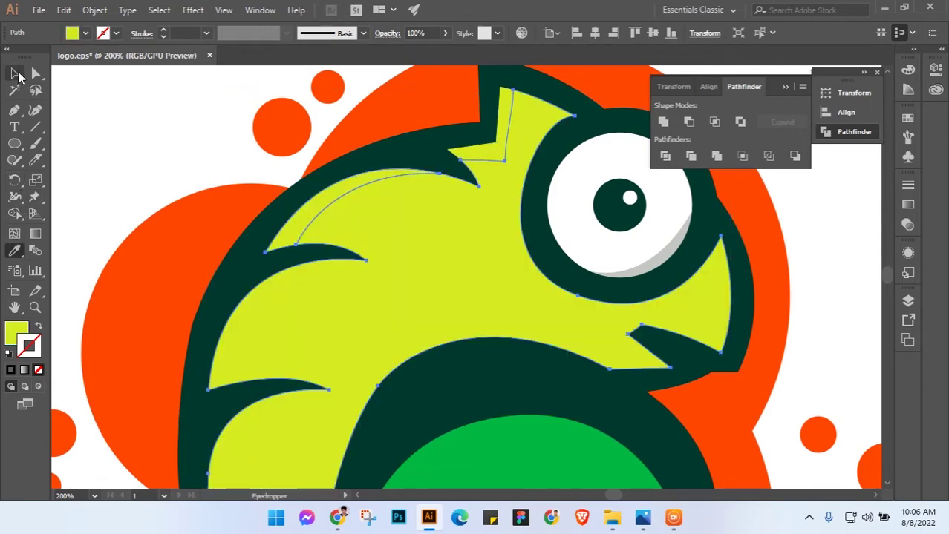
key("ctrl+z")
Reselect the large green body shape, backing out of its context menu and isolation mode
left_click(13, 73)
left_click(303, 173)
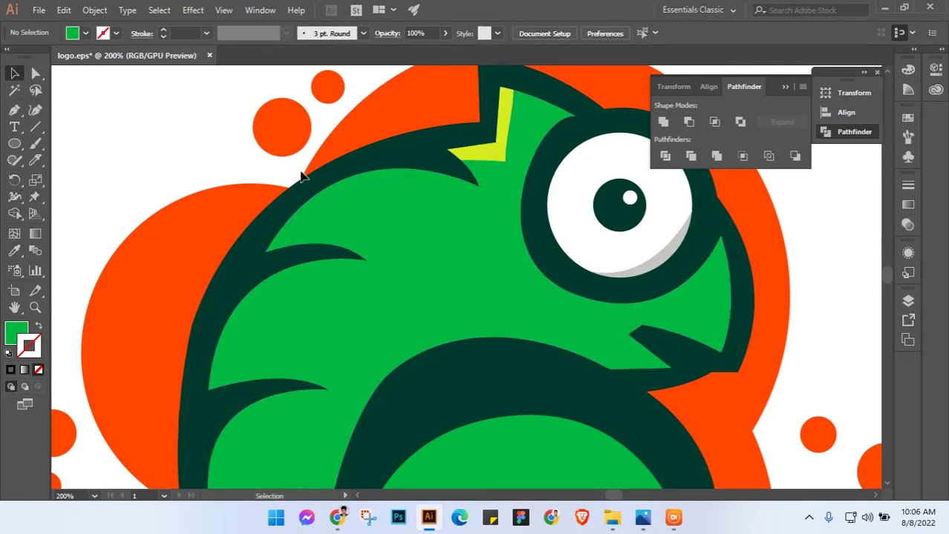
right_click(335, 189)
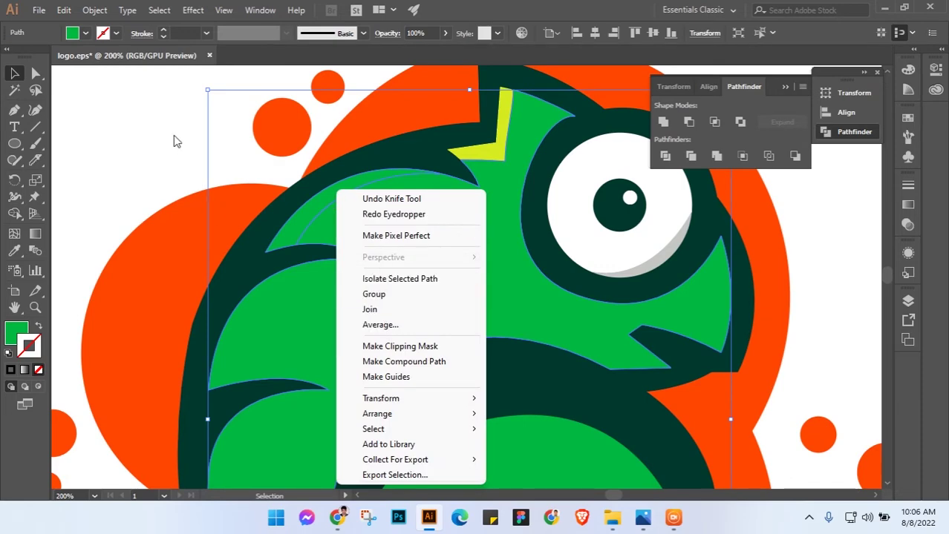
left_click(172, 134)
double_click(326, 210)
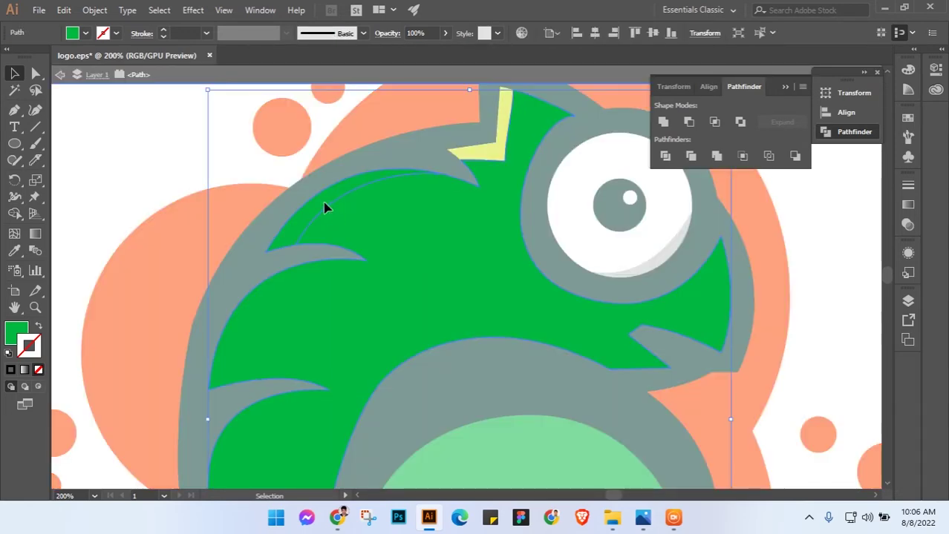
key("Escape")
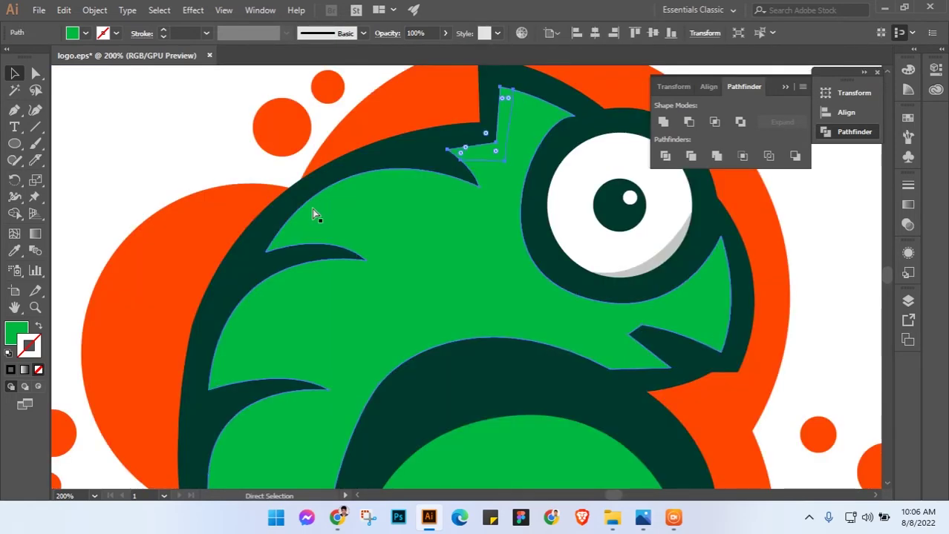
left_click(172, 146)
left_click(498, 163)
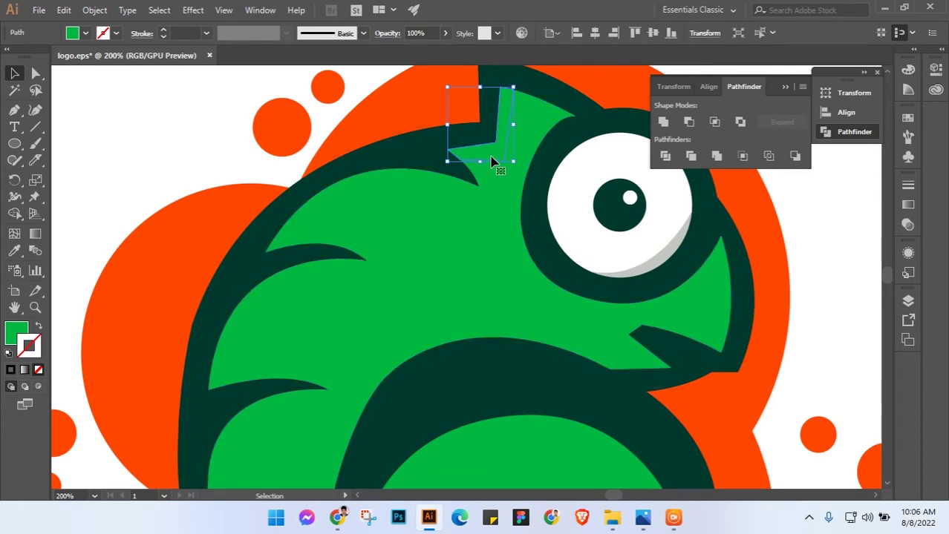
left_click(483, 162)
left_click(211, 167)
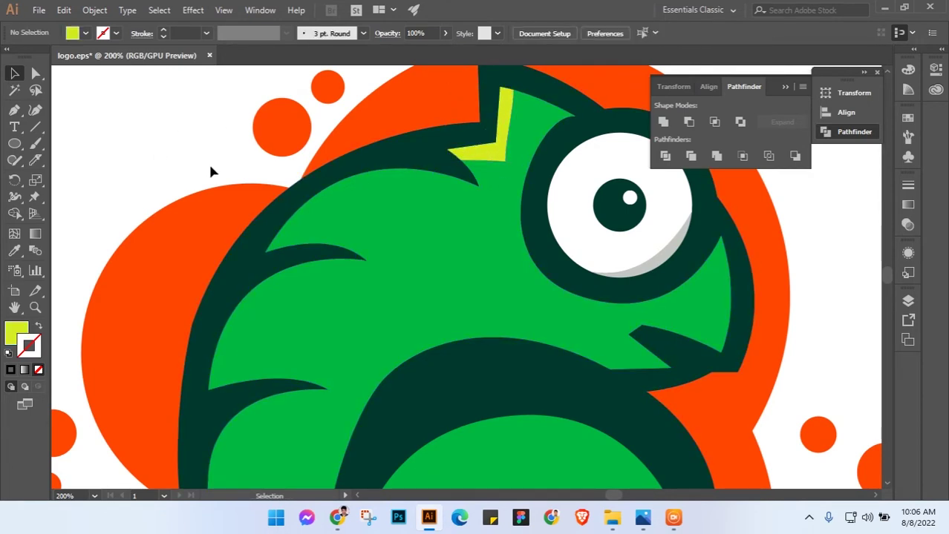
left_click(416, 220)
left_click(34, 160)
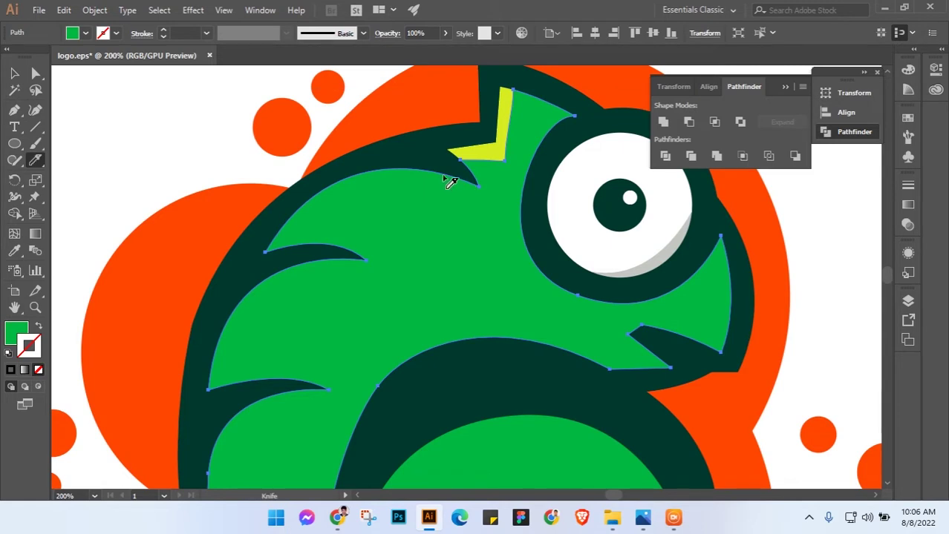
Knife-cut a curved strip along the top-left edge of the head
left_click_drag(442, 176, 383, 196)
key("ctrl")
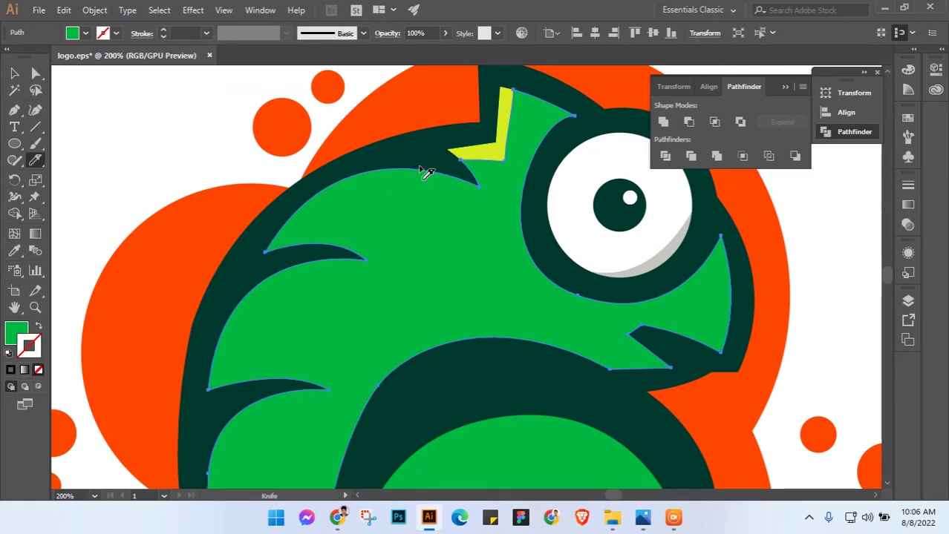
left_click_drag(429, 176, 297, 252)
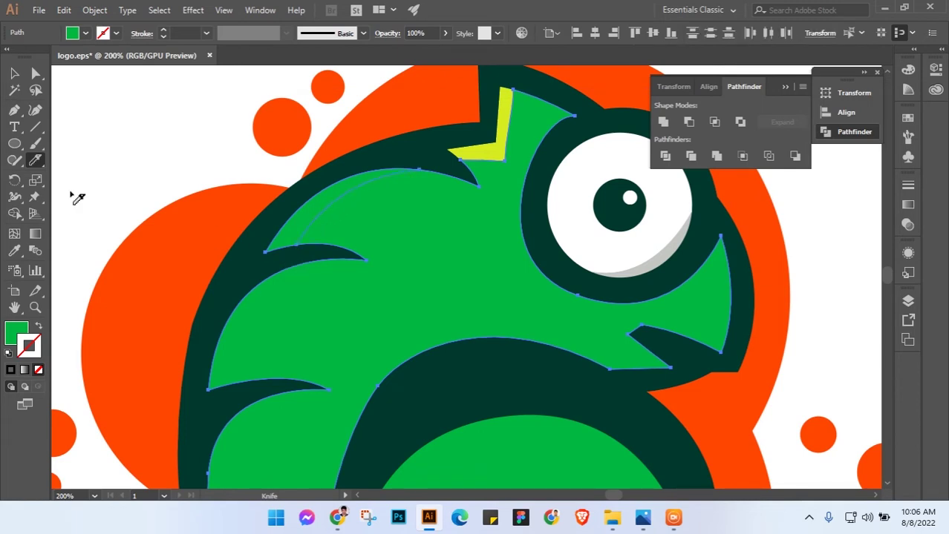
left_click(14, 72)
left_click(178, 143)
Fill the new head strip with the crest's yellow-green and zoom out
left_click(334, 199)
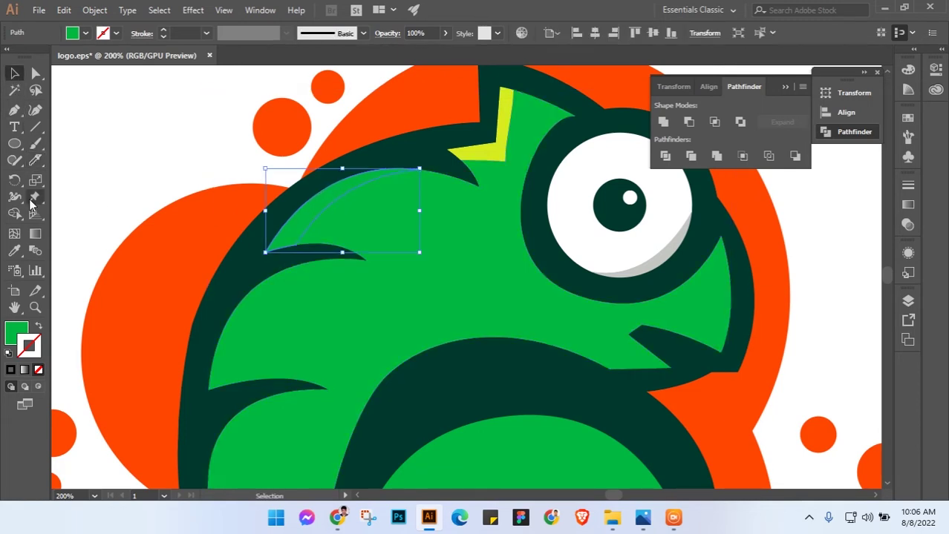
left_click(14, 251)
left_click(486, 148)
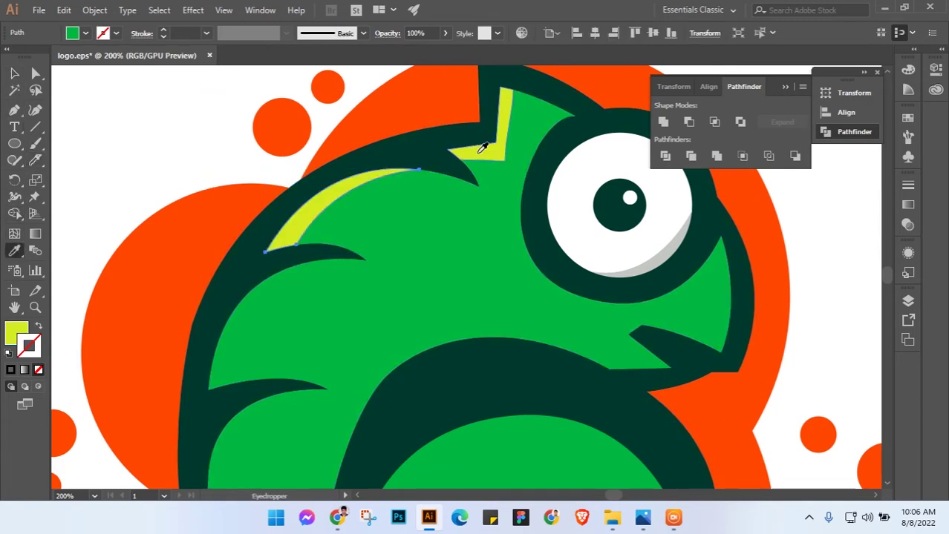
left_click(15, 72)
left_click(119, 133)
key("ctrl+1")
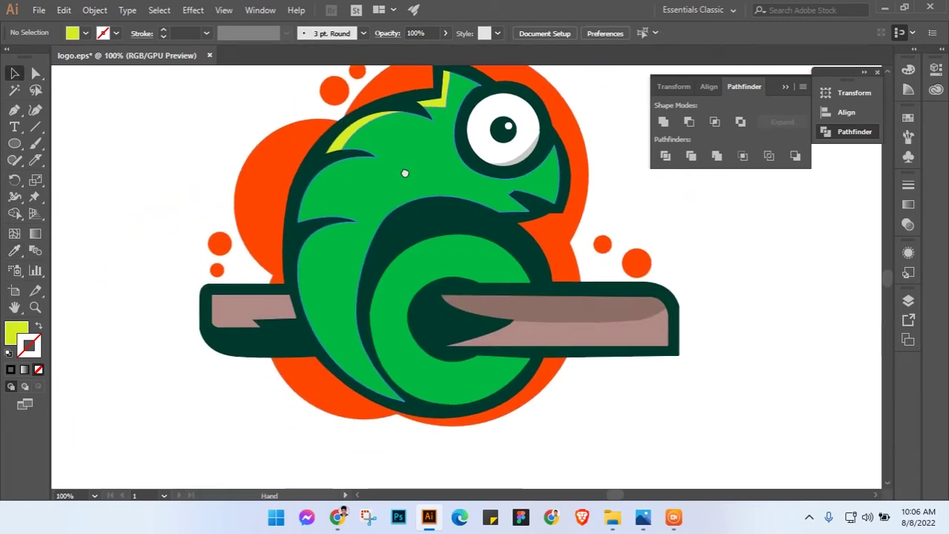
Knife-cut a strip down the green body's upper back from the notch
scroll(341, 171, "up", 2, "alt")
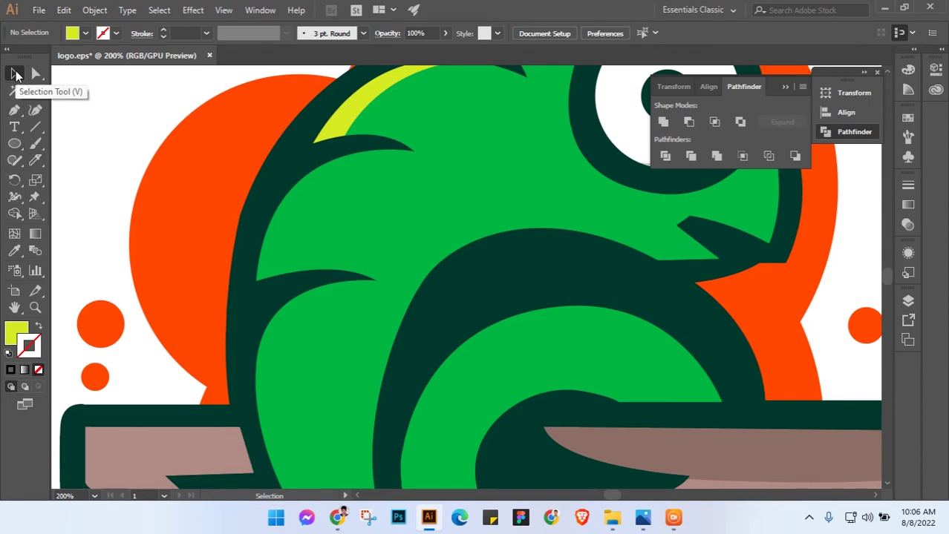
left_click(394, 214)
left_click(36, 162)
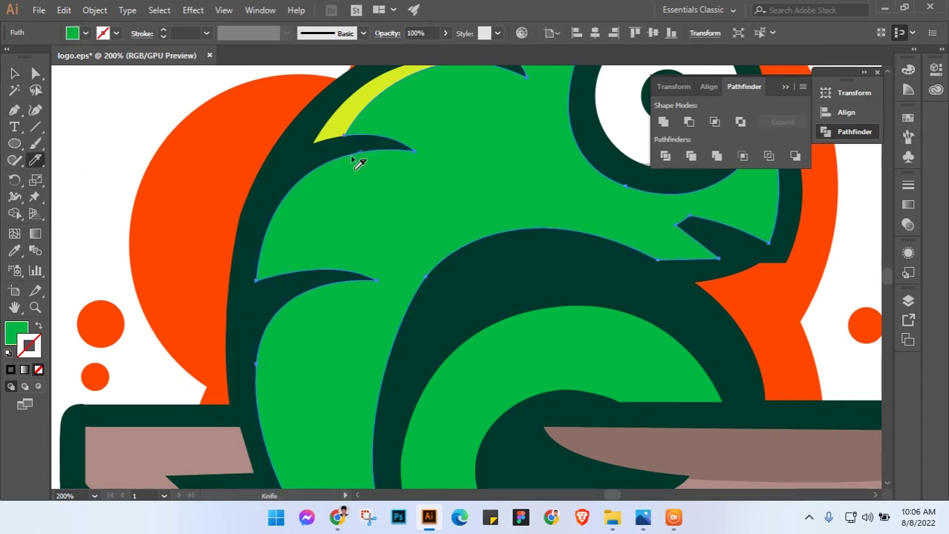
left_click_drag(324, 185, 302, 222)
left_click_drag(293, 271, 291, 273)
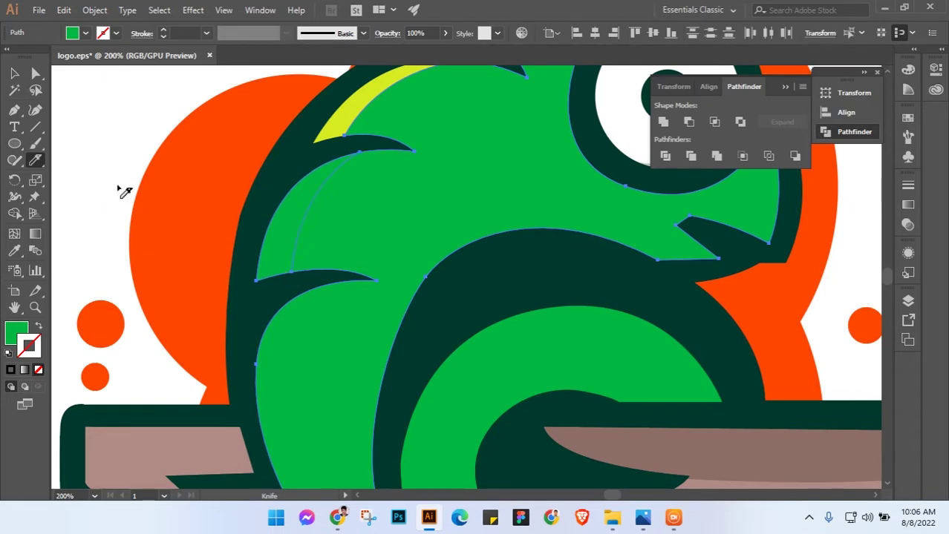
Fill the upper-back strip with the yellow-green highlight colour
left_click(13, 72)
left_click(137, 127)
left_click(296, 213)
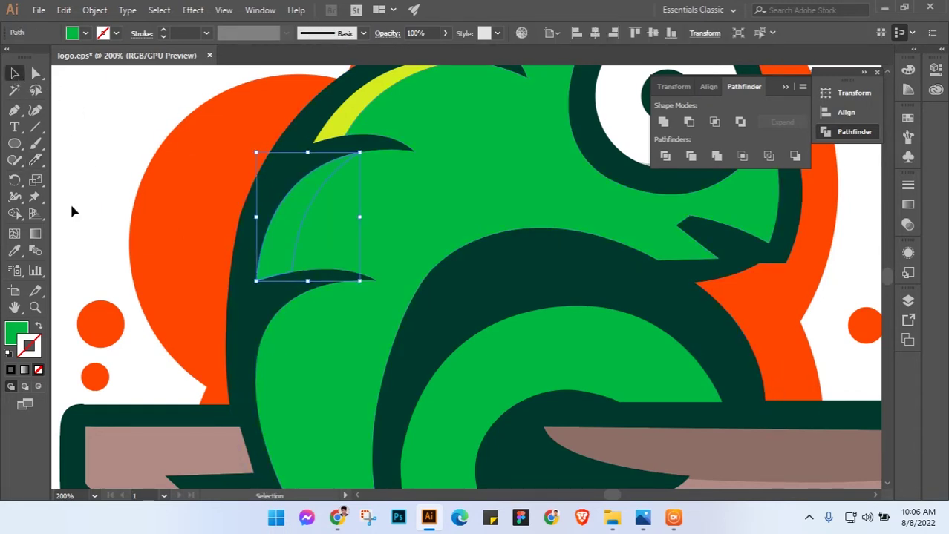
left_click(14, 251)
left_click(364, 96)
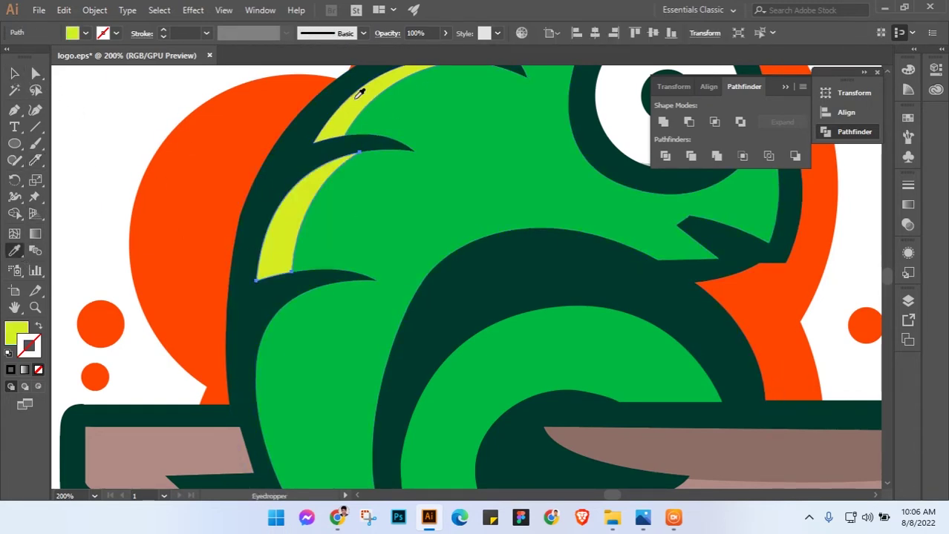
left_click(14, 73)
left_click(106, 121)
Pan the view down to the chameleon's left body edge
scroll(240, 155, "down", 1)
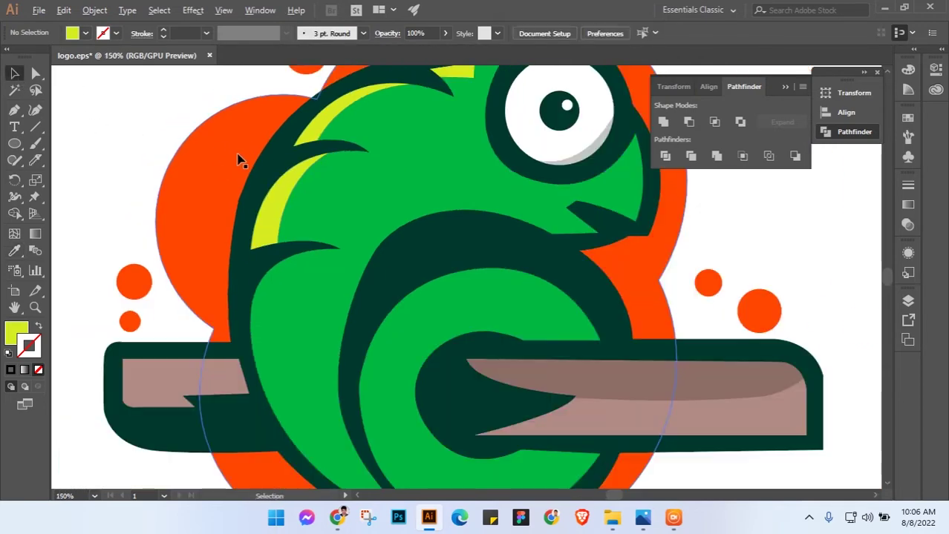
left_click_drag(504, 232, 494, 178)
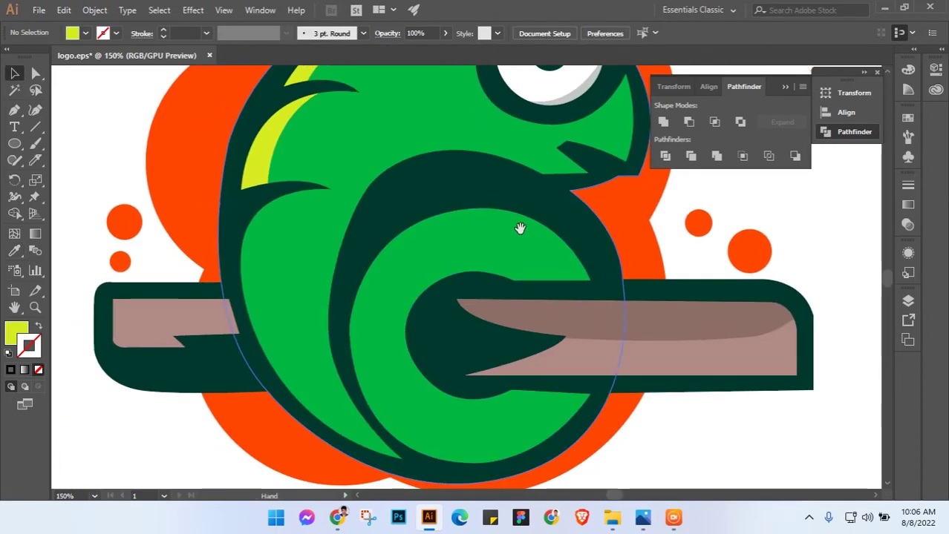
left_click_drag(494, 218, 437, 197)
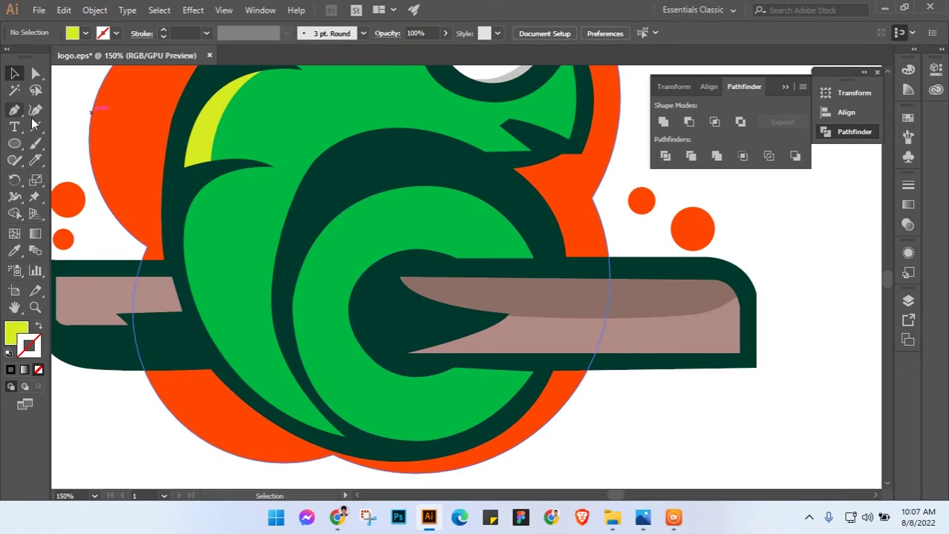
Knife-cut a thin sliver along the left edge of the green body
left_click(207, 221)
left_click(34, 160)
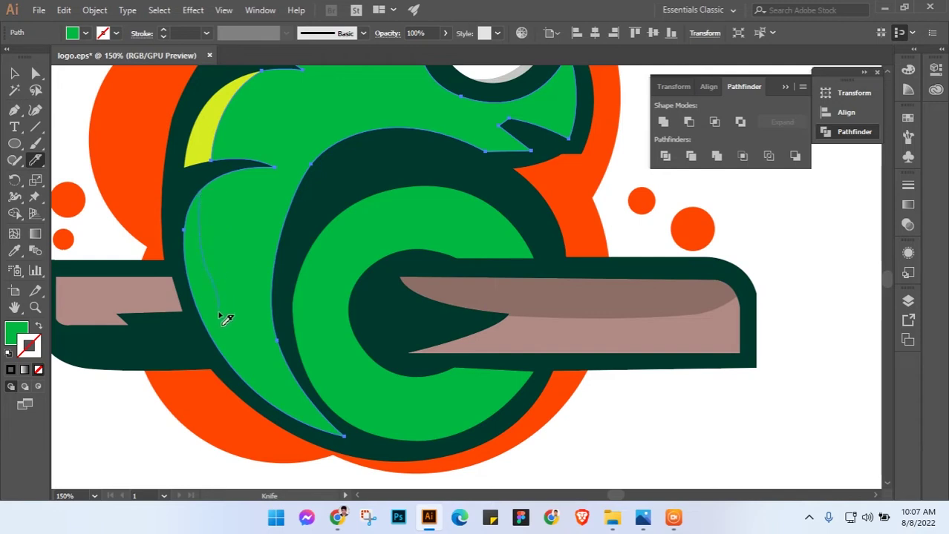
left_click_drag(220, 316, 230, 354)
left_click_drag(253, 395, 275, 414)
left_click_drag(202, 211, 206, 261)
left_click_drag(267, 400, 297, 424)
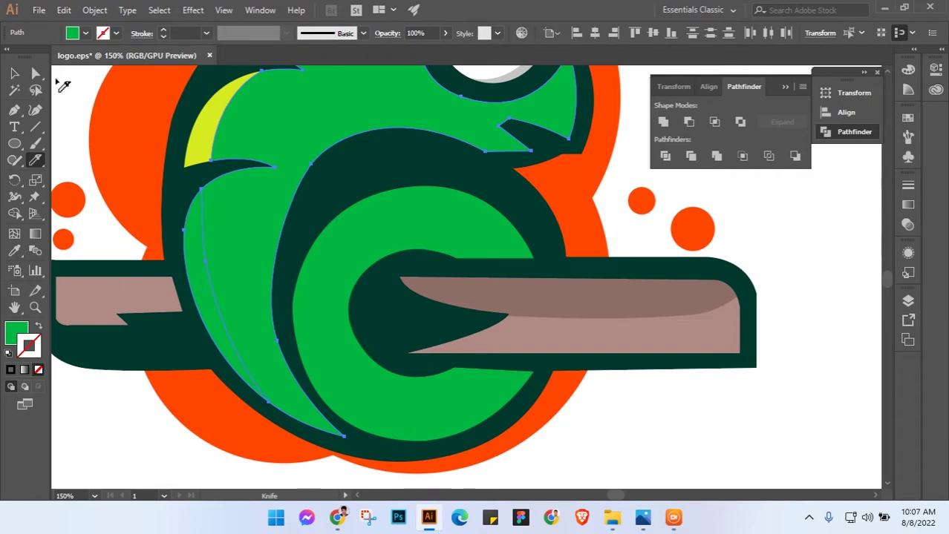
Eyedropper the yellow-green of the strip above onto the left sliver
left_click(14, 72)
left_click(125, 423)
left_click(207, 276)
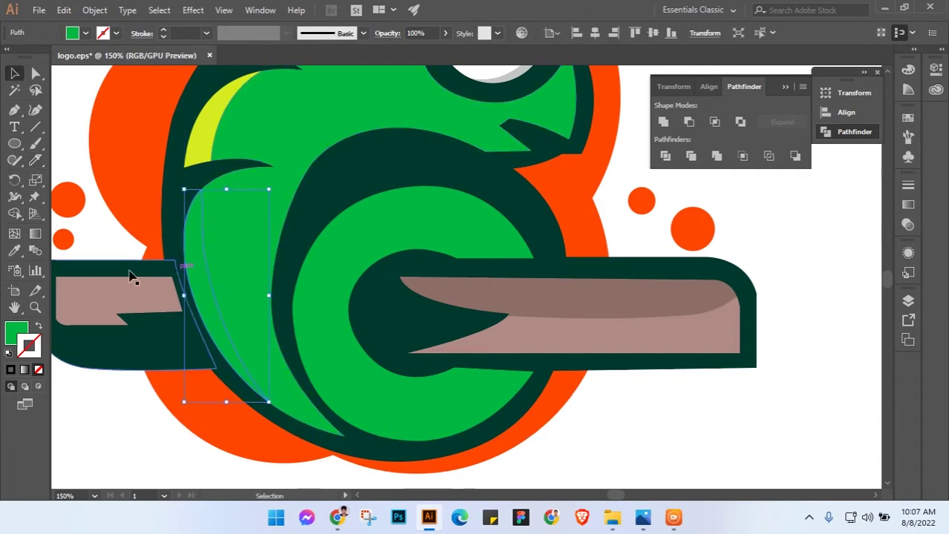
left_click(14, 251)
left_click(201, 142)
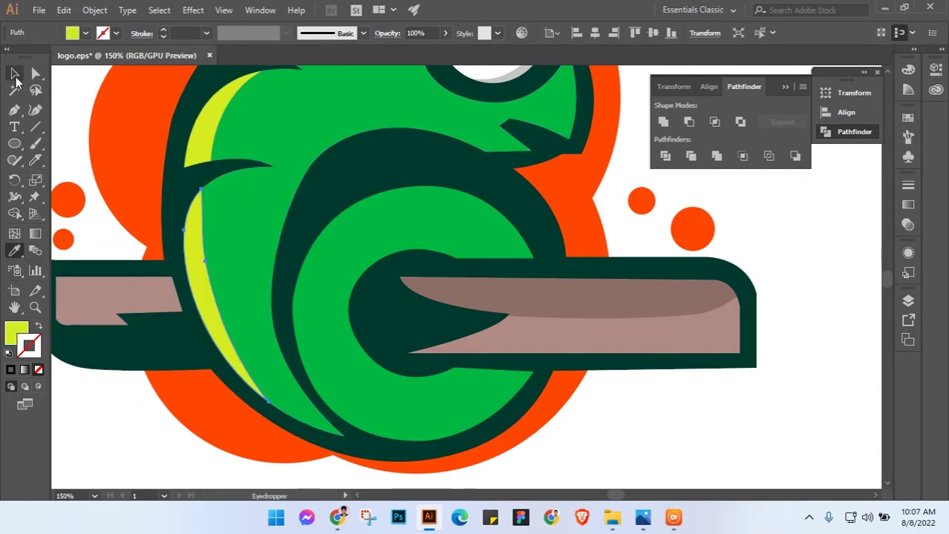
Deselect, zoom out and move the view toward the tail curl
left_click(15, 72)
key("ctrl+shift+a")
key("ctrl+minus")
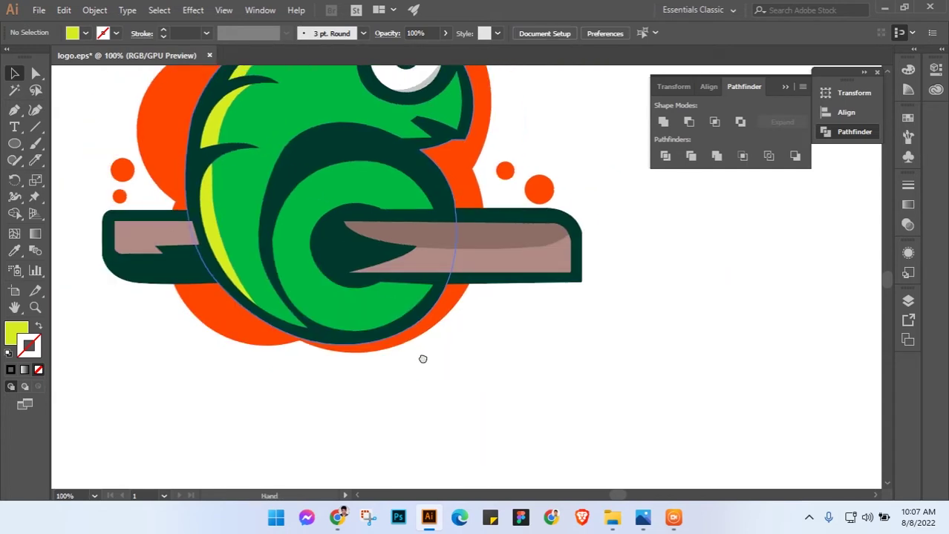
left_click_drag(422, 359, 351, 272)
Knife-cut the left inner edge off the green C-shaped tail curl
scroll(233, 179, "up", 1)
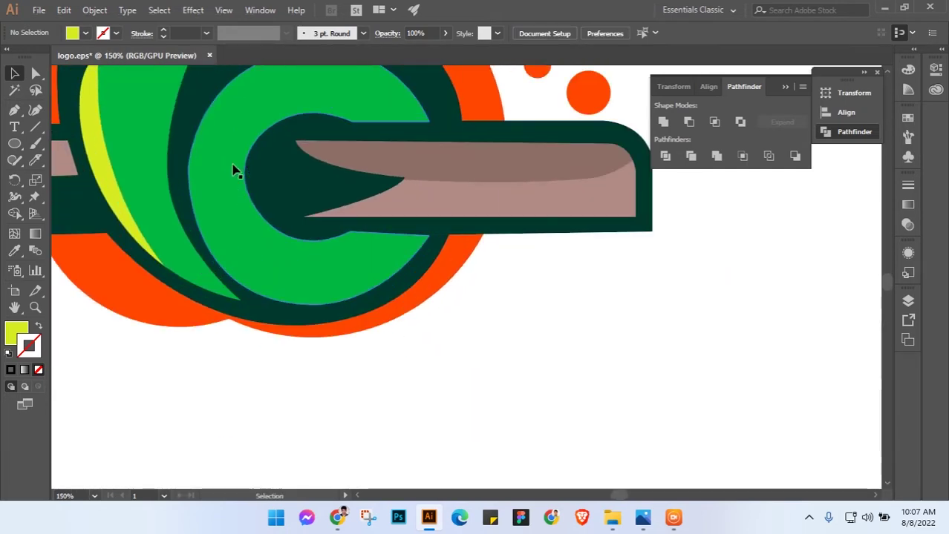
scroll(232, 182, "up", 2)
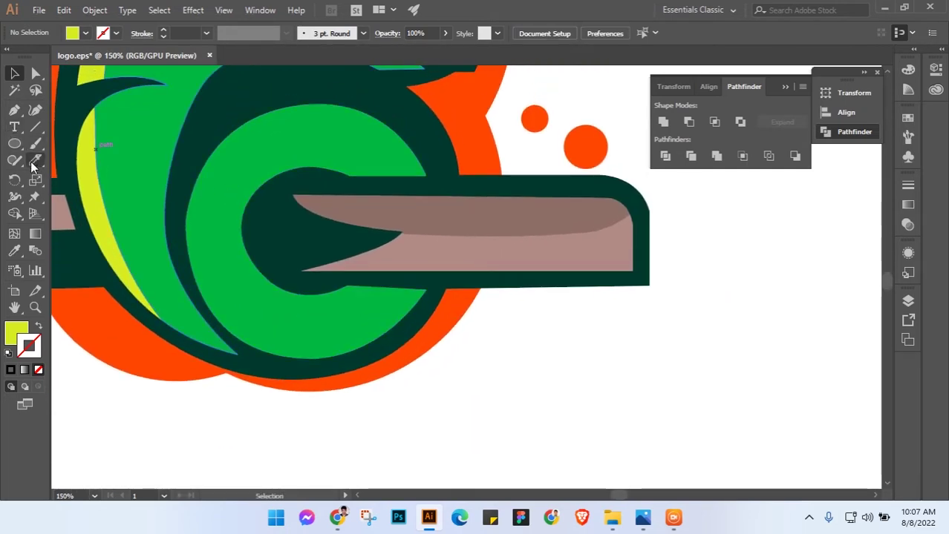
left_click(221, 166)
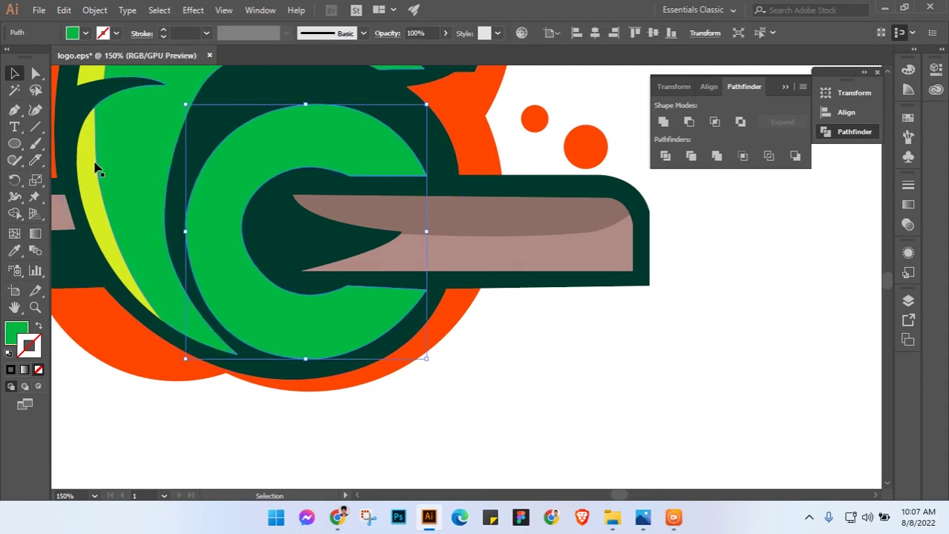
left_click(34, 161)
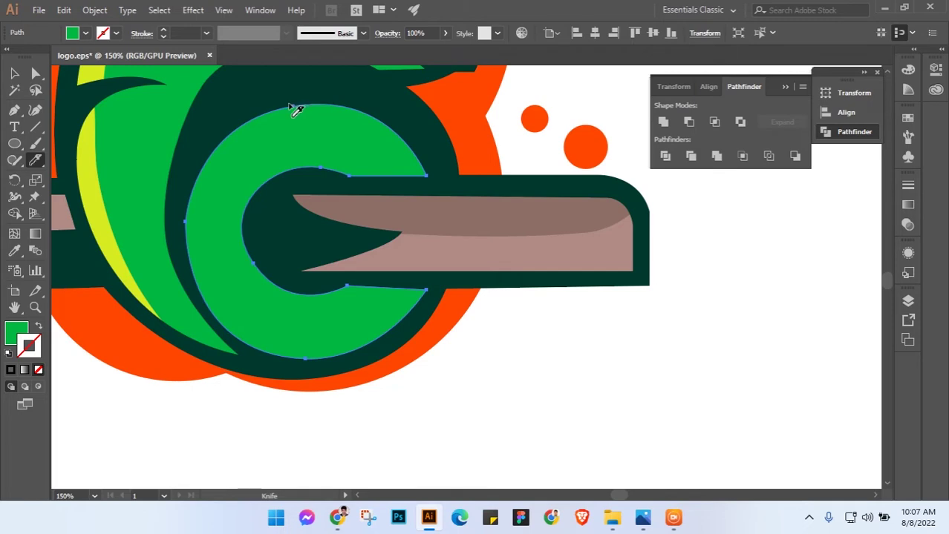
left_click_drag(269, 120, 221, 172)
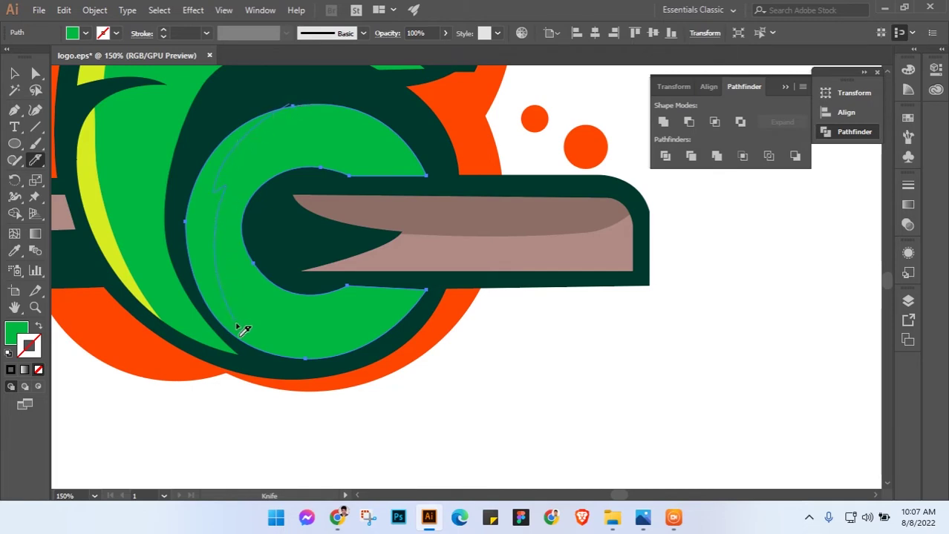
left_click_drag(243, 329, 269, 349)
Fill the curl's cut-off left piece with the yellow-green highlight colour
left_click(14, 74)
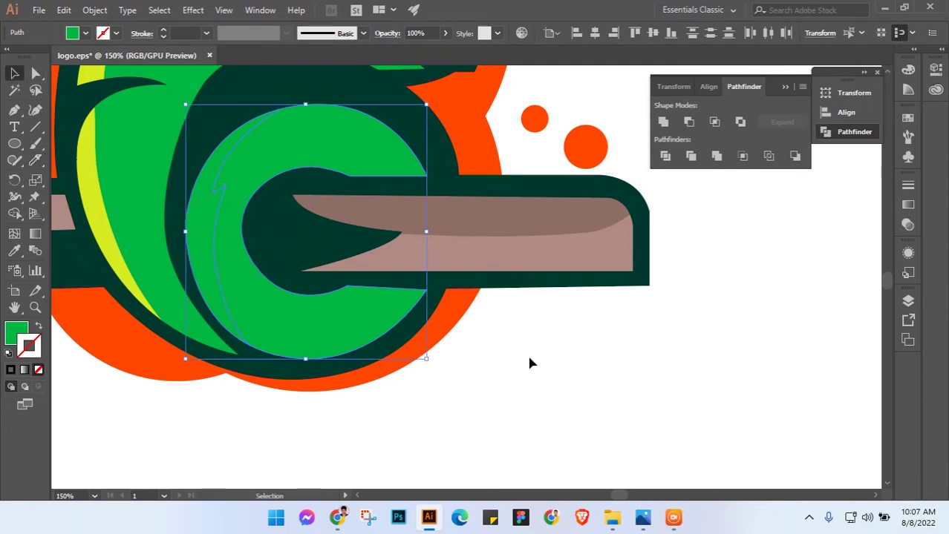
left_click(526, 350)
left_click(212, 222)
left_click(14, 251)
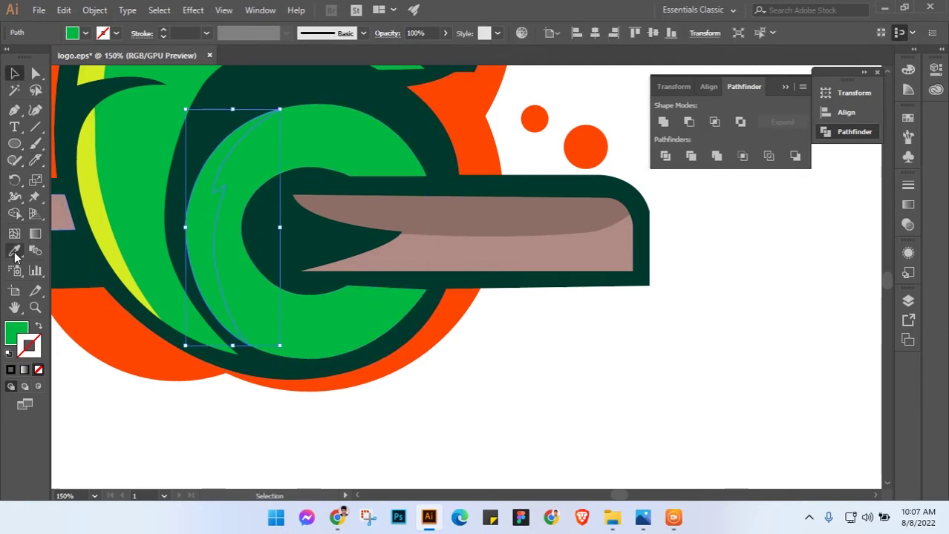
left_click(98, 186)
left_click(14, 73)
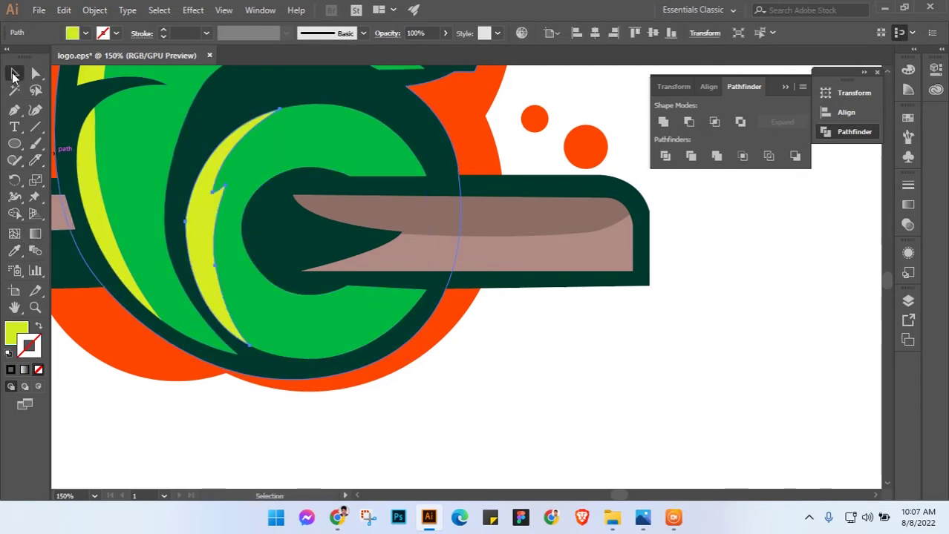
left_click(632, 349)
Recentre the whole chameleon in view
scroll(603, 289, "down", 1)
mouse_move(645, 209)
left_mouse_down()
mouse_move(581, 219)
mouse_move(576, 201)
left_mouse_up()
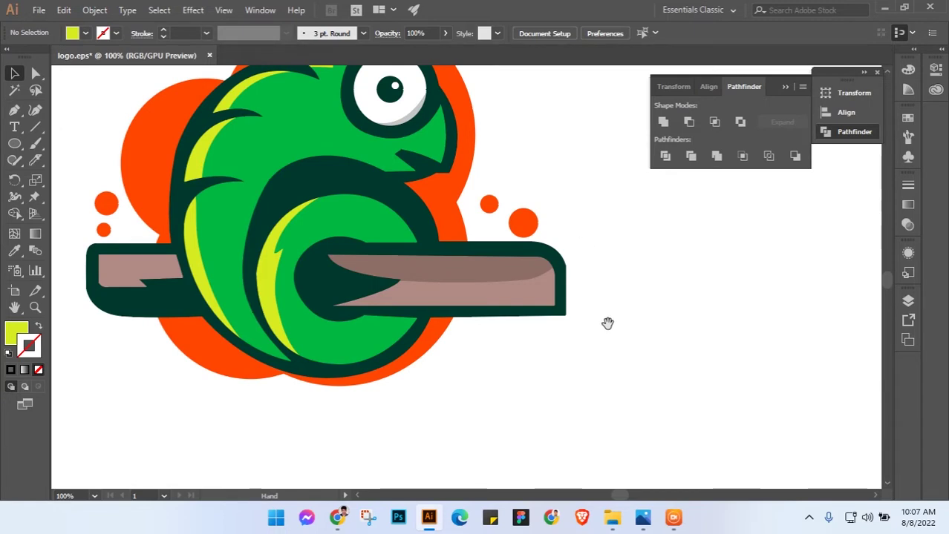
left_click_drag(608, 324, 432, 227)
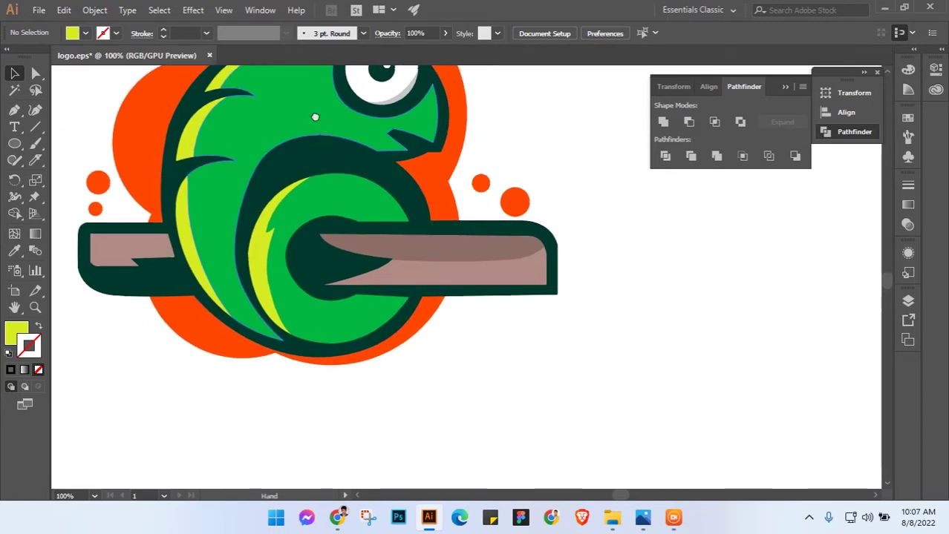
Knife-cut a curved band from the green body beside the tail curl
left_click(254, 137)
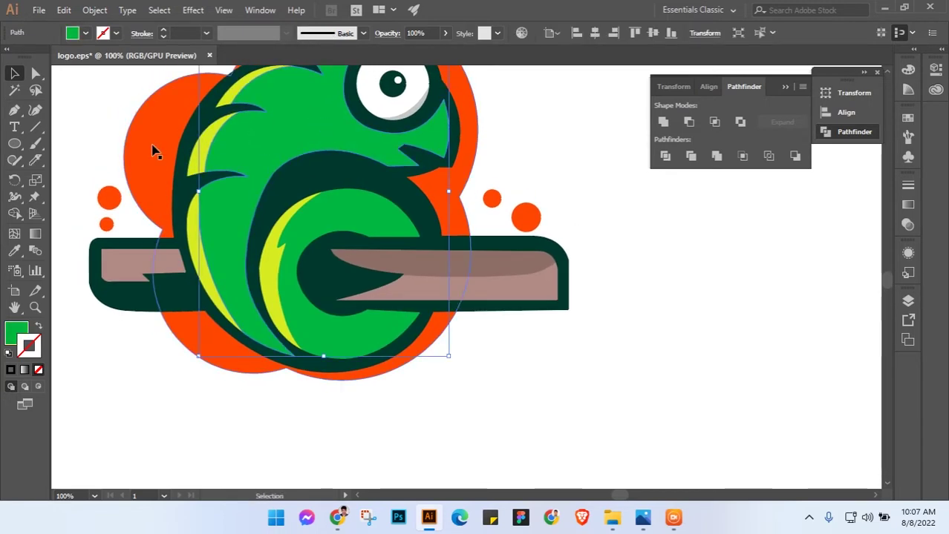
left_click(37, 162)
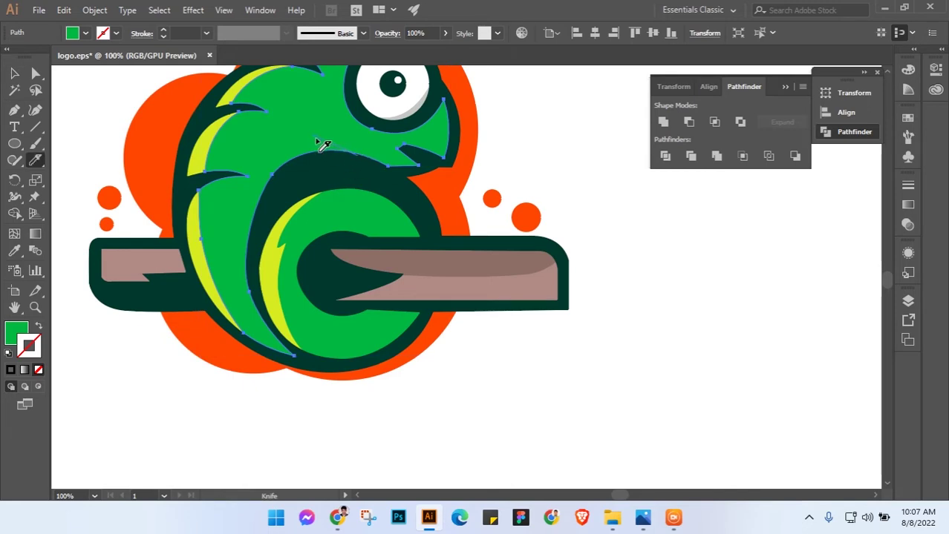
mouse_move(316, 140)
left_mouse_down()
mouse_move(323, 152)
mouse_move(253, 188)
left_mouse_up()
mouse_move(248, 276)
left_mouse_down()
mouse_move(253, 314)
mouse_move(286, 340)
left_mouse_up()
left_click(14, 73)
Fill the new band with the darker green swatch colour
left_click(76, 105)
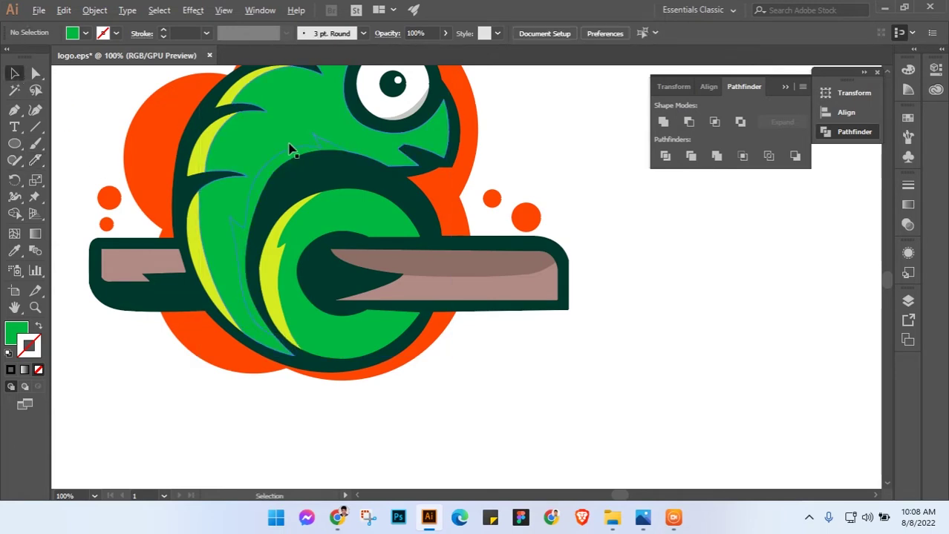
key("ctrl+minus")
left_click(290, 184)
key("ctrl+minus")
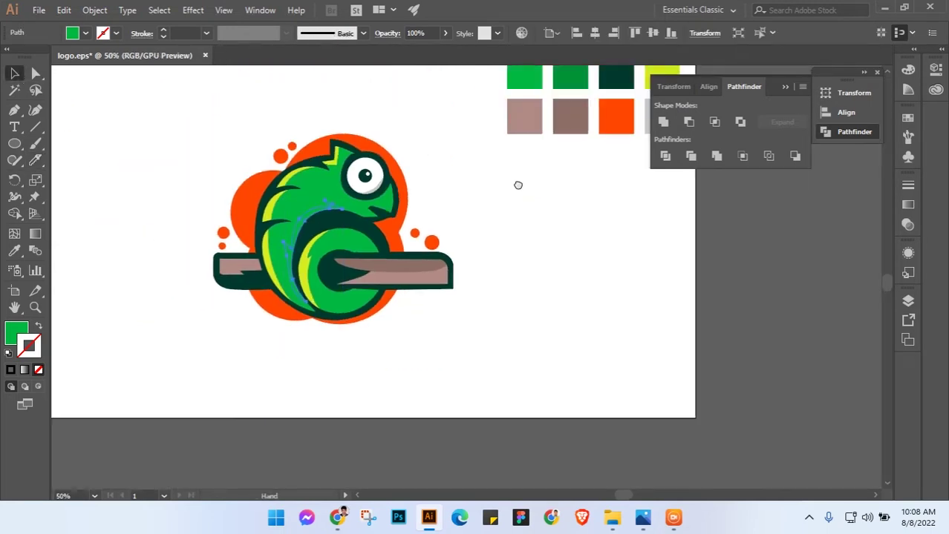
left_click_drag(518, 185, 475, 268)
left_click(14, 250)
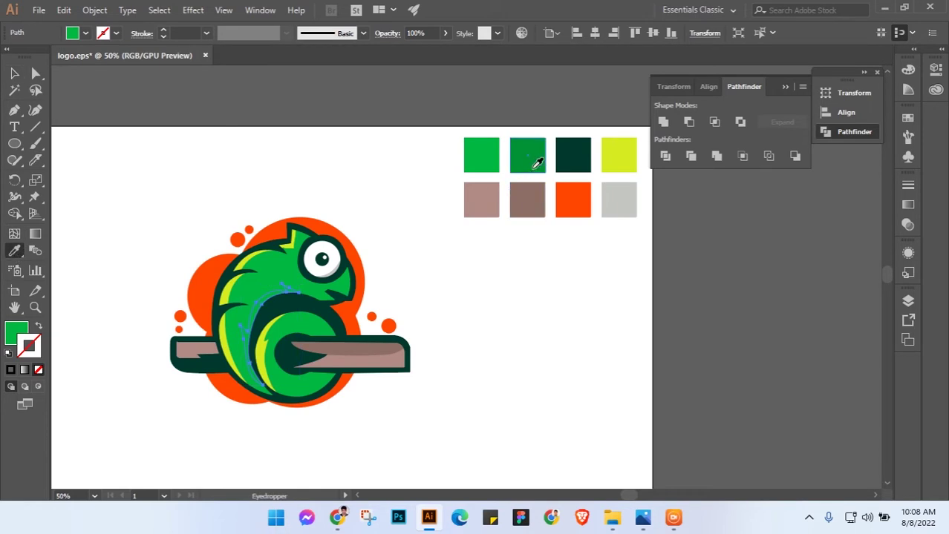
left_click(536, 164)
left_click(14, 72)
Deselect and zoom back in on the chameleon
left_click(171, 168)
left_click_drag(424, 267, 425, 250)
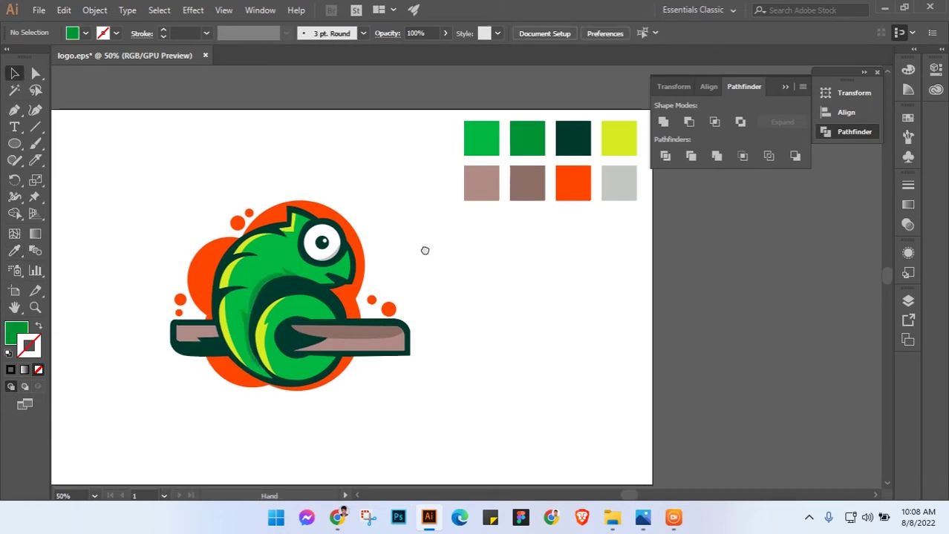
key("ctrl+plus")
key("ctrl+plus")
Knife-cut a thin sliver off the lower edge of the green tail curl
left_click_drag(489, 184, 528, 202)
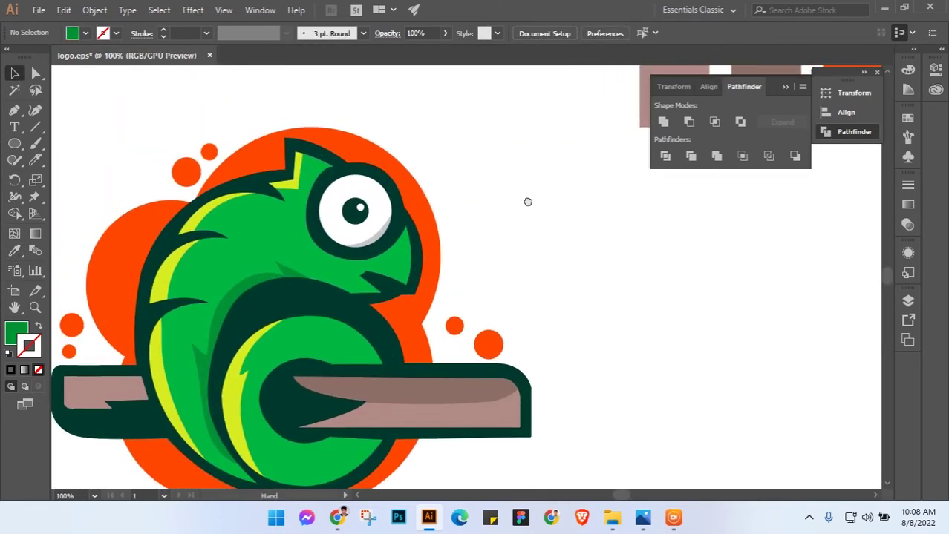
scroll(527, 202, "down", 5)
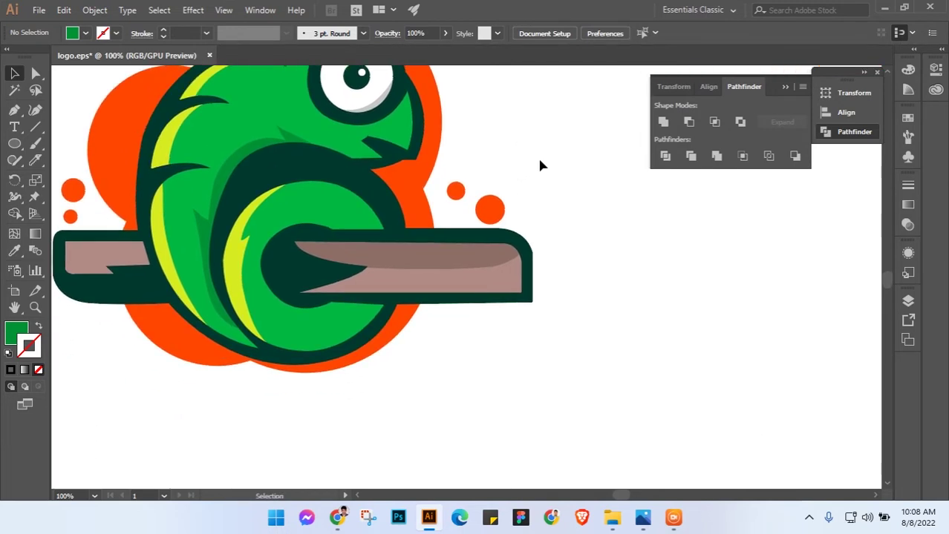
scroll(391, 324, "up", 1)
scroll(487, 353, "down", 1)
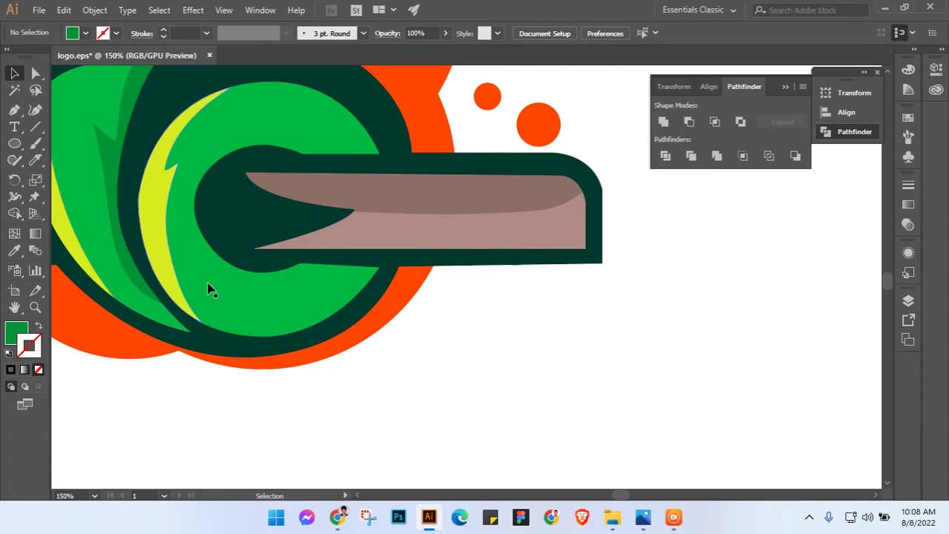
left_click(171, 275)
left_click(35, 159)
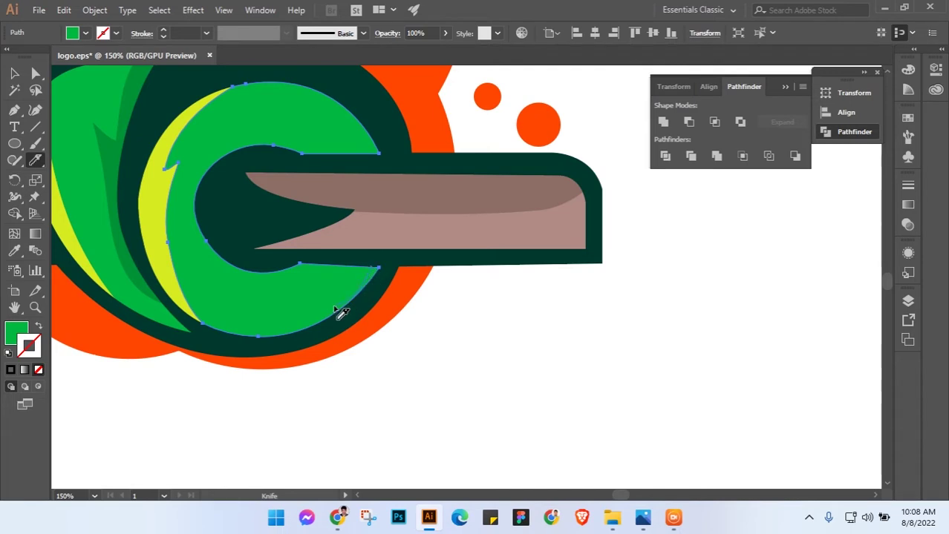
left_click_drag(341, 313, 159, 328)
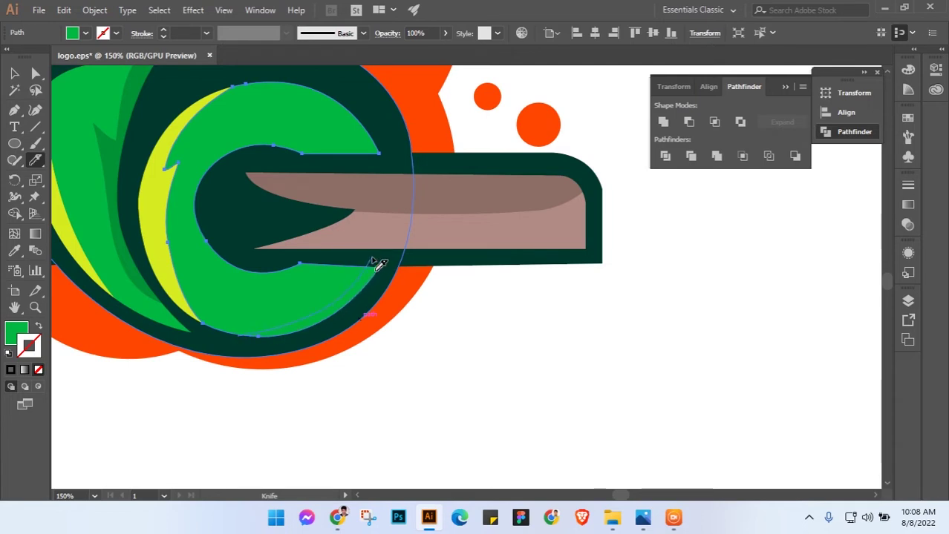
Fill the lower tail sliver with the darker shade green from the body
left_click(13, 73)
left_click(527, 441)
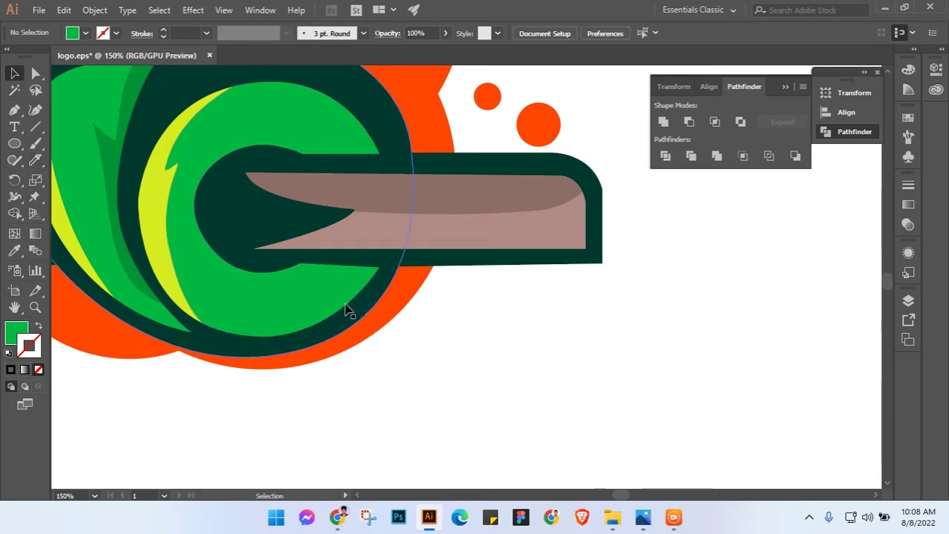
left_click(347, 310)
scroll(421, 323, "down", 1, "alt")
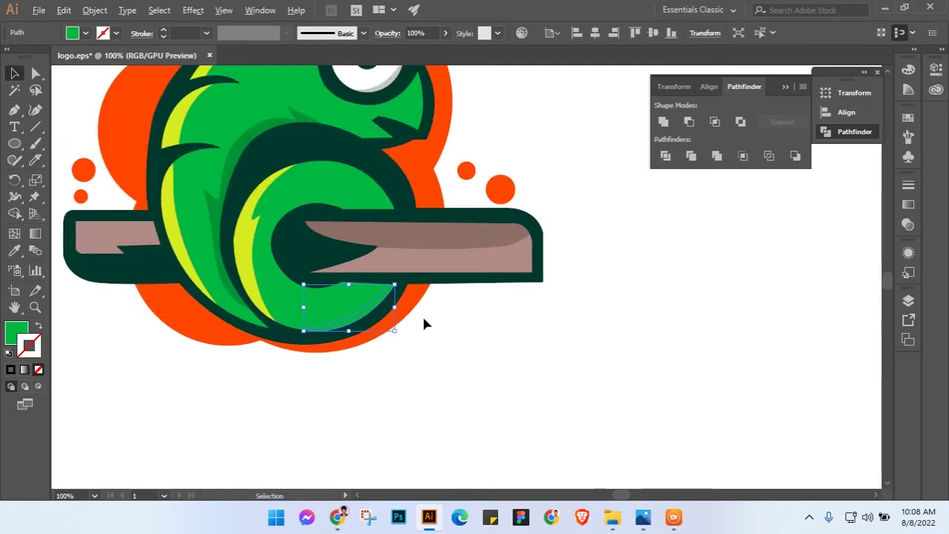
left_click(14, 251)
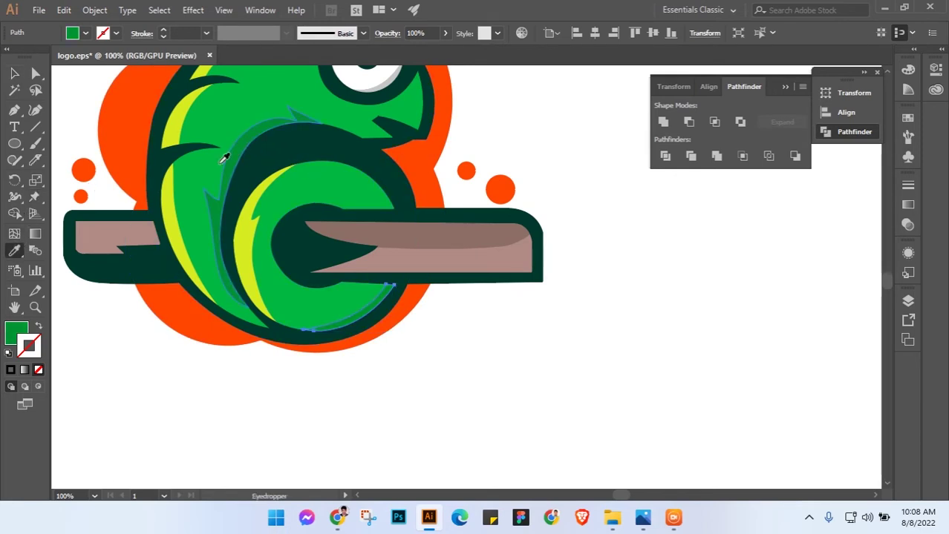
left_click(223, 157)
left_click(14, 73)
left_click(558, 431)
left_click_drag(663, 206, 650, 268)
Draw a cluster of tiny dark green ellipse dots on the cheek below the eye
scroll(649, 268, "down", 1, "alt")
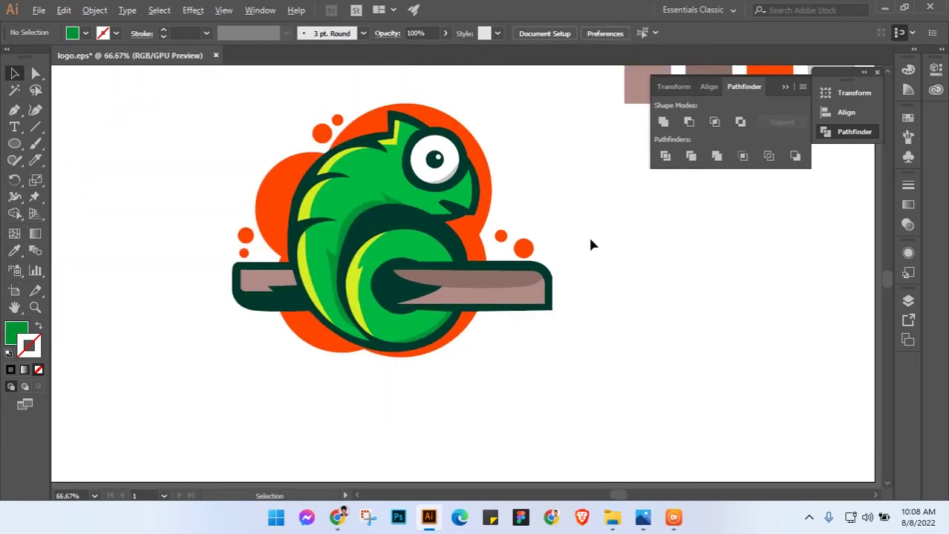
left_click_drag(591, 243, 576, 252)
left_click_drag(591, 283, 561, 271)
scroll(521, 262, "up", 1, "alt")
scroll(542, 278, "up", 2, "alt")
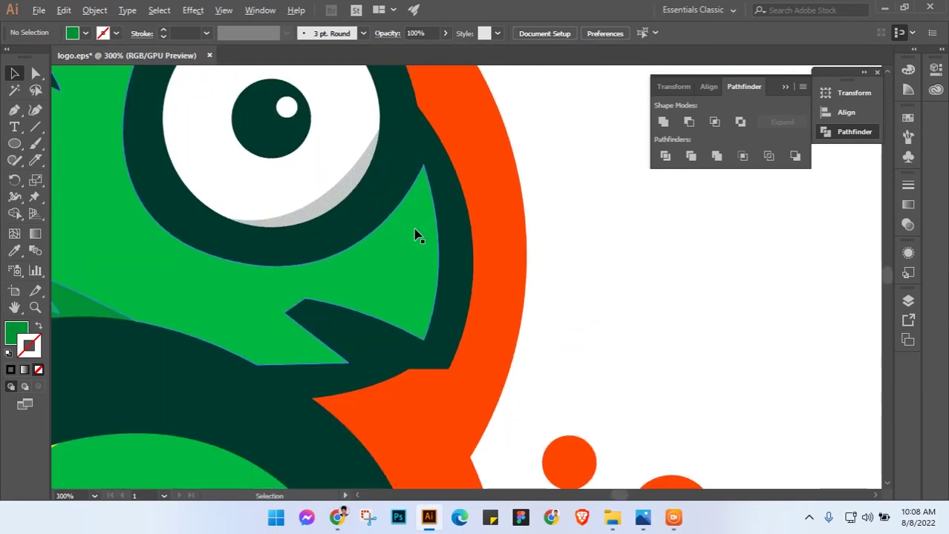
scroll(562, 294, "up", 1, "alt")
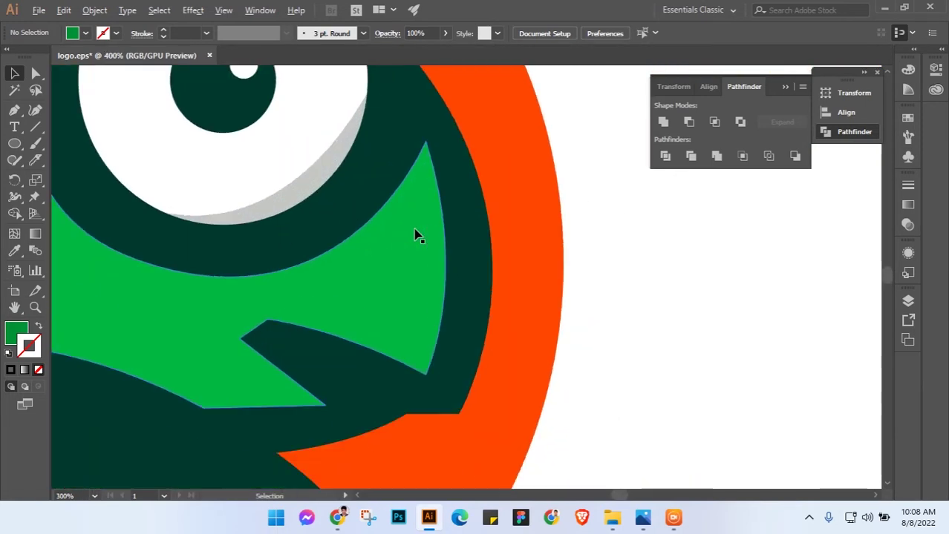
left_click(15, 143)
left_click(72, 178)
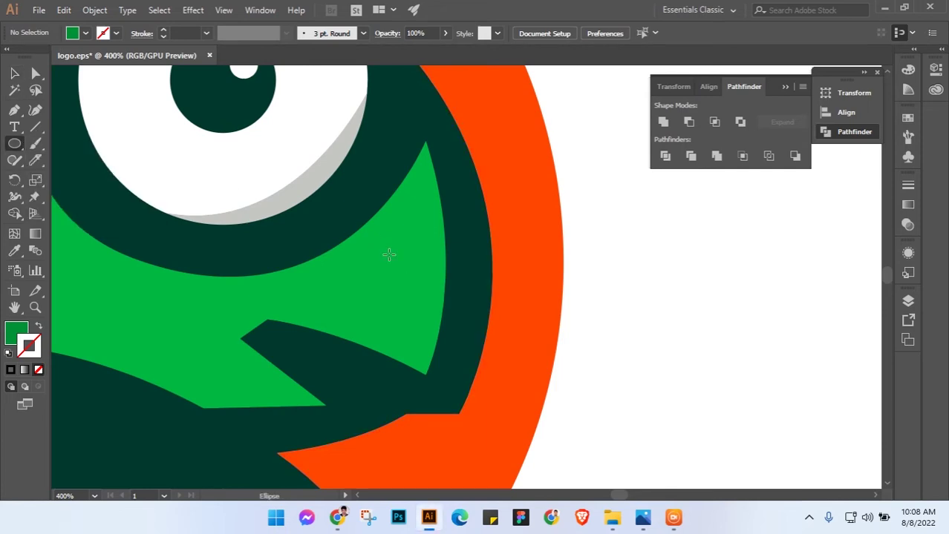
mouse_move(412, 214)
left_mouse_down()
mouse_move(432, 233)
mouse_move(400, 256)
left_mouse_up()
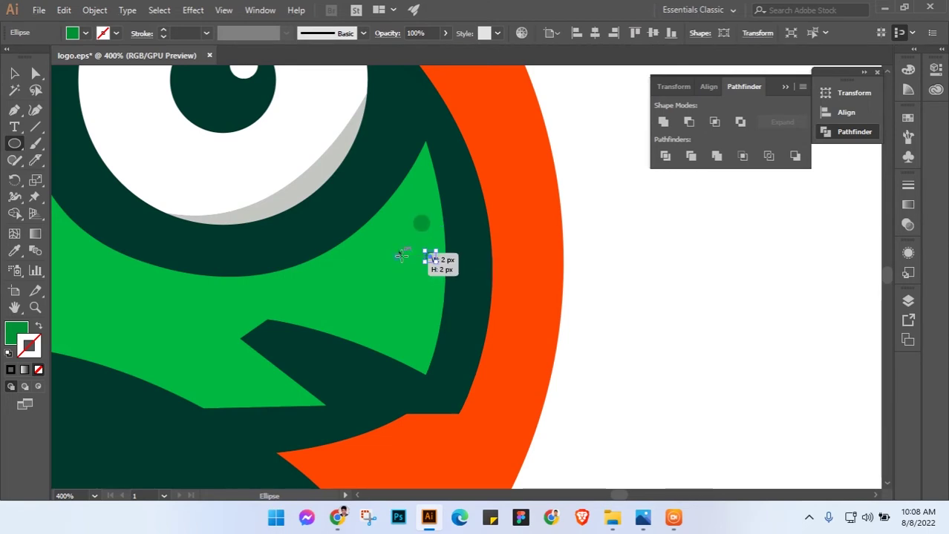
mouse_move(401, 256)
left_mouse_down()
mouse_move(417, 286)
mouse_move(391, 299)
left_mouse_up()
left_click_drag(399, 309, 416, 325)
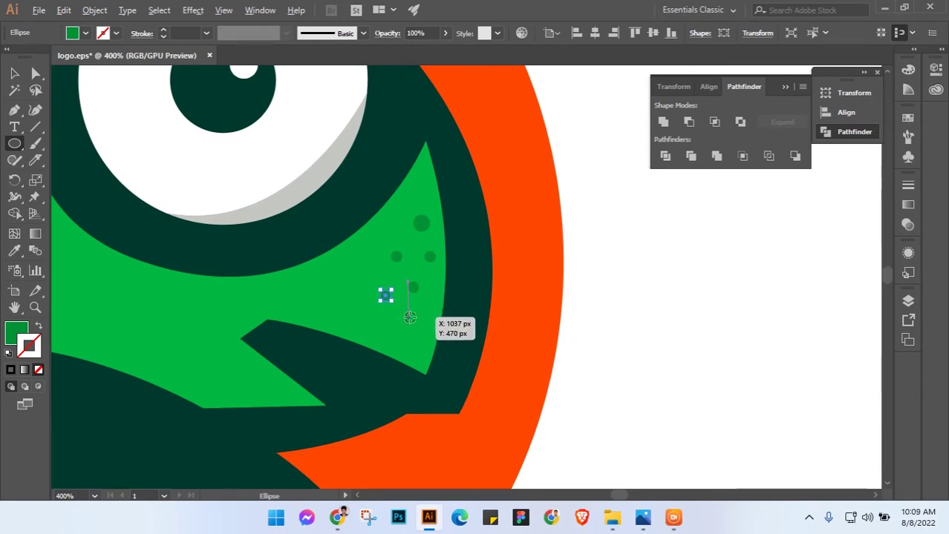
mouse_move(413, 189)
left_mouse_down()
mouse_move(425, 201)
mouse_move(406, 230)
mouse_move(419, 250)
mouse_move(413, 239)
left_mouse_up()
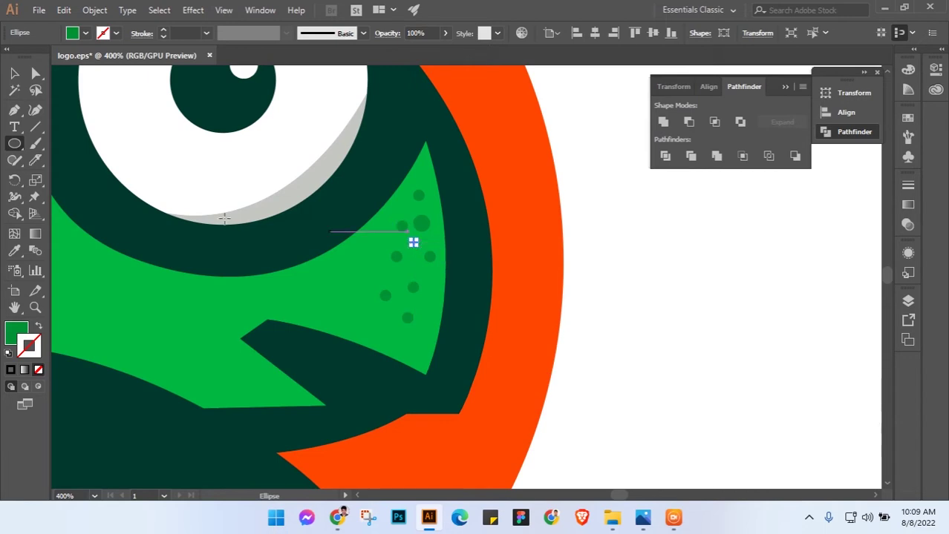
left_click(14, 73)
left_click(579, 319)
Bring the eye into view and pick up the grey eye-shadow fill
key("ctrl+minus")
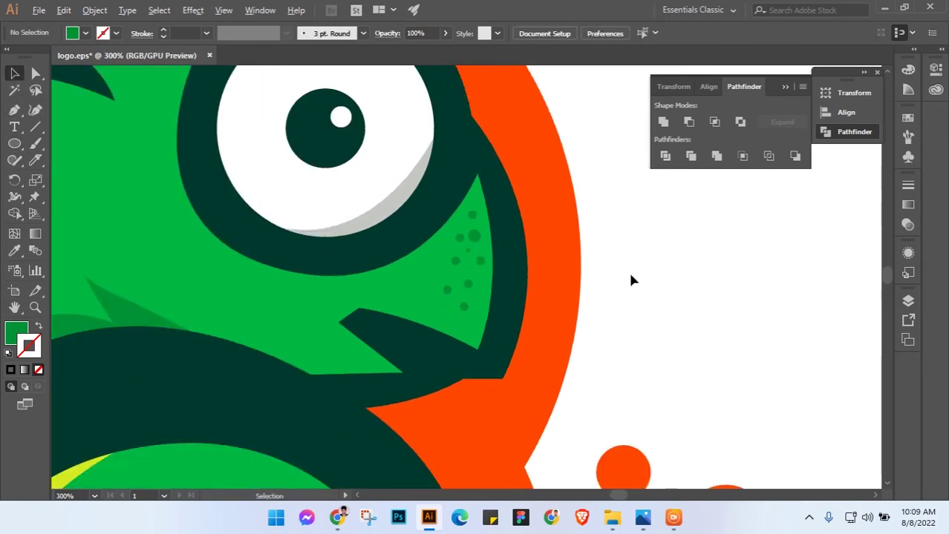
left_click_drag(628, 269, 722, 355)
left_click_drag(704, 266, 700, 261)
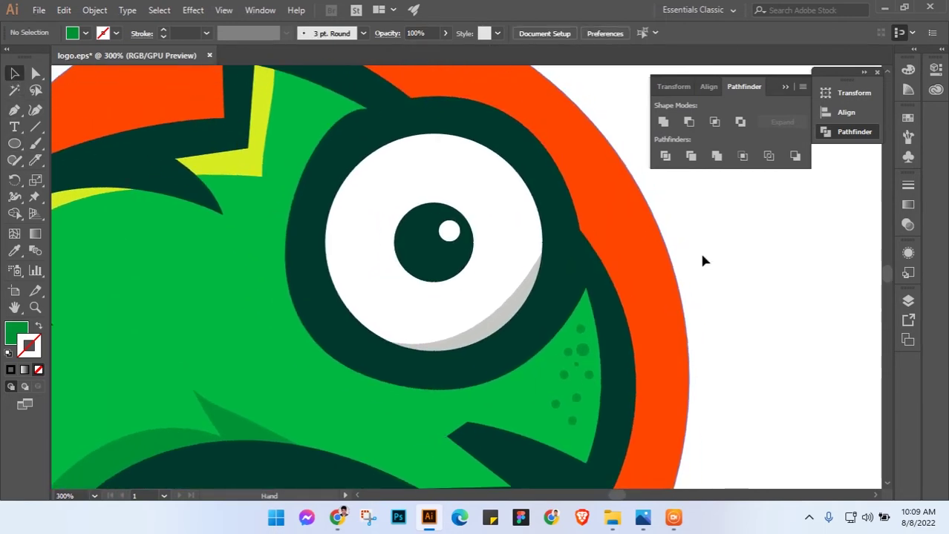
scroll(527, 221, "up", 2)
scroll(520, 221, "down", 1)
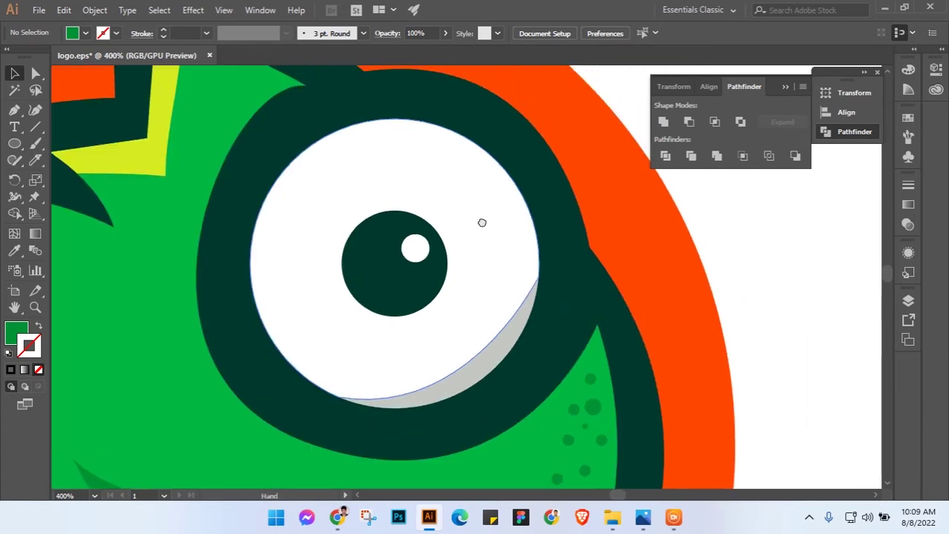
left_click(506, 337)
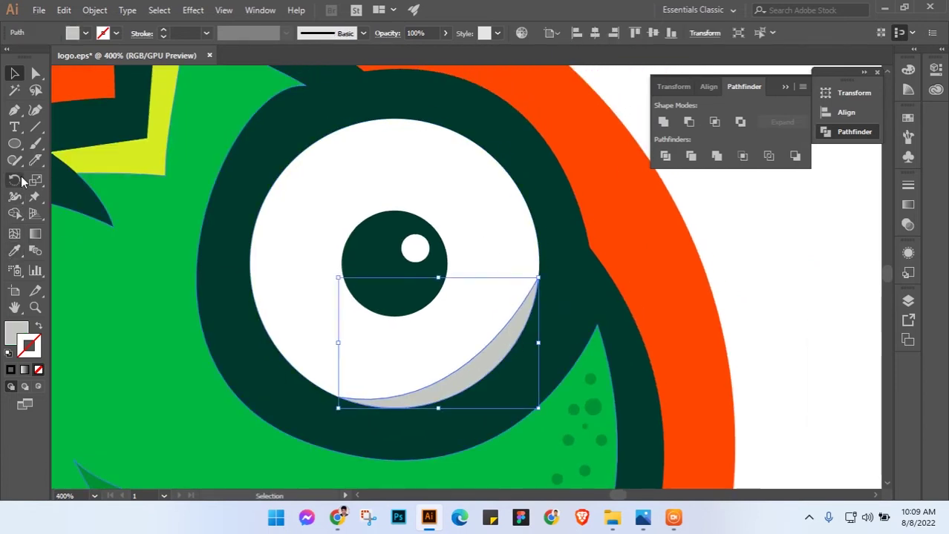
Draw small light grey ellipse dots across the upper eye white
left_click(16, 143)
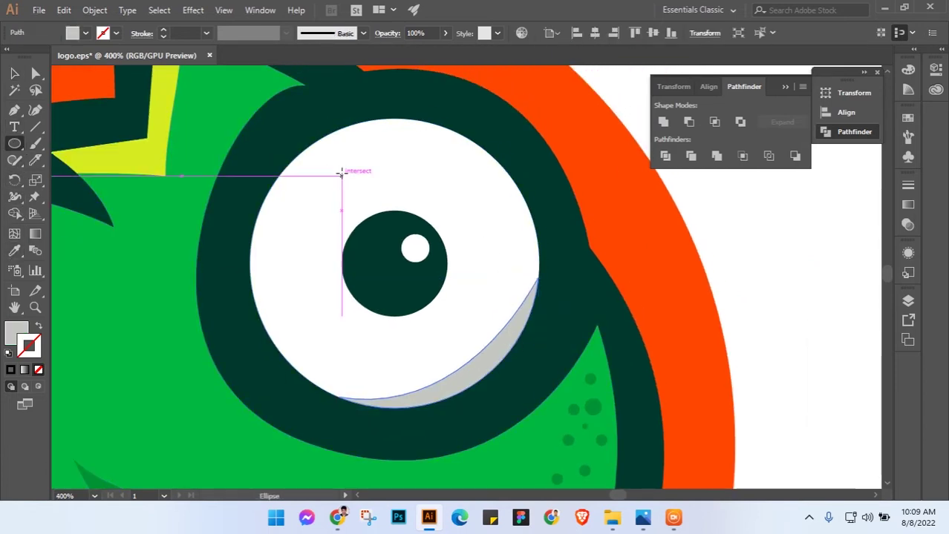
mouse_move(367, 145)
left_mouse_down()
mouse_move(447, 176)
mouse_move(424, 185)
mouse_move(462, 205)
mouse_move(485, 204)
mouse_move(479, 227)
mouse_move(496, 224)
mouse_move(496, 201)
left_mouse_up()
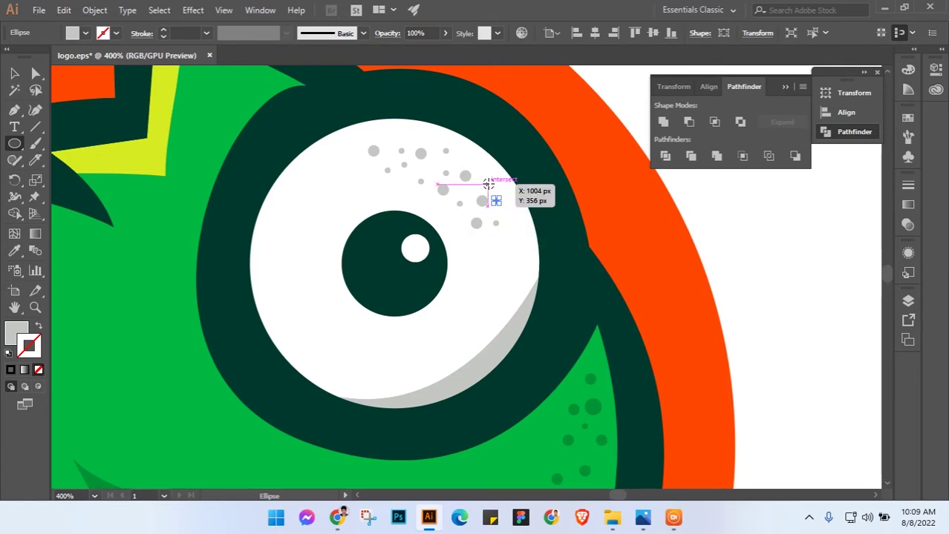
left_click_drag(476, 161, 478, 163)
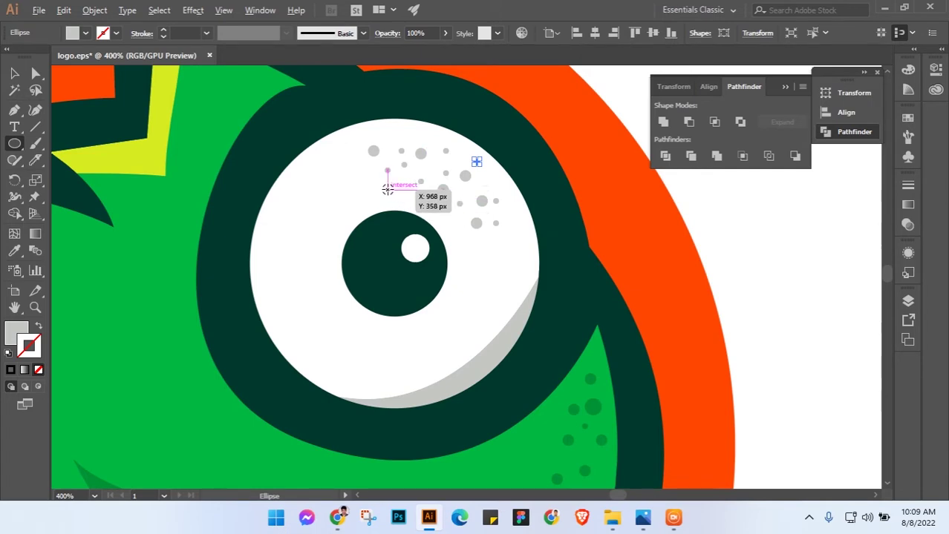
left_click_drag(386, 189, 365, 181)
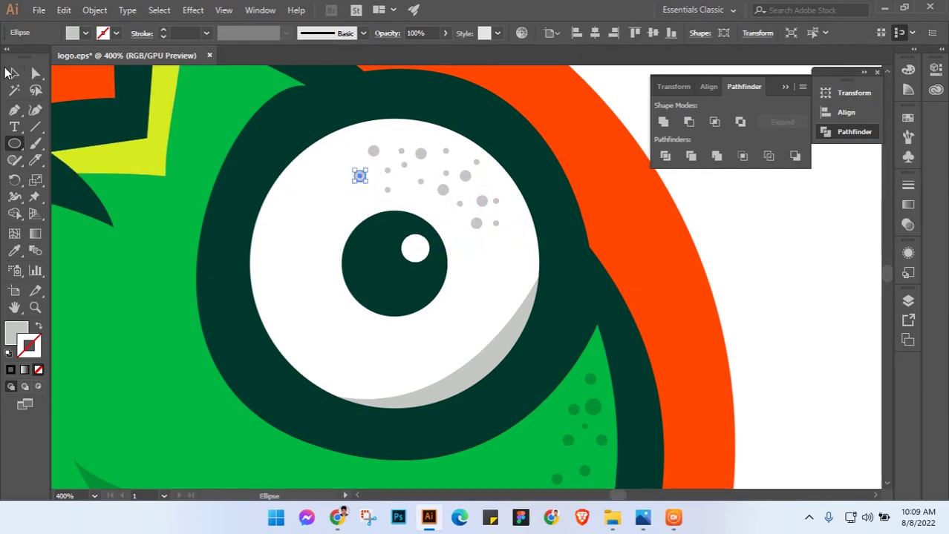
left_click(12, 72)
left_click(756, 236)
scroll(756, 236, "down", 3, "alt")
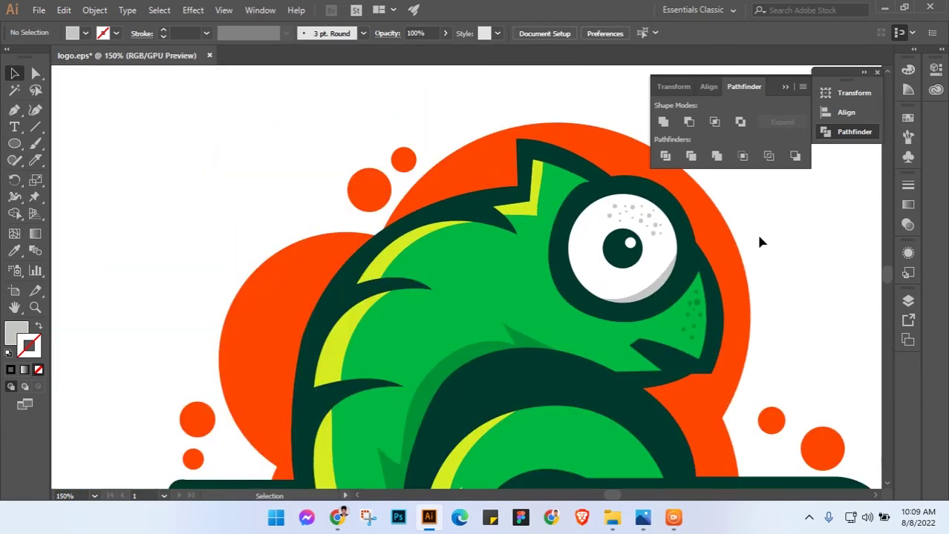
Zoom in and scatter small dark green ellipse dots along the top of the head
left_click_drag(759, 241, 690, 212)
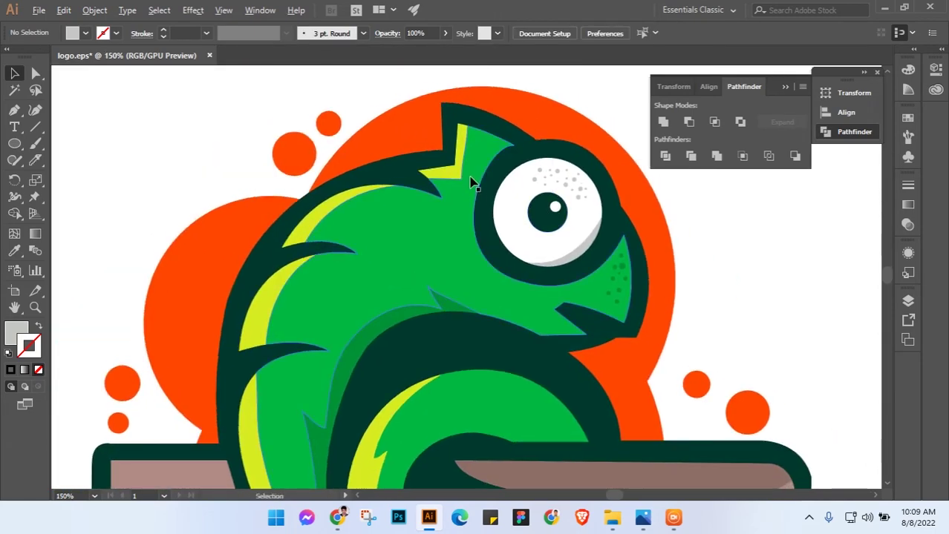
scroll(470, 182, "up", 2, "alt")
scroll(475, 159, "up", 1)
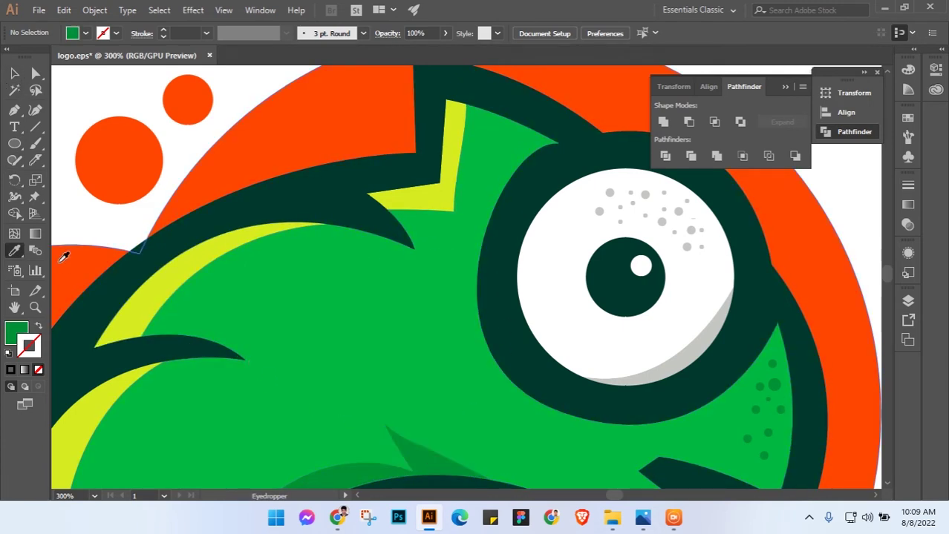
left_click(20, 146)
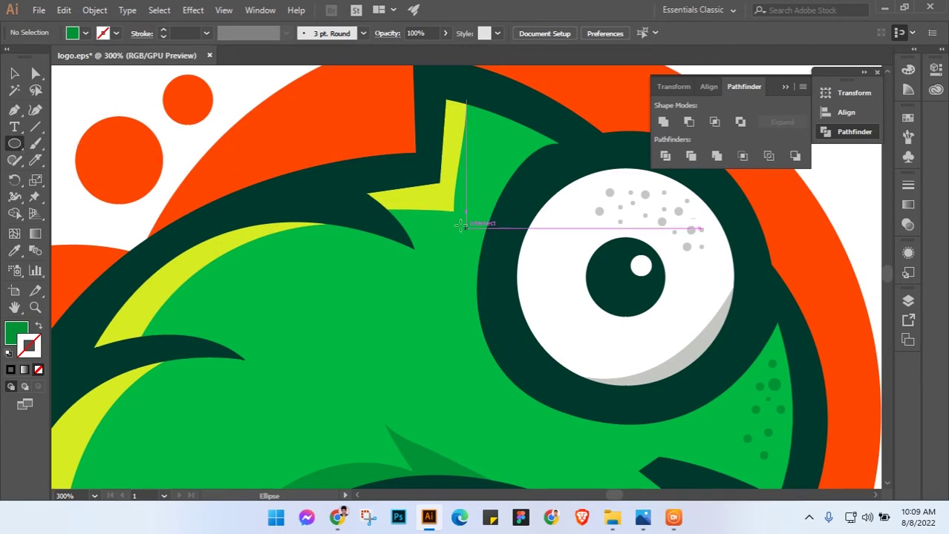
mouse_move(479, 132)
left_mouse_down()
mouse_move(496, 157)
mouse_move(426, 227)
mouse_move(454, 233)
mouse_move(472, 205)
left_mouse_up()
mouse_move(451, 270)
left_mouse_down()
mouse_move(501, 205)
mouse_move(379, 184)
mouse_move(314, 201)
mouse_move(387, 213)
mouse_move(363, 205)
left_mouse_up()
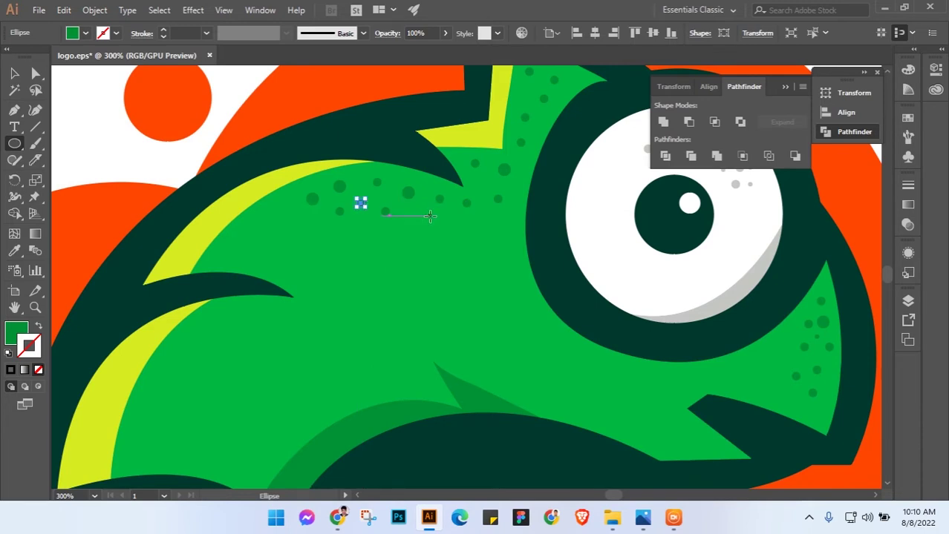
left_click_drag(426, 213, 460, 224)
mouse_move(363, 226)
left_mouse_down()
mouse_move(275, 216)
mouse_move(260, 238)
mouse_move(304, 245)
left_mouse_up()
Add tiny dark green dots on the upper back, undoing a stray empty path
key("ctrl+minus")
key("ctrl+minus")
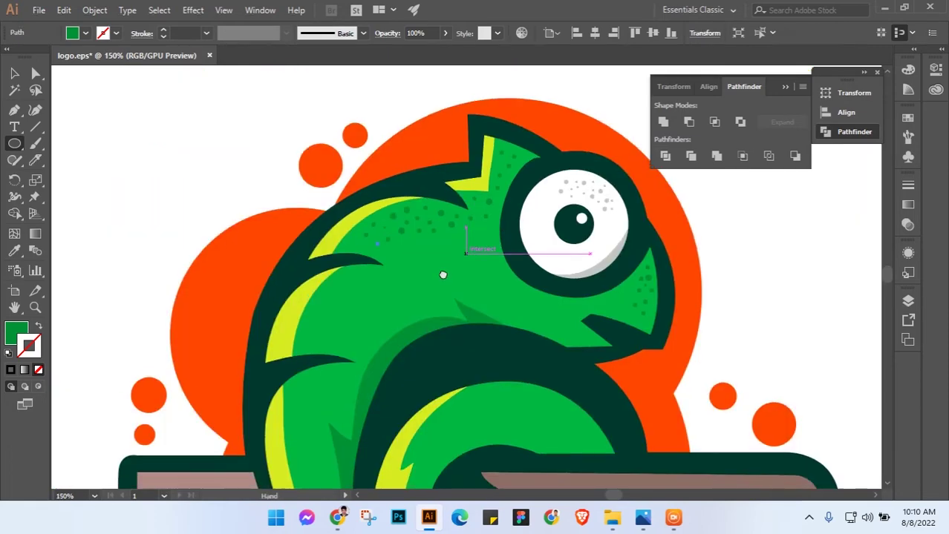
left_click_drag(442, 274, 460, 186)
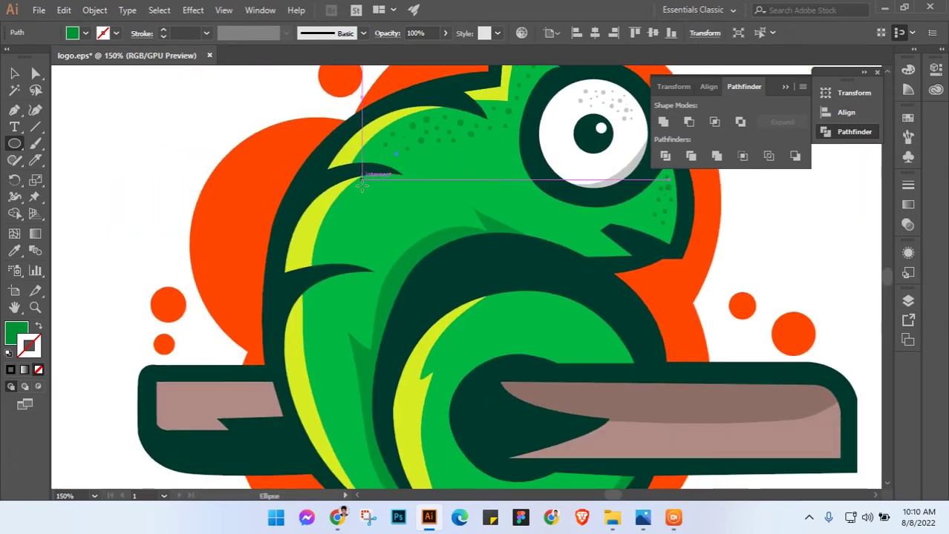
left_click_drag(361, 186, 366, 192)
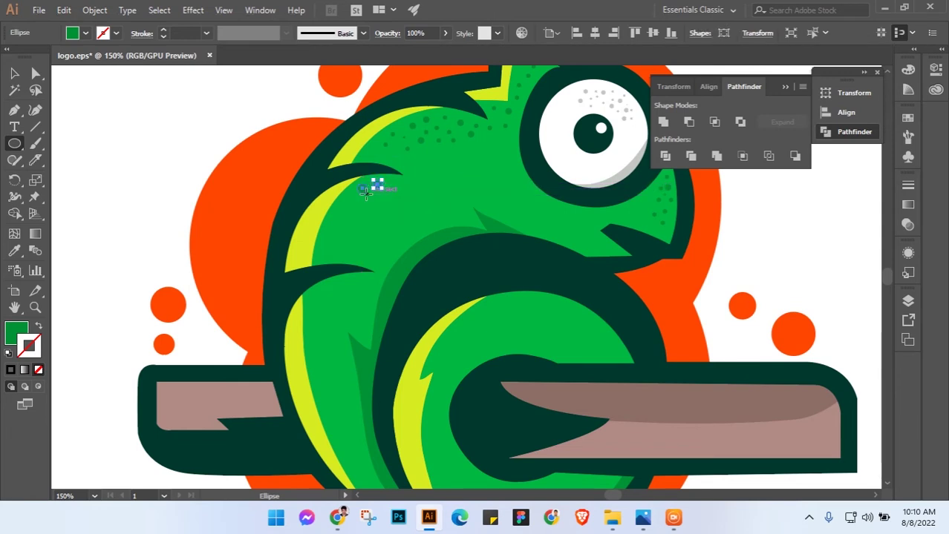
key("ctrl+equal")
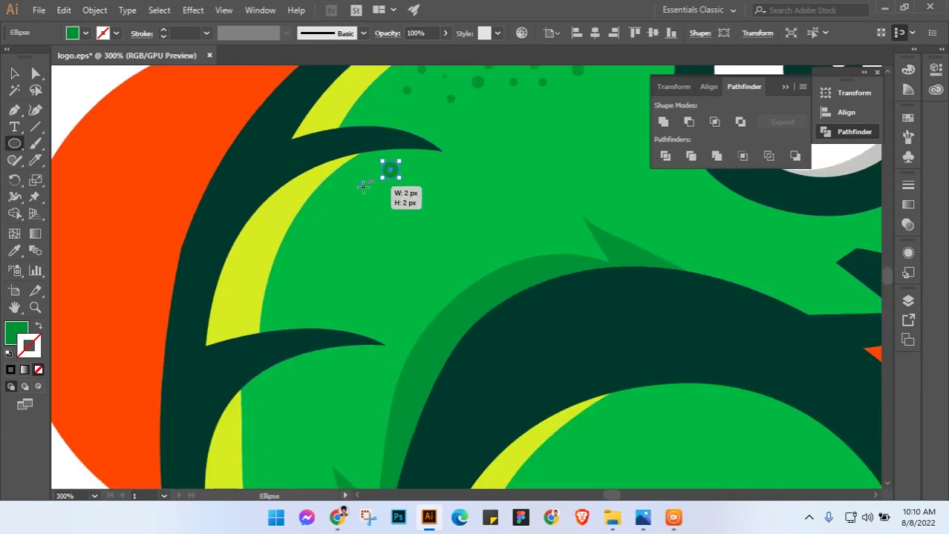
mouse_move(359, 182)
left_mouse_down()
mouse_move(312, 244)
mouse_move(334, 244)
mouse_move(366, 213)
mouse_move(426, 180)
mouse_move(431, 202)
mouse_move(412, 221)
left_mouse_up()
mouse_move(363, 245)
left_mouse_down()
mouse_move(369, 250)
mouse_move(313, 266)
mouse_move(285, 292)
mouse_move(305, 309)
mouse_move(329, 289)
left_mouse_up()
key("ctrl+z")
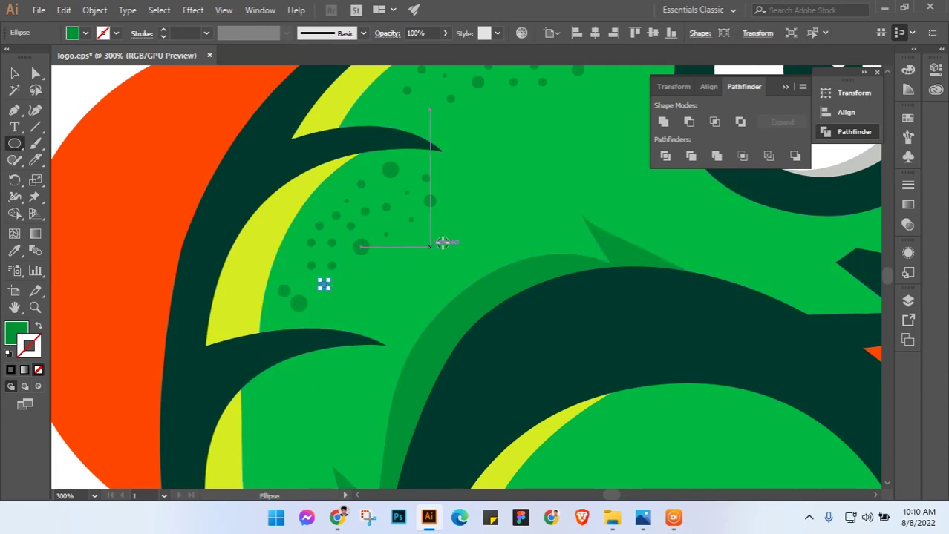
scroll(442, 243, "down", 3)
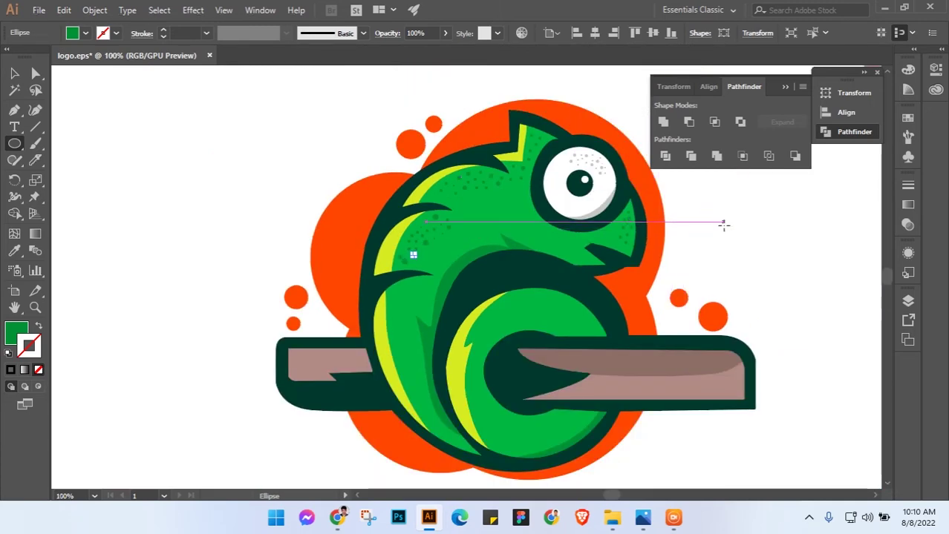
left_click(14, 73)
left_click(186, 119)
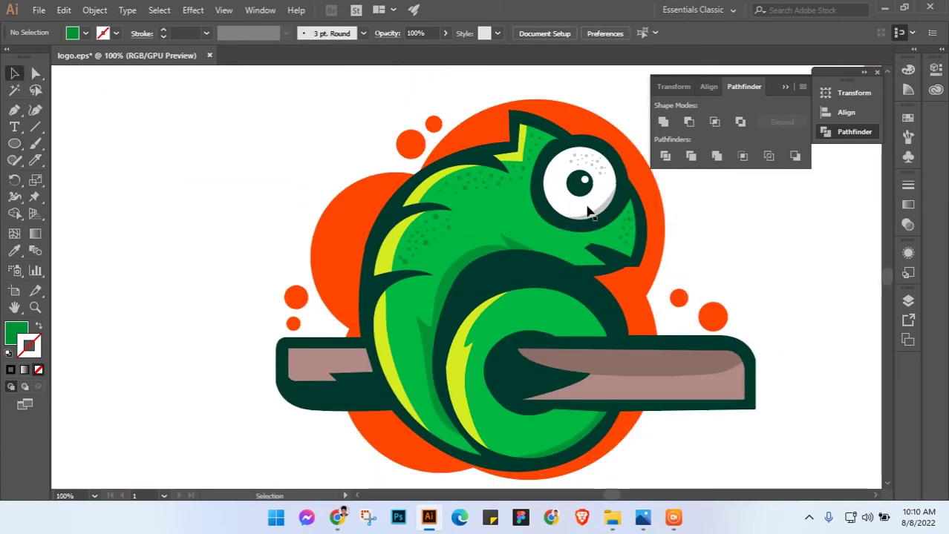
scroll(586, 212, "right", 5)
scroll(608, 238, "down", 2)
mouse_move(659, 248)
left_mouse_down()
mouse_move(599, 257)
mouse_move(580, 244)
left_mouse_up()
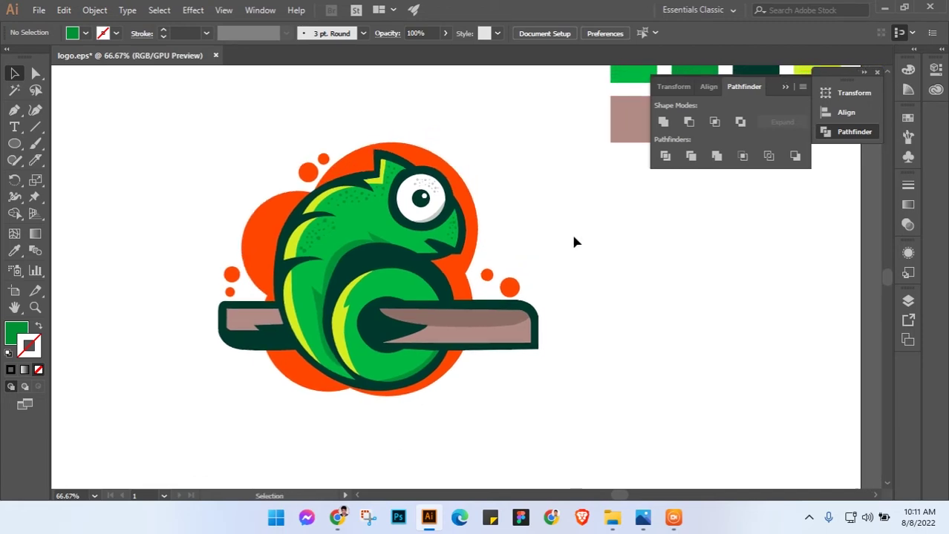
Marquee-select the six small orange dots around the chameleon
left_click(461, 188)
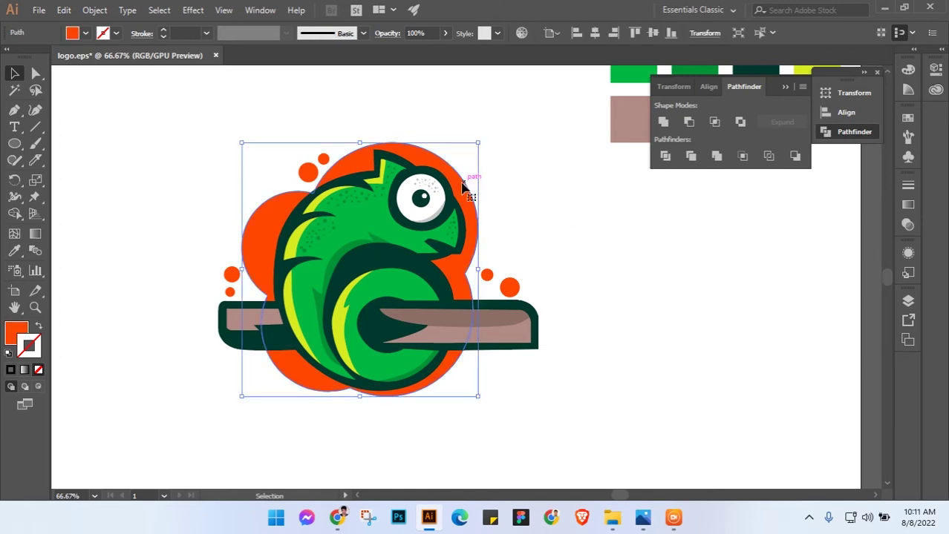
left_click(534, 315, "shift")
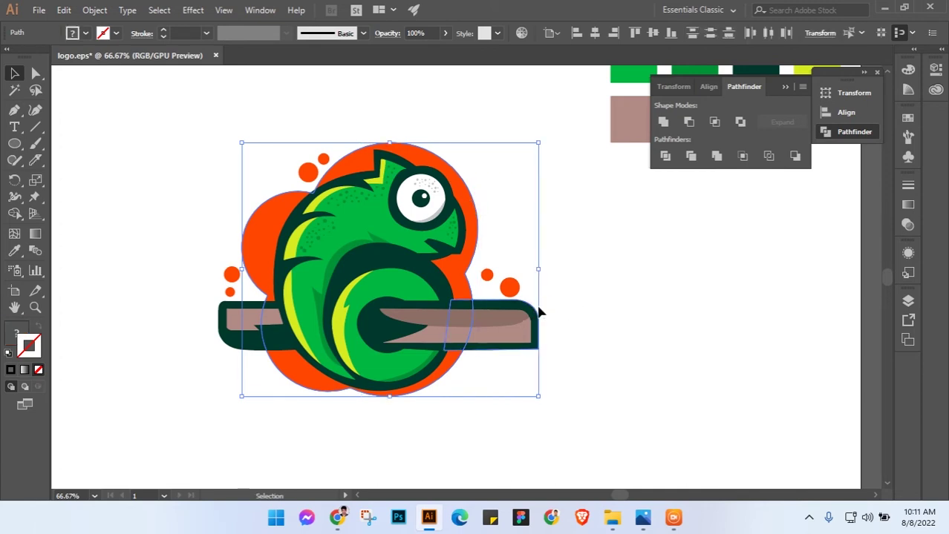
left_click(582, 317)
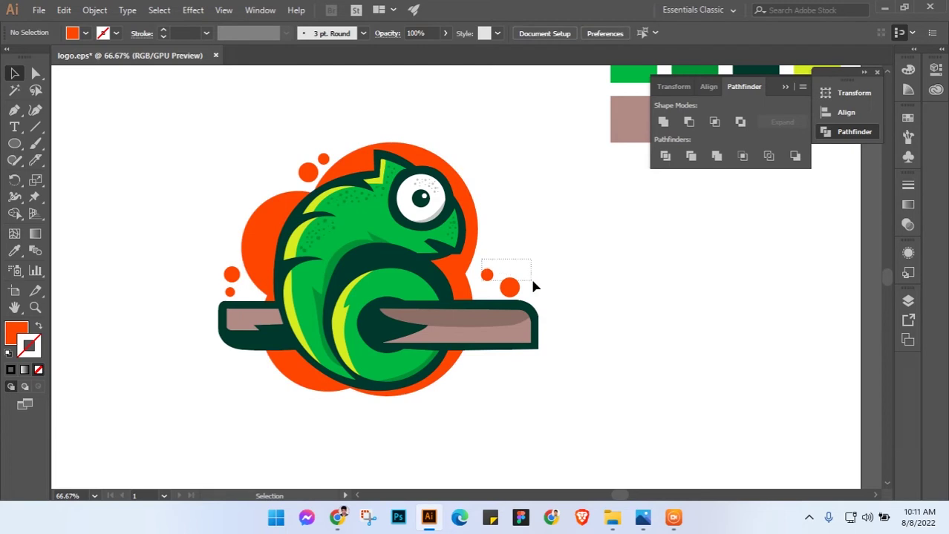
left_click_drag(533, 283, 531, 284)
left_click_drag(325, 172, 325, 173)
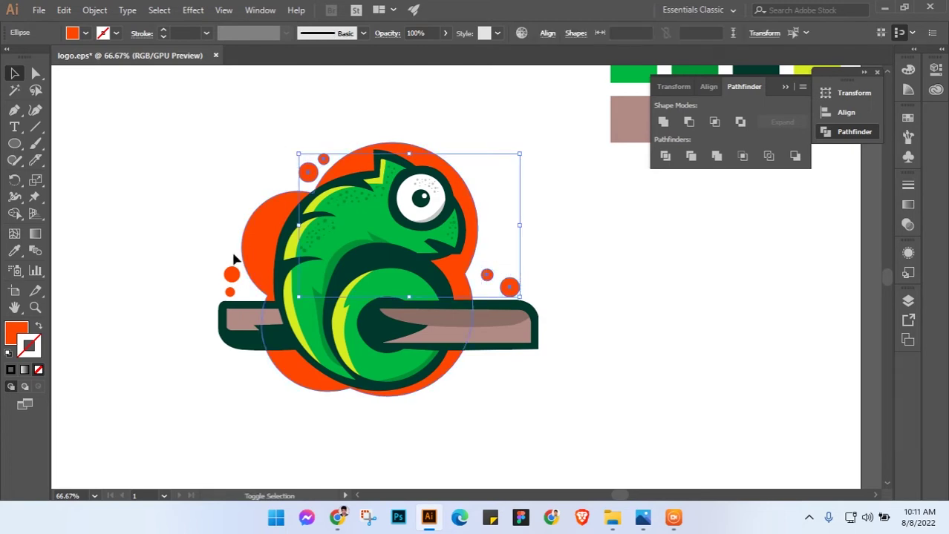
left_click_drag(234, 296, 234, 296)
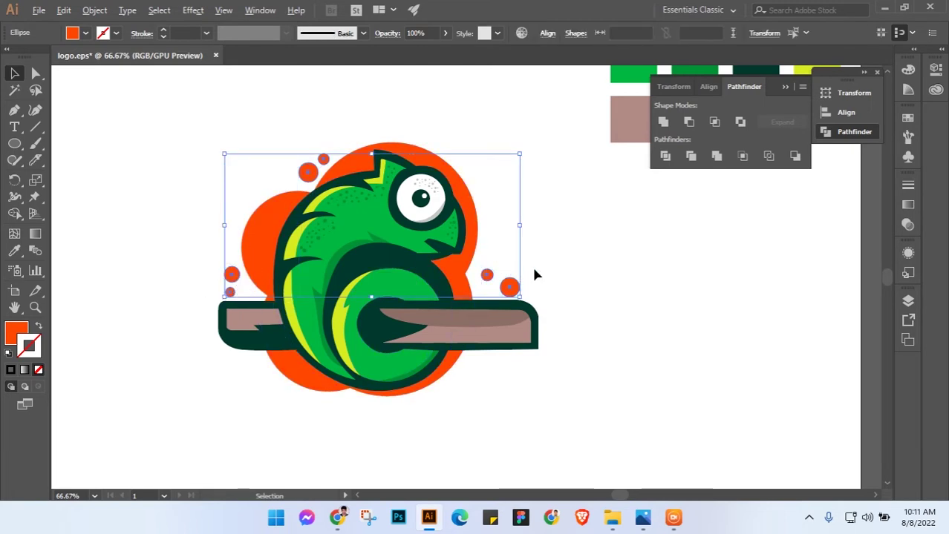
Drag the orange dots off to the artboard's top-left, then select the orange background shape
scroll(533, 276, "down", 1)
mouse_move(309, 279)
left_mouse_down()
mouse_move(164, 176)
mouse_move(67, 172)
left_mouse_up()
left_click(509, 255)
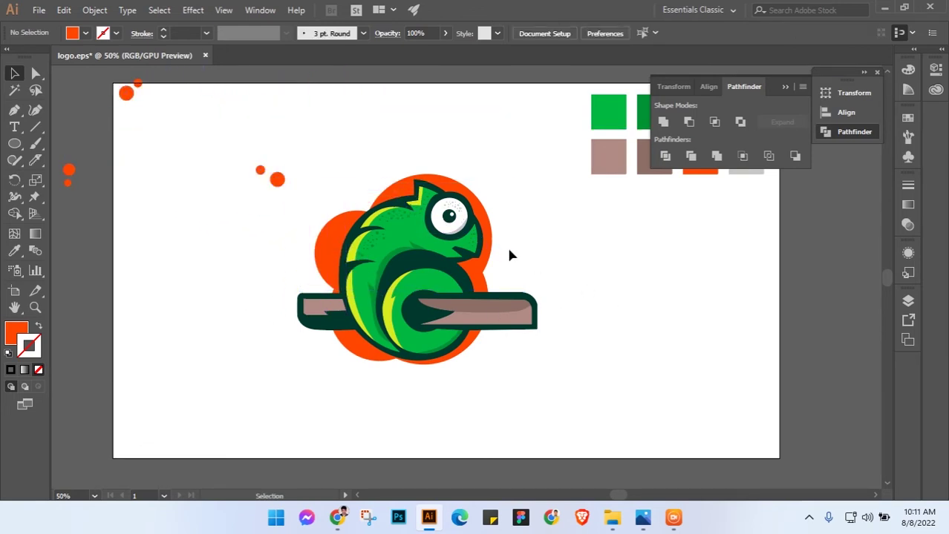
scroll(510, 256, "up", 1)
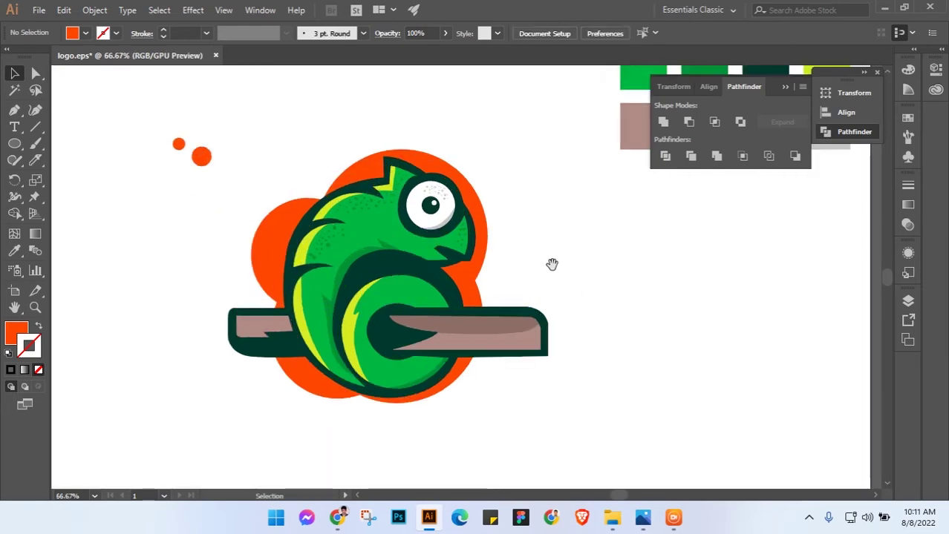
left_click(484, 212)
left_click(94, 11)
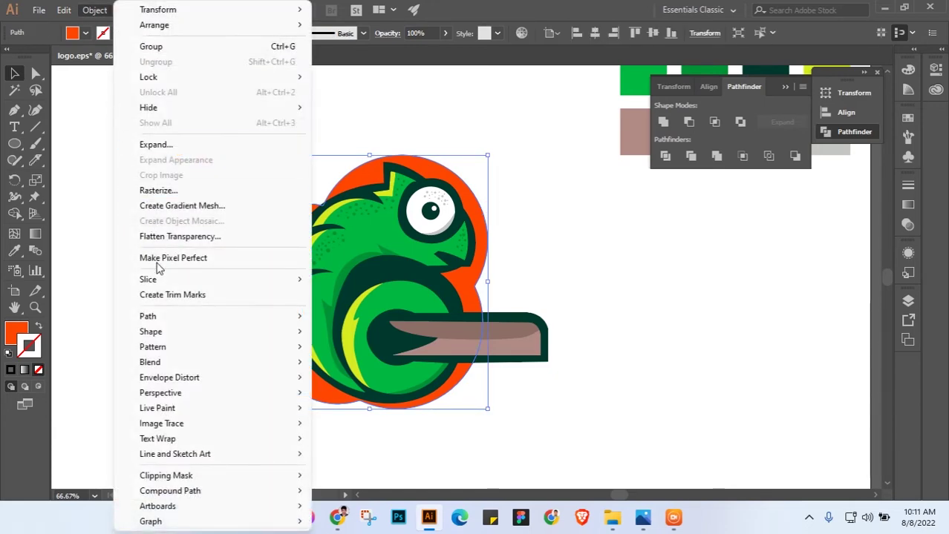
mouse_move(211, 316)
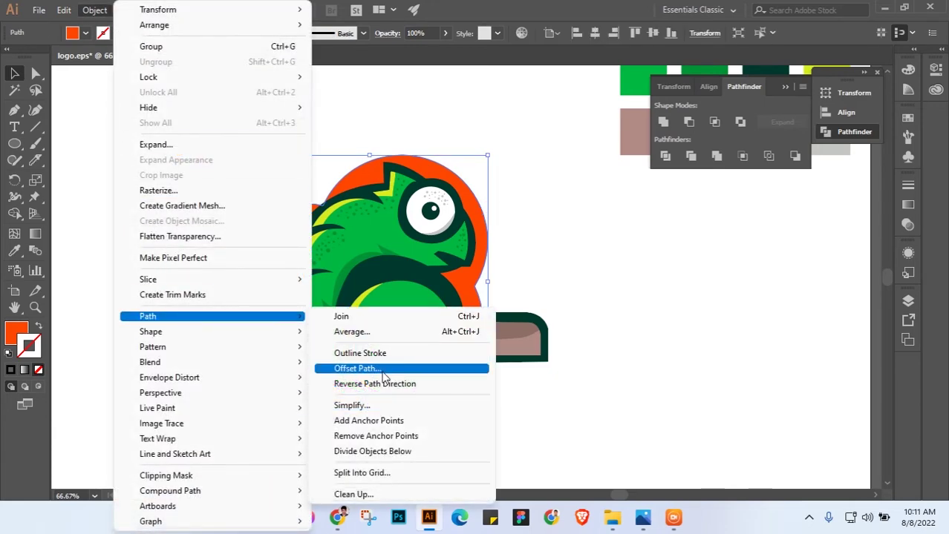
Offset the orange background path outward by 12 px, checking with Preview
left_click(460, 368)
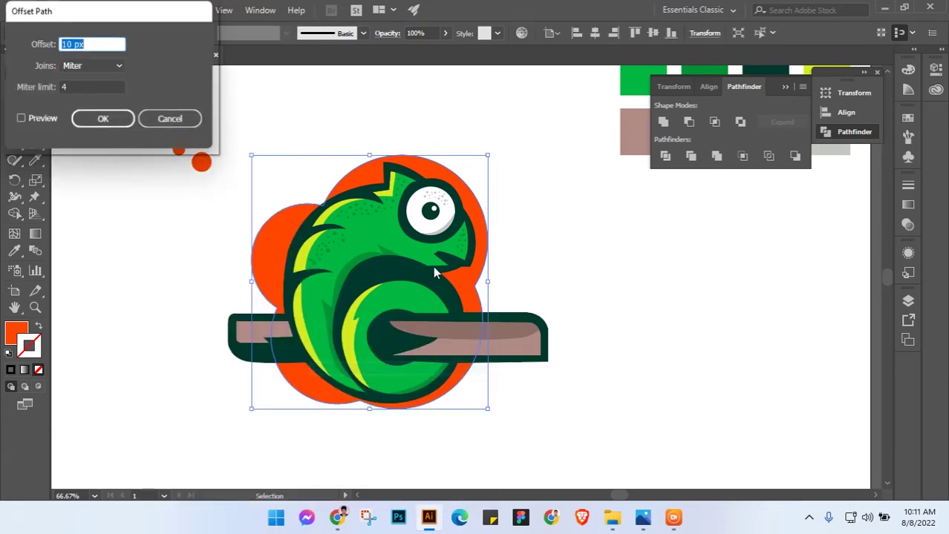
left_click(37, 117)
left_click(66, 44)
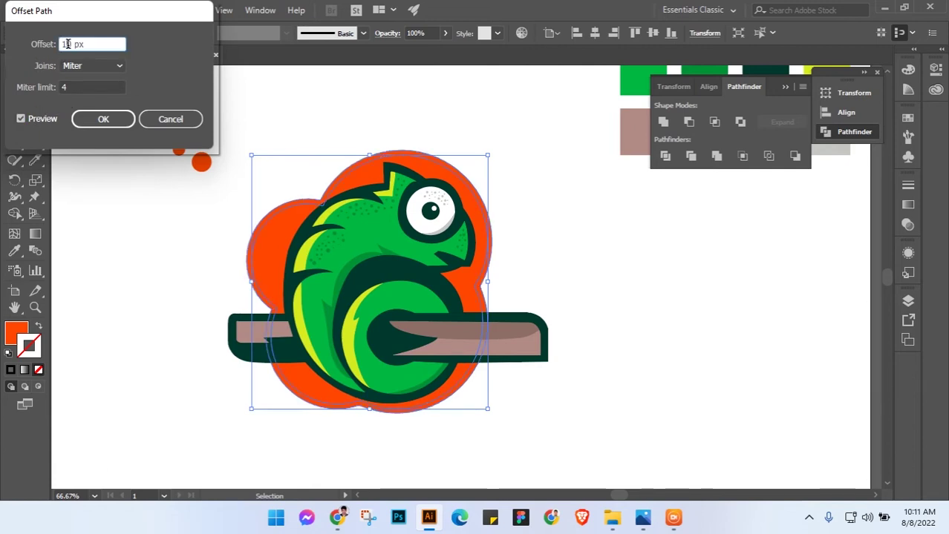
double_click(66, 44)
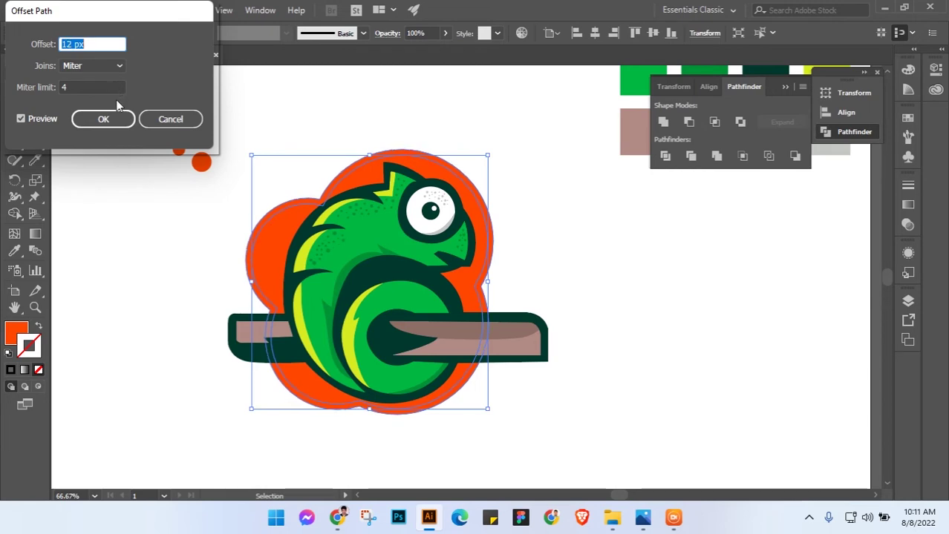
left_click(103, 119)
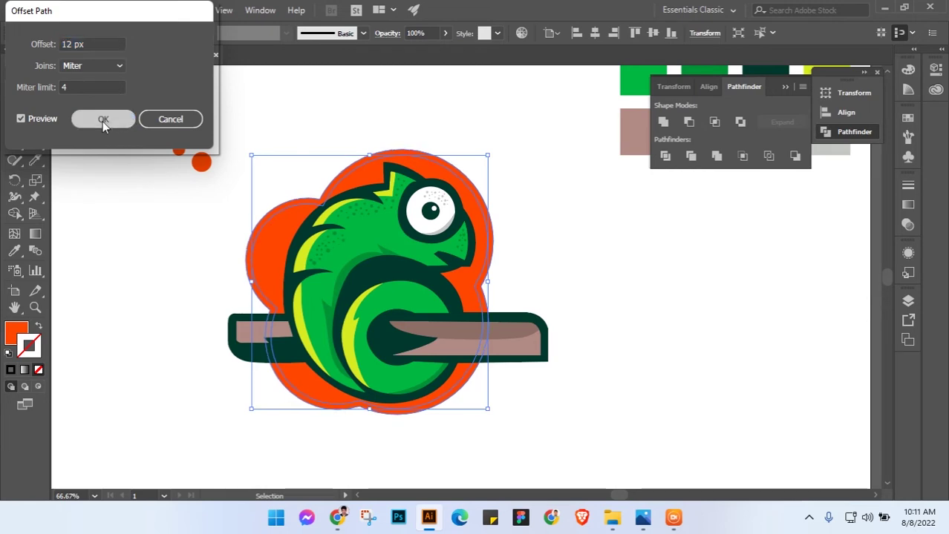
Fill the offset copy white with the Eyedropper, then select both branch pieces
left_click(14, 251)
left_click(155, 210)
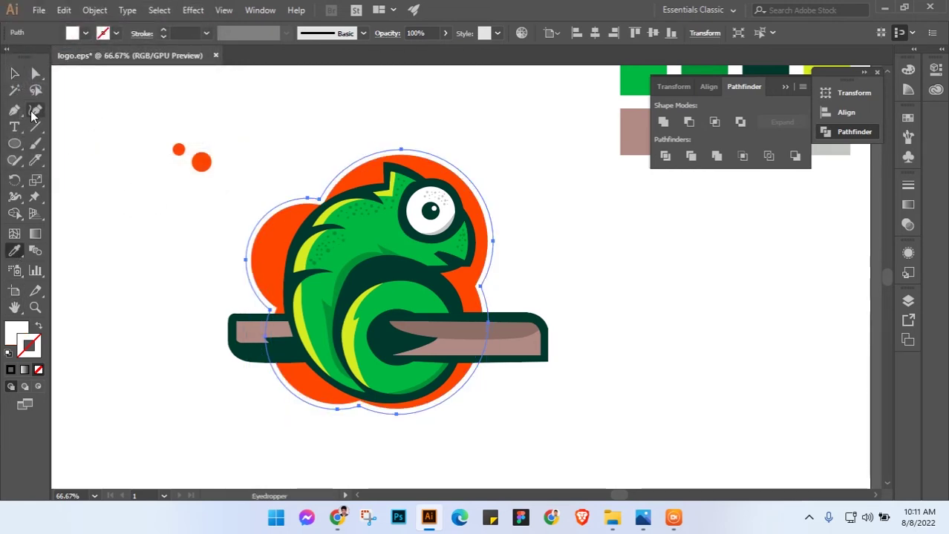
left_click(14, 73)
left_click(104, 225)
mouse_move(568, 235)
left_mouse_down()
mouse_move(567, 211)
mouse_move(524, 188)
left_mouse_up()
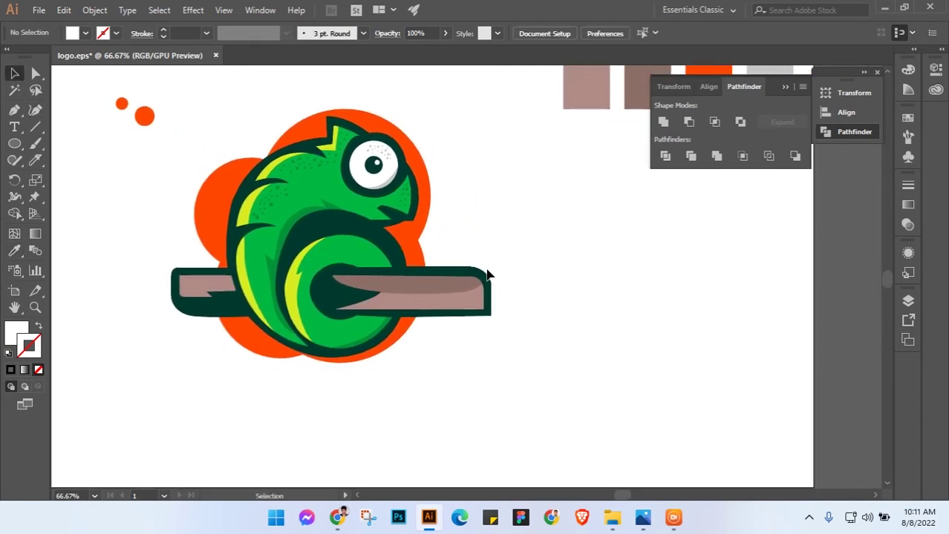
left_click(487, 274)
left_click(190, 284, "shift")
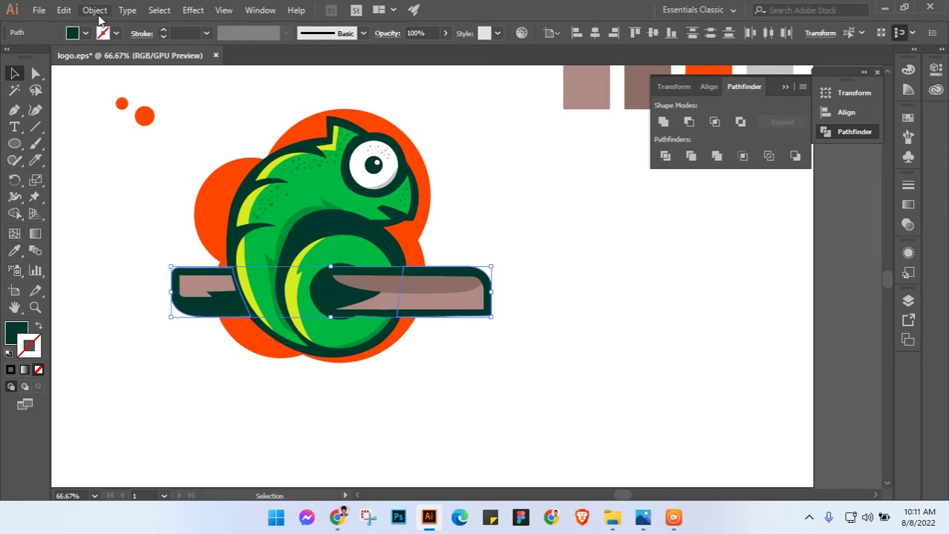
Create a 12 px offset path around the branch and fill it white
left_click(95, 10)
mouse_move(211, 316)
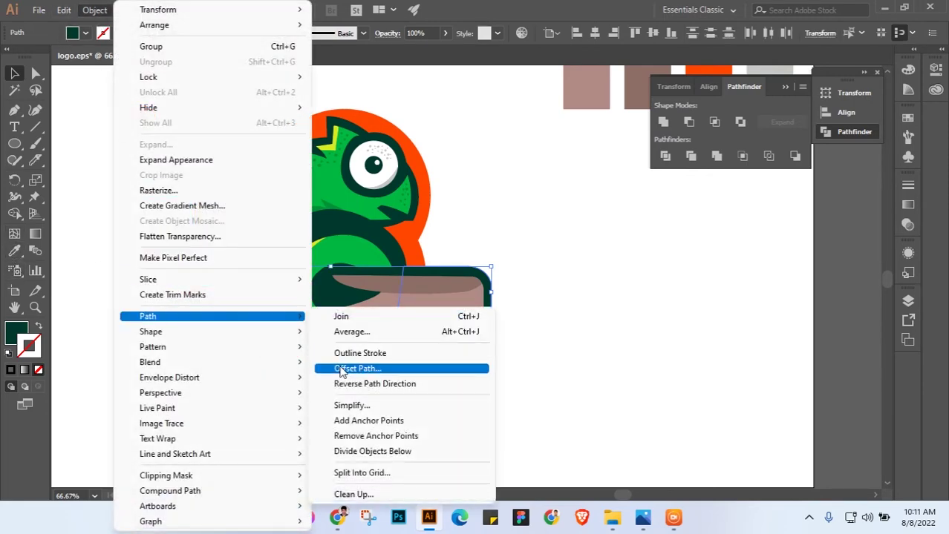
left_click(341, 369)
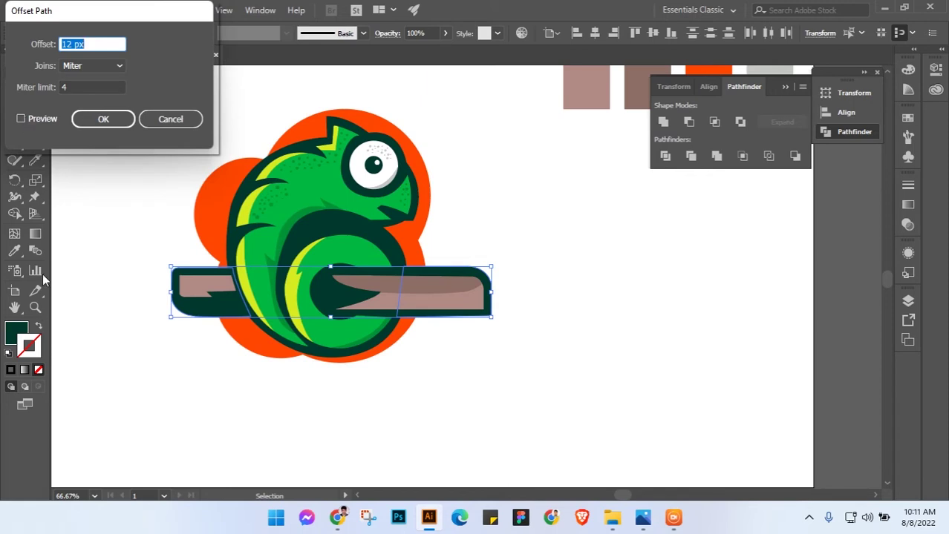
left_click(22, 119)
left_click(82, 121)
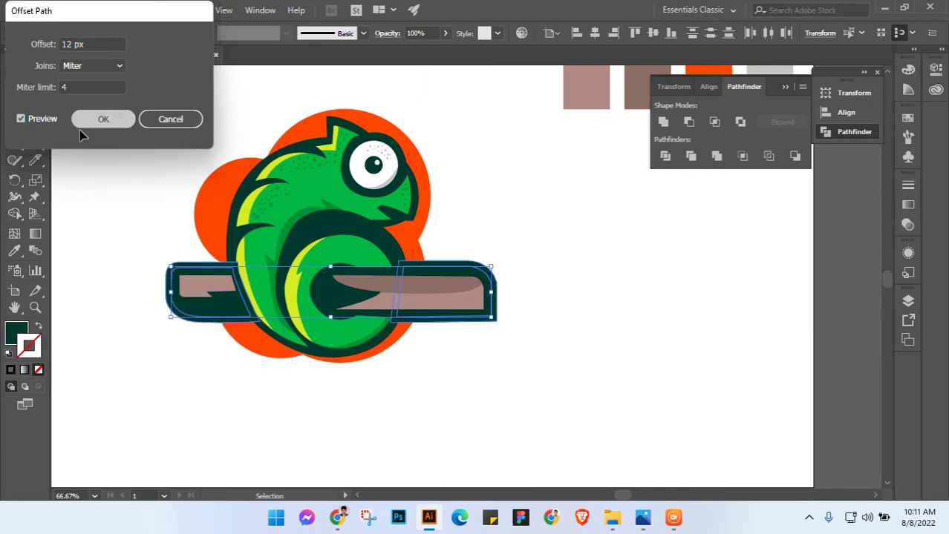
left_click(14, 251)
left_click(110, 270)
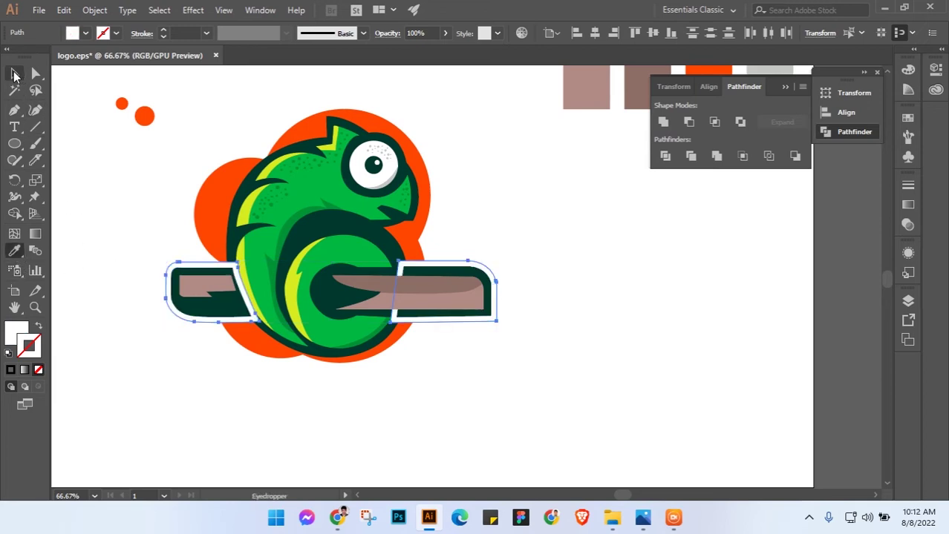
left_click(14, 75)
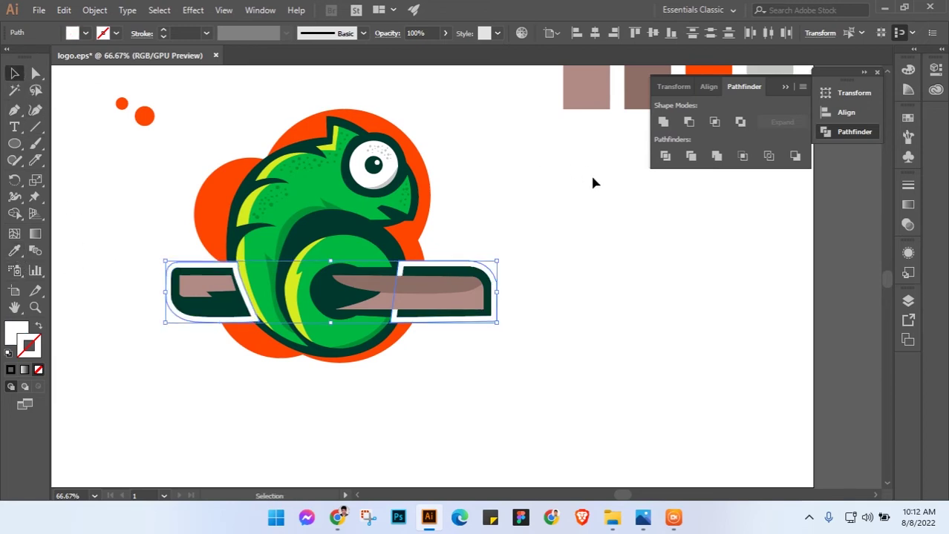
left_click(543, 250)
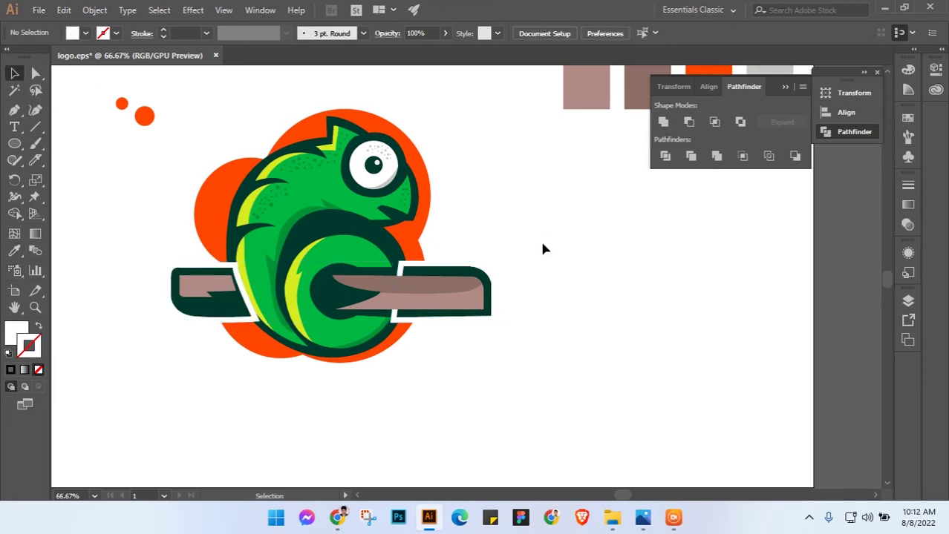
Merge the two white branch pieces into one with Ctrl+8, then select the chameleon artwork
left_click(490, 274)
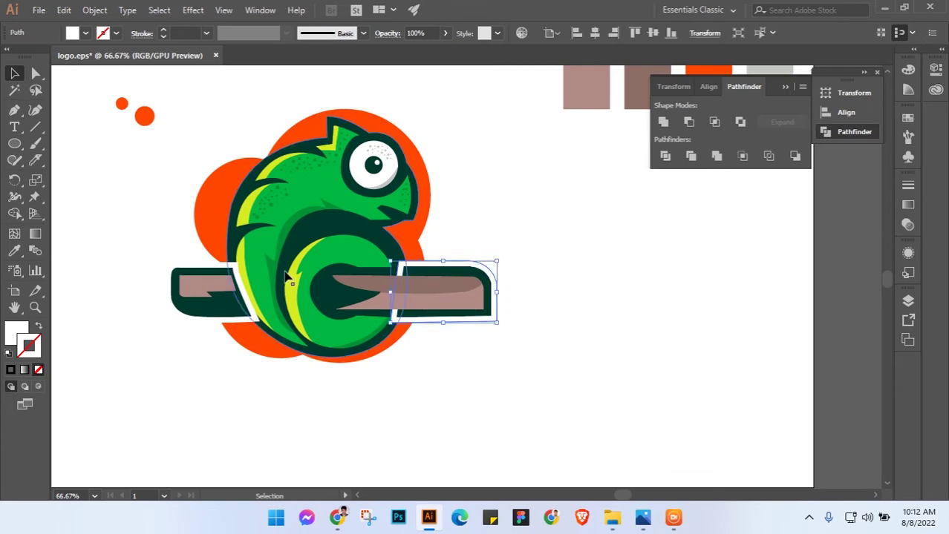
left_click(212, 271, "shift")
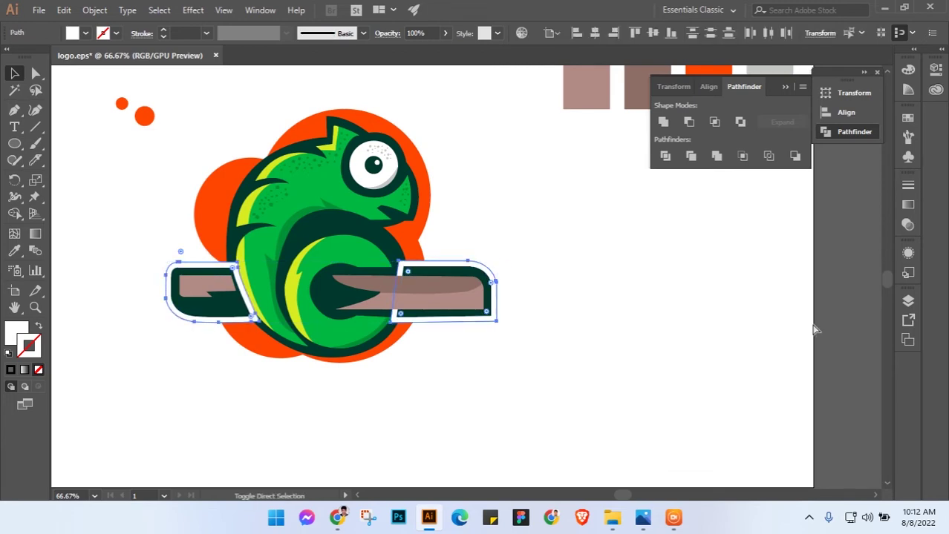
key("ctrl+8")
left_click(560, 366)
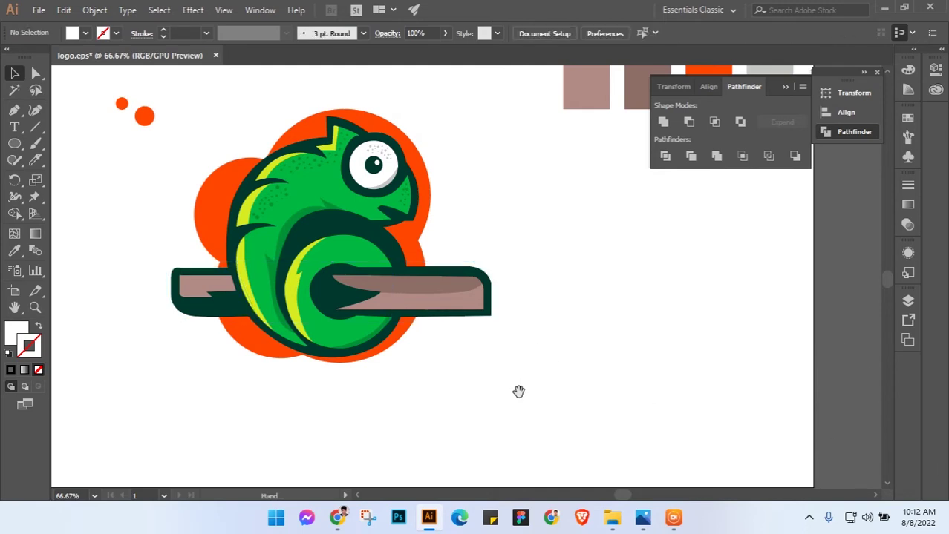
left_click_drag(519, 387, 494, 309)
scroll(526, 298, "down", 1)
left_click_drag(391, 219, 396, 241)
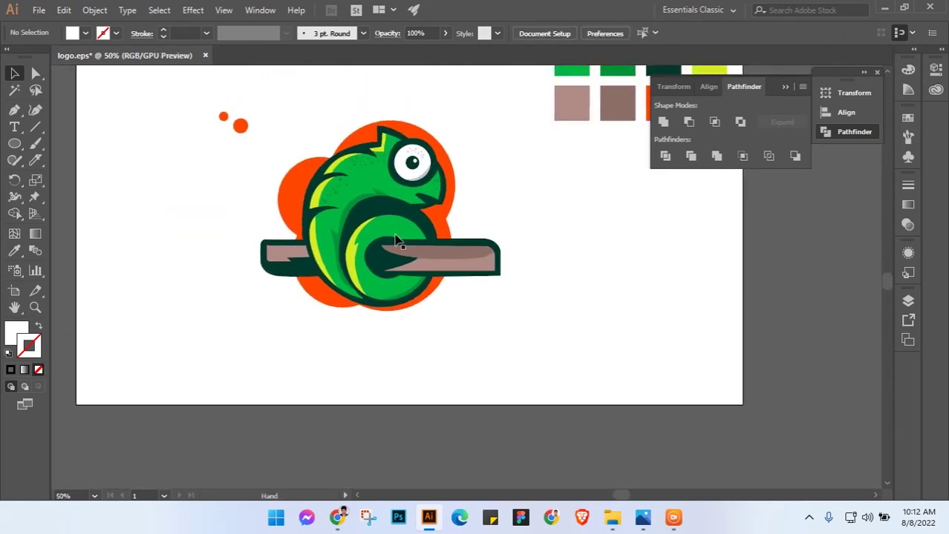
left_click(389, 248)
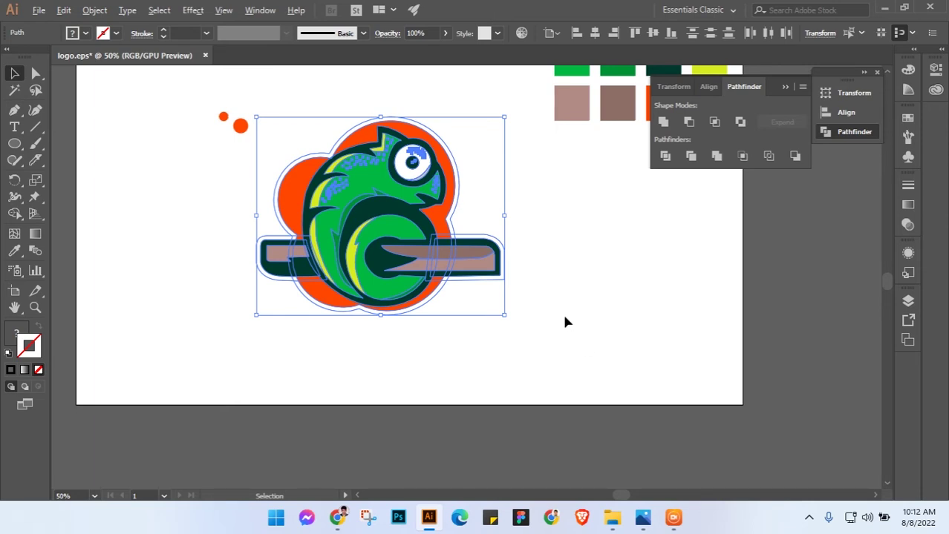
Find and delete the stray empty rectangle among the orange dots
left_click(579, 288)
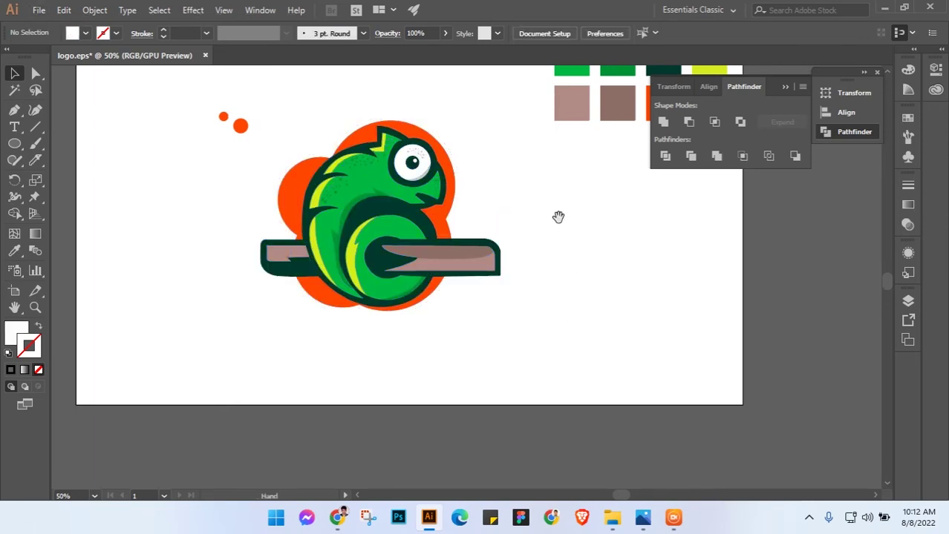
left_click_drag(557, 215, 568, 253)
left_click_drag(276, 186, 276, 186)
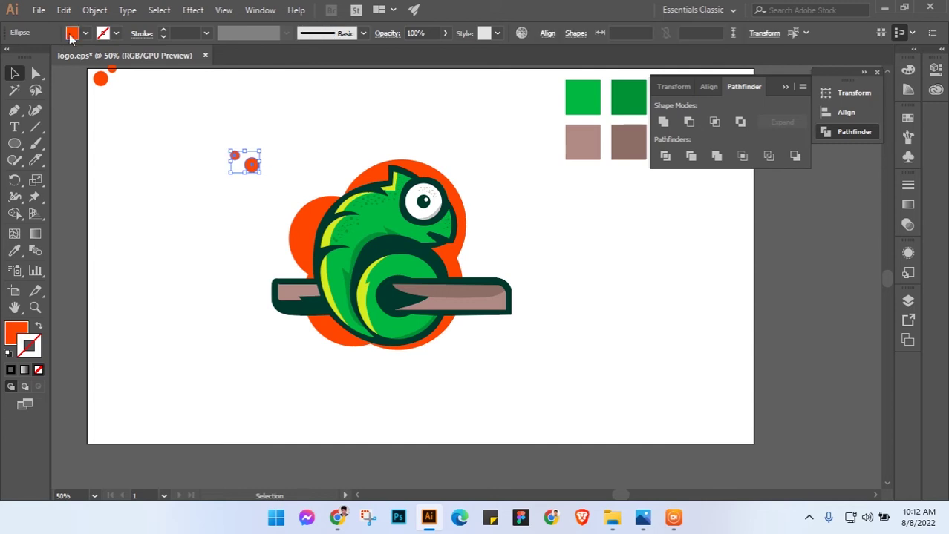
mouse_move(207, 83)
left_mouse_down()
mouse_move(223, 160)
mouse_move(254, 145)
left_mouse_up()
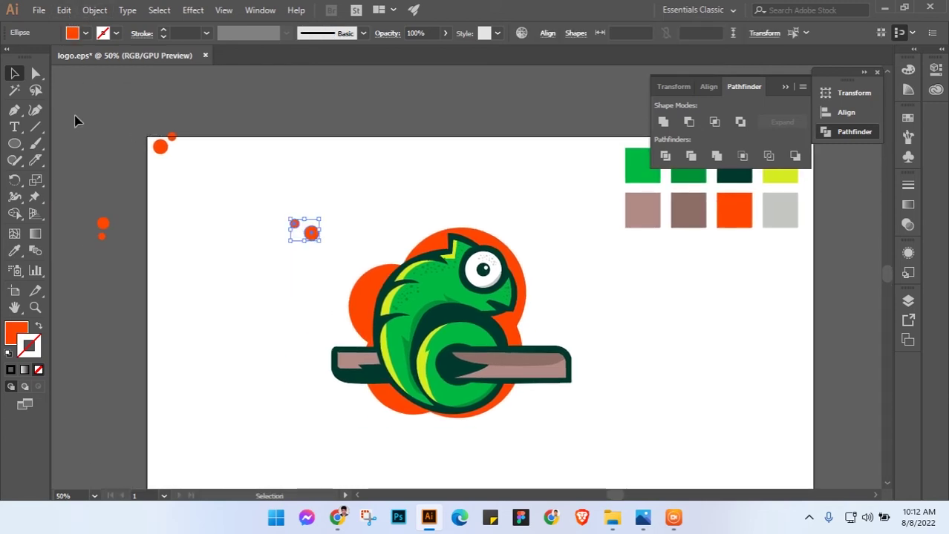
left_click_drag(59, 117, 299, 265)
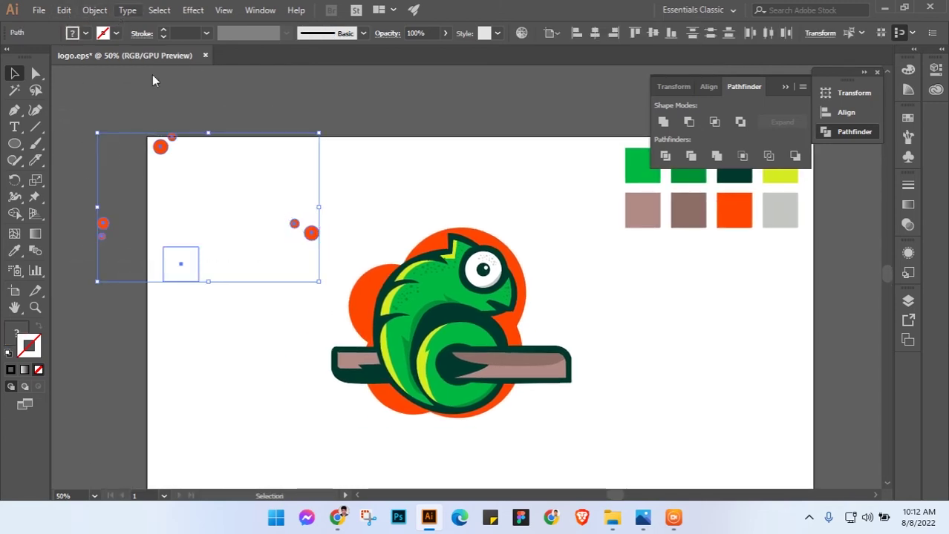
left_click(200, 215)
left_click_drag(169, 224, 208, 270)
key("Delete")
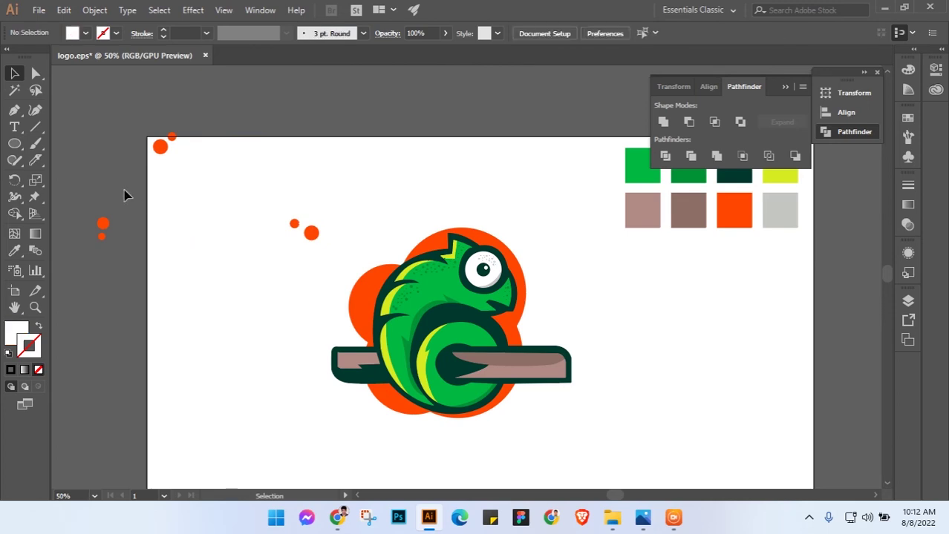
Give all the small orange dots a 12 px offset path filled white
left_click_drag(64, 92, 321, 276)
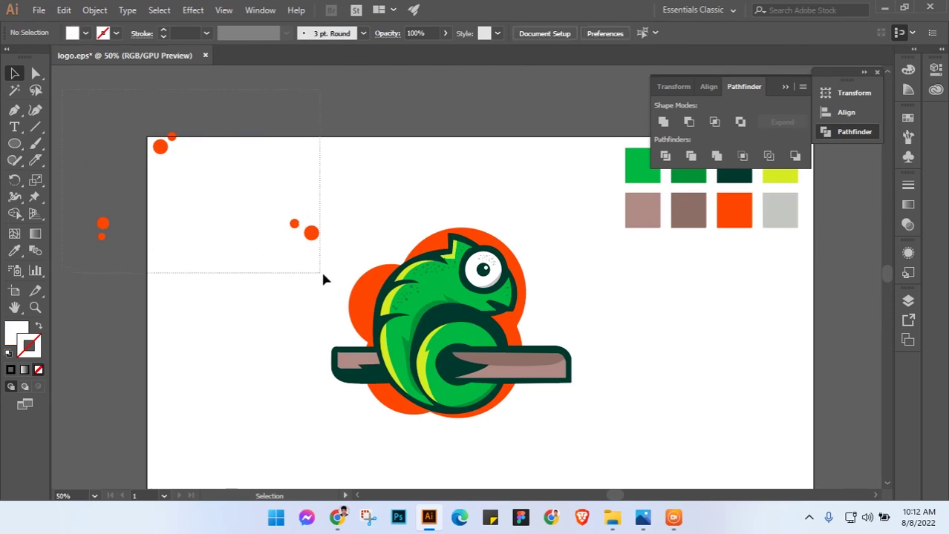
left_click(97, 10)
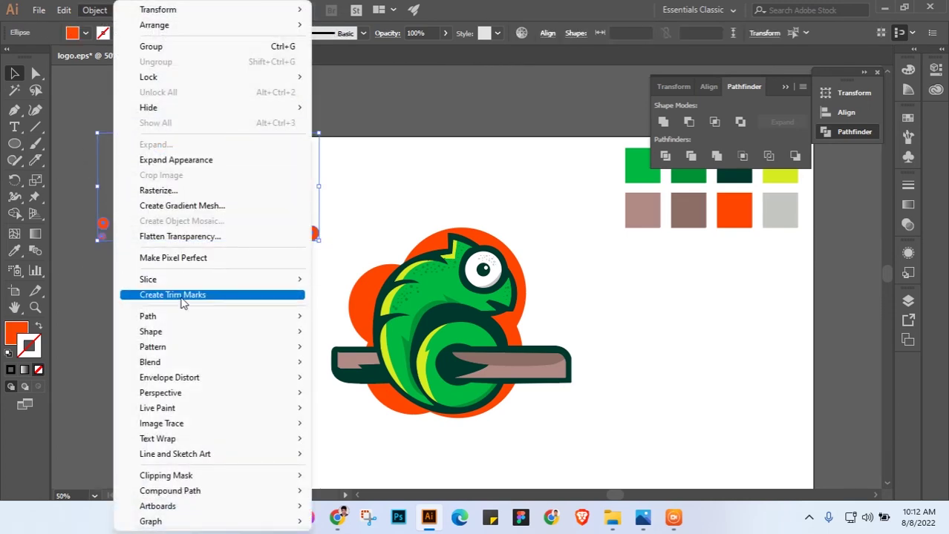
left_click(370, 366)
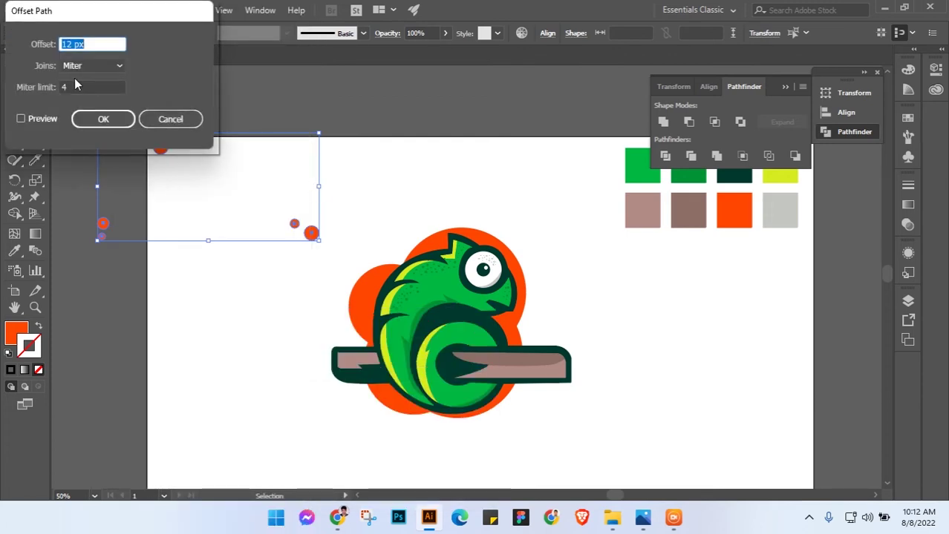
left_click(22, 118)
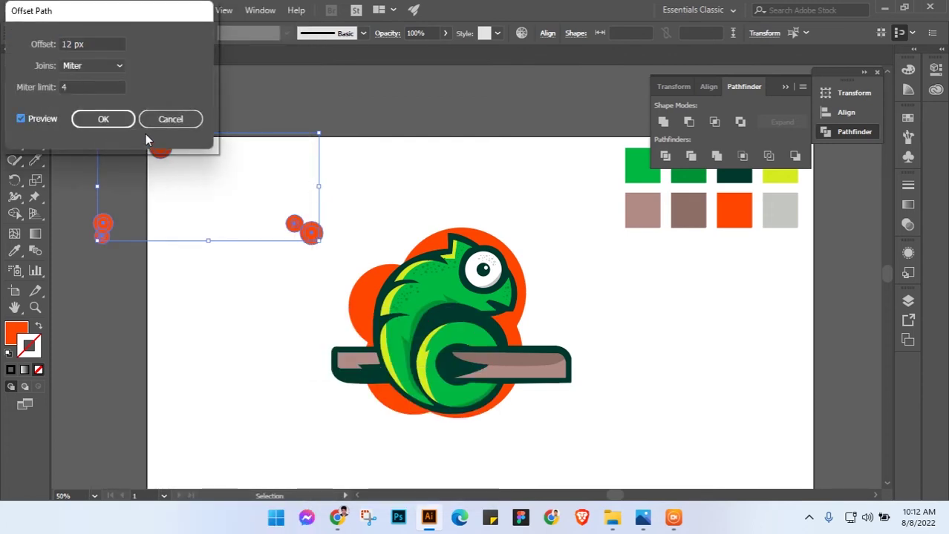
left_click(108, 123)
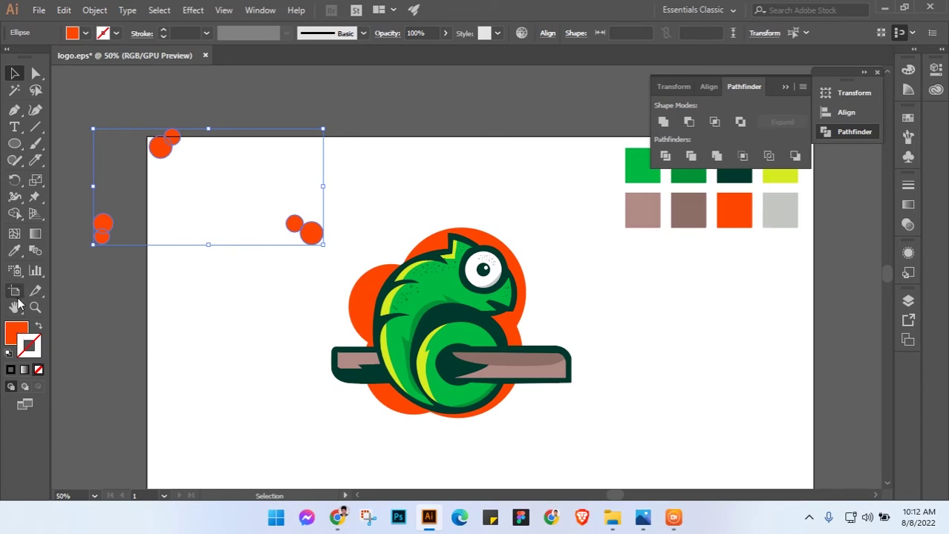
left_click(14, 251)
left_click(260, 298)
key("v")
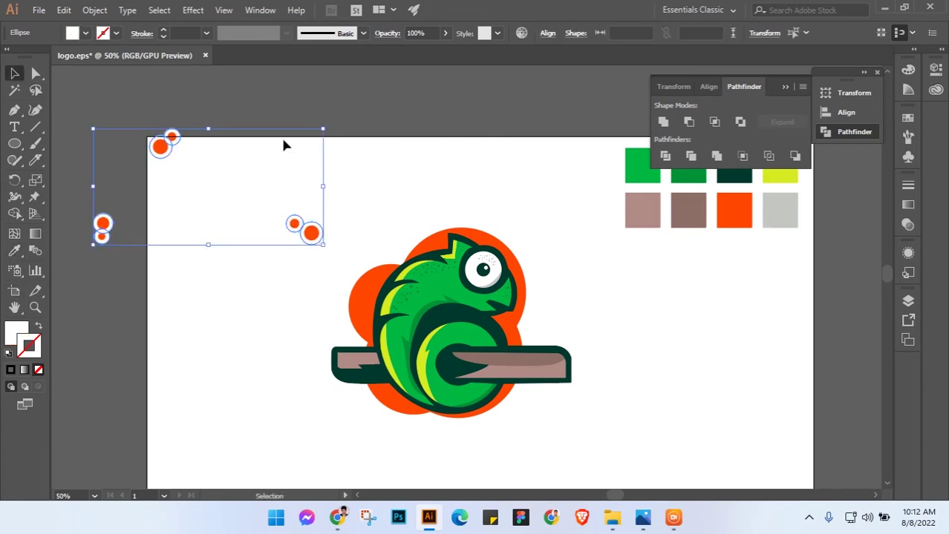
left_click(284, 146)
left_click_drag(337, 168, 335, 125)
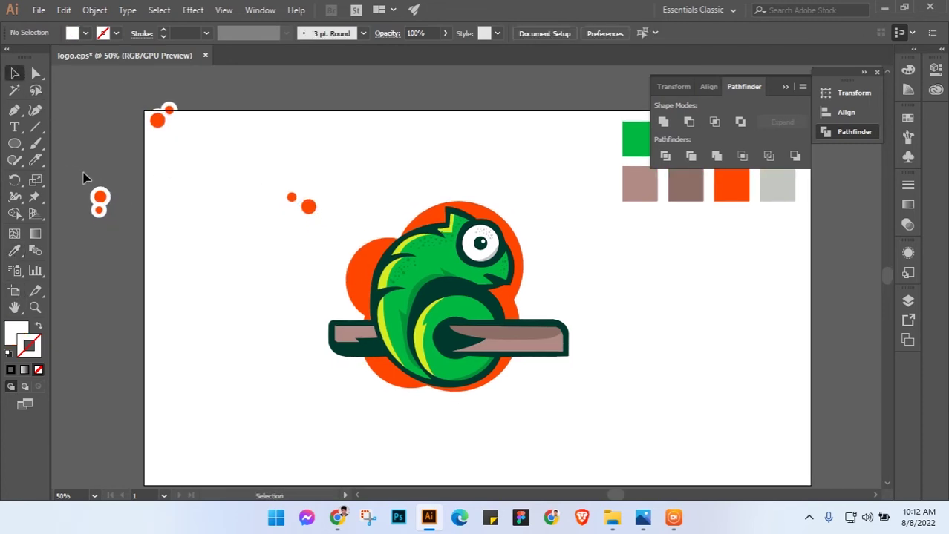
Place the left ringed dot pair just above the branch's left end
left_click(99, 200)
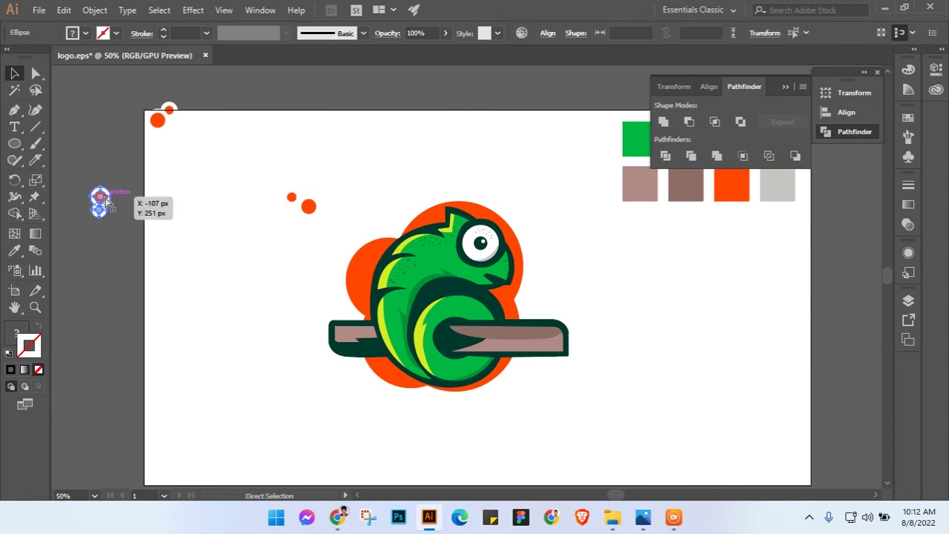
scroll(103, 201, "up", 1)
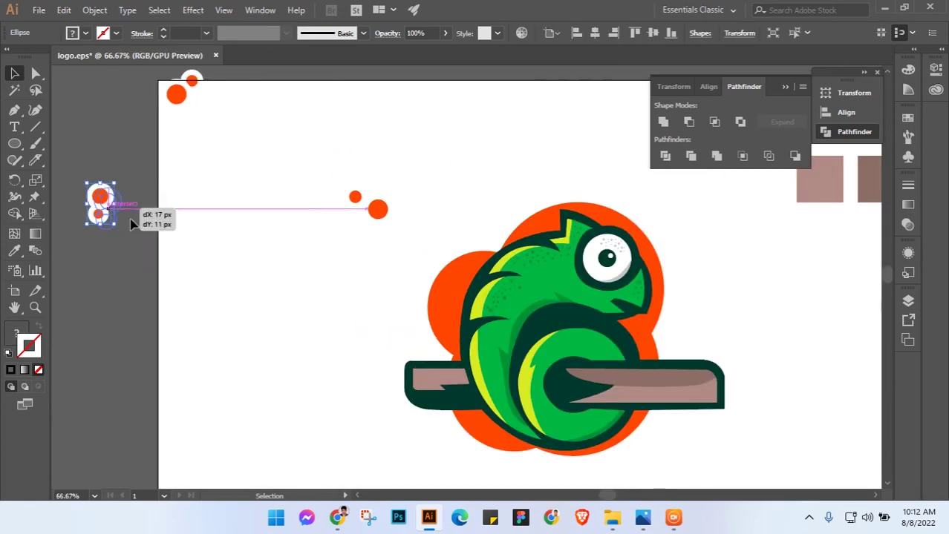
left_click_drag(103, 201, 403, 329)
scroll(430, 383, "up", 1)
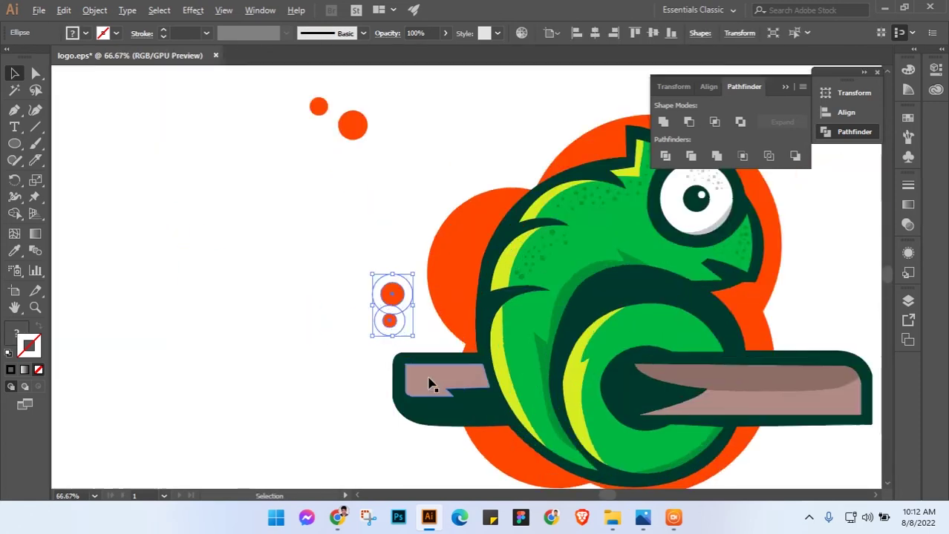
scroll(372, 253, "up", 2)
left_click_drag(373, 253, 422, 276)
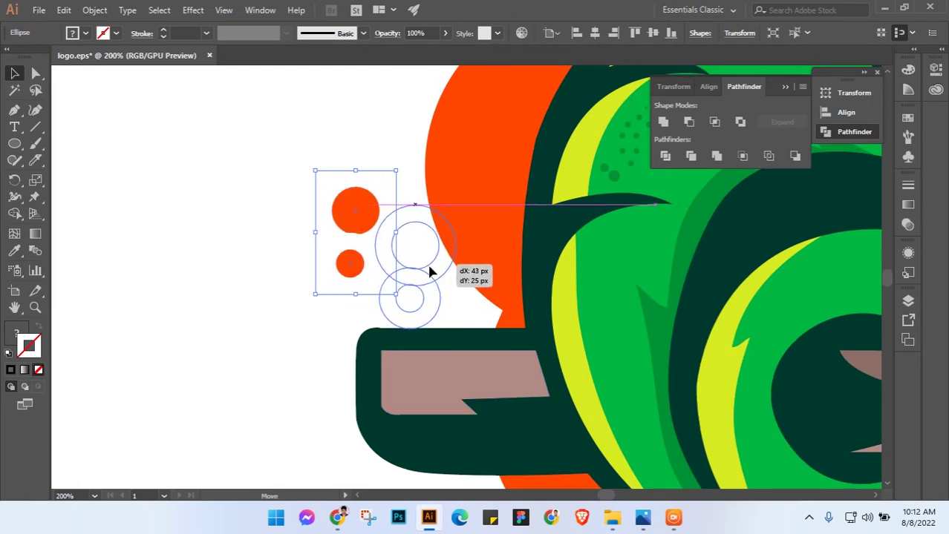
left_click_drag(422, 276, 417, 272)
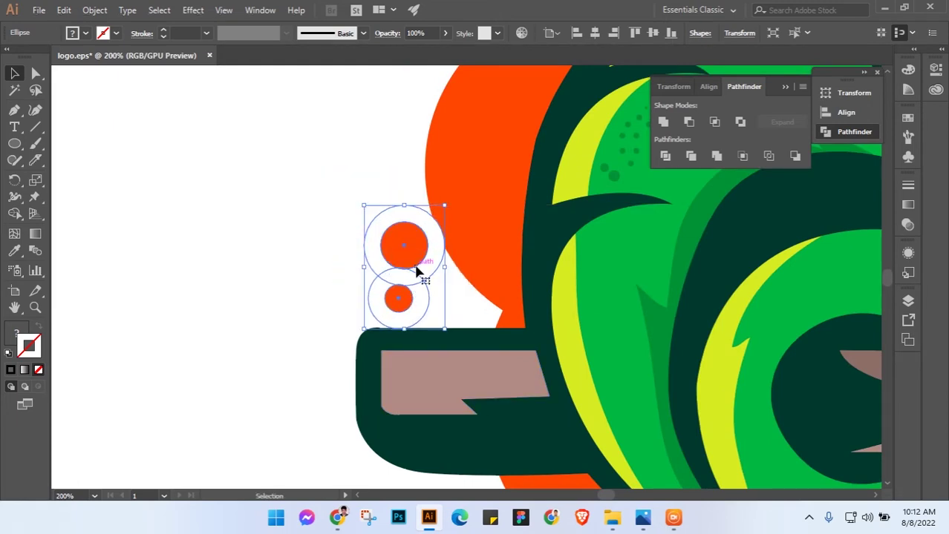
left_click(289, 228)
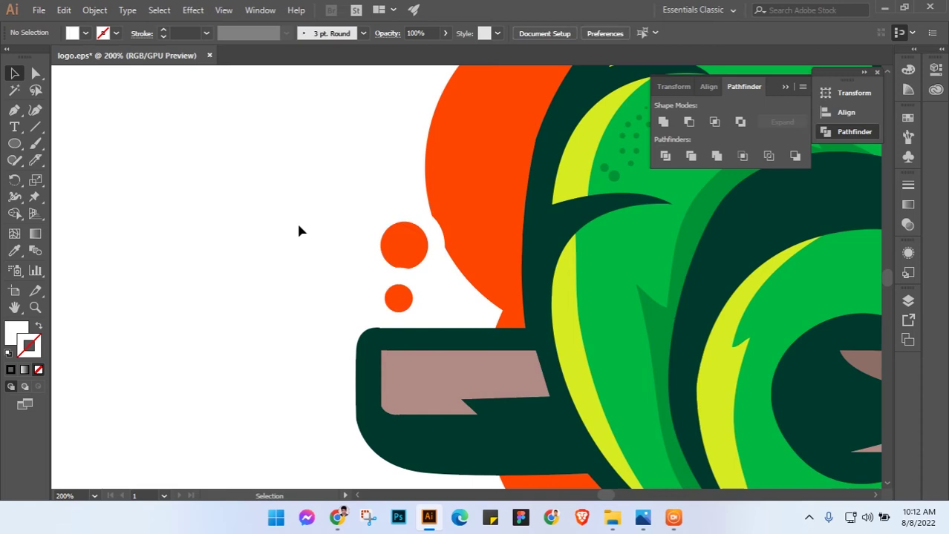
left_click(433, 247)
left_click_drag(435, 253, 426, 250)
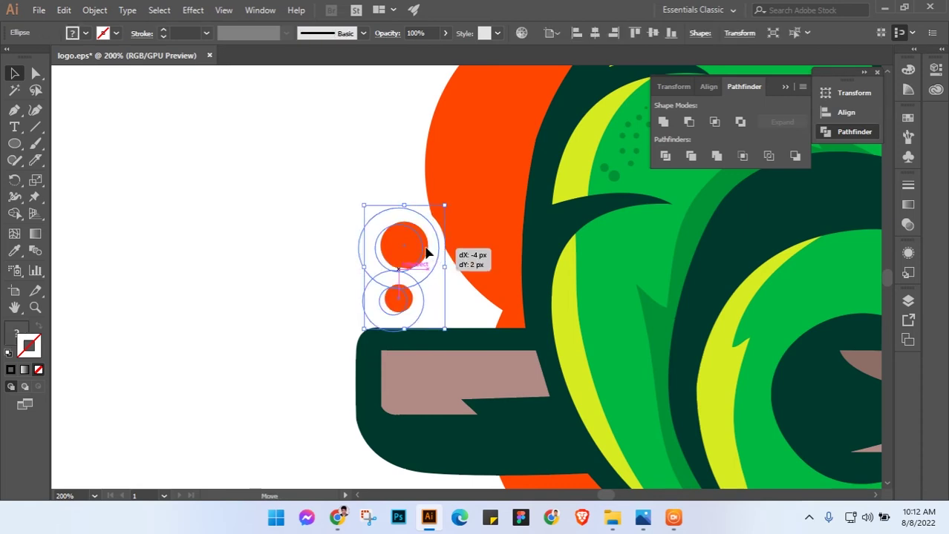
left_click(276, 243)
Move the upper dot pair beside the branch's right end
scroll(281, 240, "down", 2)
scroll(280, 241, "up", 3)
scroll(223, 232, "up", 1)
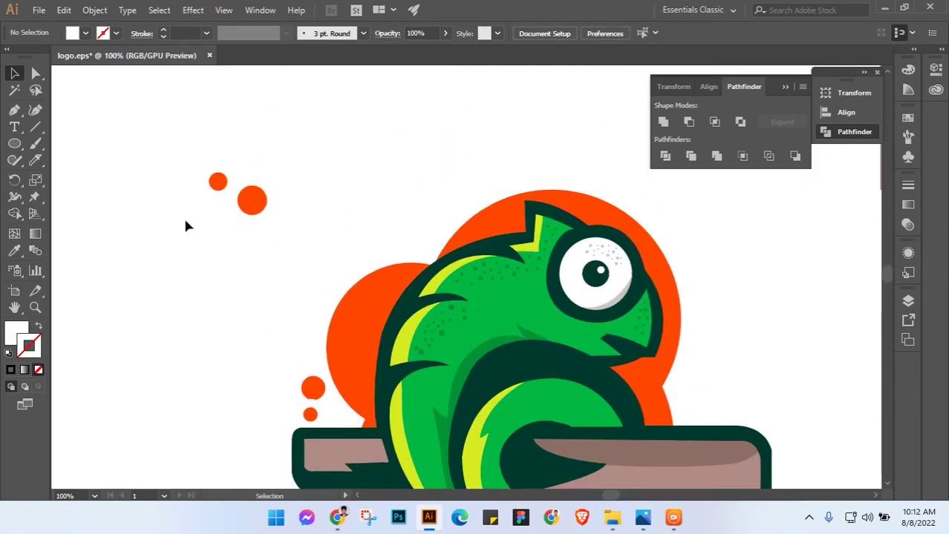
left_click_drag(248, 229, 274, 210)
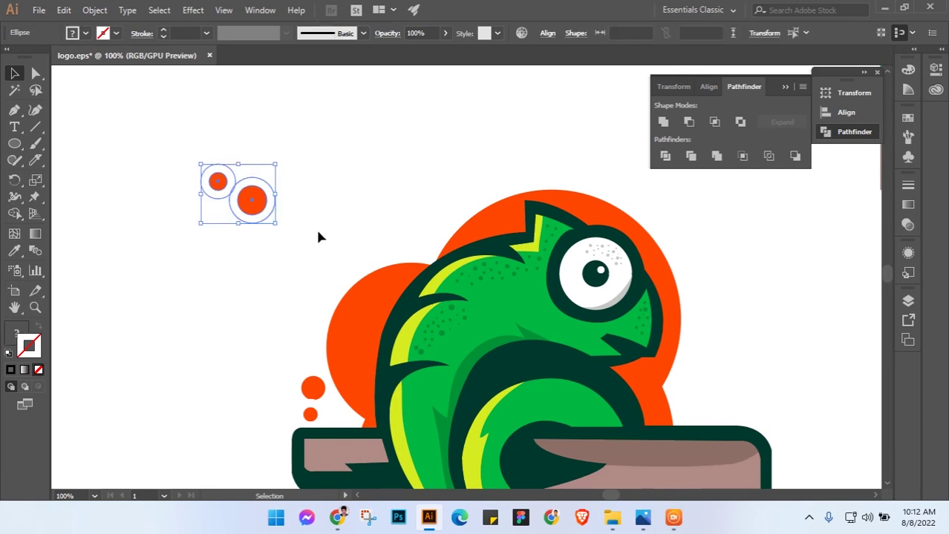
left_click(312, 225)
left_click_drag(164, 162, 276, 224)
left_click_drag(230, 191, 728, 407)
left_click(730, 315)
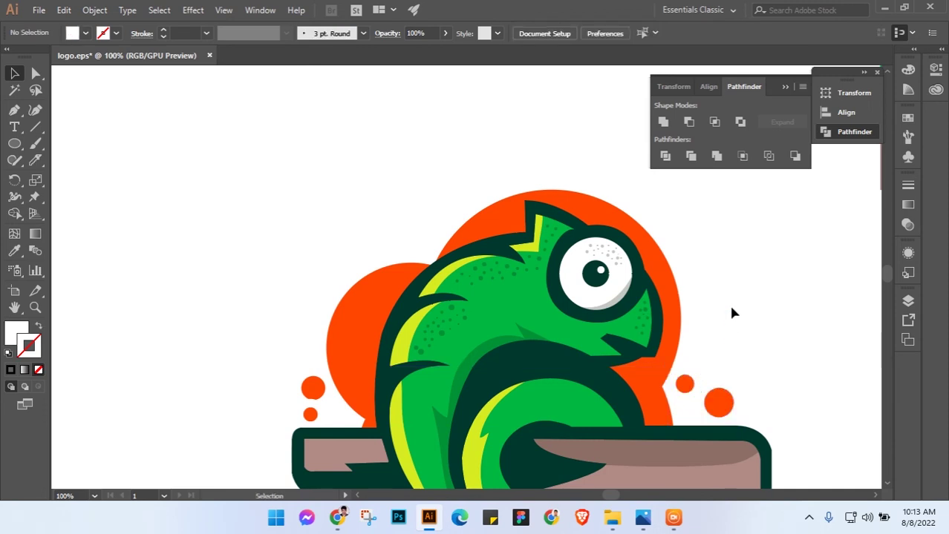
Move the dot pair from the artboard's top-left to above the chameleon's back
key("ctrl+minus")
left_click_drag(187, 180, 185, 178)
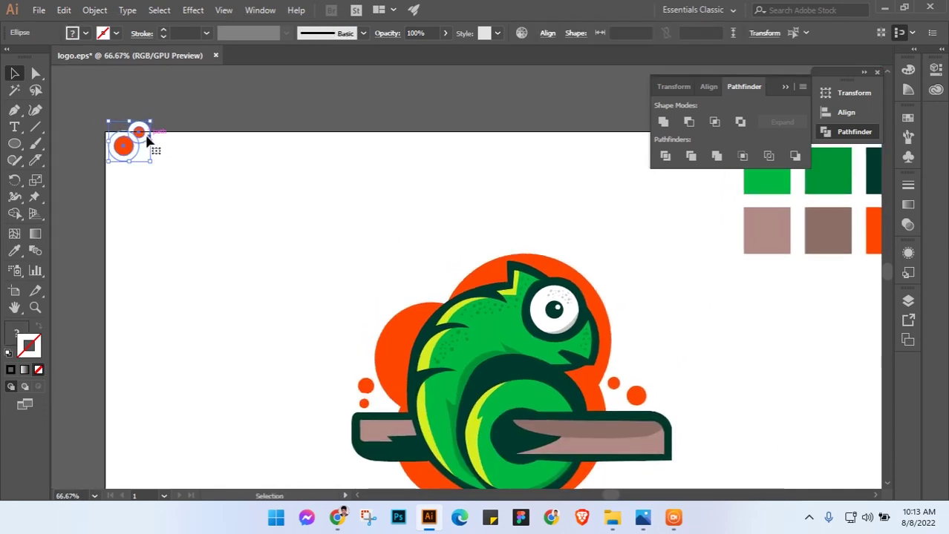
mouse_move(148, 140)
left_mouse_down()
mouse_move(455, 278)
mouse_move(449, 271)
left_mouse_up()
left_click(455, 201)
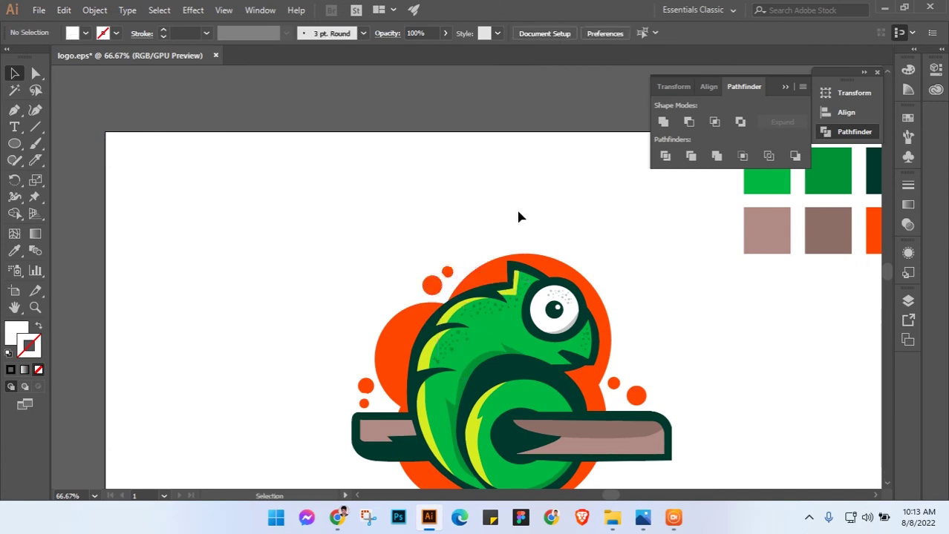
left_click_drag(516, 207, 435, 160)
Shift the whole chameleon artwork left and zoom back in on it
key("ctrl+minus")
left_click_drag(247, 144, 525, 358)
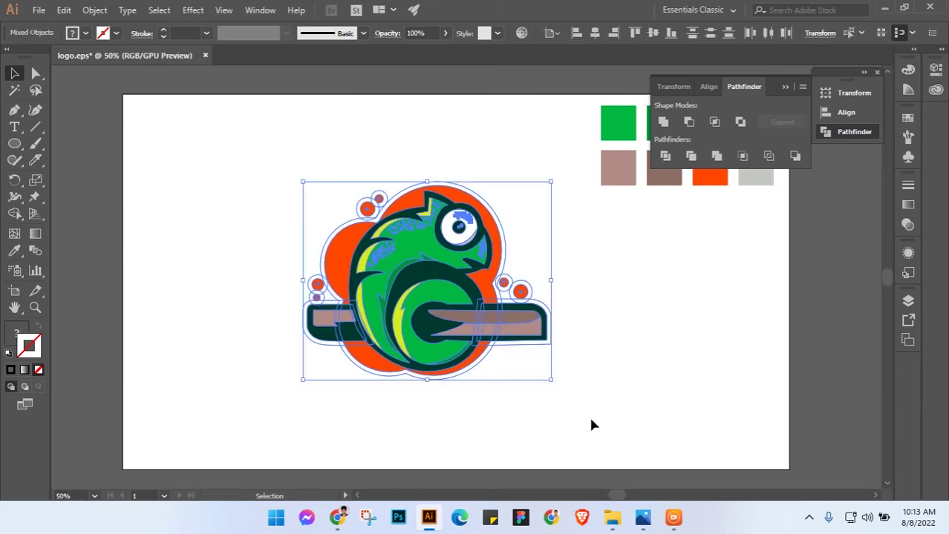
key("ctrl+minus")
left_click_drag(531, 309, 205, 267)
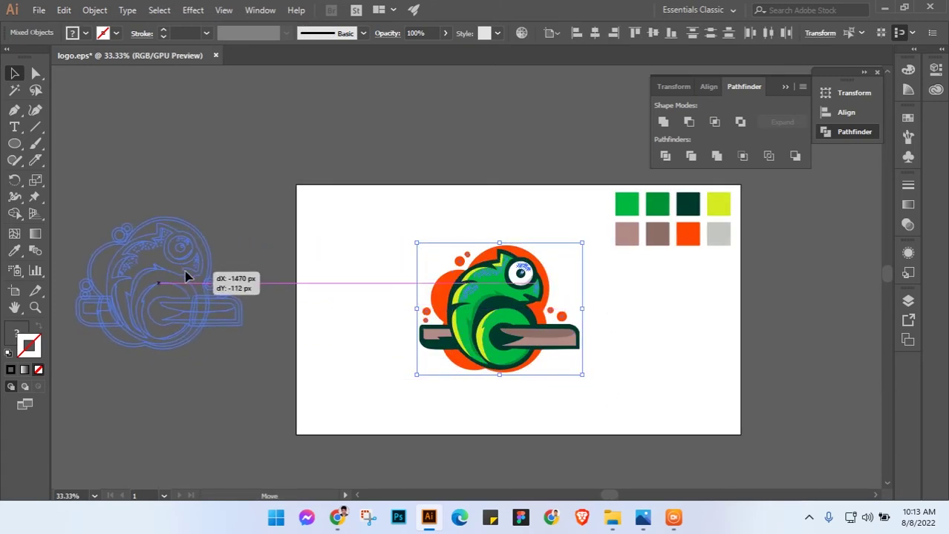
left_click(247, 397)
left_click_drag(313, 383, 388, 354)
key("ctrl+plus")
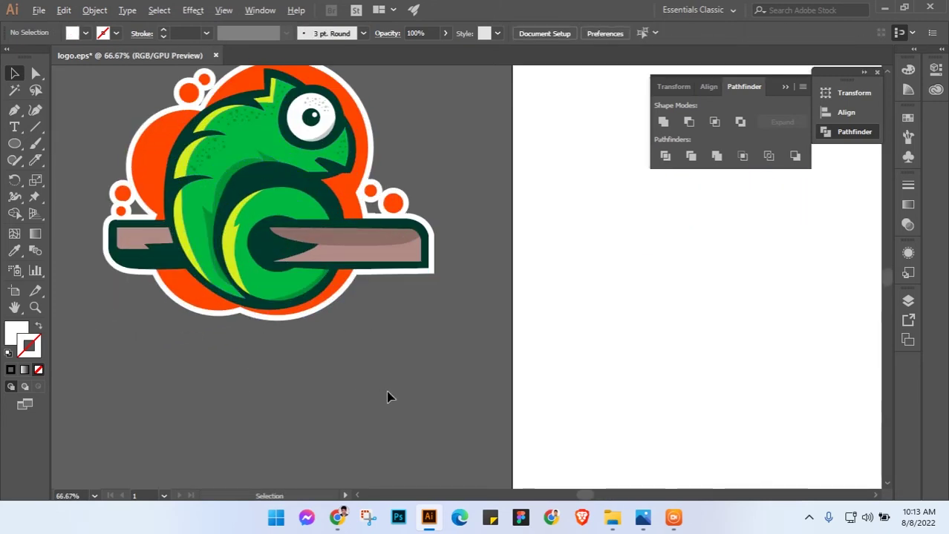
mouse_move(387, 393)
left_mouse_down()
mouse_move(433, 428)
mouse_move(523, 350)
mouse_move(480, 356)
left_mouse_up()
Add 'chameleon' text below the logo, scale it up to about 172 pt, and center it beneath
left_click(14, 126)
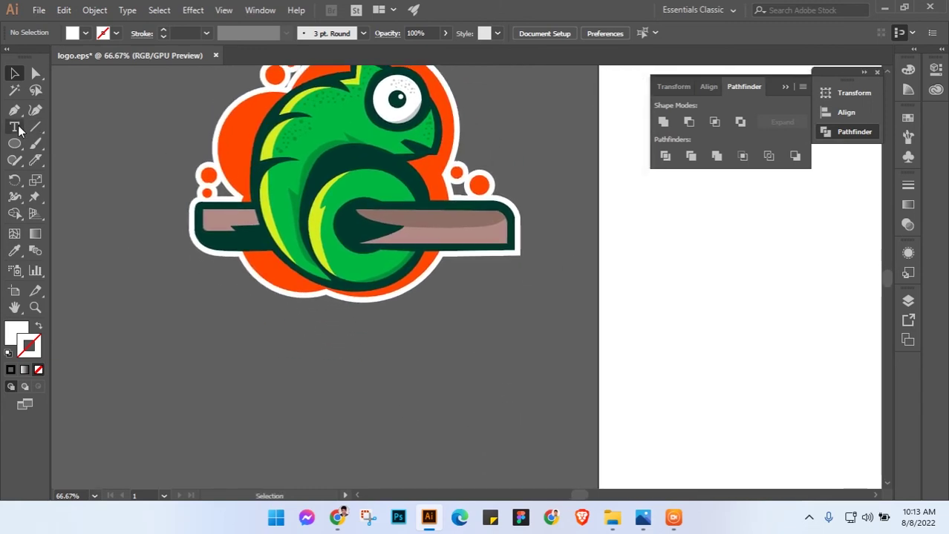
left_click(236, 355)
type("chameleon")
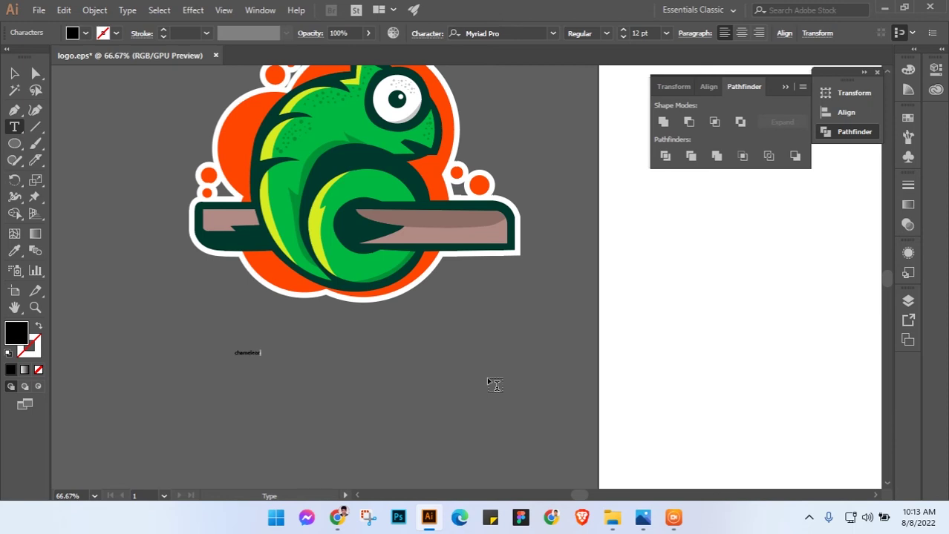
left_click(14, 73)
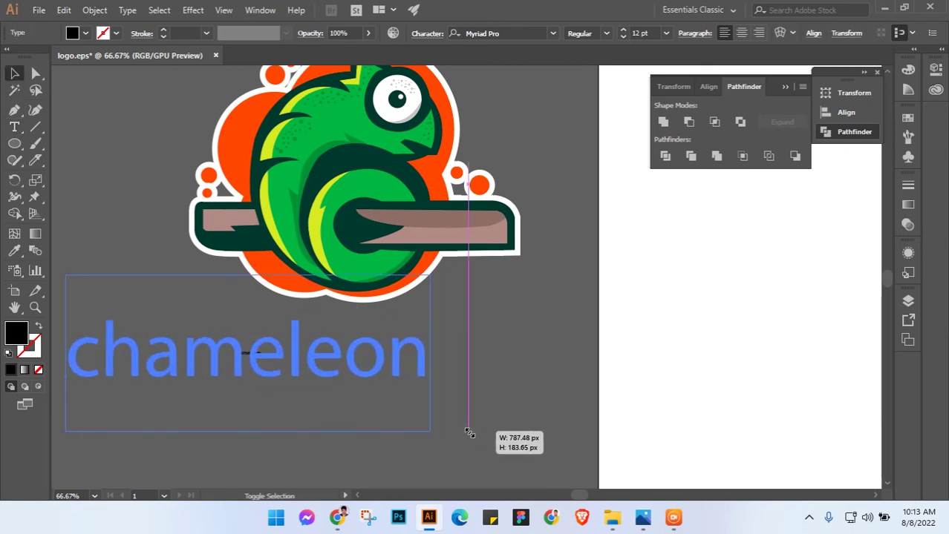
left_click_drag(261, 359, 467, 429)
left_click_drag(349, 360, 469, 362)
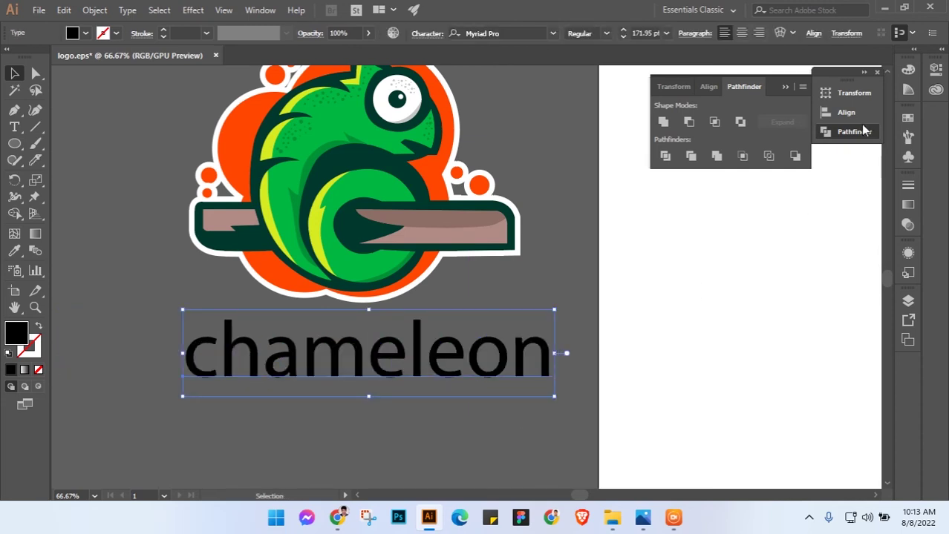
Set the 'chameleon' text to the Mogula font at 175 pt and move it closer under the logo
left_click(937, 69)
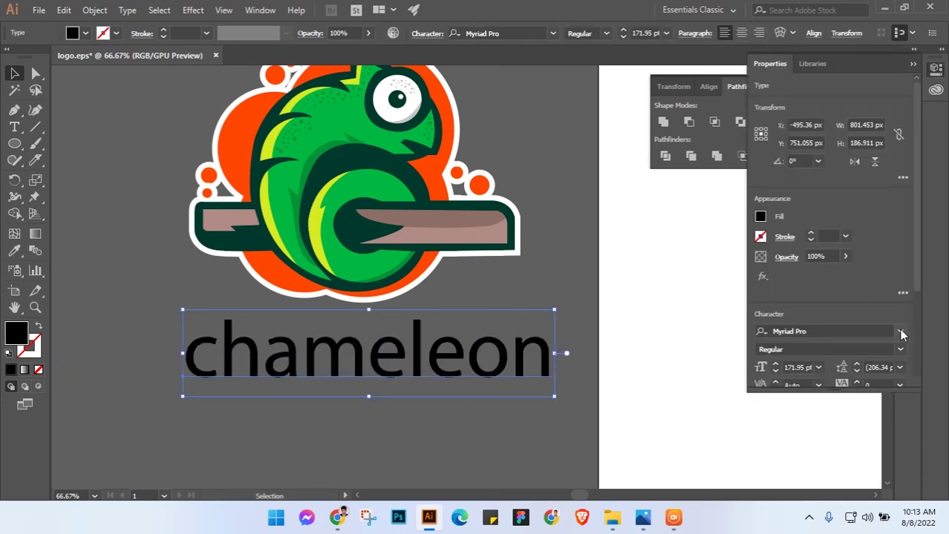
left_click(853, 331)
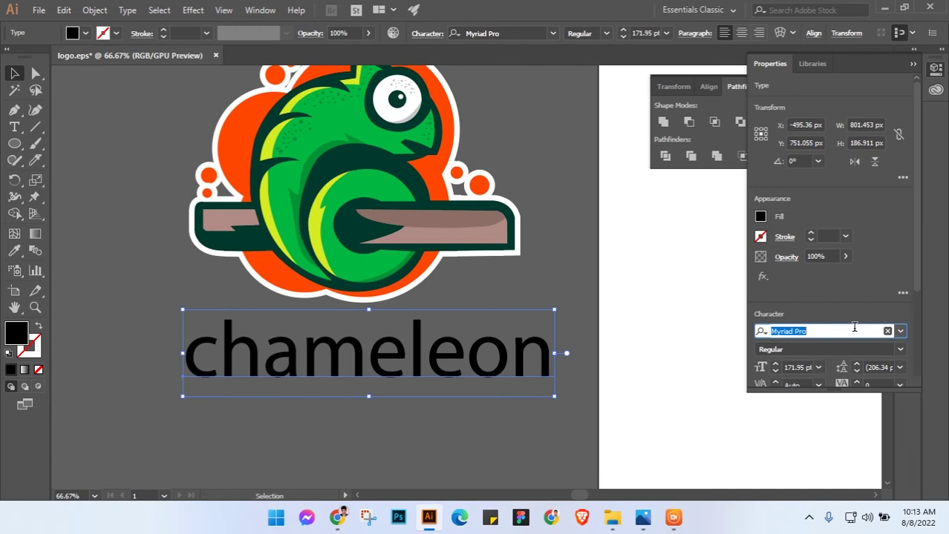
type("mogu")
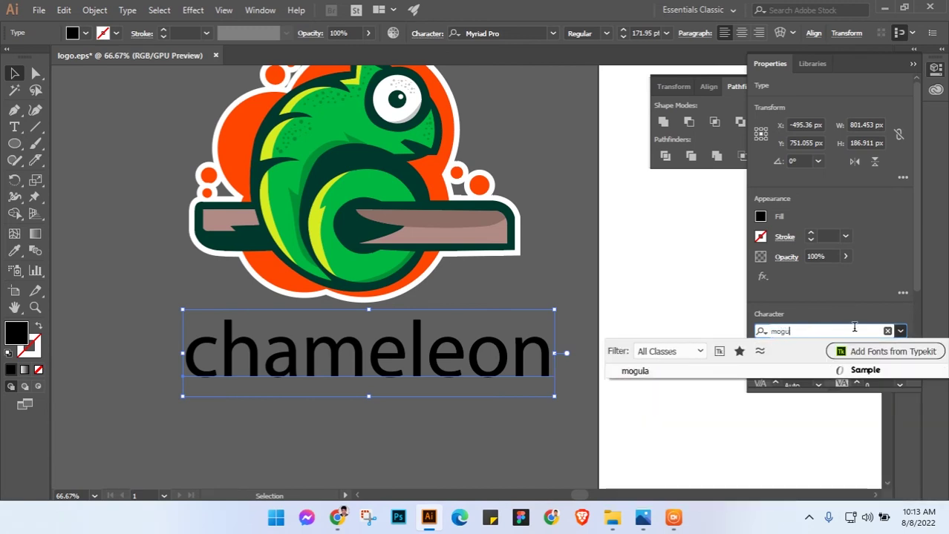
left_click(657, 371)
left_click(479, 447)
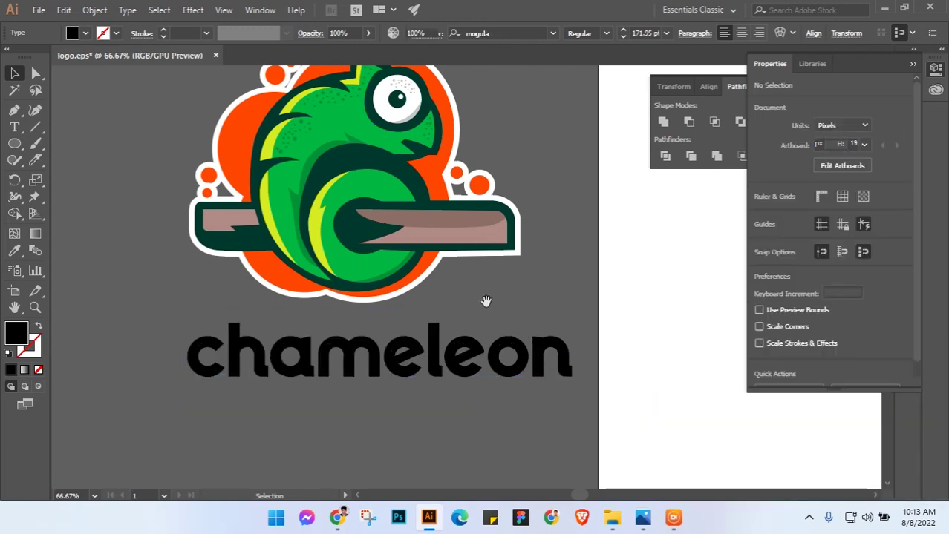
left_click_drag(469, 372, 439, 354)
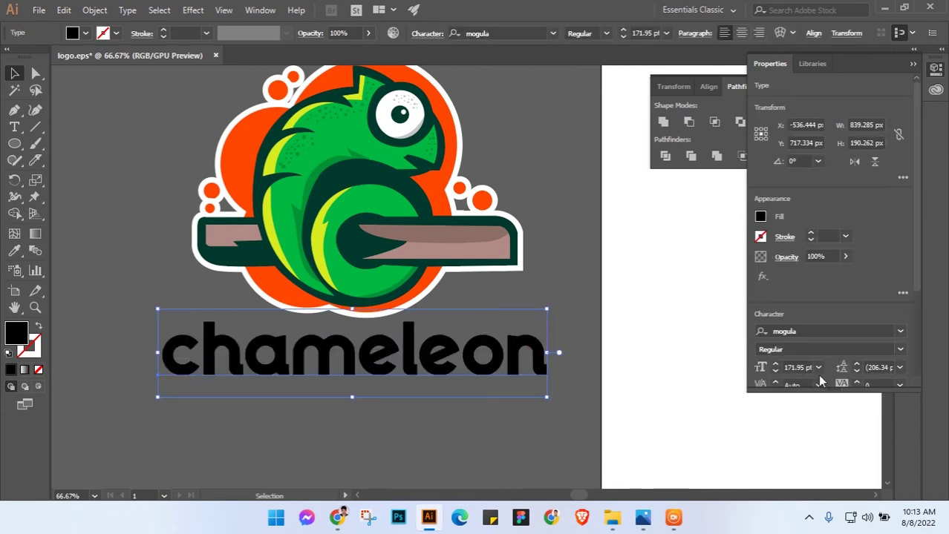
left_click(786, 368)
key("Return")
left_click(628, 326)
scroll(455, 303, "down", 3)
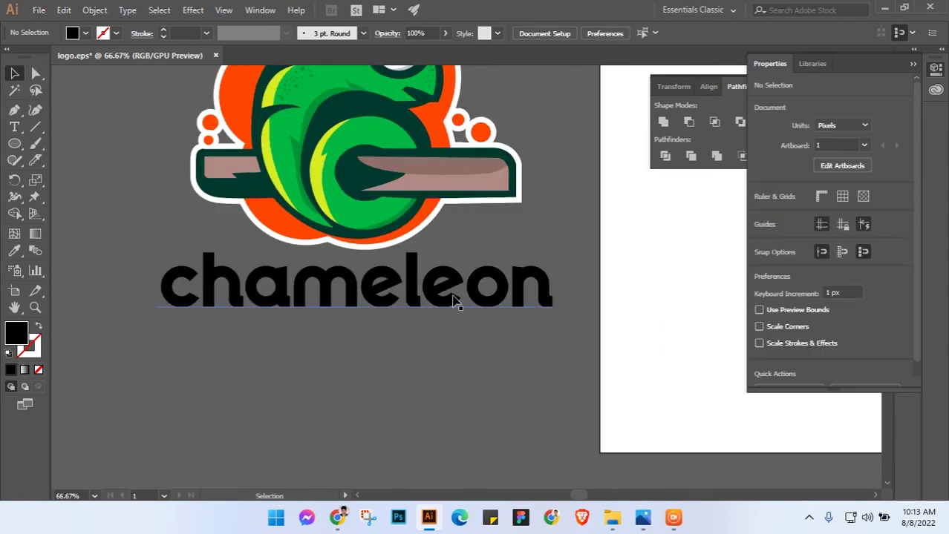
left_click_drag(455, 303, 465, 342)
Convert the 'chameleon' text to outlines and add a 12 px offset path around the letters
left_click(462, 363)
right_click(460, 340)
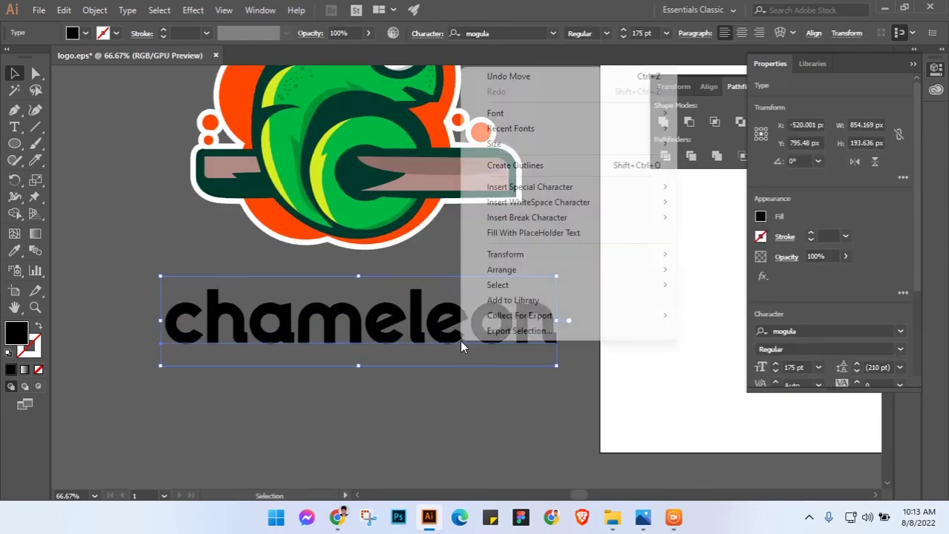
left_click(494, 166)
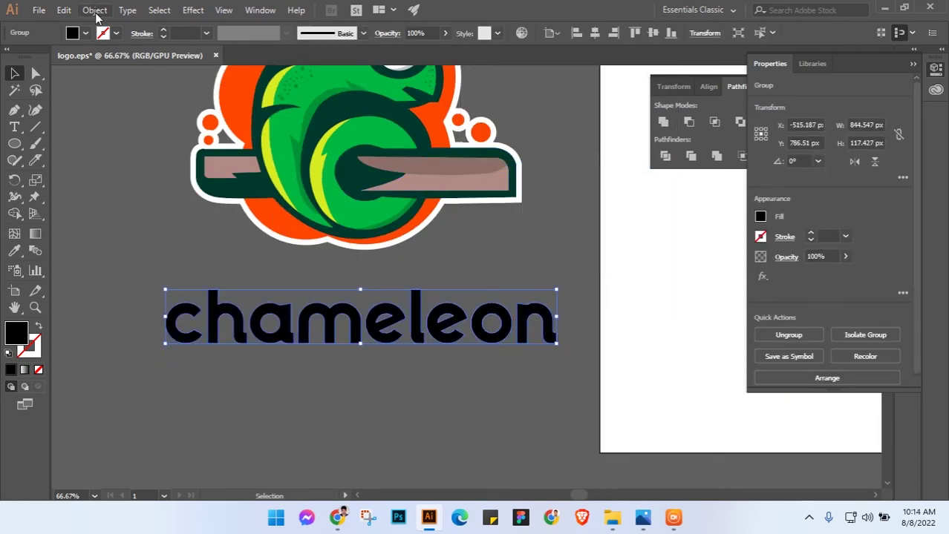
left_click(94, 10)
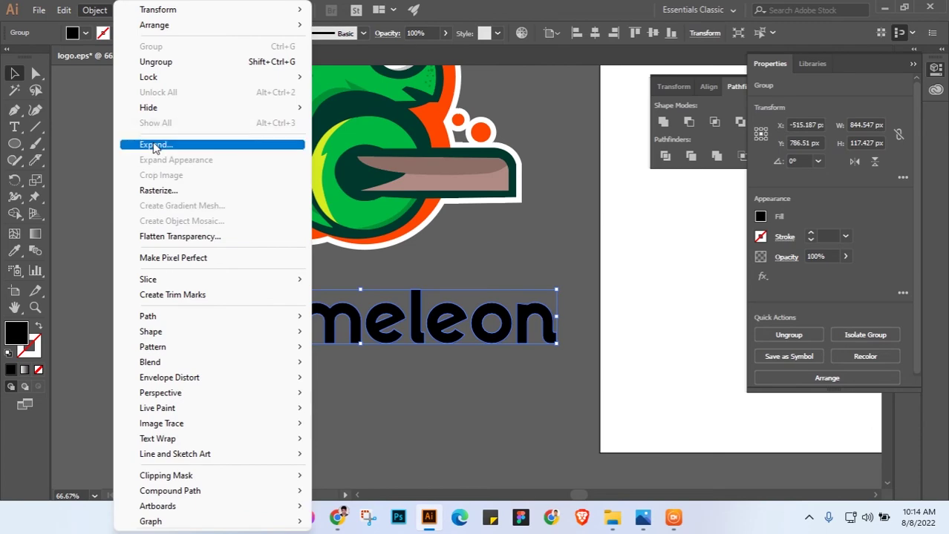
mouse_move(149, 316)
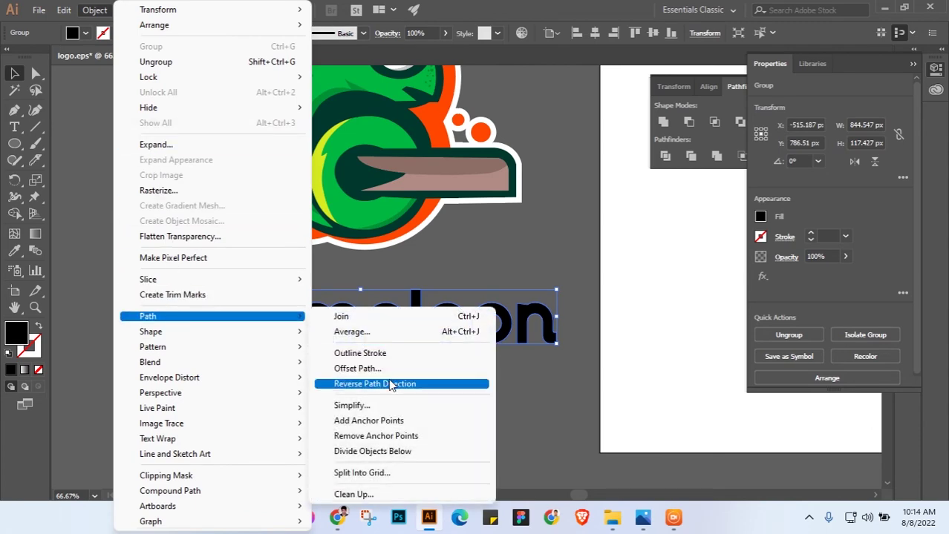
left_click(358, 369)
left_click(35, 119)
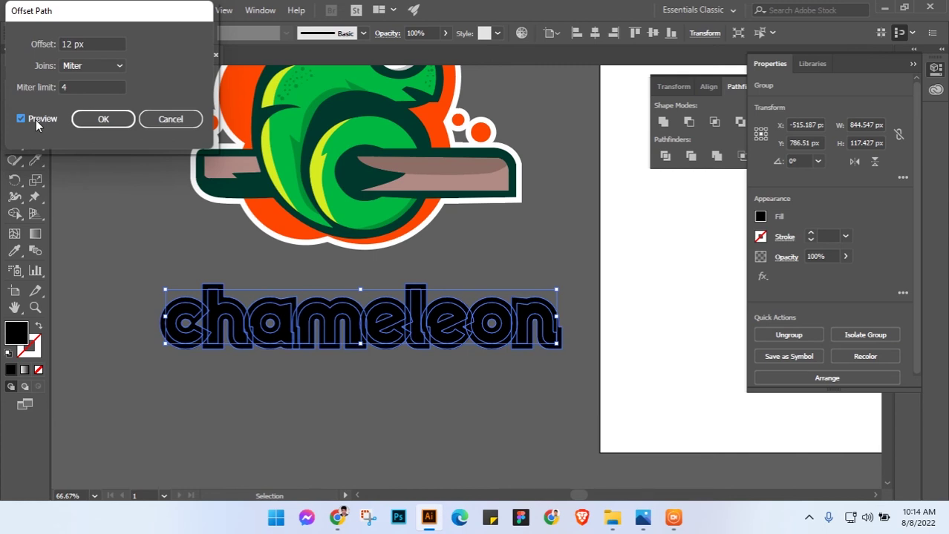
left_click(104, 119)
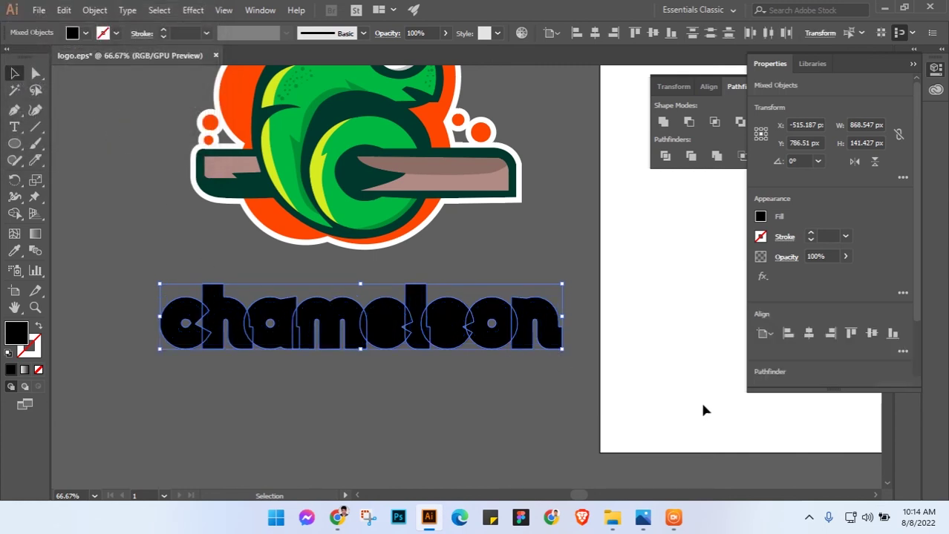
Unite the offset shapes in Pathfinder and fill the merged outline white with the Eyedropper
scroll(830, 336, "down", 2)
left_click(761, 322)
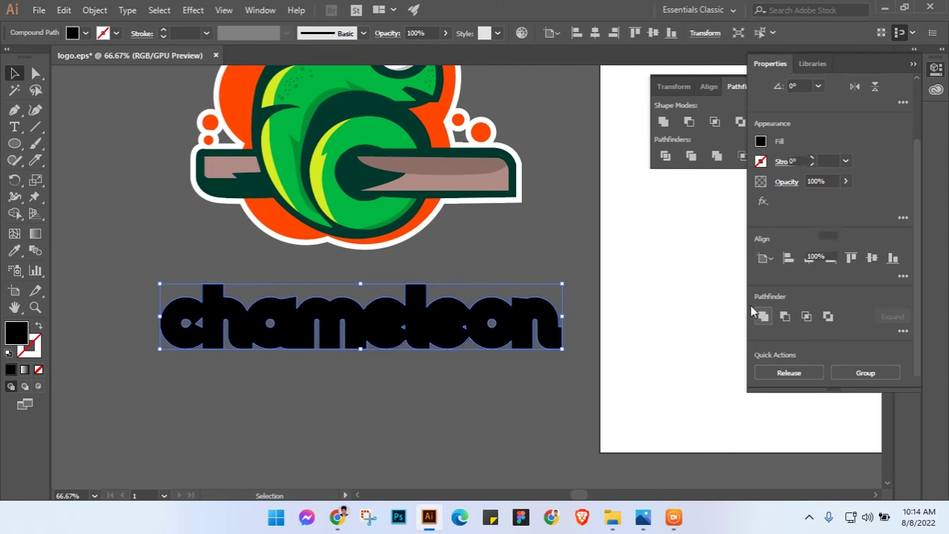
left_click(13, 252)
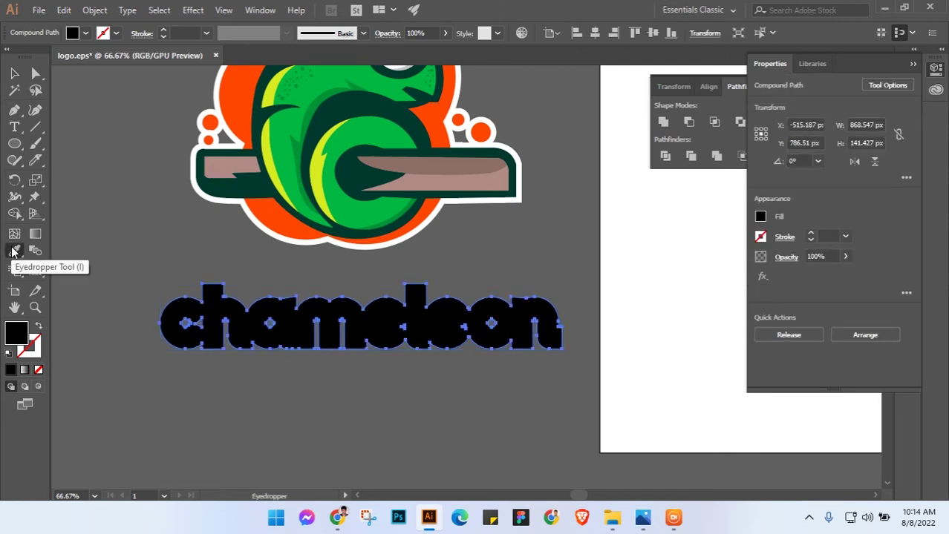
left_click(631, 251)
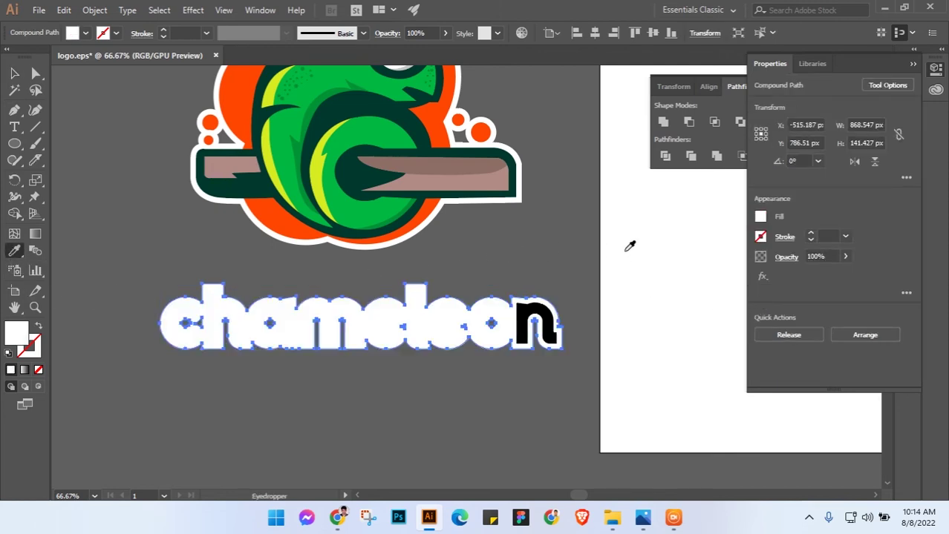
left_click(14, 72)
left_click(103, 238)
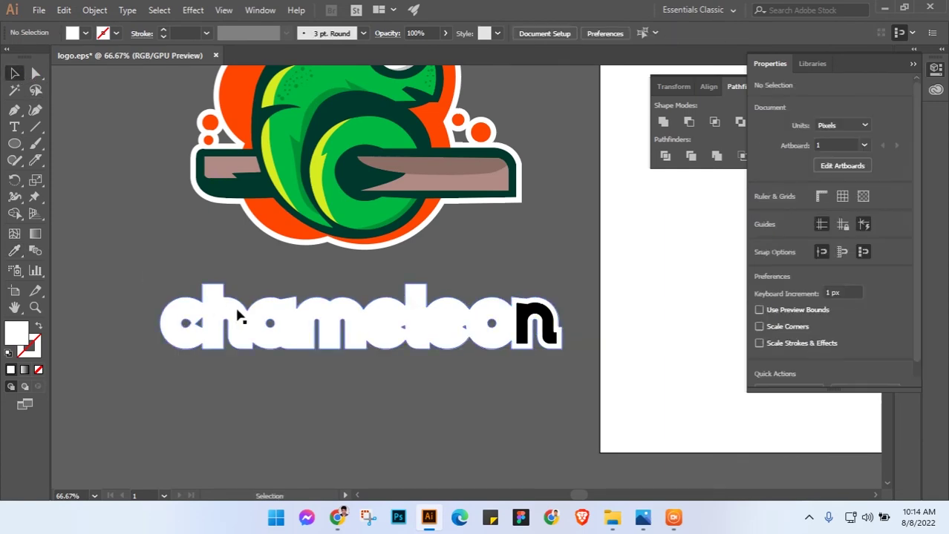
Inspect the letters group and the white outline shape by selecting each
left_click(213, 296)
left_click(210, 365)
right_click(210, 347)
left_click(288, 385)
left_click(246, 357)
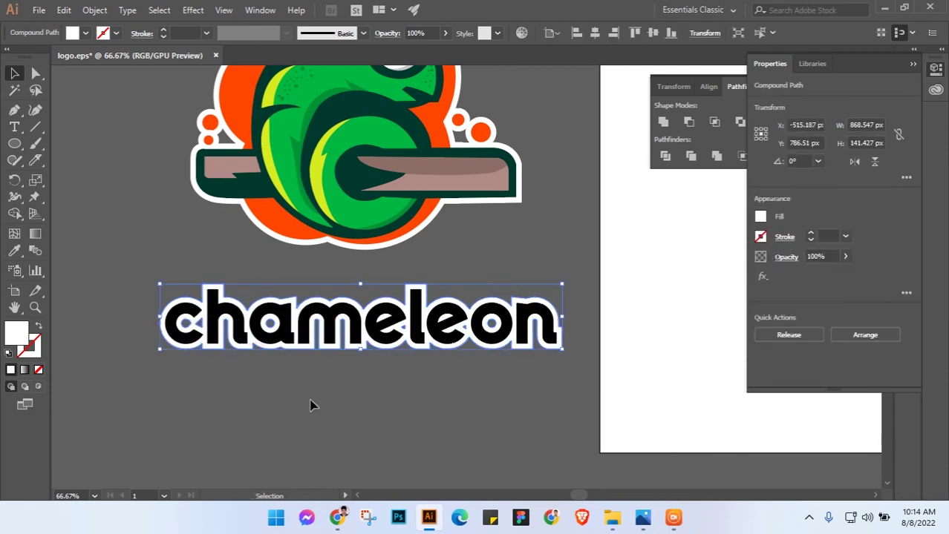
left_click(313, 405)
Select all nine black letters of 'chameleon' and group them with Ctrl+G
left_click(501, 341)
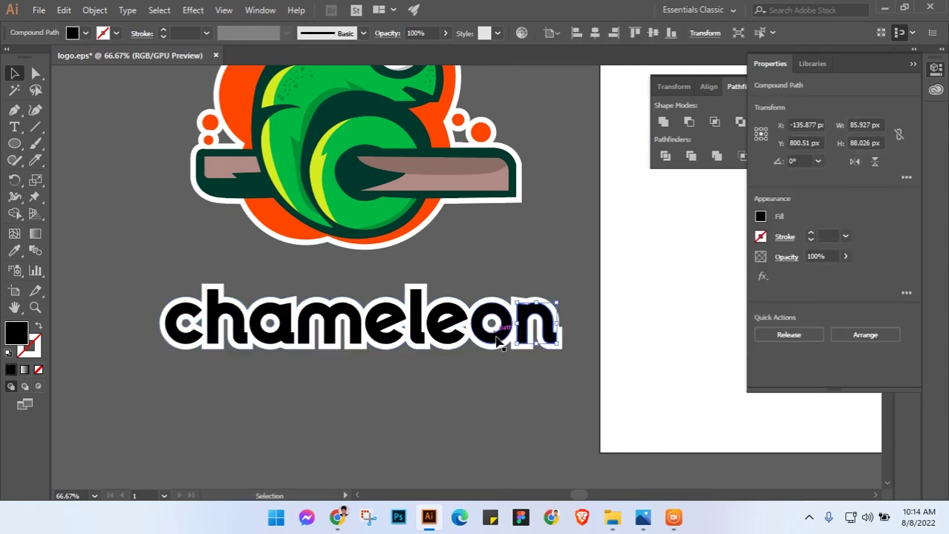
left_click(475, 327, "shift")
left_click(441, 334, "shift")
left_click(416, 326, "shift")
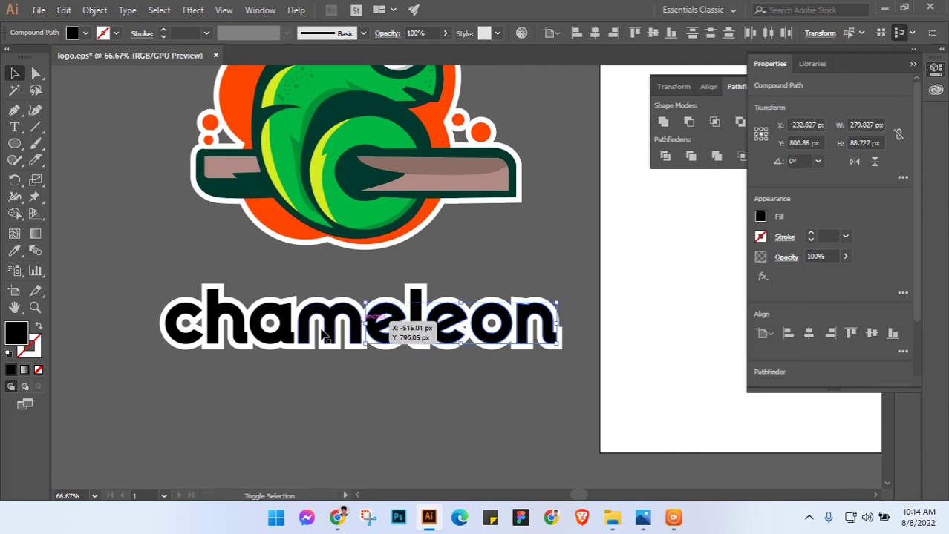
left_click(381, 319, "shift")
left_click(300, 317, "shift")
left_click(264, 327, "shift")
left_click(231, 319, "shift")
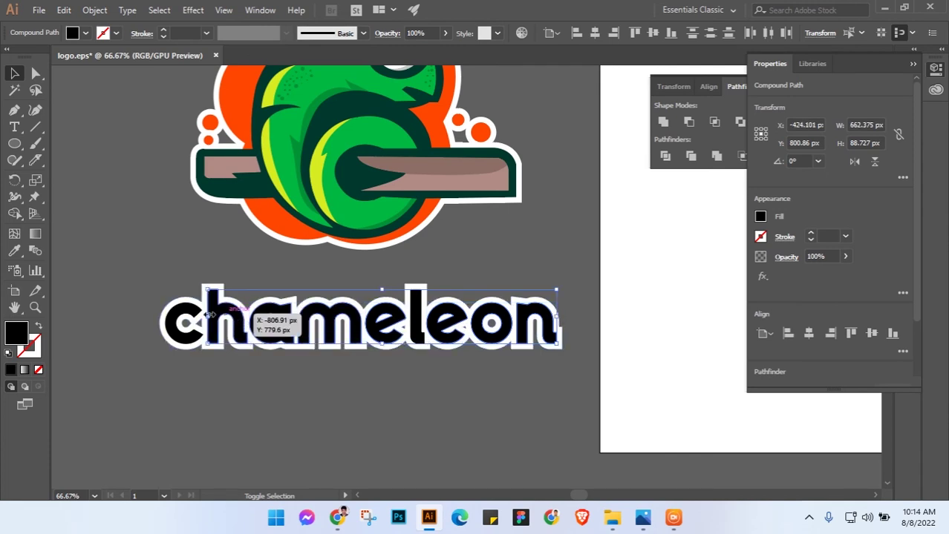
left_click(184, 321, "shift")
key("ctrl+g")
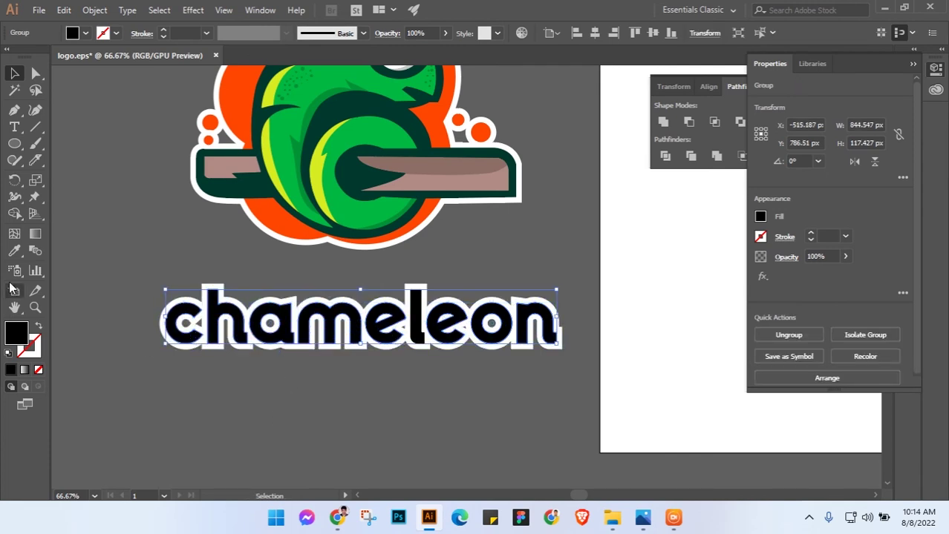
left_click(13, 252)
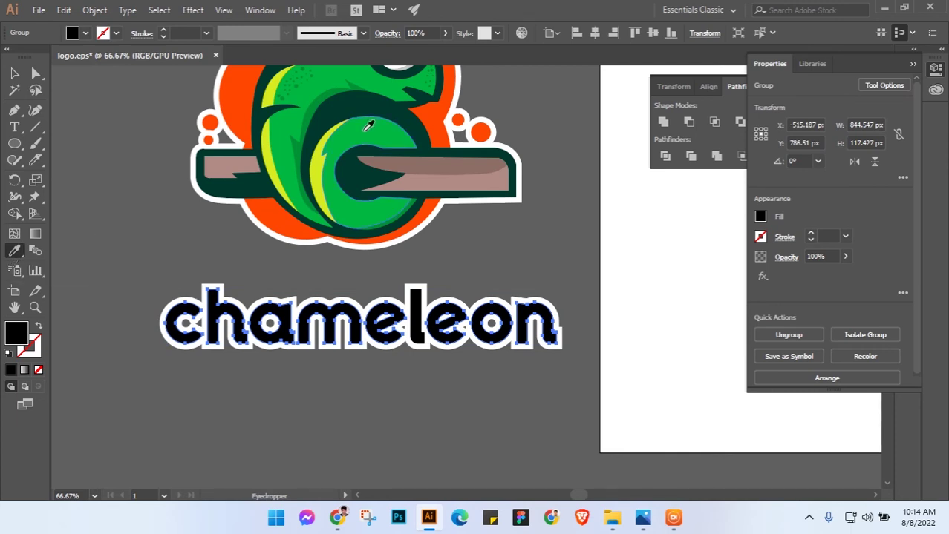
Fill the wordmark letters, including the 'l', with the chameleon's green using the Eyedropper
left_click(368, 126)
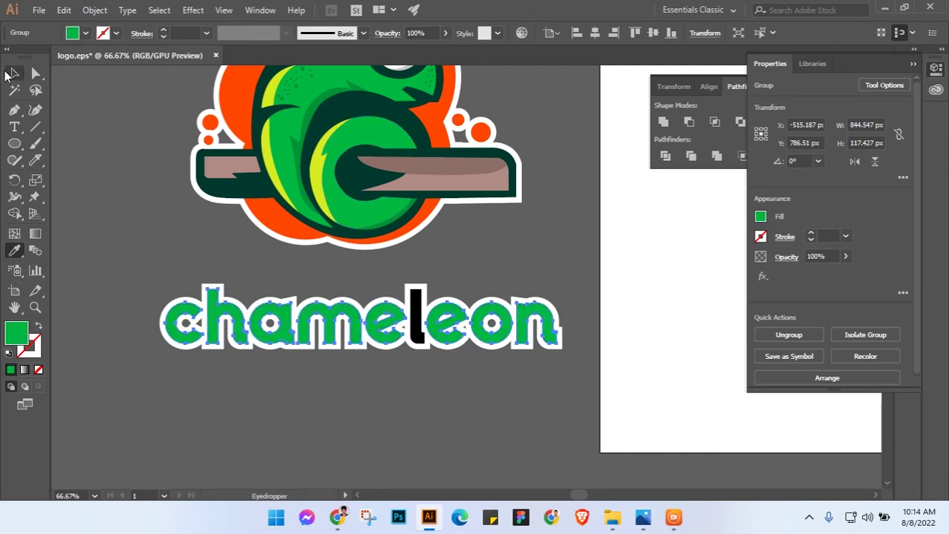
left_click(14, 74)
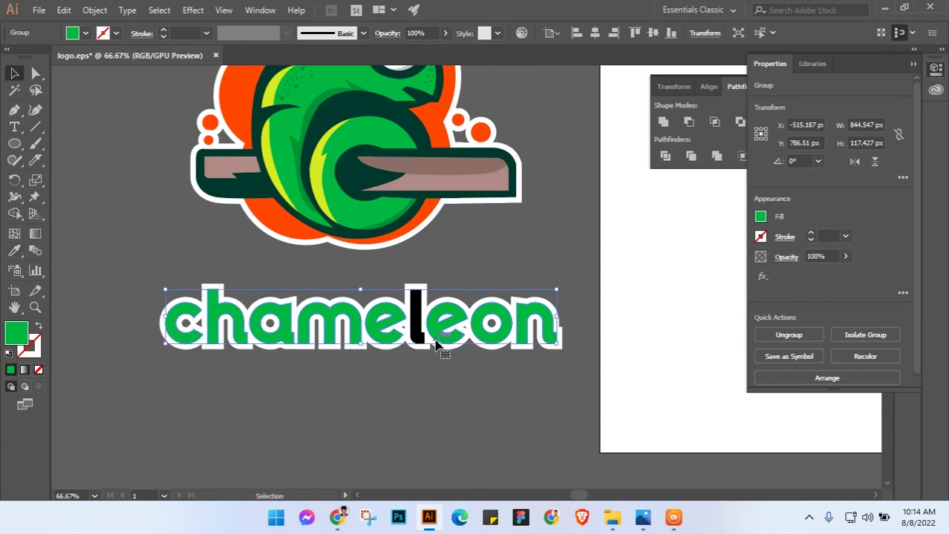
left_click(417, 319, "shift")
left_click(14, 251)
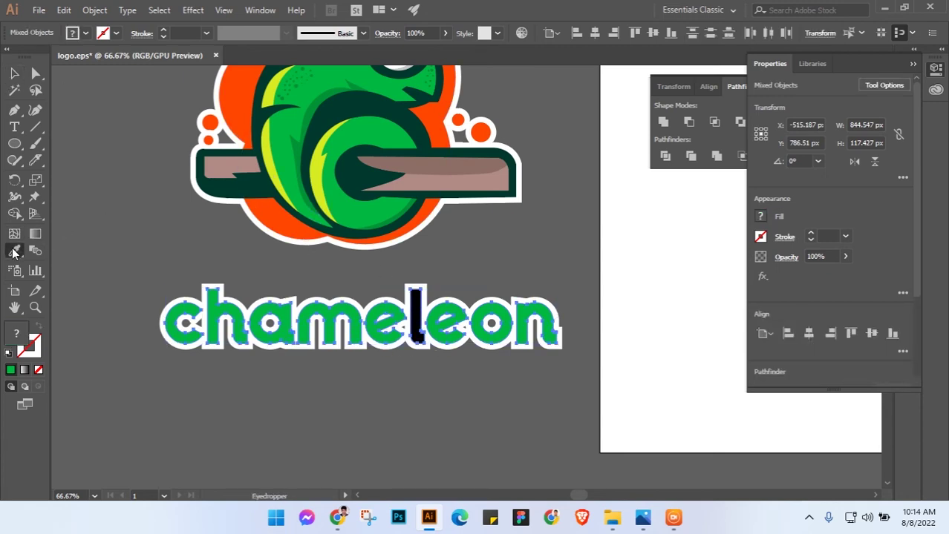
left_click(352, 220)
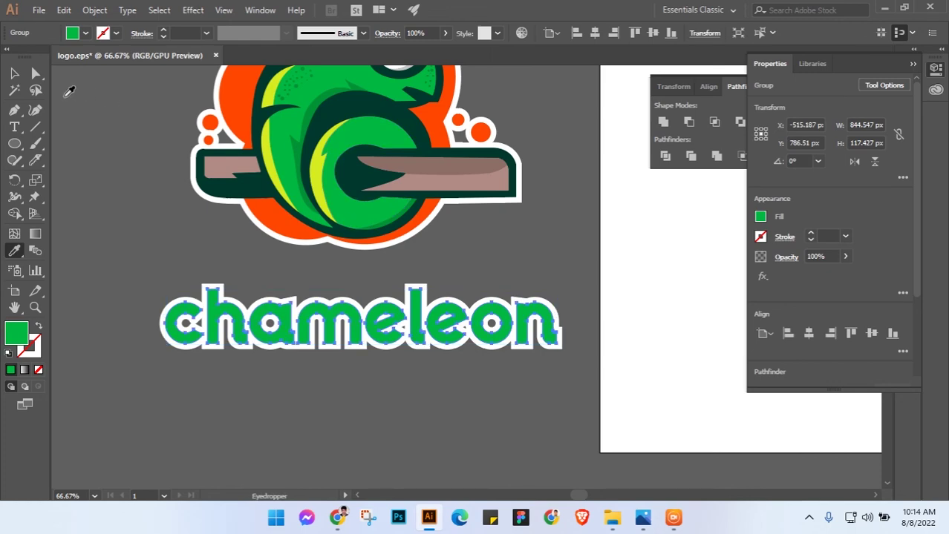
Deselect the text and select the wordmark's white outline shape
key("v")
left_click(222, 267)
left_click(233, 301)
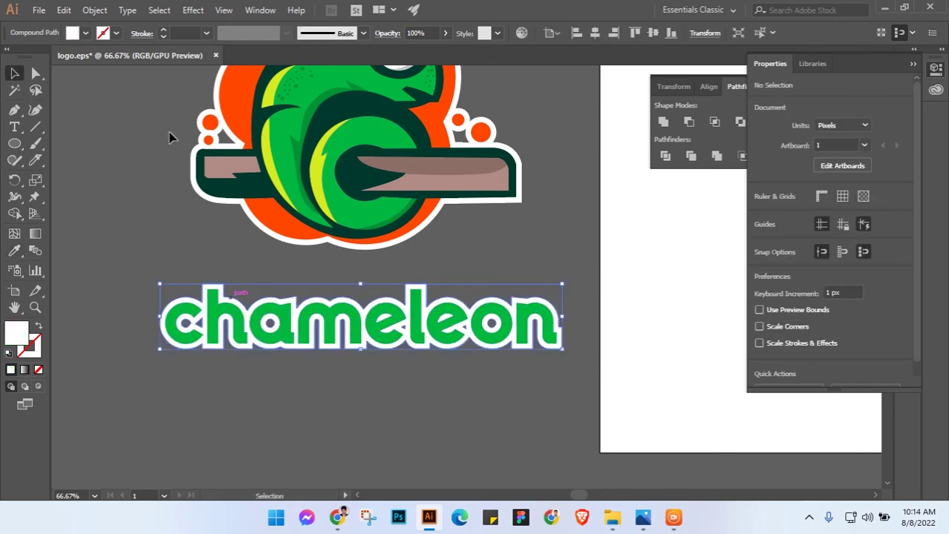
Add a 12 px offset path around the wordmark coloured with the mascot's dark green
left_click(95, 10)
mouse_move(148, 316)
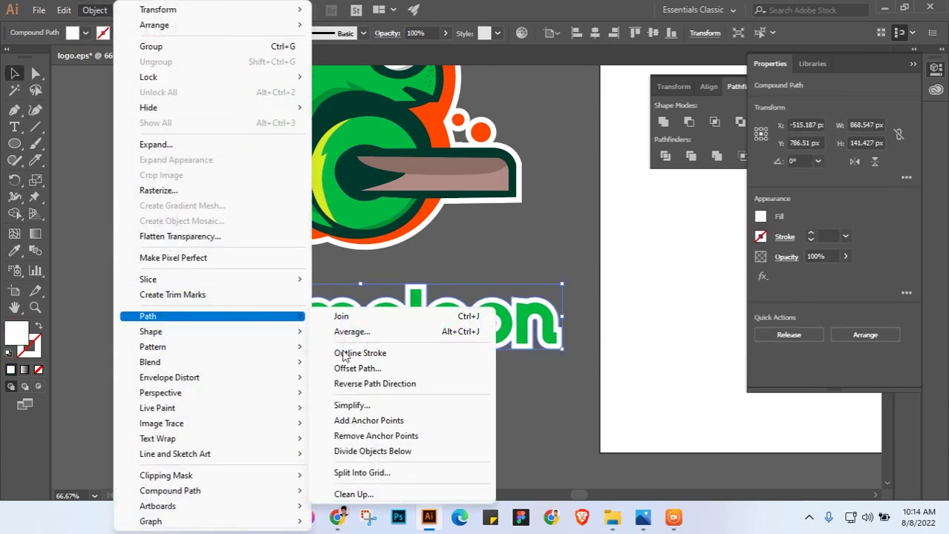
left_click(350, 365)
left_click(35, 118)
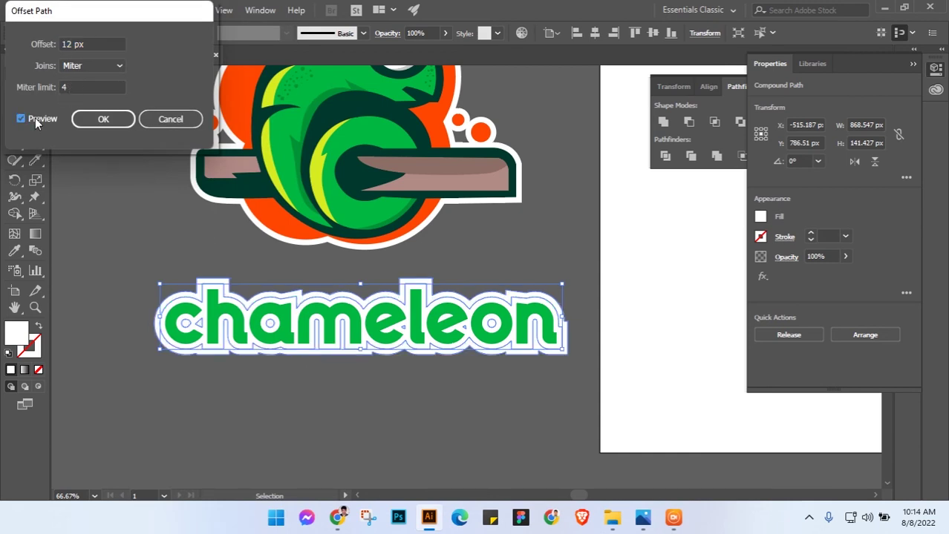
left_click(103, 120)
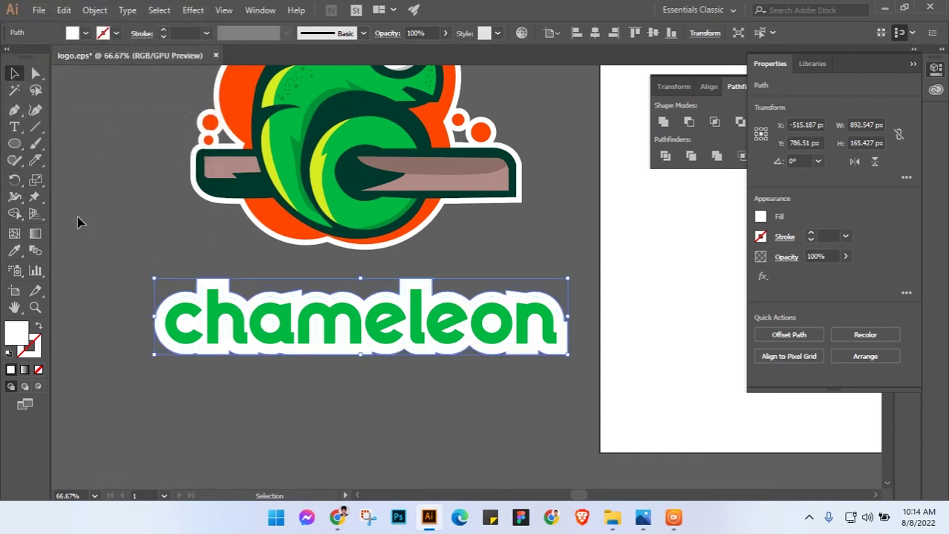
left_click(14, 250)
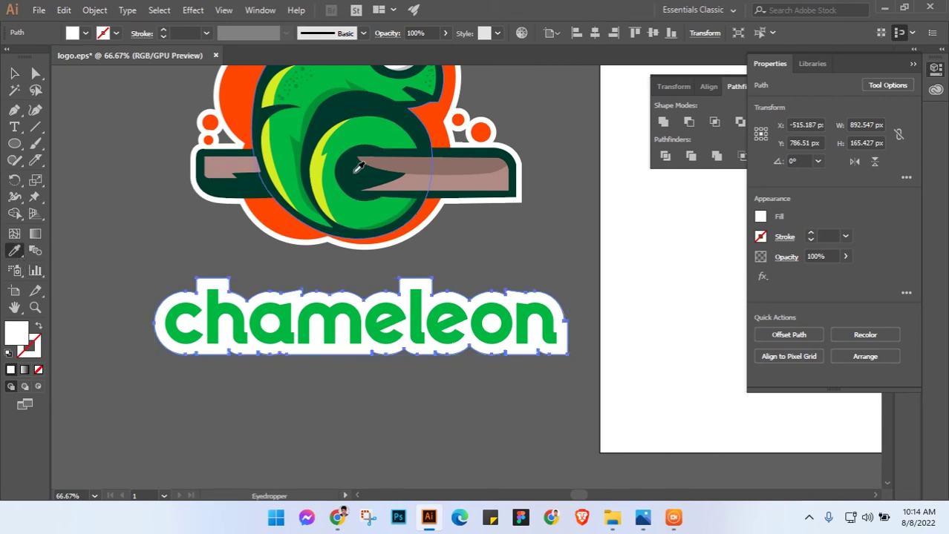
left_click(356, 170)
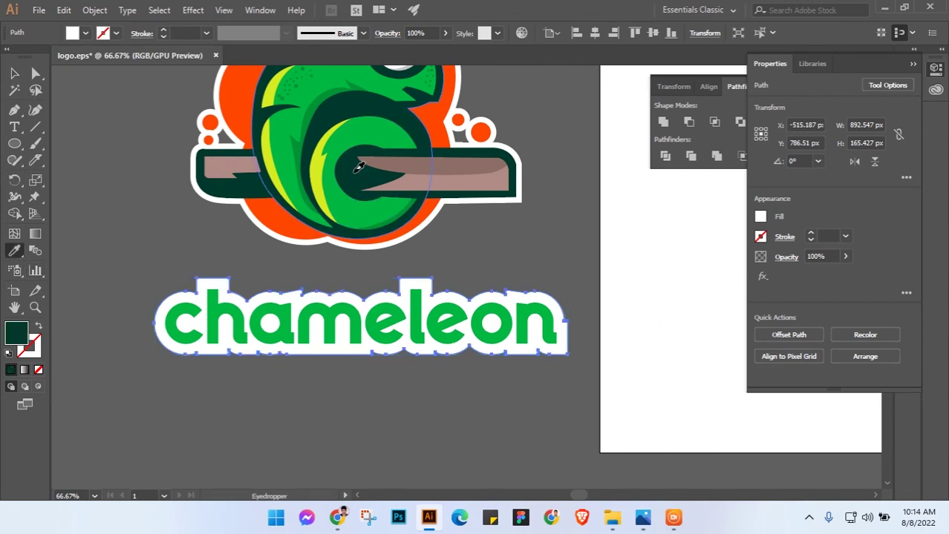
left_click(14, 73)
left_click(93, 233)
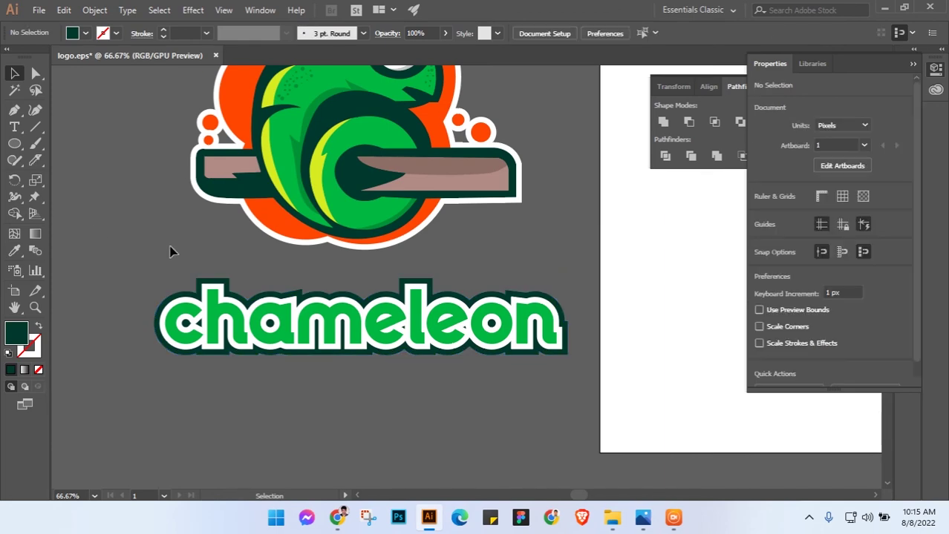
Add a second, outer offset path around the wordmark and make it white
scroll(171, 250, "up", 1)
left_click(232, 303)
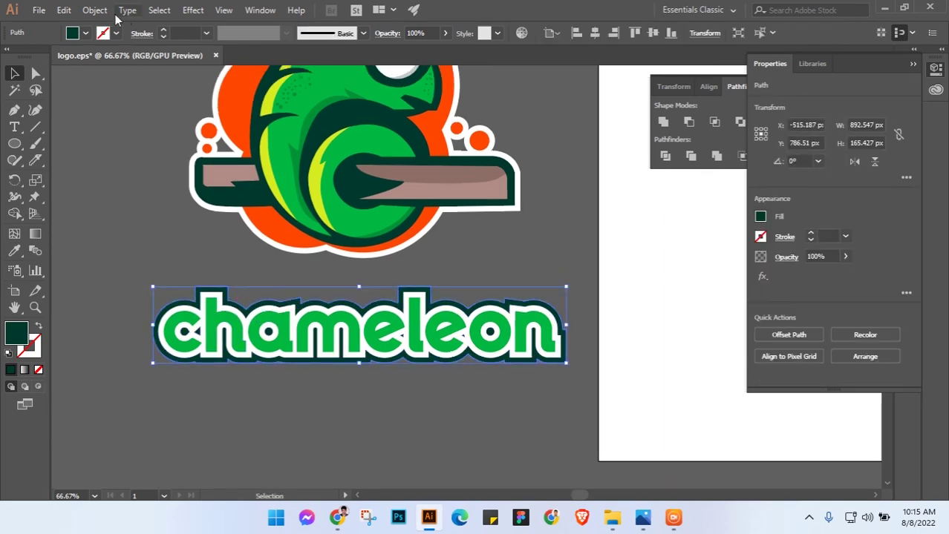
left_click(94, 9)
left_click(371, 369)
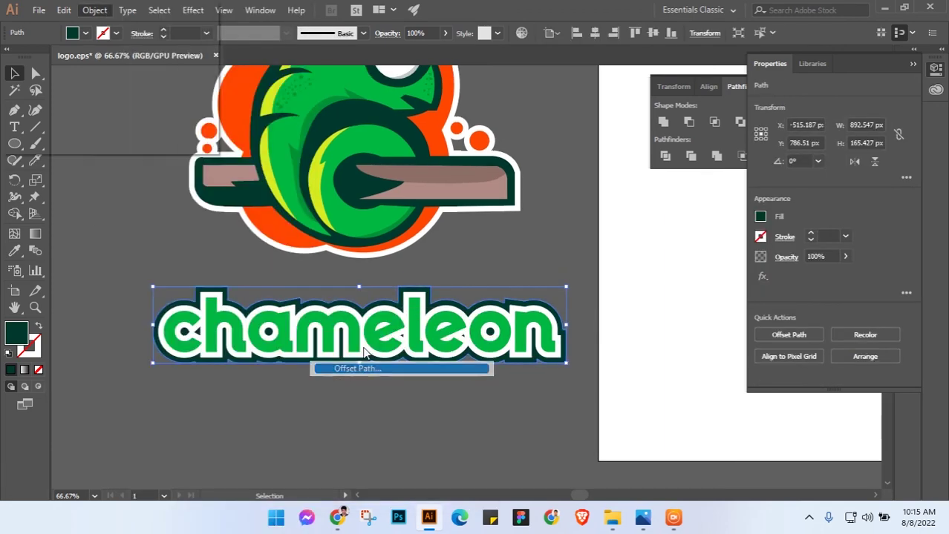
left_click(102, 121)
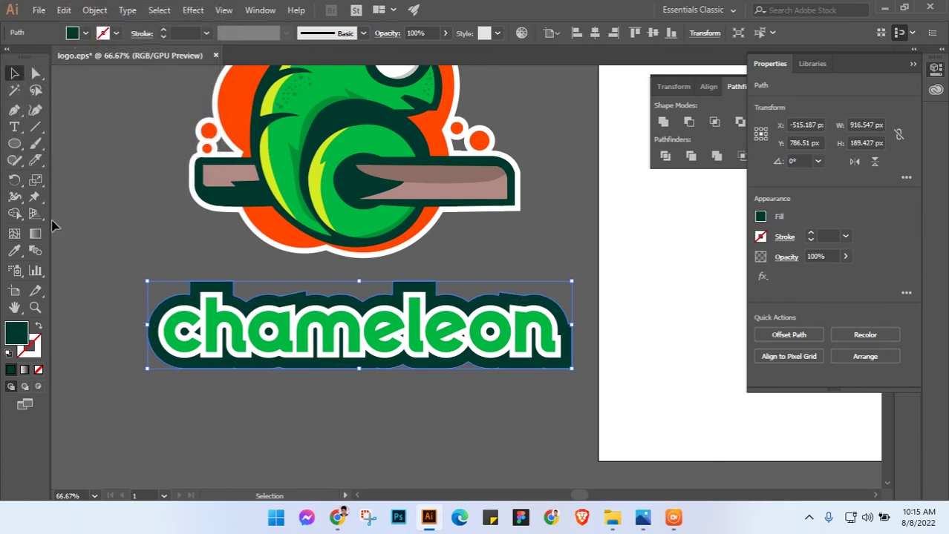
left_click(13, 253)
left_click(229, 215)
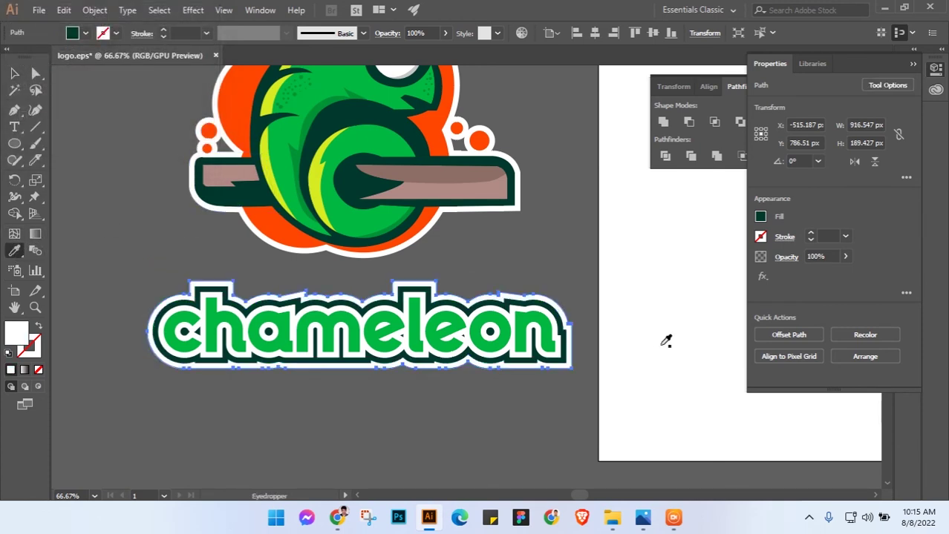
left_click(15, 74)
Group the wordmark with both outlines and move the group up about 71 px
left_click(154, 239)
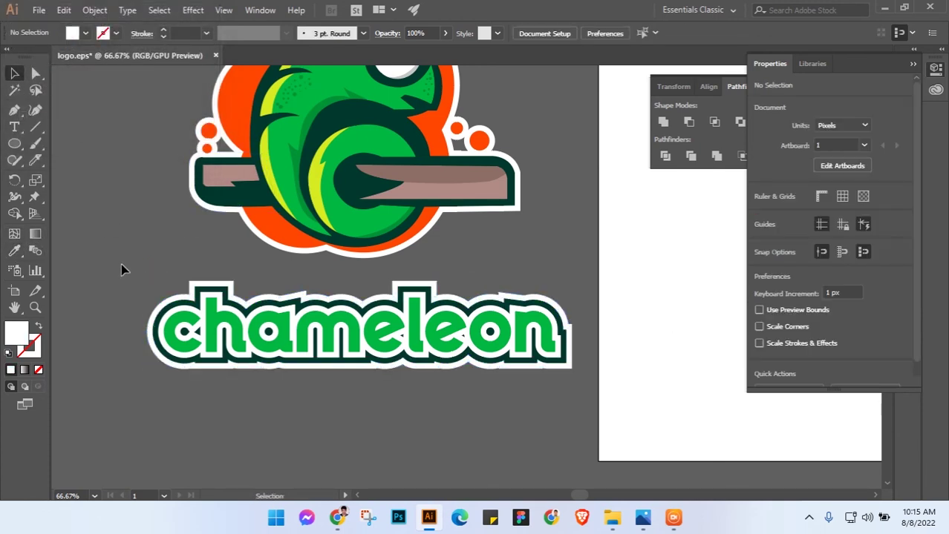
left_click_drag(121, 263, 388, 418)
key("ctrl+g")
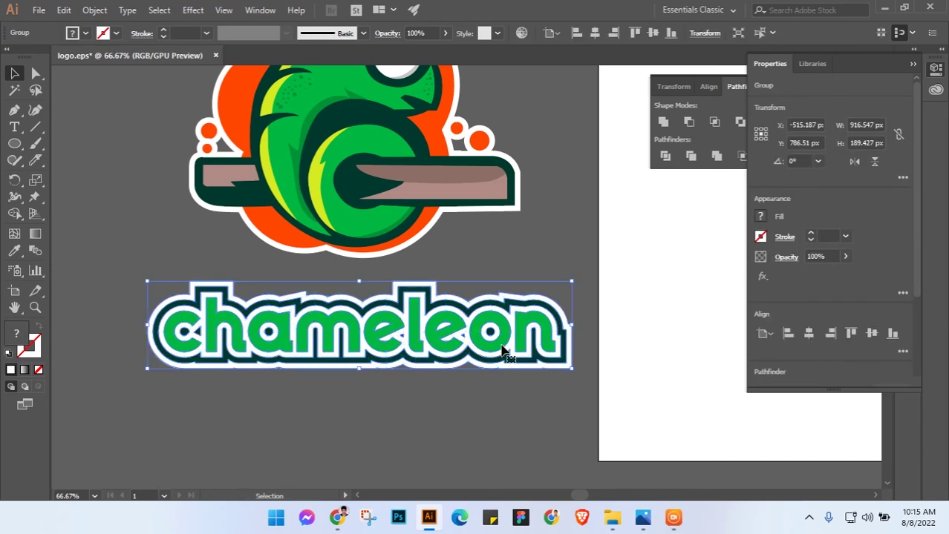
left_click_drag(503, 352, 503, 318)
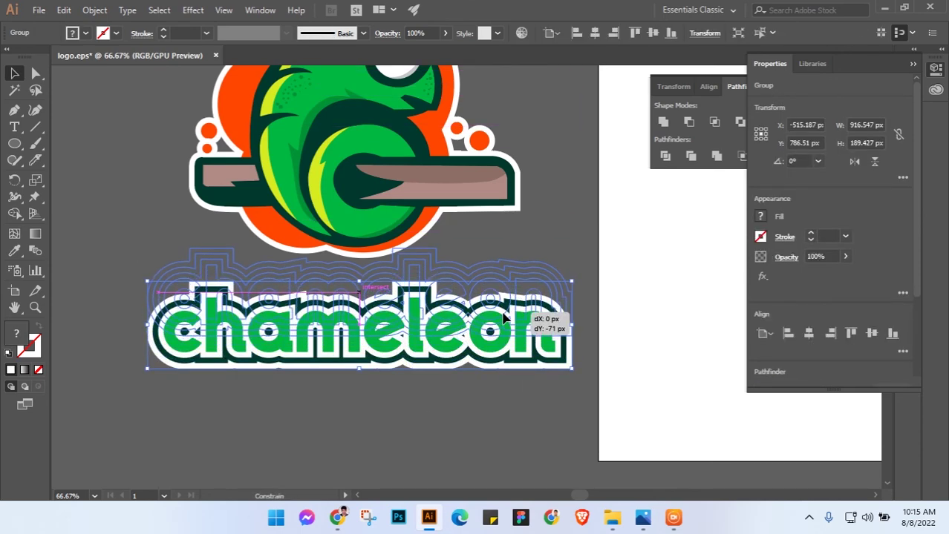
left_click(462, 386)
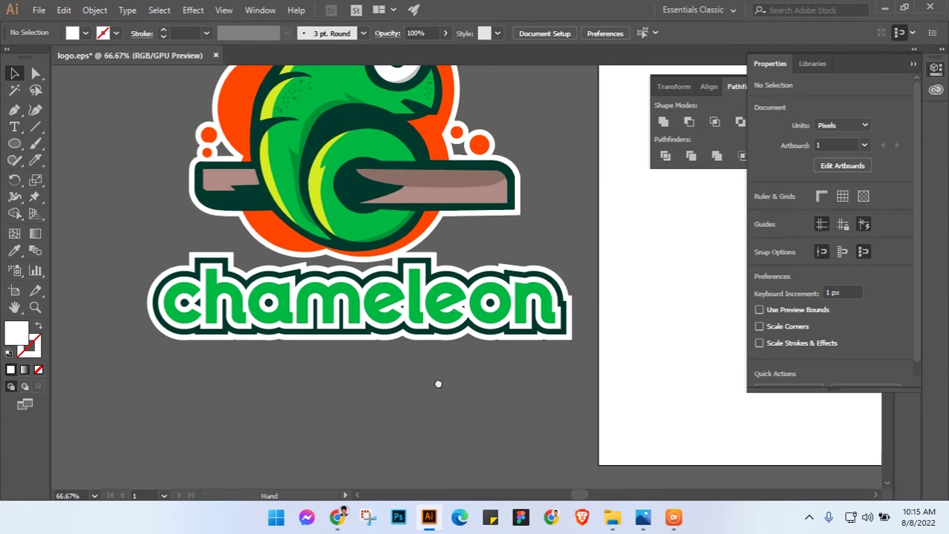
Move the wordmark group up closer to the mascot and nudge it slightly higher
scroll(412, 371, "up", 1)
scroll(339, 277, "up", 1)
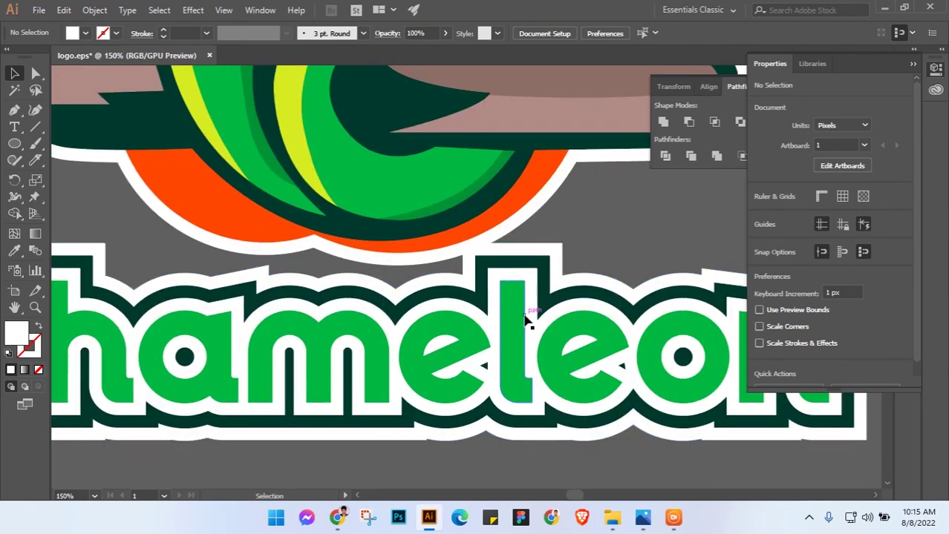
left_click_drag(525, 319, 524, 280)
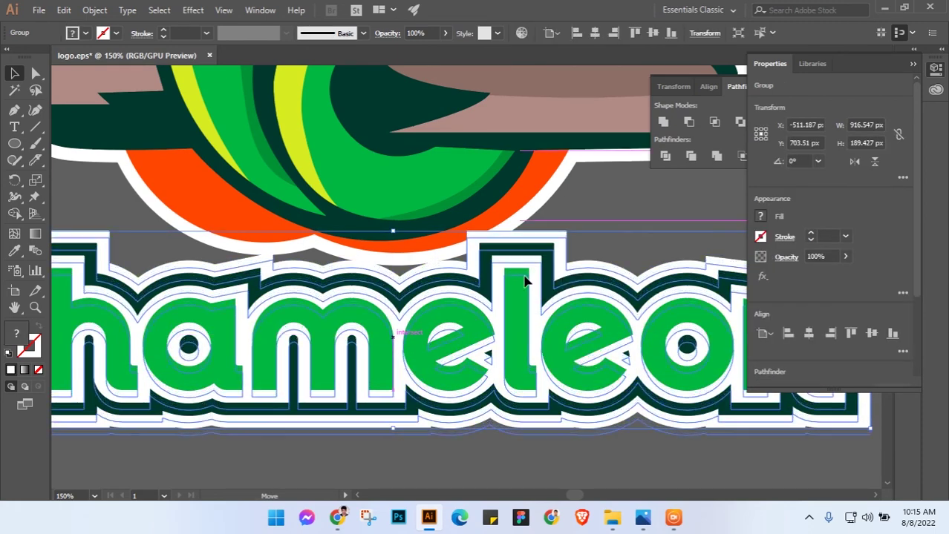
left_click_drag(525, 281, 525, 277)
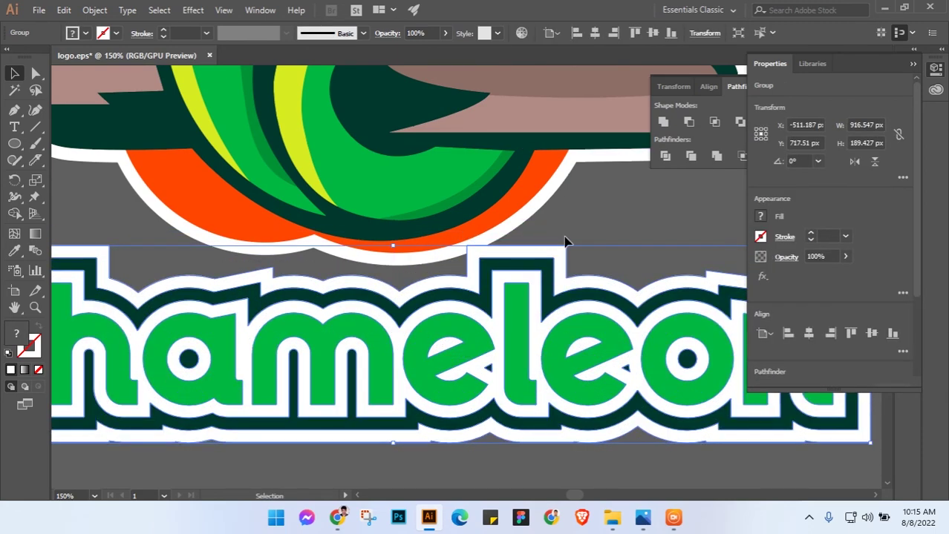
key("Up")
key("Up")
key("Up")
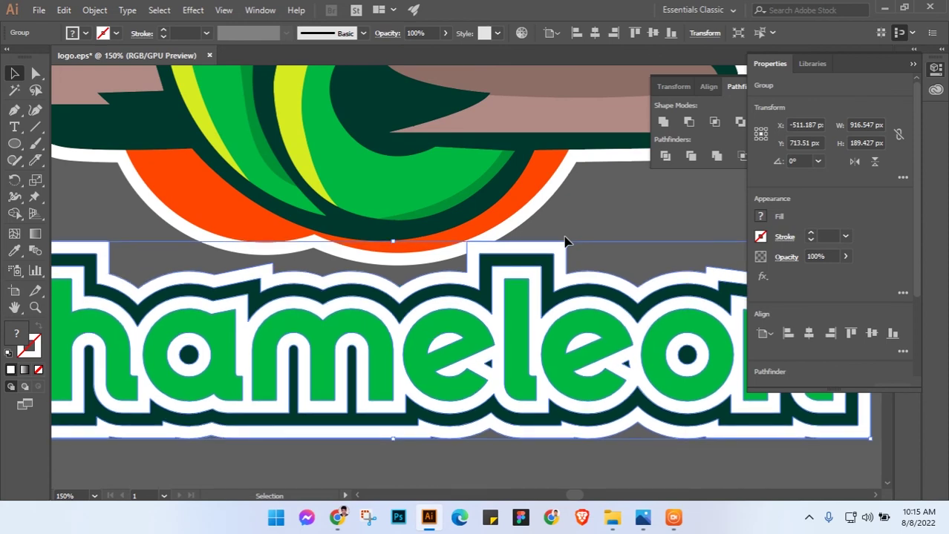
left_click(603, 232)
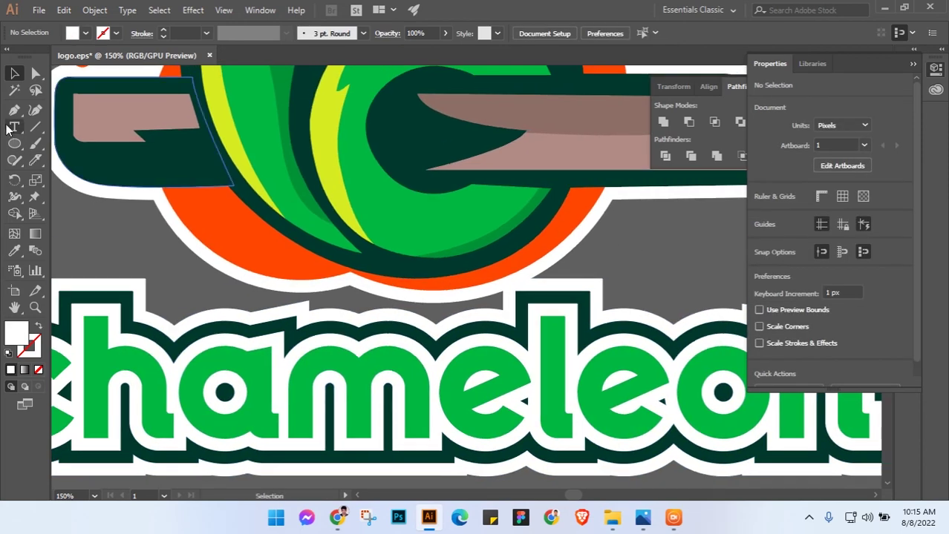
Draw a freeform filler shape bridging the gap between the mascot's outline and the wordmark
left_click(14, 109)
left_click_drag(239, 310, 256, 280)
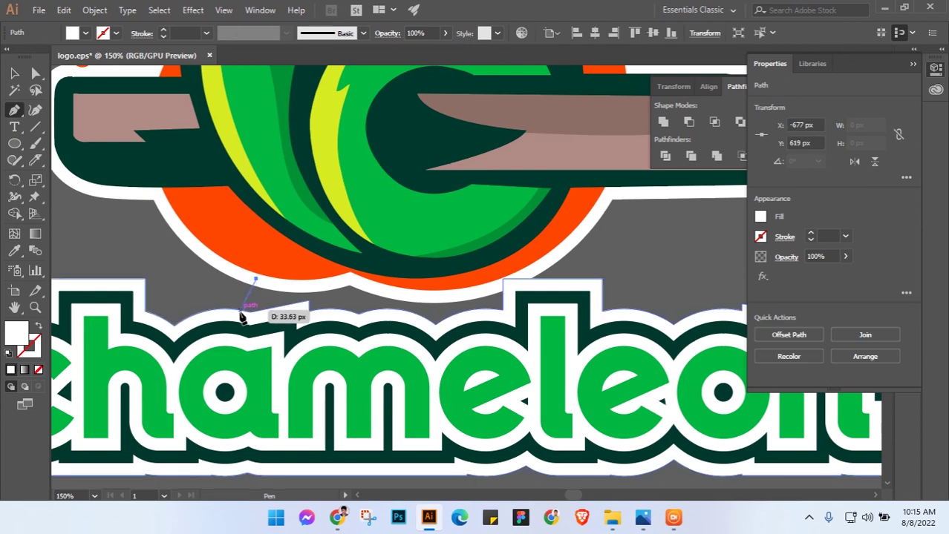
left_click(307, 317)
left_click(371, 317)
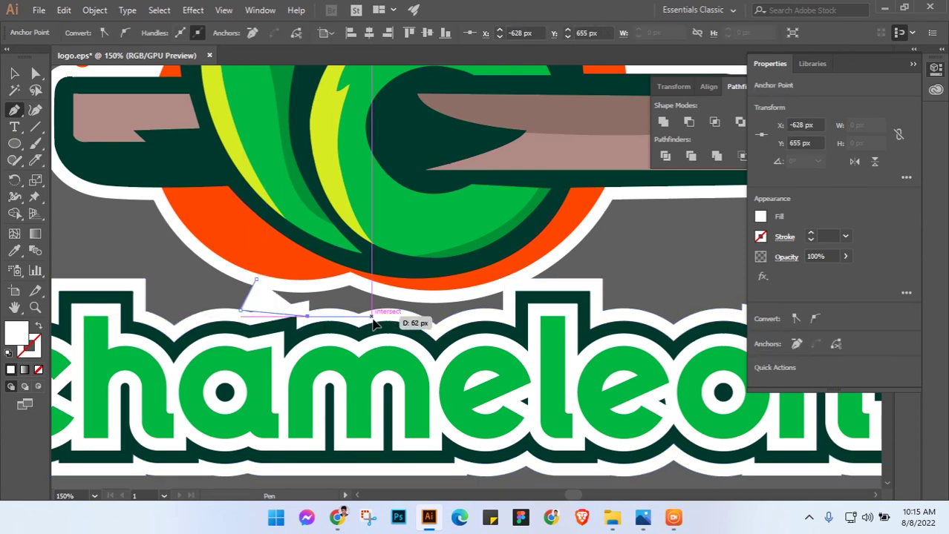
left_click(439, 323)
left_click(472, 322)
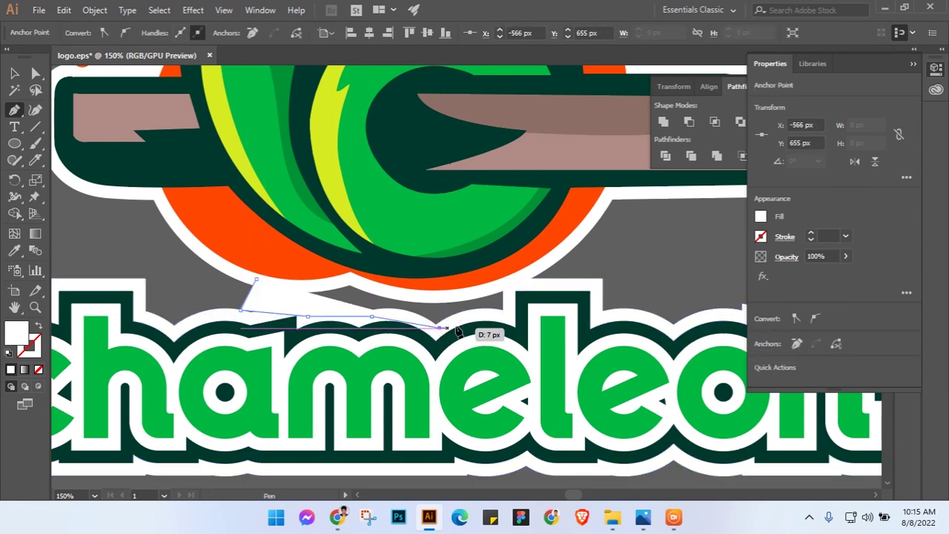
left_click(513, 317)
left_click(511, 285)
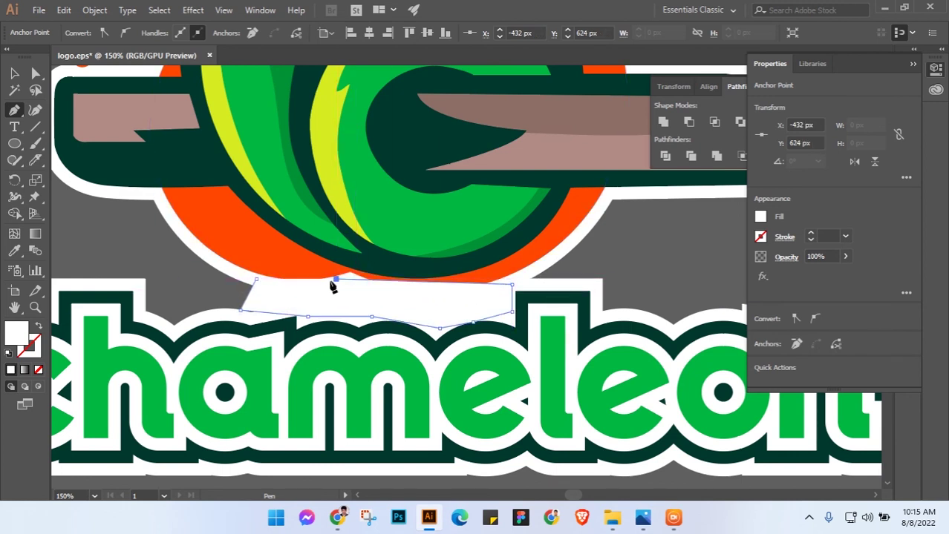
left_click_drag(333, 287, 263, 284)
Adjust the filler shape's left corner anchors so it joins both outlines cleanly
left_click(23, 74)
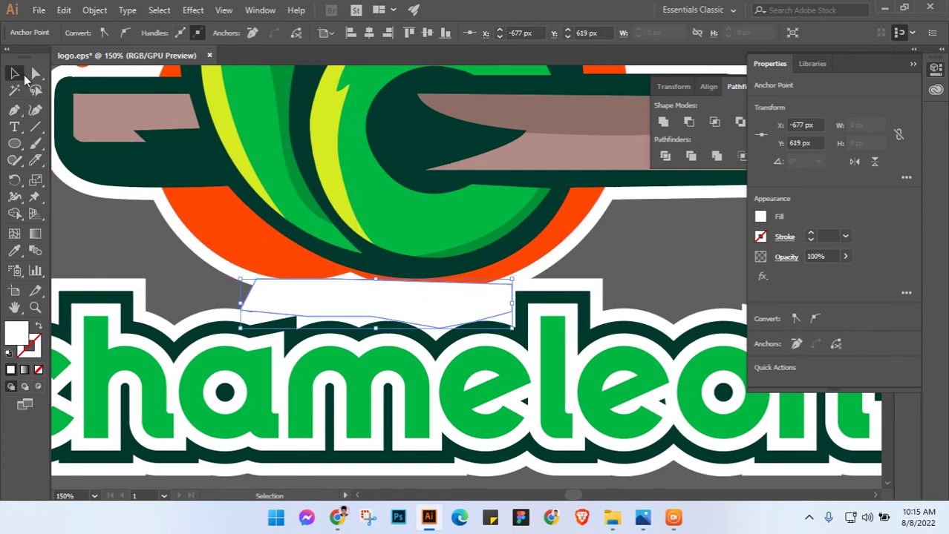
left_click(218, 311)
left_click(255, 310)
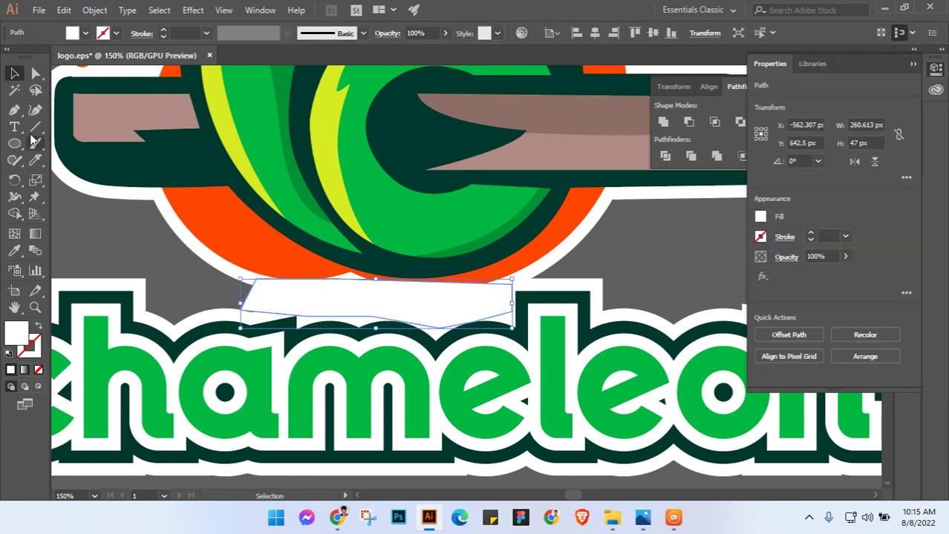
left_click(35, 74)
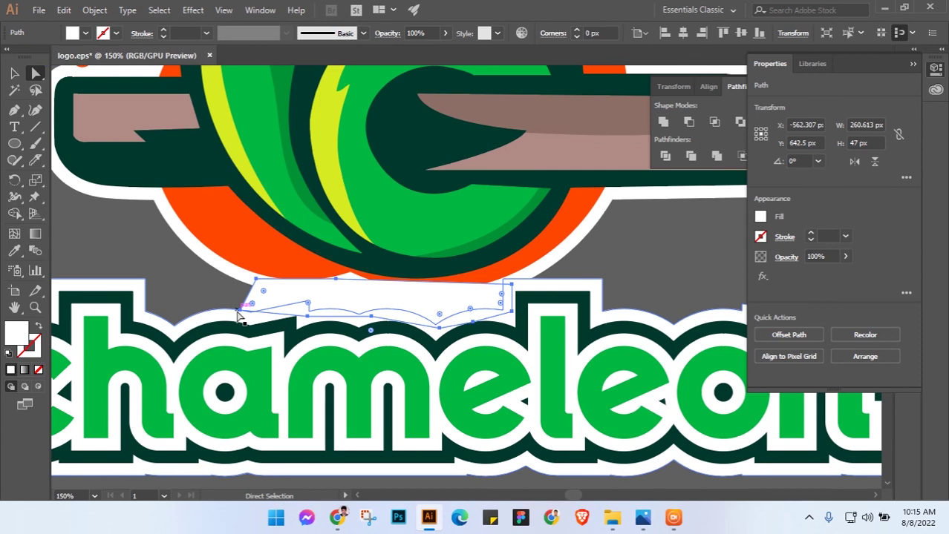
left_click_drag(237, 315, 224, 321)
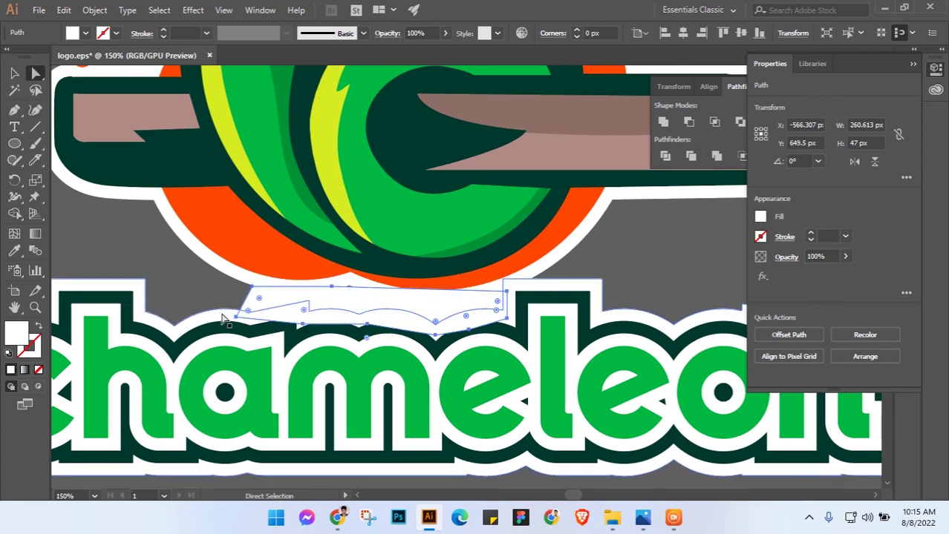
mouse_move(222, 315)
left_mouse_down()
mouse_move(240, 312)
mouse_move(236, 319)
left_mouse_up()
key("v")
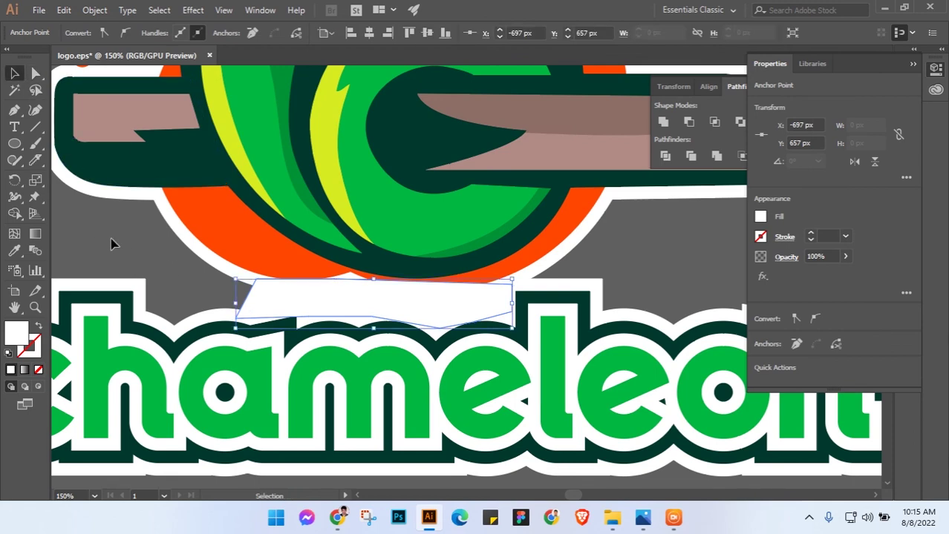
left_click(112, 244)
left_click(365, 313)
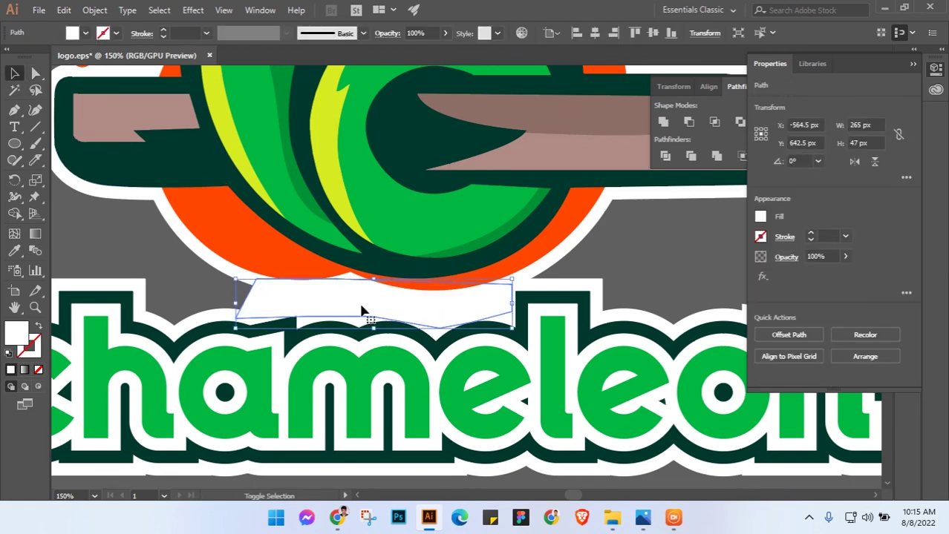
left_click(681, 272)
Nudge the wordmark group up three pixels with the Up arrow
scroll(681, 272, "down", 3)
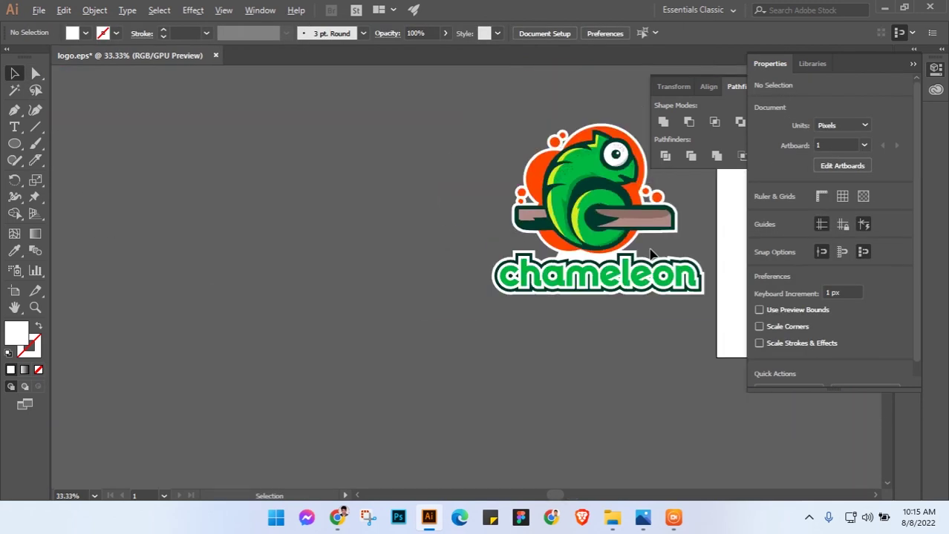
scroll(594, 426, "up", 2)
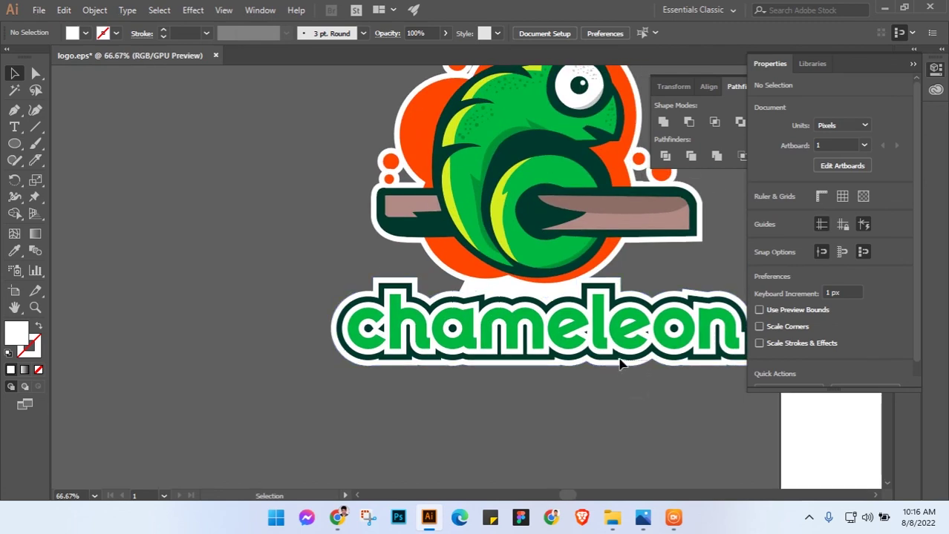
left_click(612, 351)
key("Up")
key("Up")
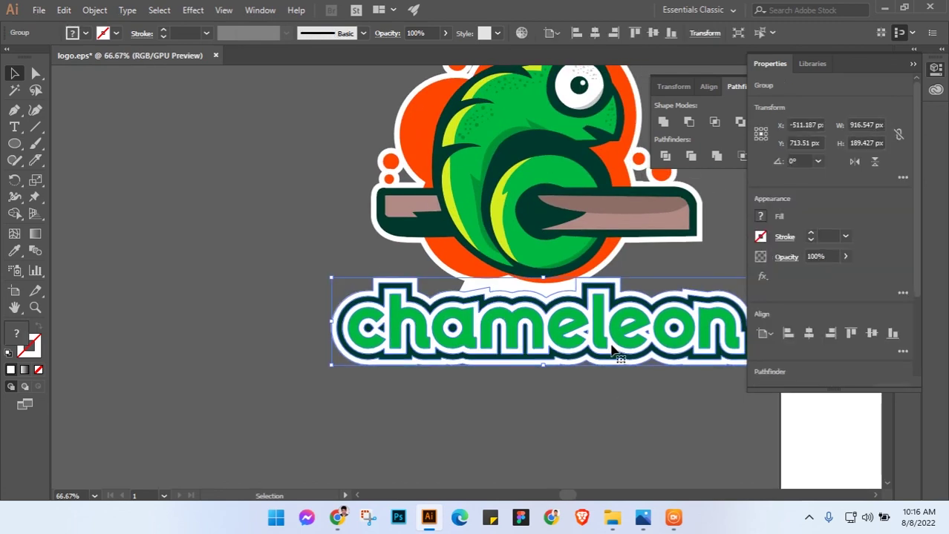
key("Up")
key("Up")
key("Up")
key("Up")
key("Up")
key("Up")
key("Up")
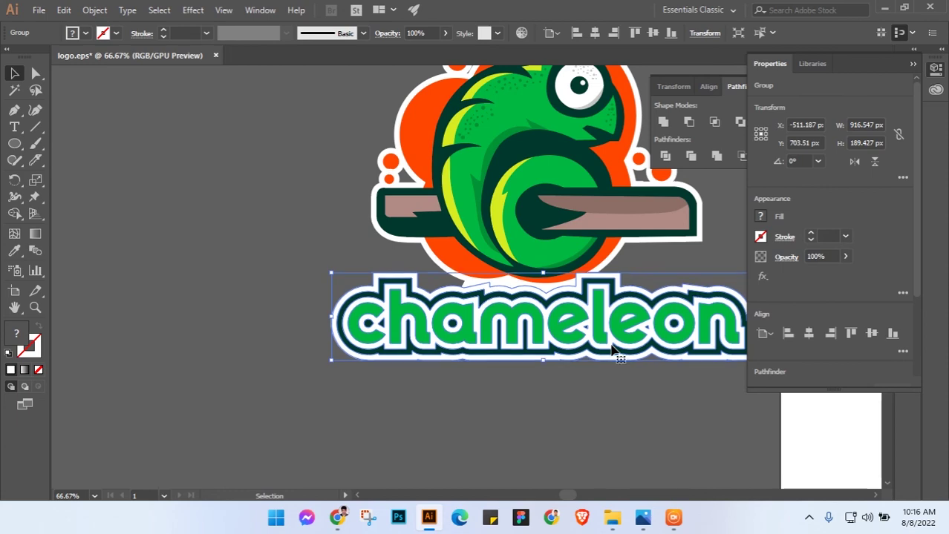
key("Up")
key("Up")
key("Up")
key("Up")
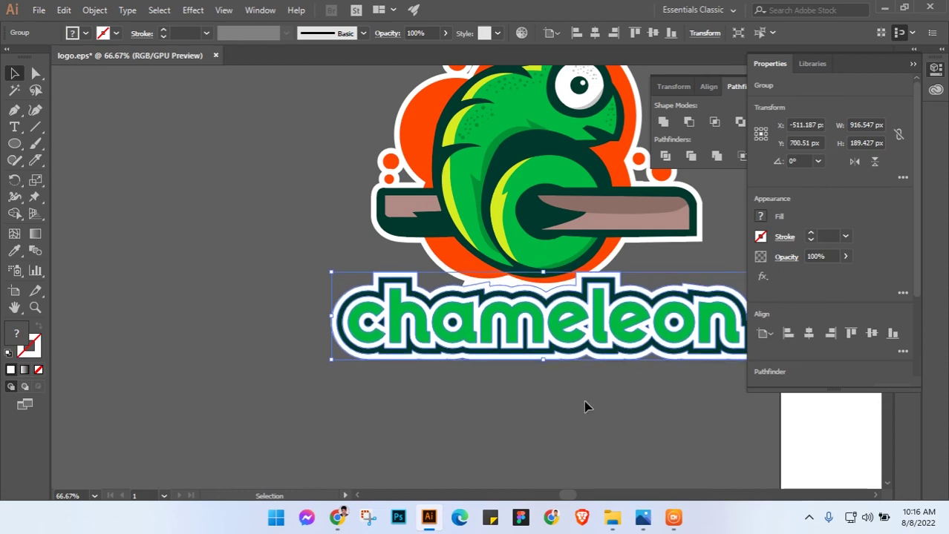
left_click(584, 406)
left_click(375, 279)
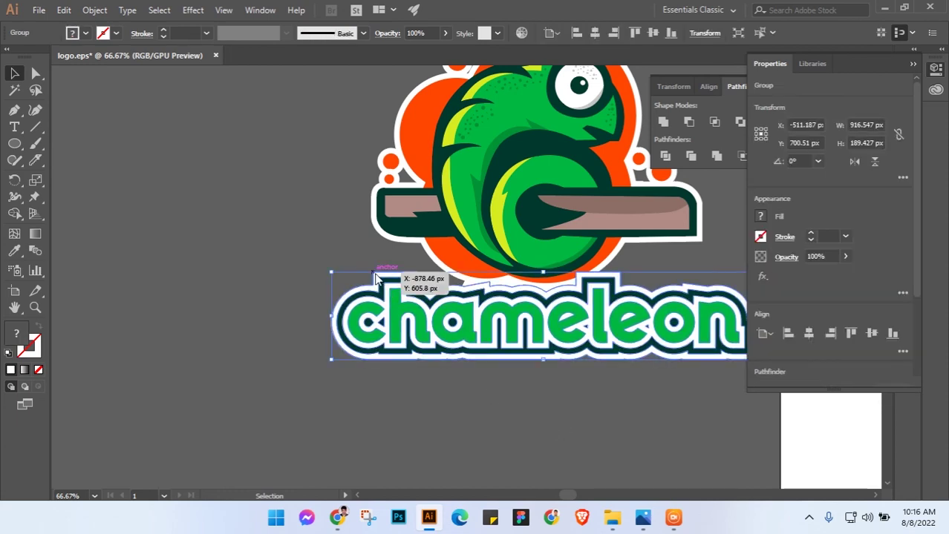
right_click(376, 279)
left_click(275, 212)
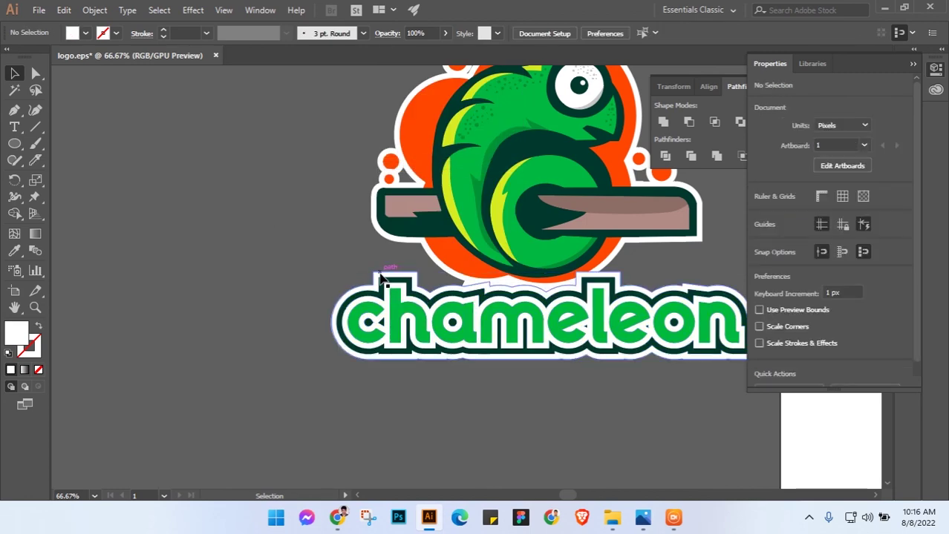
left_click(381, 278)
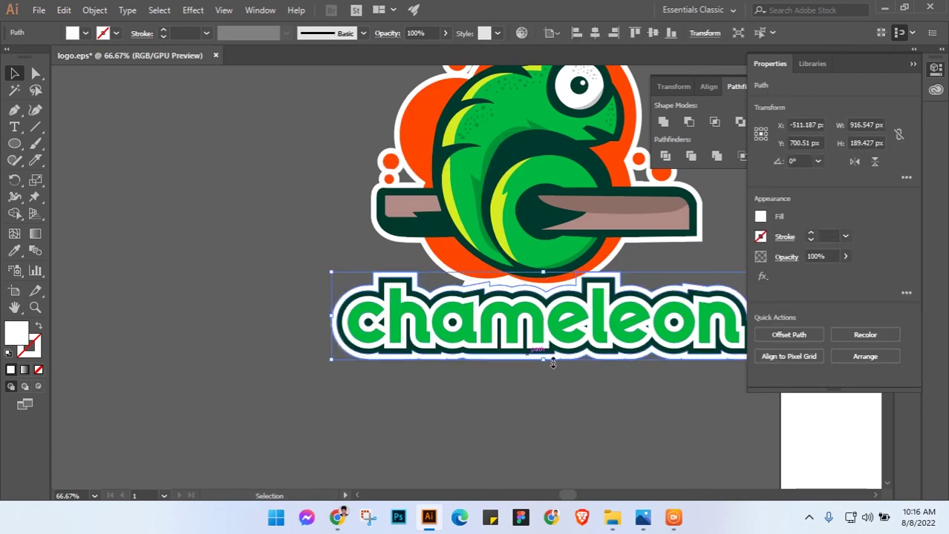
Zoom out to the blank artboard and move the eight colour swatches above it
key("ctrl+minus")
left_click(567, 423)
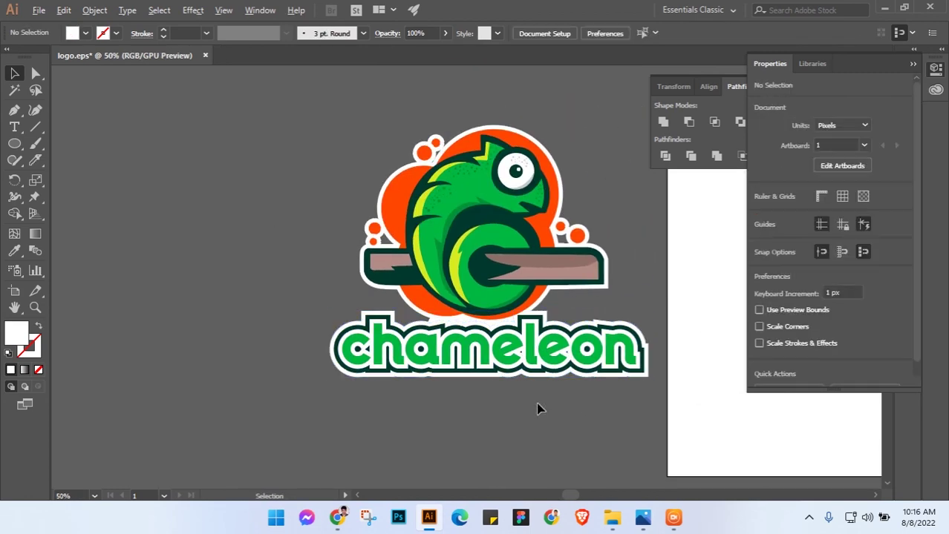
key("ctrl+plus")
key("ctrl+minus")
left_click_drag(628, 431, 524, 449)
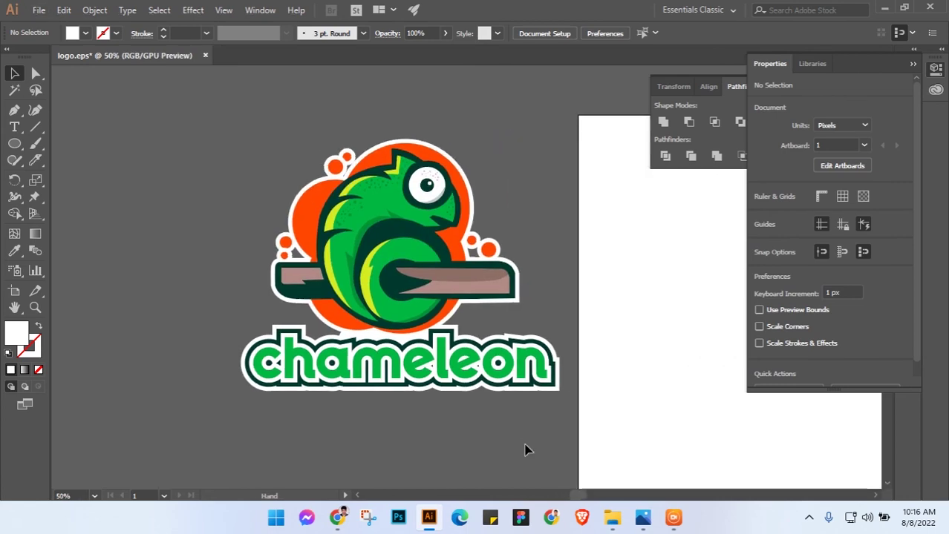
key("ctrl+a")
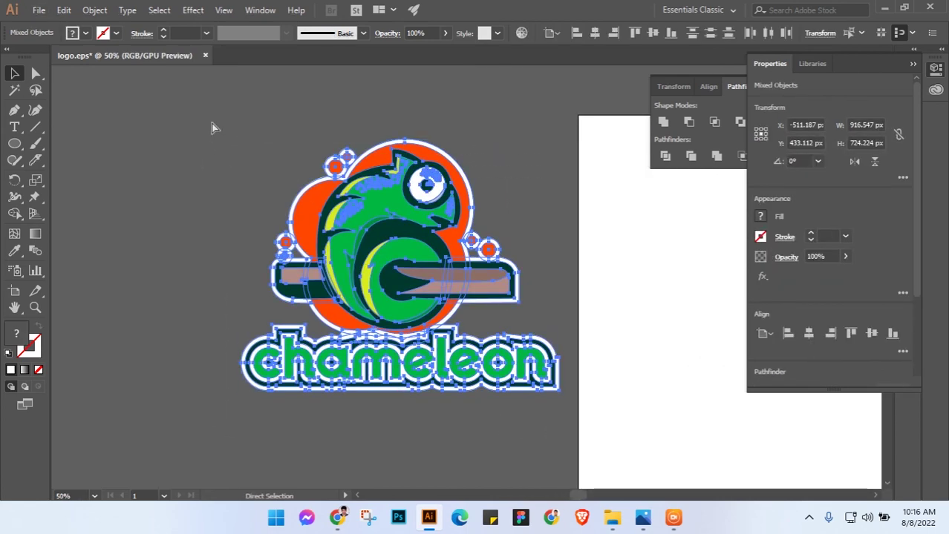
left_click(548, 167)
key("ctrl+minus")
mouse_move(574, 202)
left_mouse_down()
mouse_move(529, 216)
mouse_move(354, 225)
left_mouse_up()
left_click_drag(614, 201, 293, 112)
Draw a 1920×1080 rectangle over the artboard filled with the dark green swatch
left_click(239, 184)
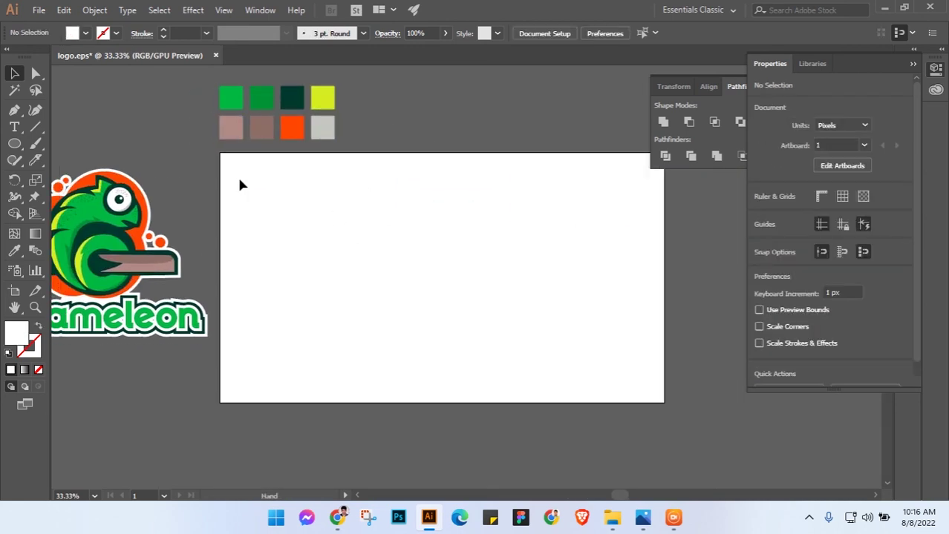
left_click_drag(14, 145, 71, 144)
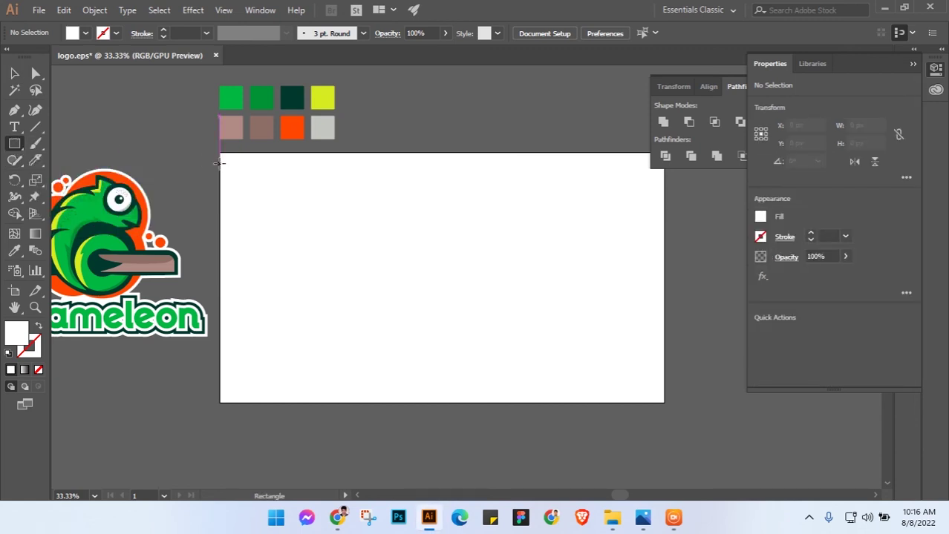
left_click_drag(220, 152, 664, 402)
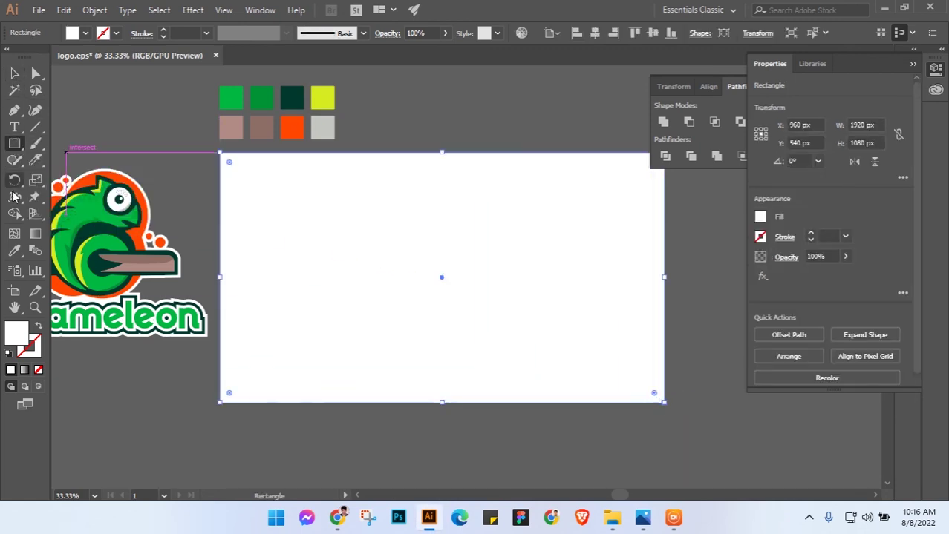
left_click(15, 251)
left_click(300, 96)
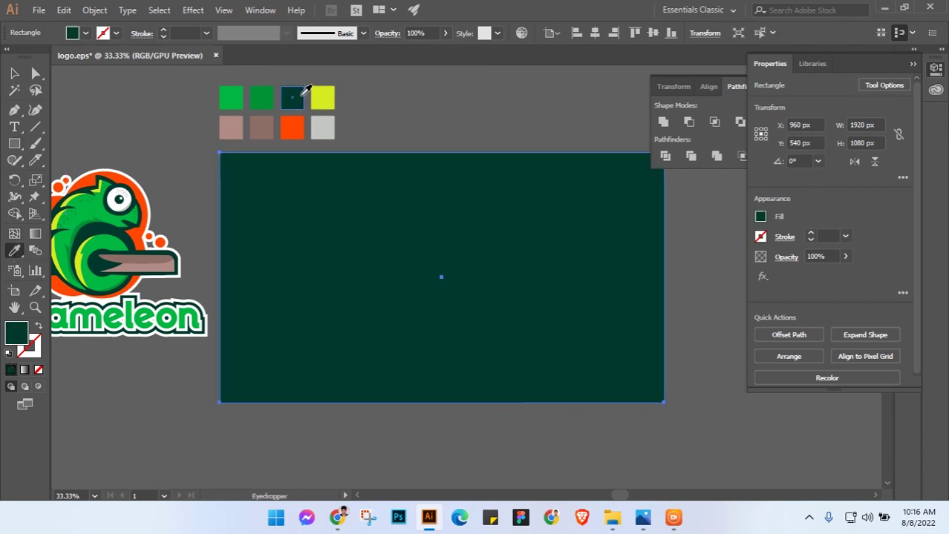
Darken the rectangle's green fill in the Color Picker
left_click(14, 73)
left_click(104, 109)
left_click(289, 217)
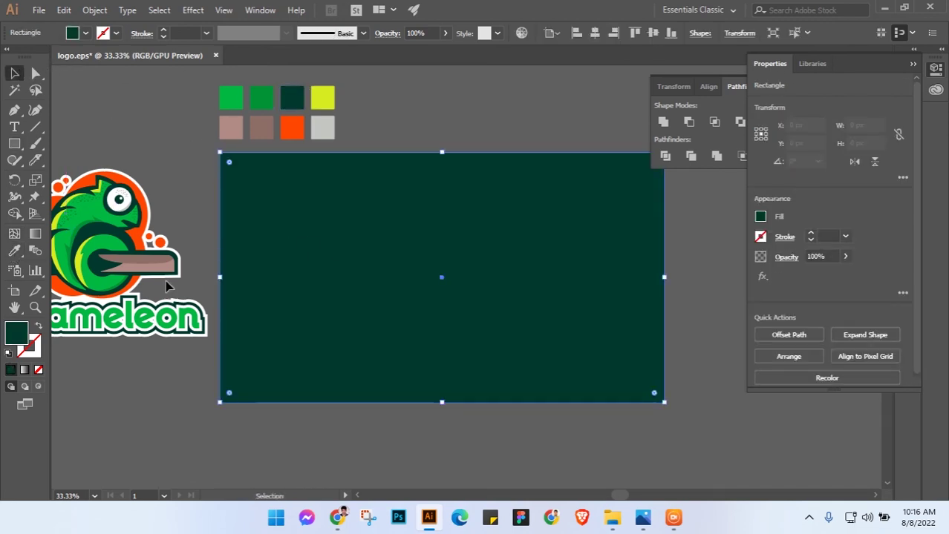
double_click(16, 333)
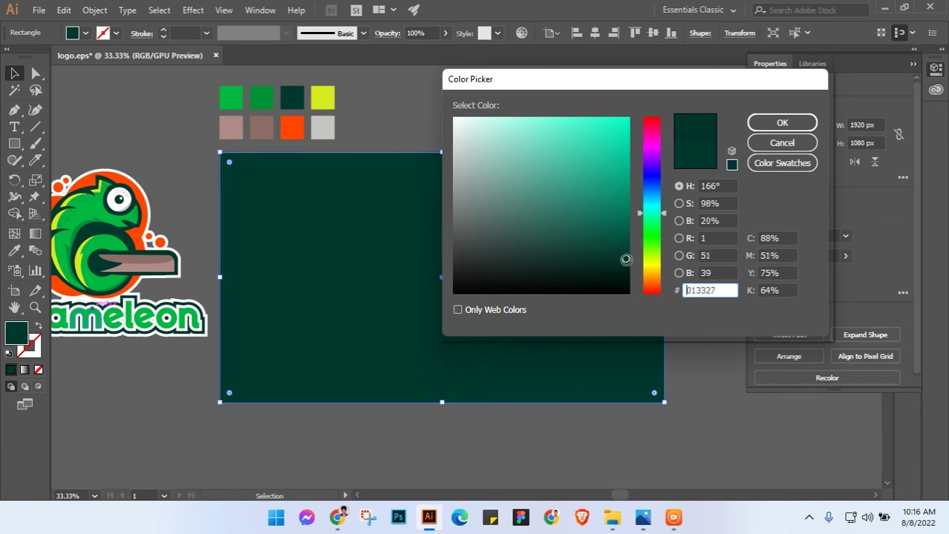
left_click(781, 123)
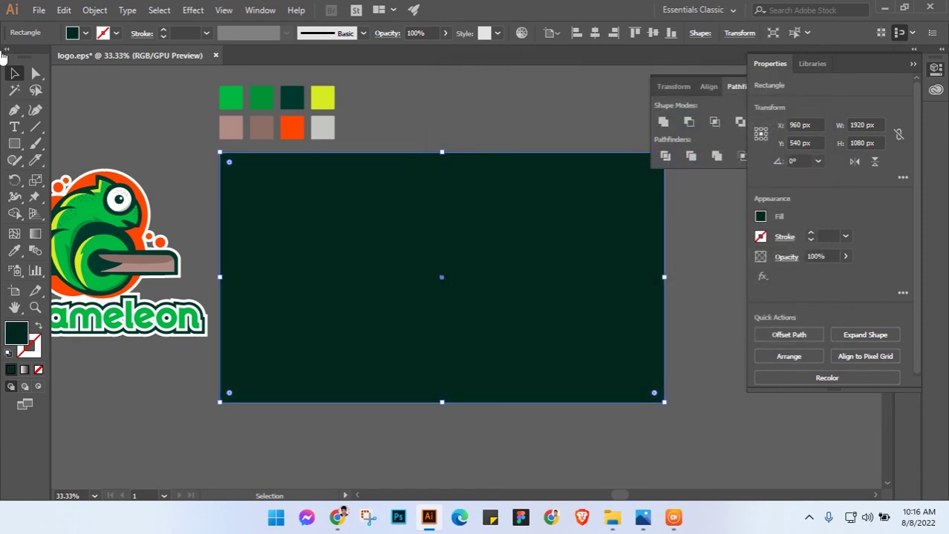
Centre the chameleon logo horizontally and vertically on the dark rectangle
left_click(122, 141)
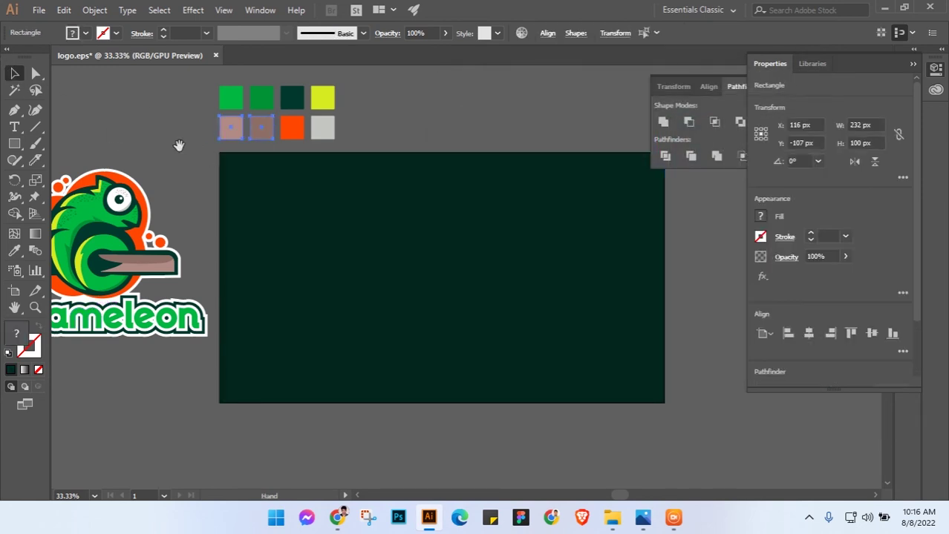
left_click_drag(179, 145, 338, 155)
left_click(342, 330)
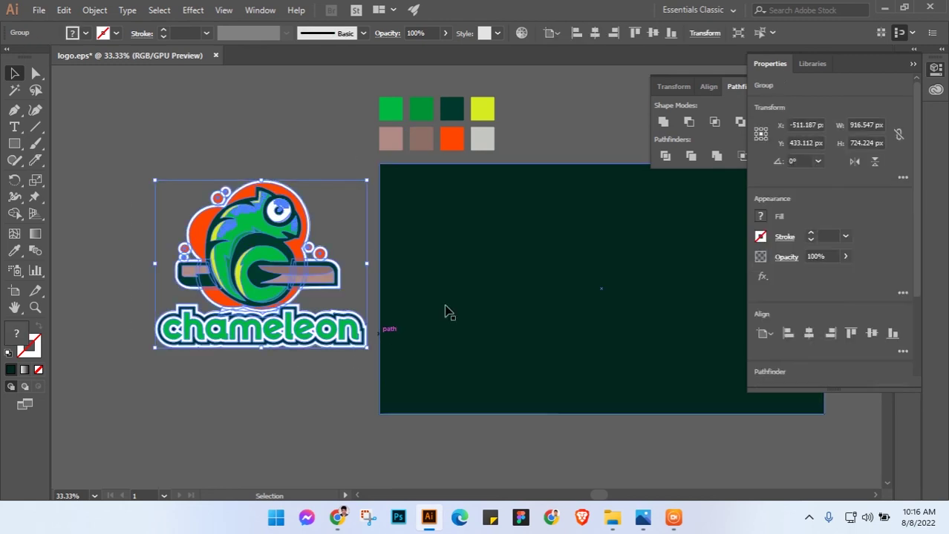
left_click(447, 314, "shift")
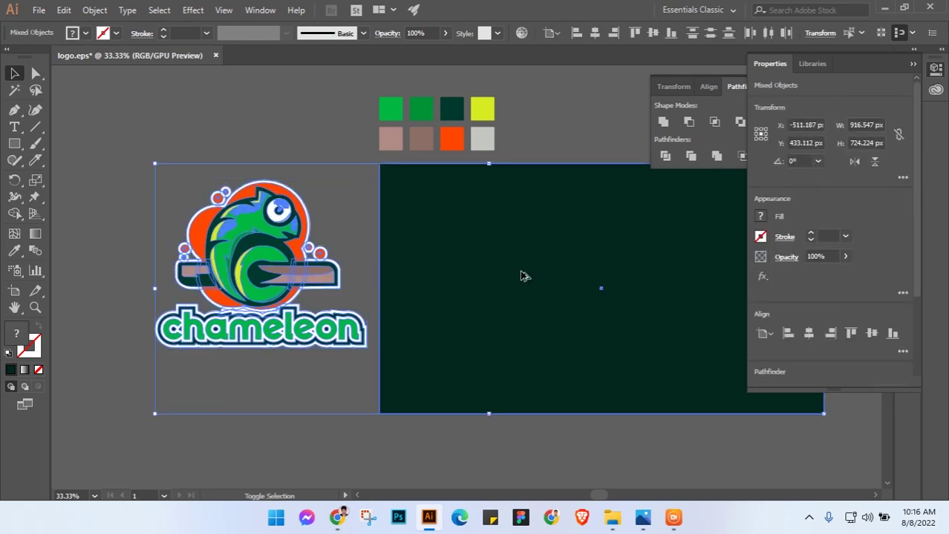
left_click(808, 335)
left_click(872, 334)
left_click(705, 449)
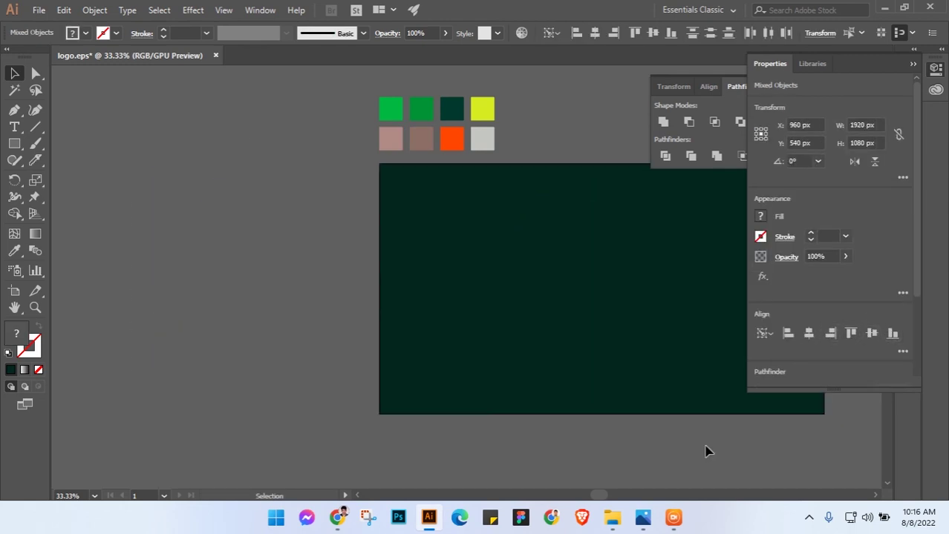
Send the dark green rectangle to the back behind the logo
scroll(705, 449, "right", 5)
left_click(625, 396)
key("ctrl+shift+bracketleft")
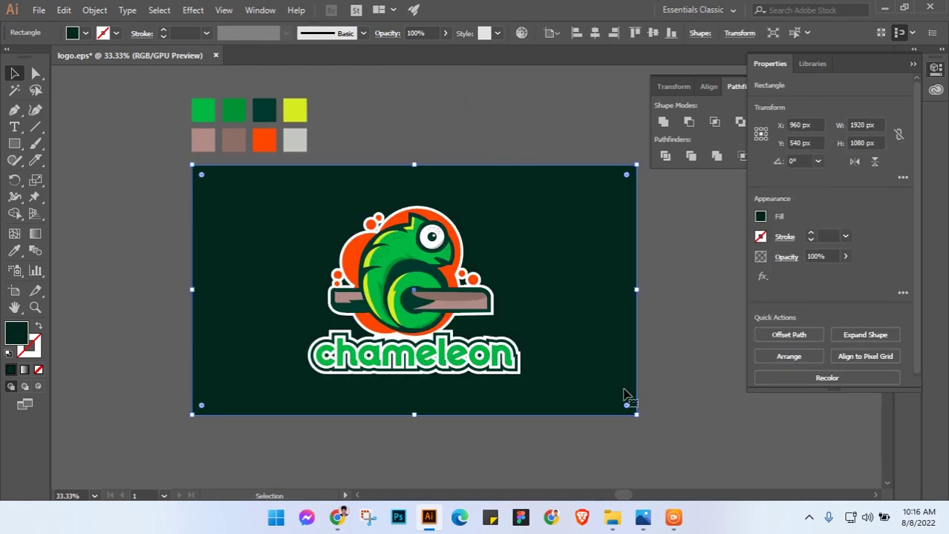
scroll(446, 295, "up", 3)
scroll(434, 275, "down", 2)
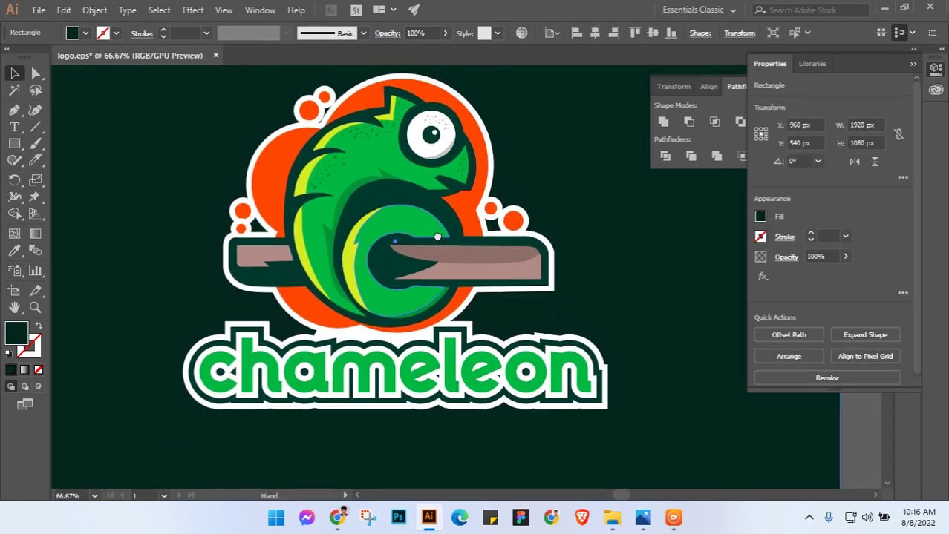
scroll(490, 251, "up", 1)
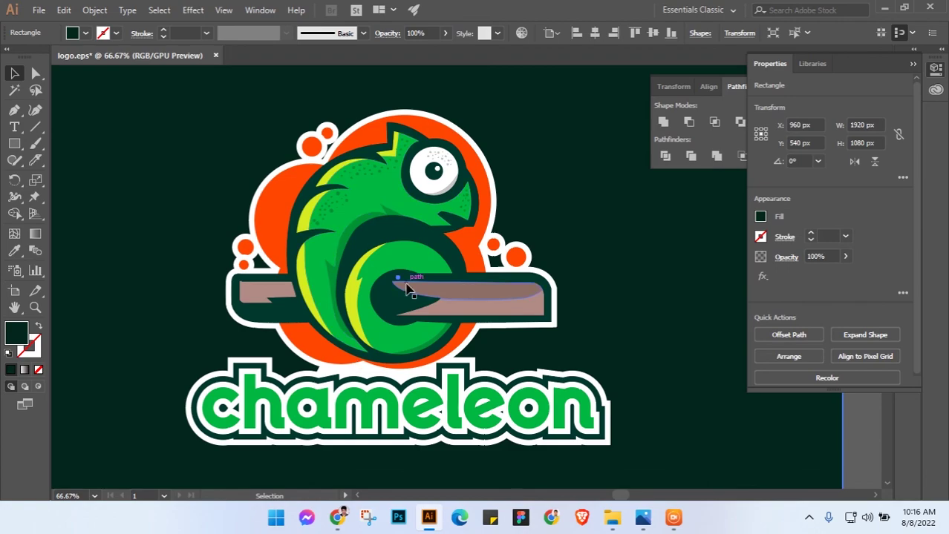